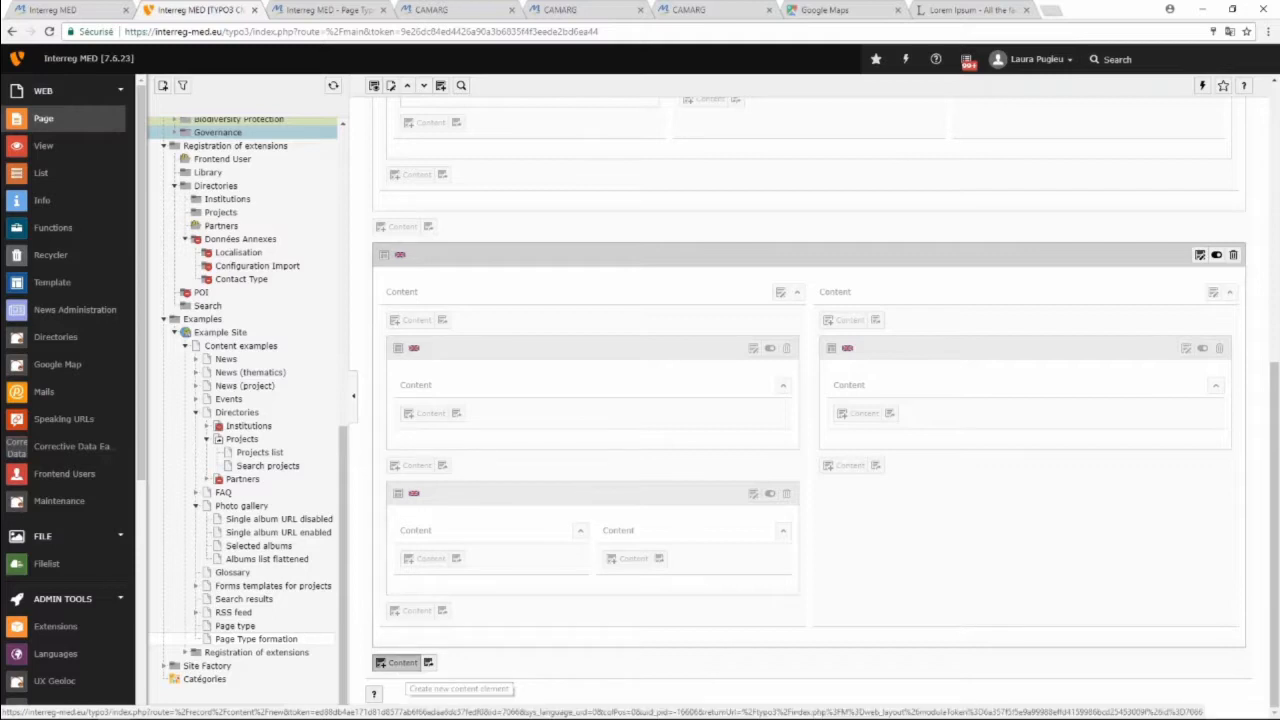
Create a Text & Media content element below the existing two-column block on the Page Type formation page.
click(400, 662)
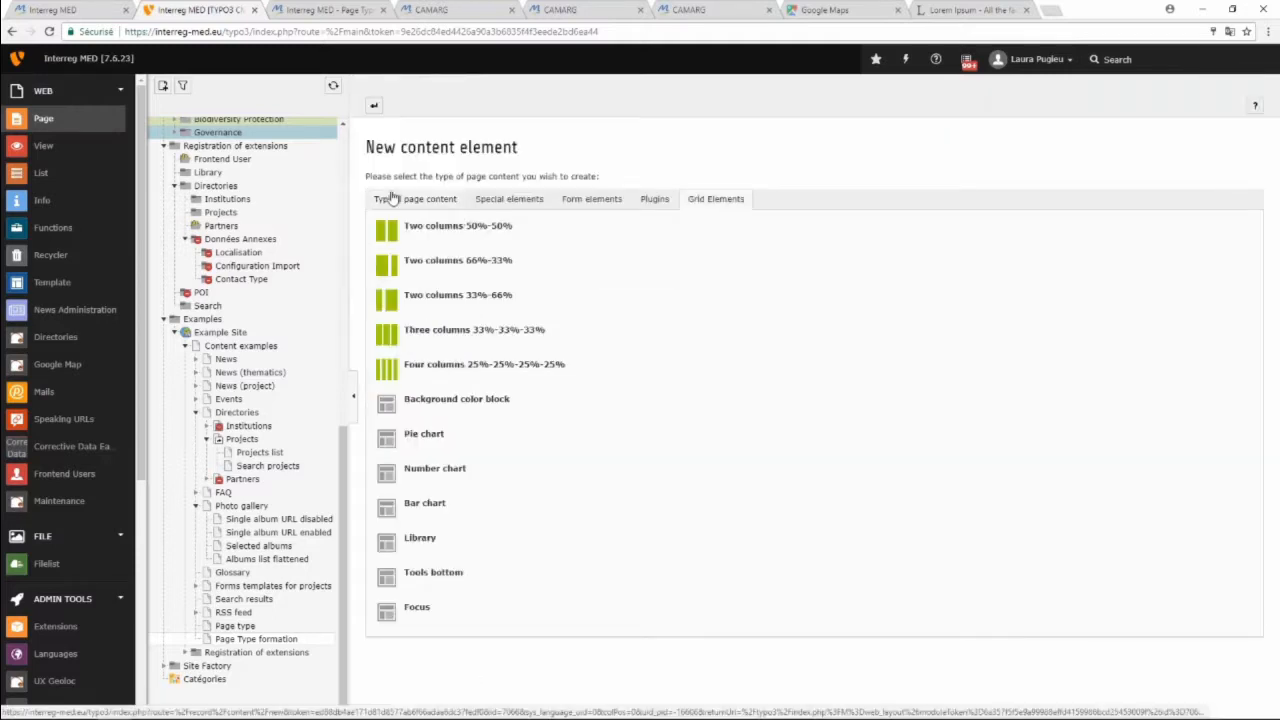
click(413, 199)
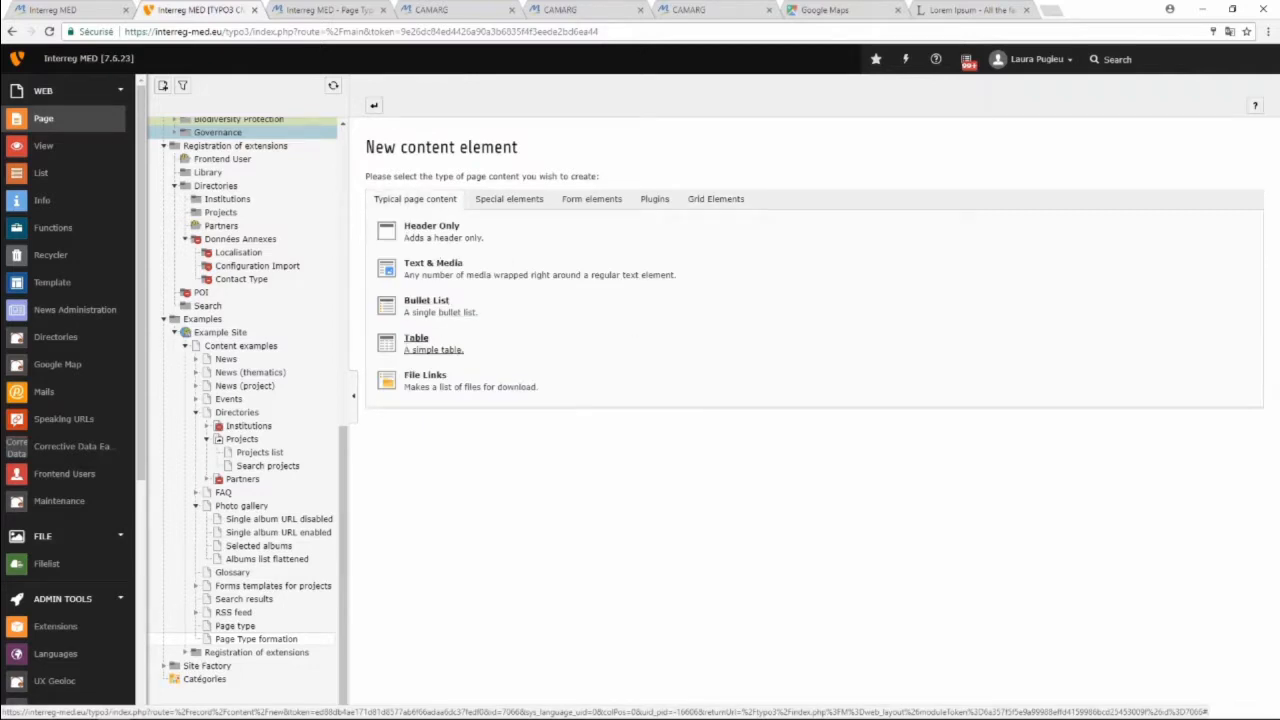
click(443, 275)
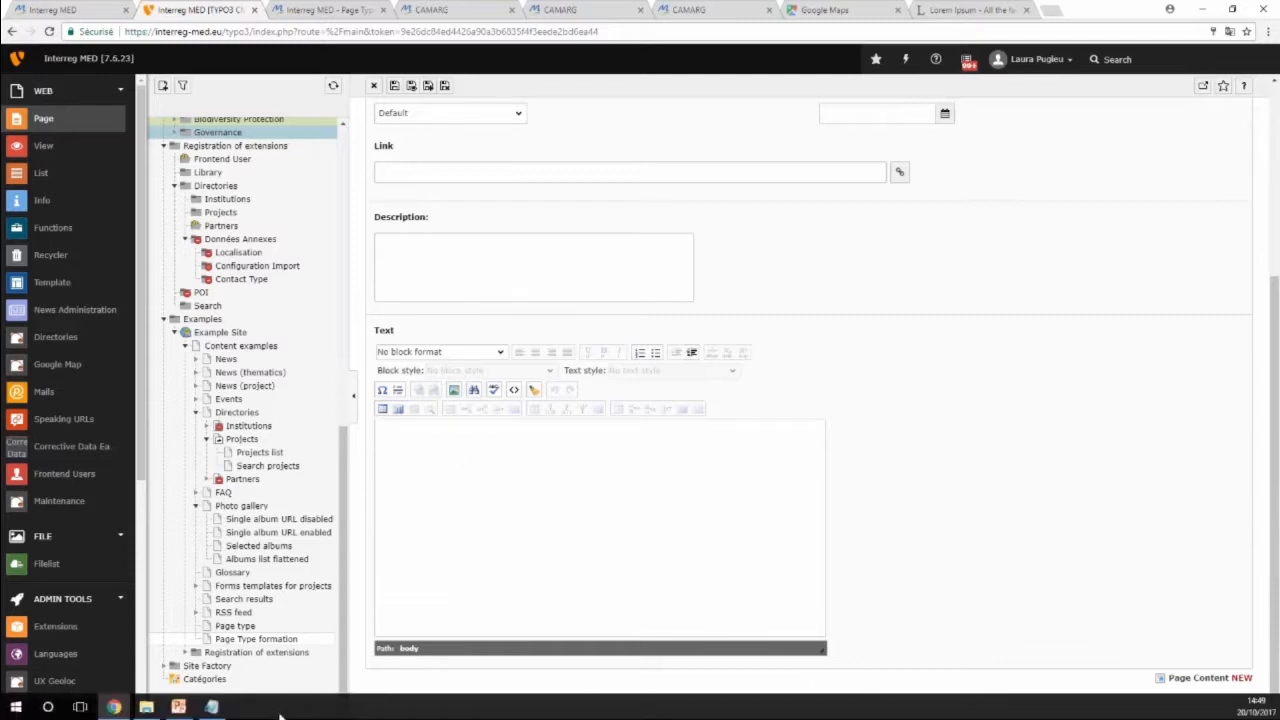
Fill the new element's Text field with two Lorem ipsum paragraphs taken from the open Lorem Ipsum page.
click(955, 10)
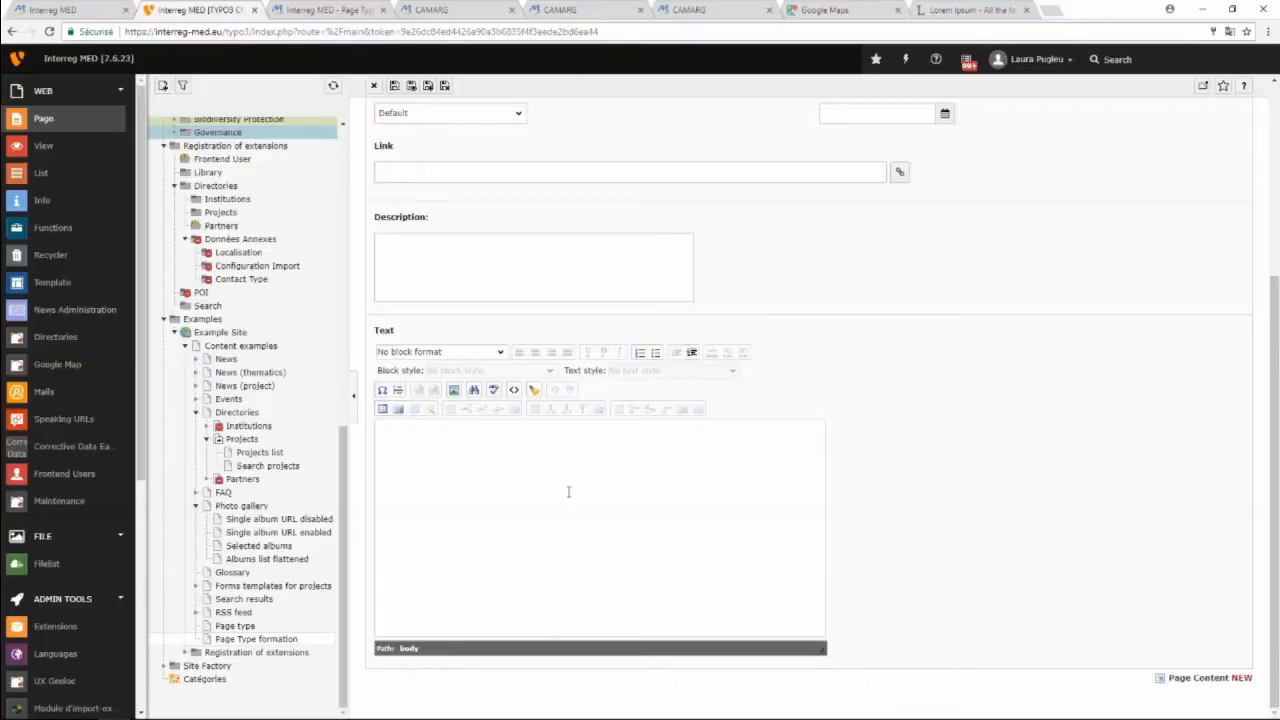
text(Lorem ipsum dolor sit amet, consectetur adipiscing elit. Nam auctor ac tortor maximus fringilla. Pellentesque feugiat mattis metus, sed finibus elit vehicula non. Morbi sagittis massa neque, id pulvinar sem mollis vitae. Praesent laoreet sed felis eu placerat. Sed hendrerit odio eu tortor maximus, tincidunt condimentum lectus tempus. Donec posuere dui id est interdum mattis. Duis id dictum turpis, vel suscipit ex. Mauris et ex quam. Quisque eu pretium lorem. Suspendisse eget orci sodales, sollicitudin est vel, iaculis leo. Quisque non justo sed dui mollis malesuada. Fusce ullamcorper arcu eu nibh commodo venenatis. Nullam sodales lacus eget luctus iaculis. Maecenas non sodales dui, tempus semper lacus. Pellentesque semper libero orci, ut ullamcorper diam sagittis posuere. Proin vitae velit velit. Vivamus varius turpis maximus velit ultrices, nec elementum dolor maximus. Fusce sapien nibh, eleifend at interdum sit amet, cursus vel lectus.)
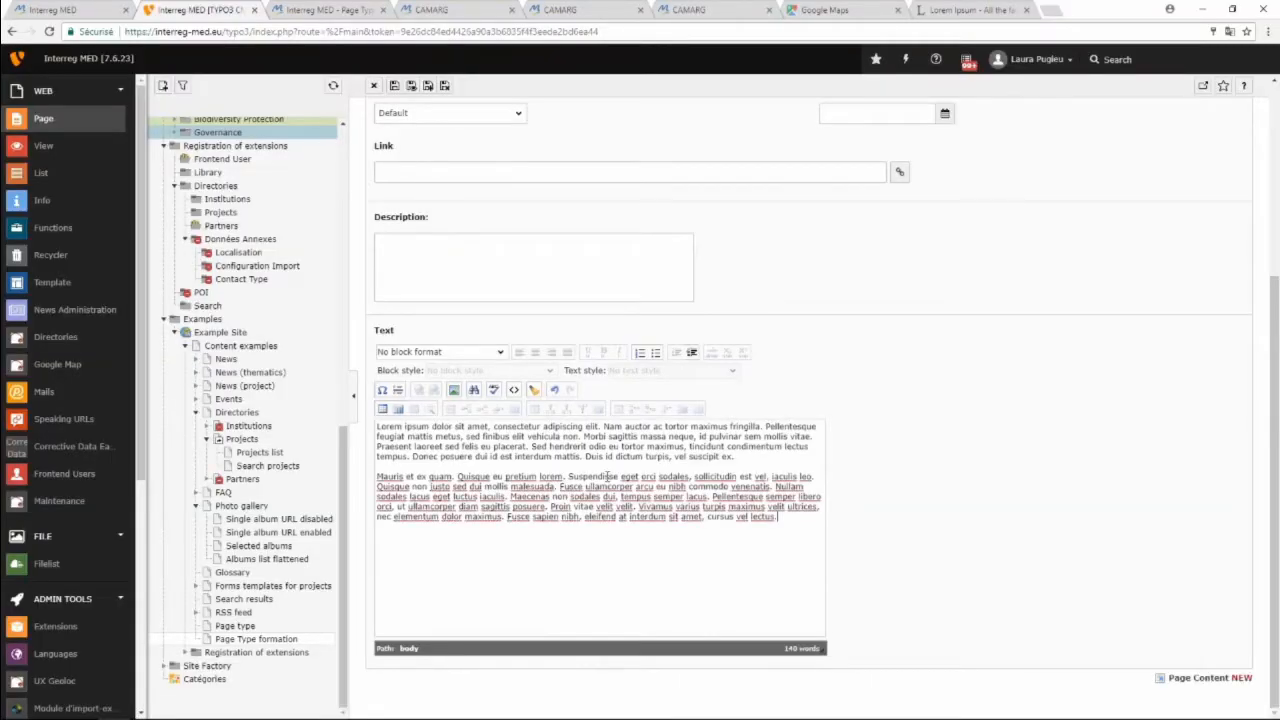
click(428, 448)
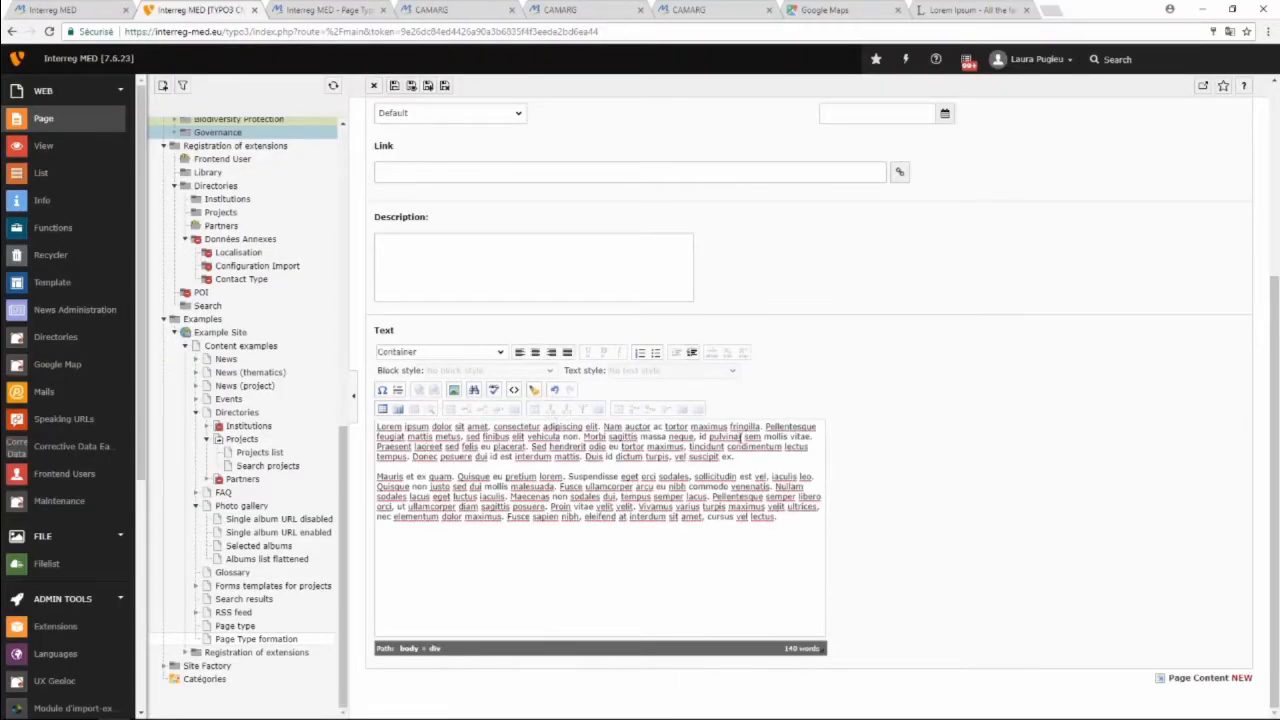
drag(735, 456, 378, 426)
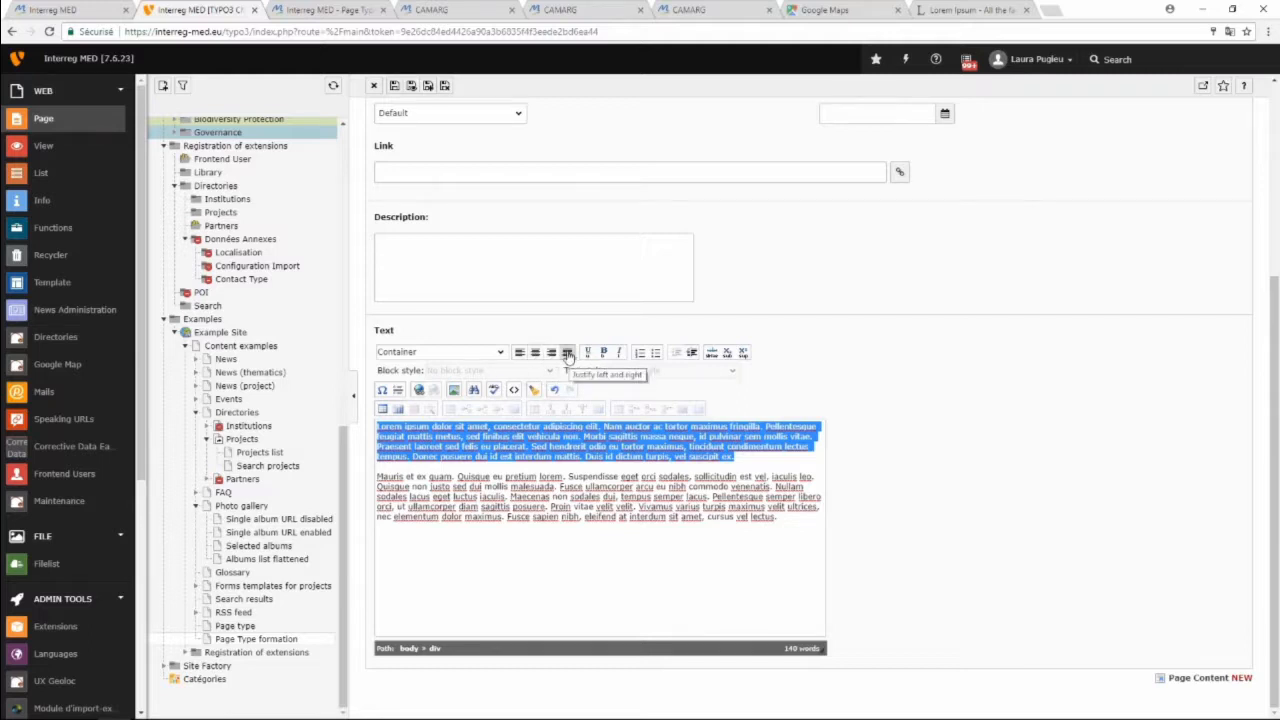
click(741, 457)
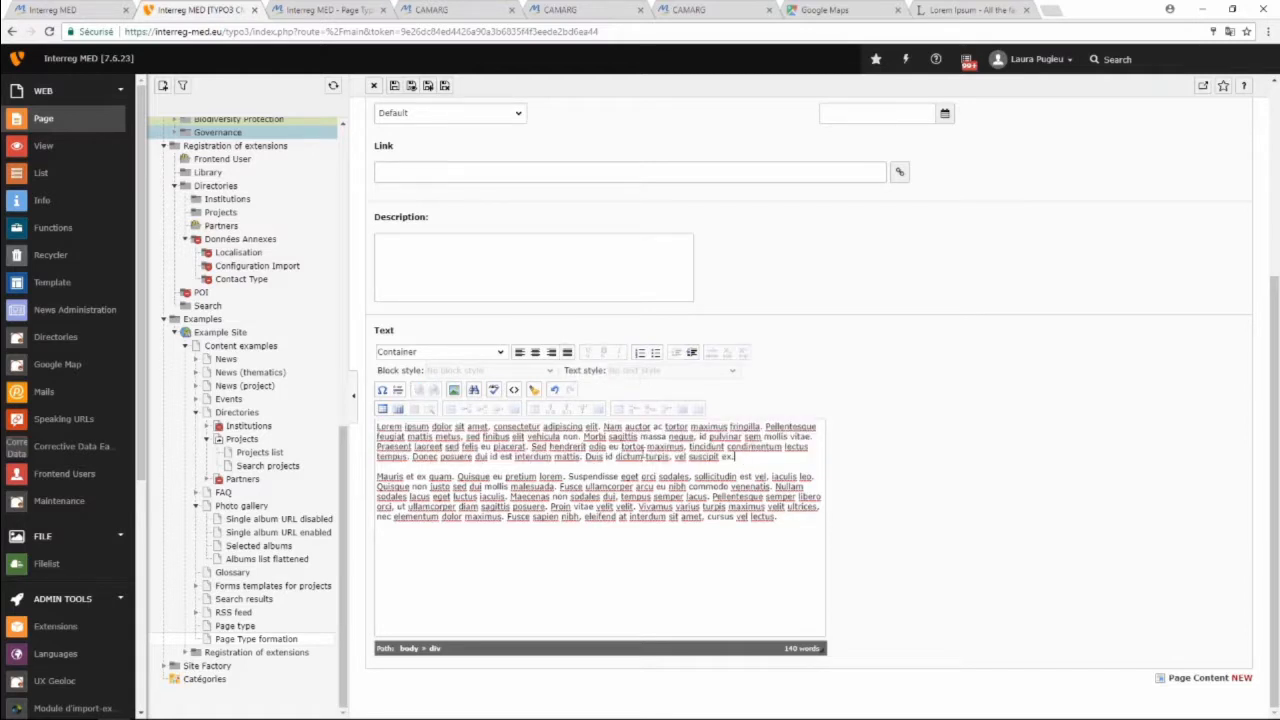
drag(644, 456, 646, 446)
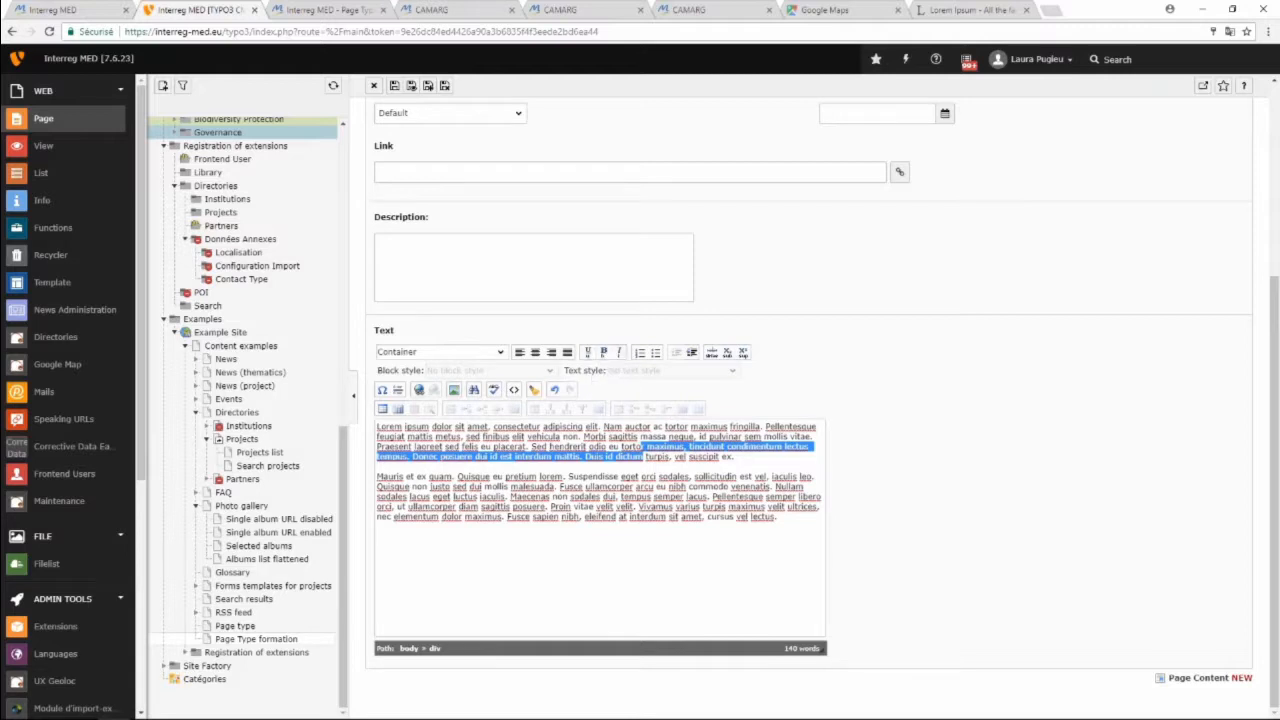
click(737, 455)
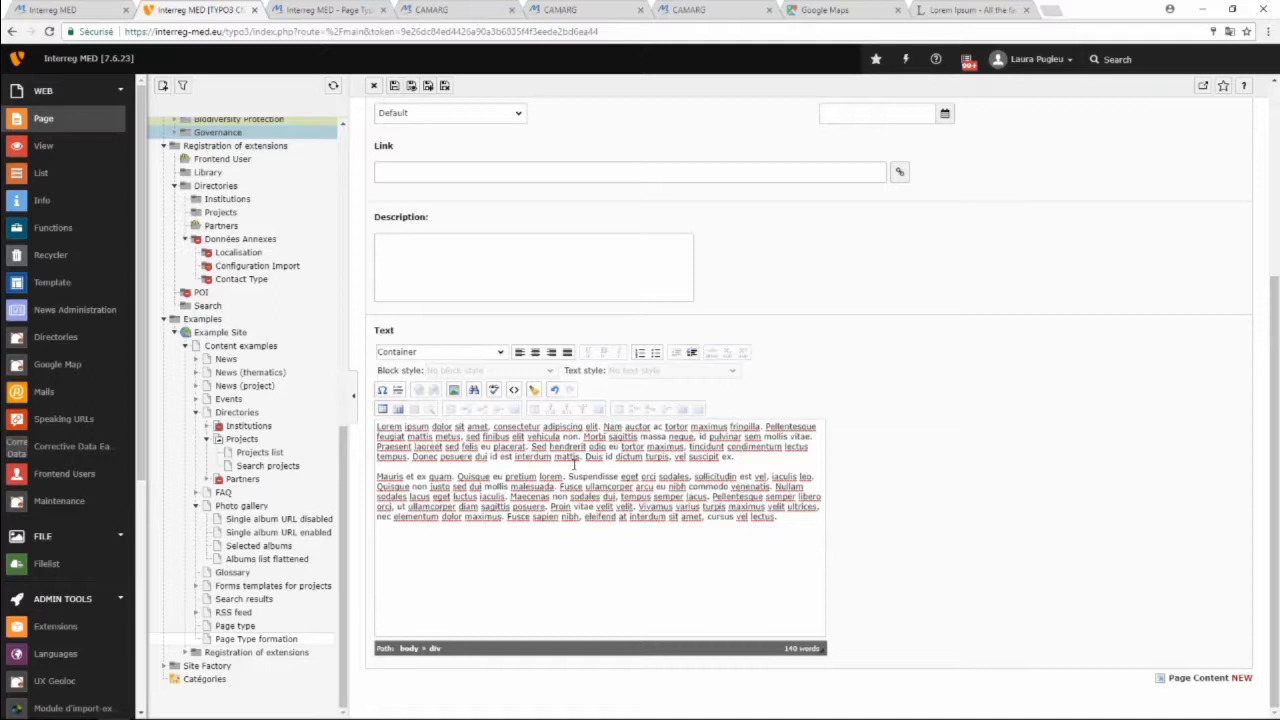
Split the first Lorem ipsum paragraph into three paragraphs, breaking before "Nam auctor" and before "Praesent laoreet".
key(Return)
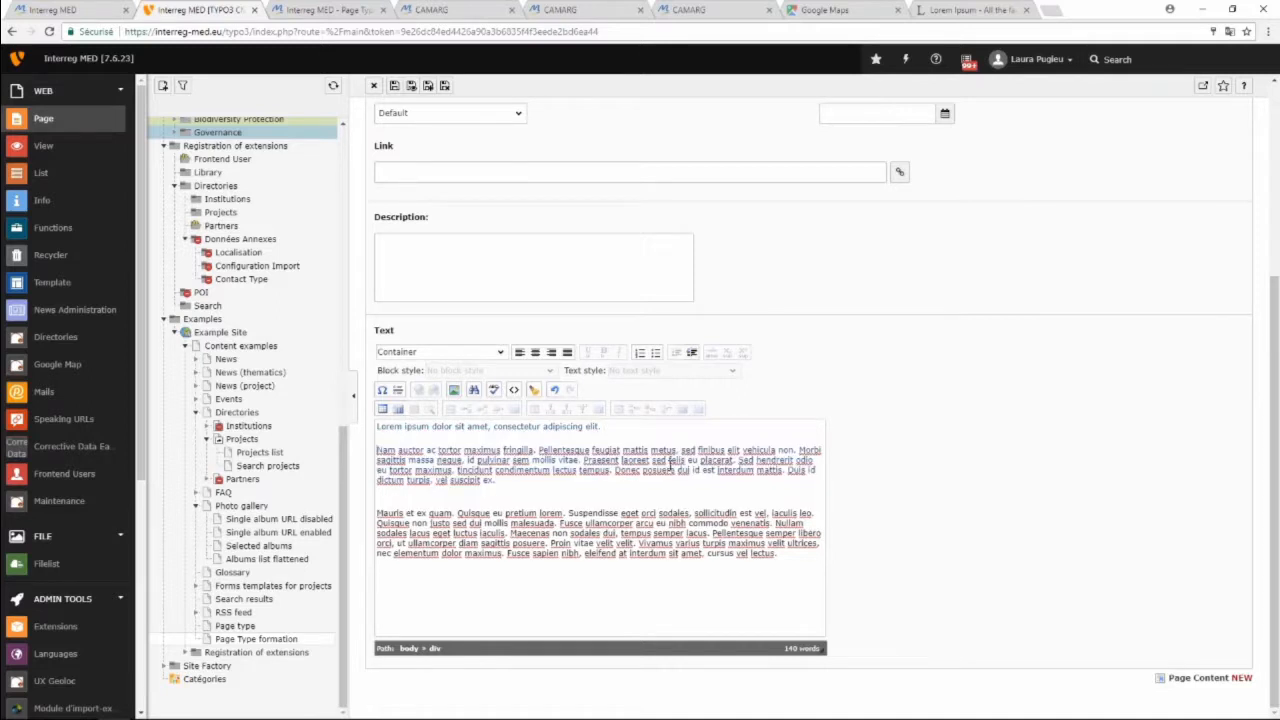
click(588, 461)
key(Return)
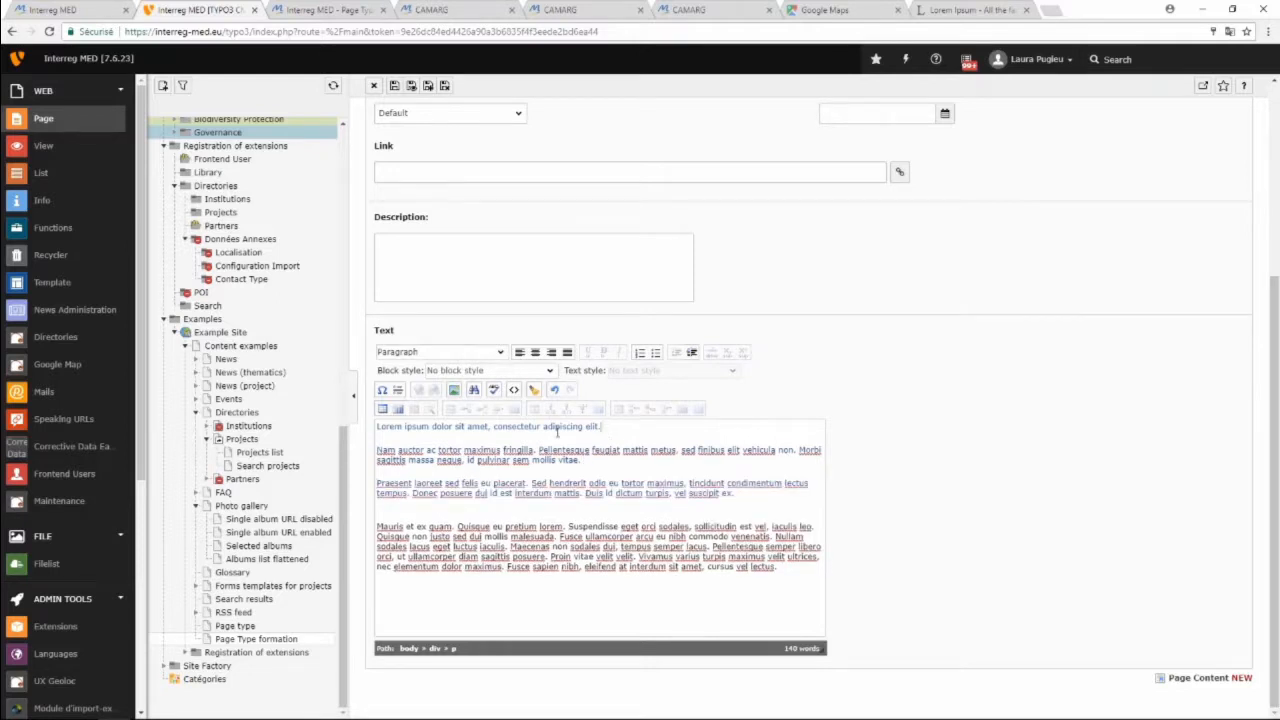
Format the three upper paragraphs, from "Lorem ipsum" through "Praesent laoreet", as a bulleted list.
drag(601, 427, 358, 424)
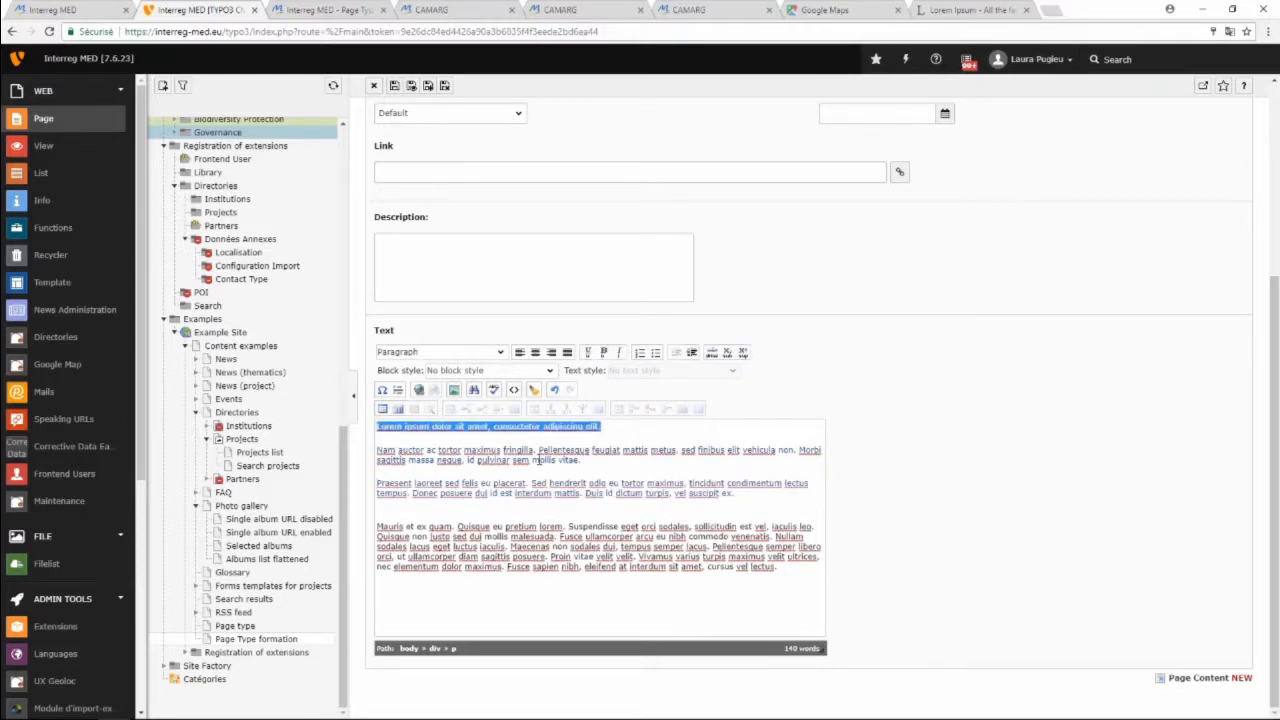
drag(539, 460, 521, 459)
click(403, 425)
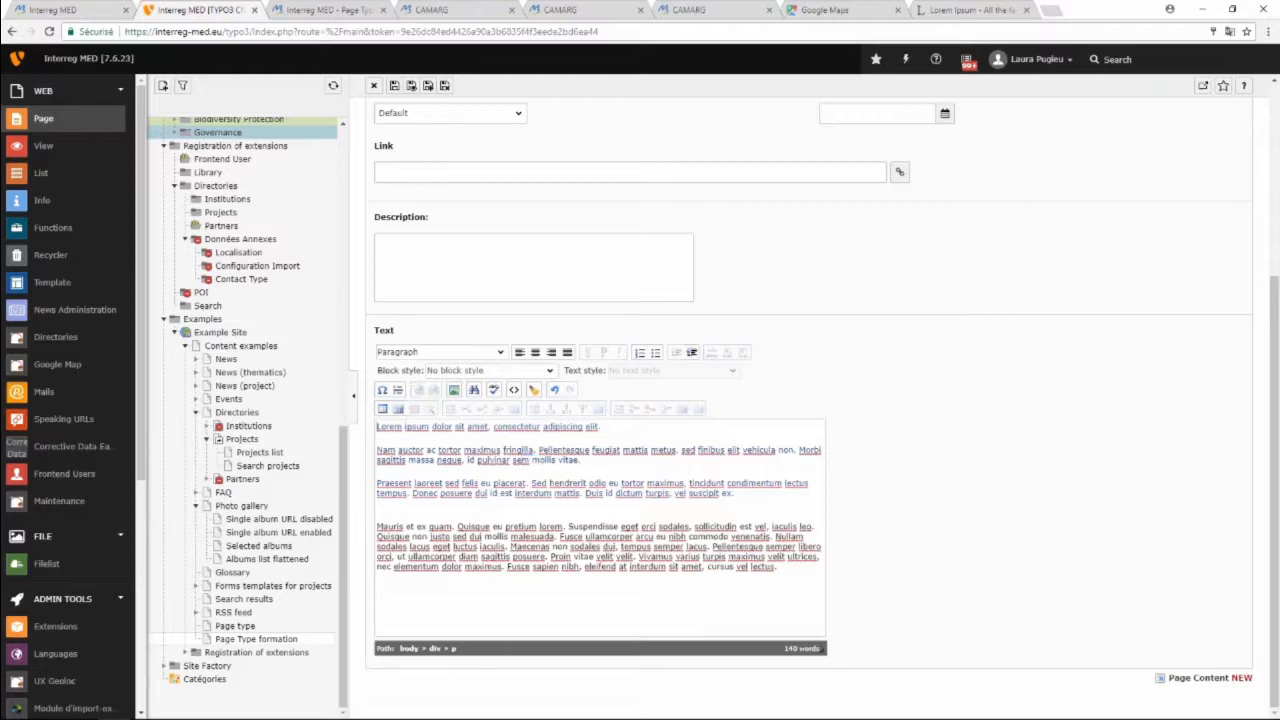
click(656, 353)
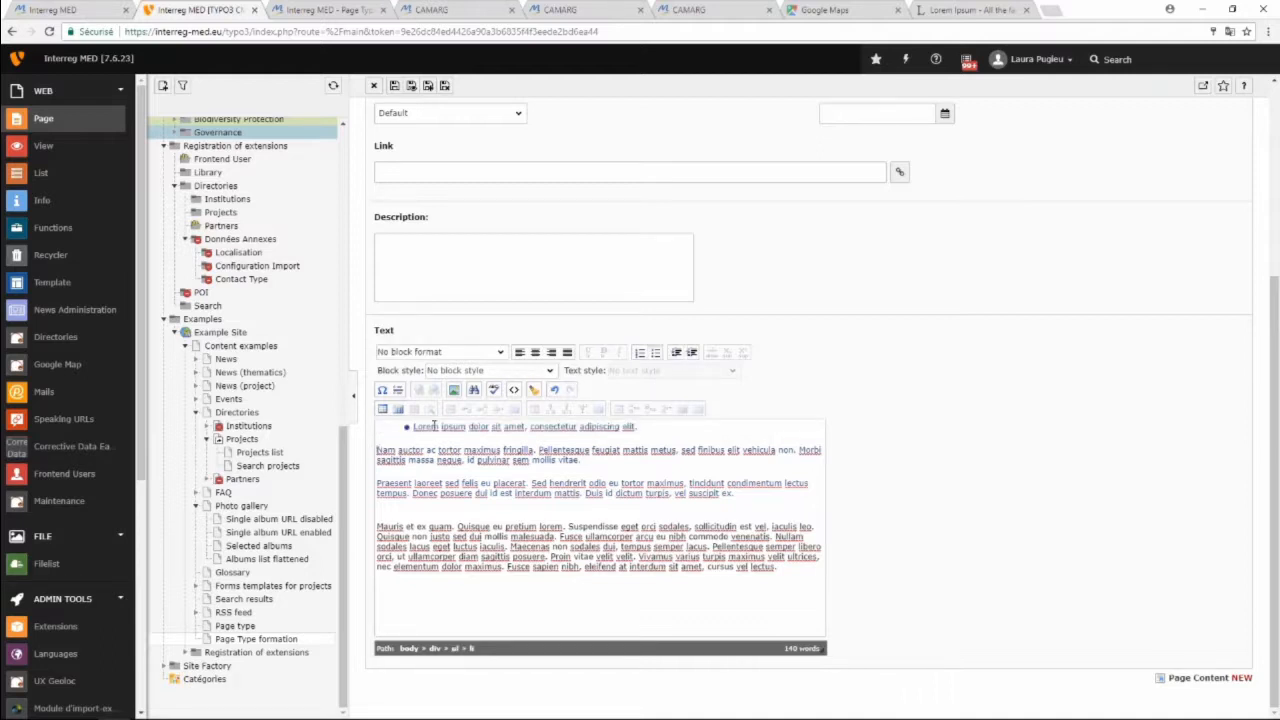
click(656, 353)
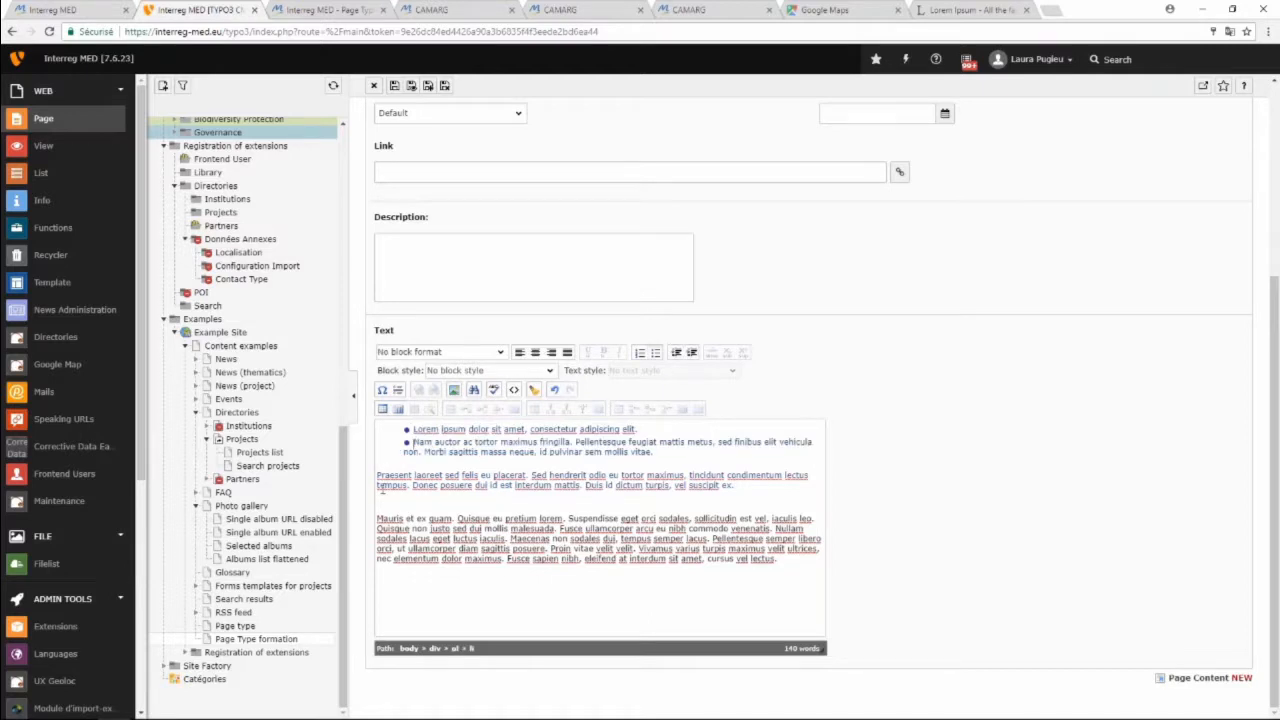
click(378, 480)
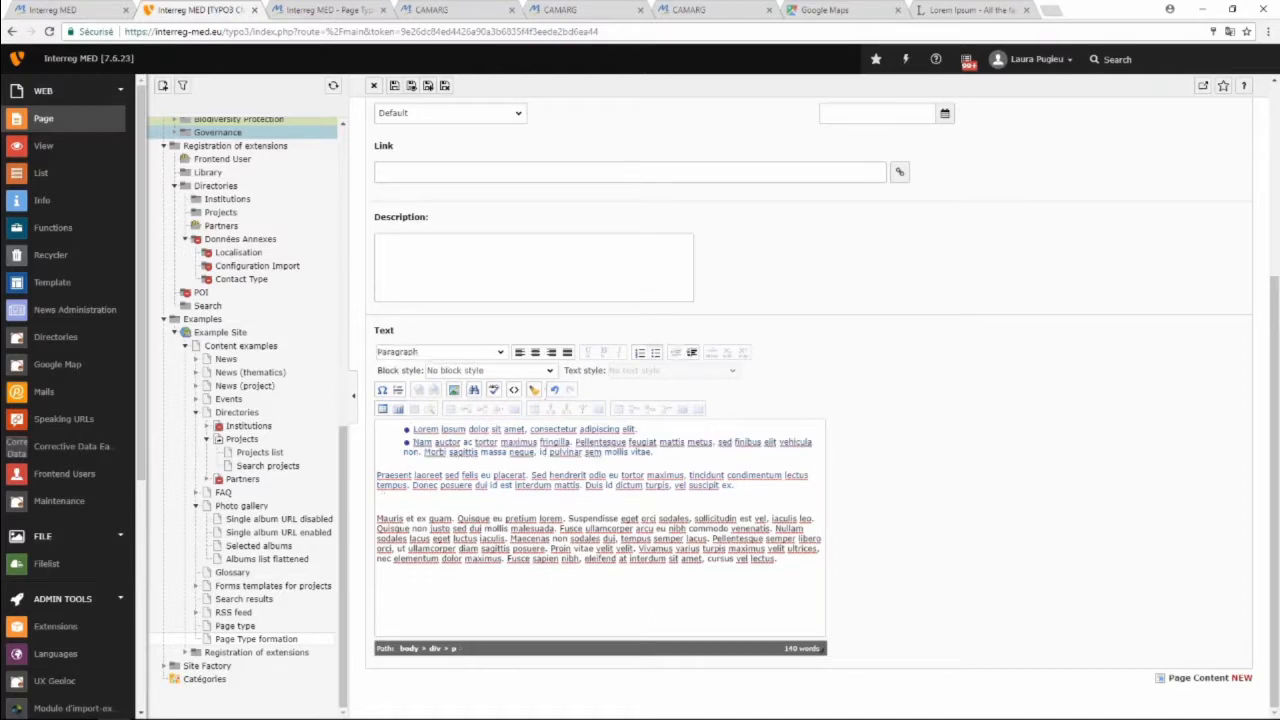
click(656, 353)
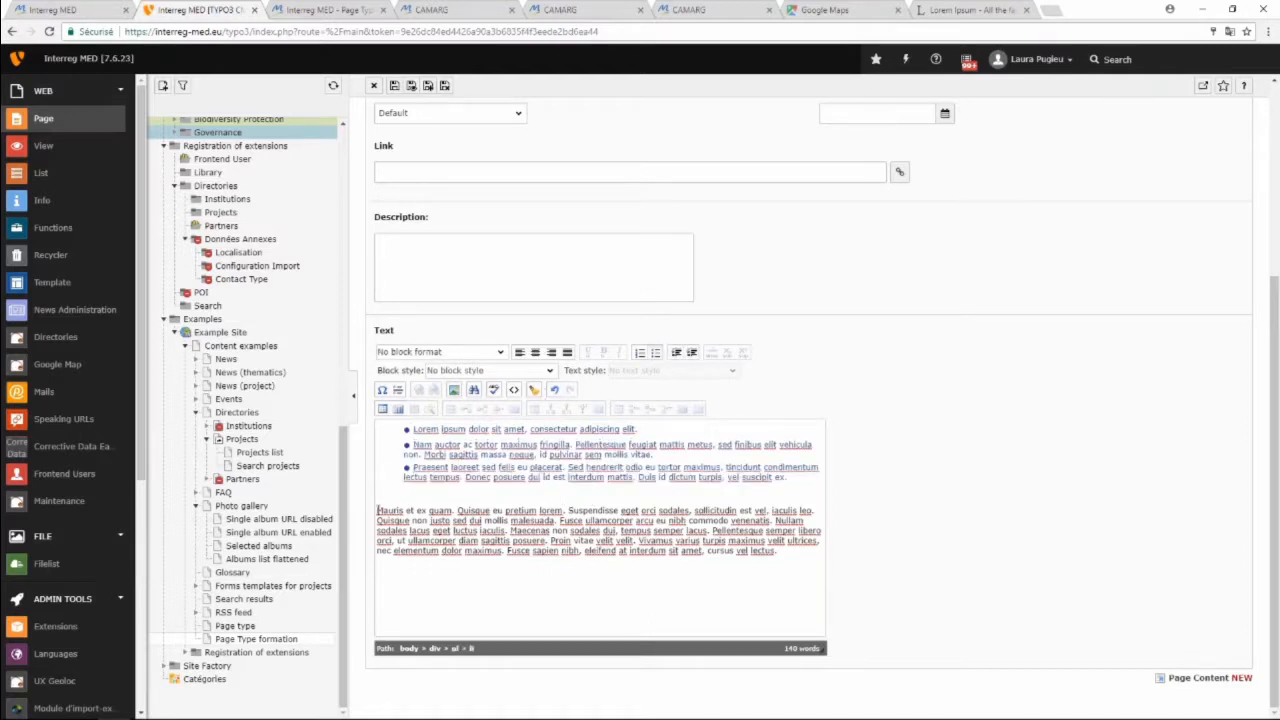
Split the "Mauris et ex quam" paragraph into four, breaking before "Suspendisse", "Nullam" and "Maecenas".
click(571, 509)
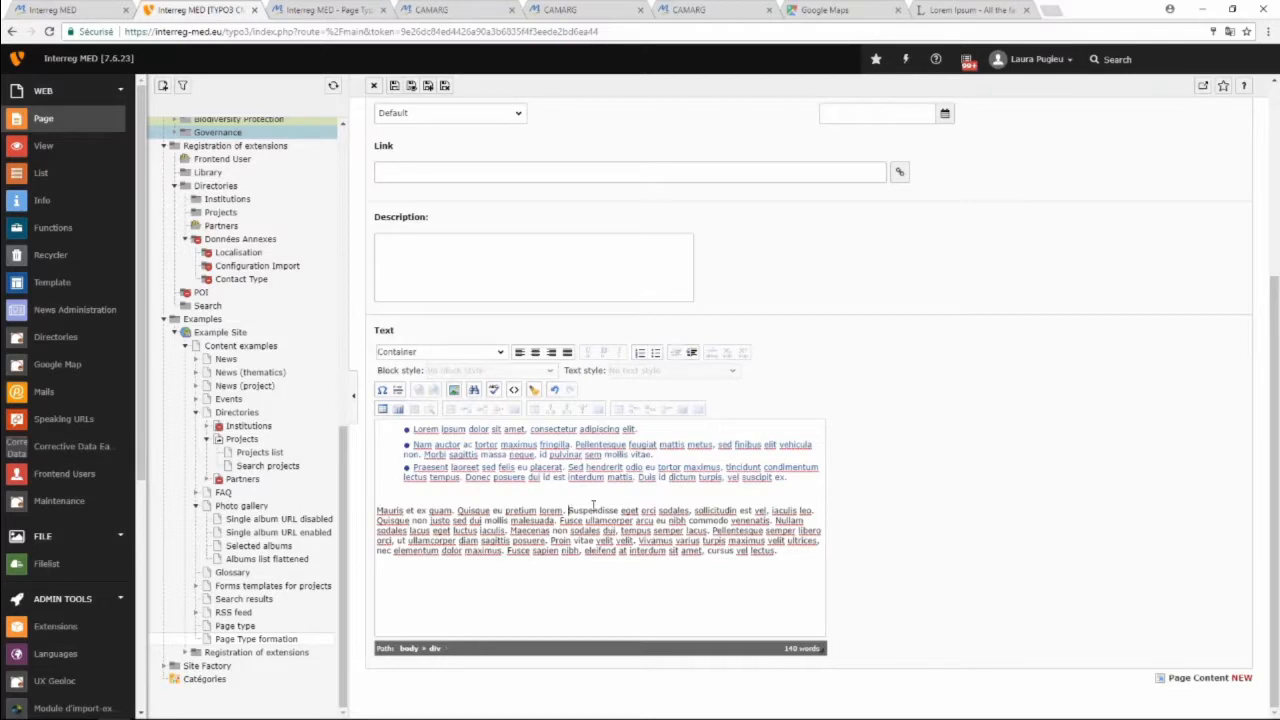
key(Return)
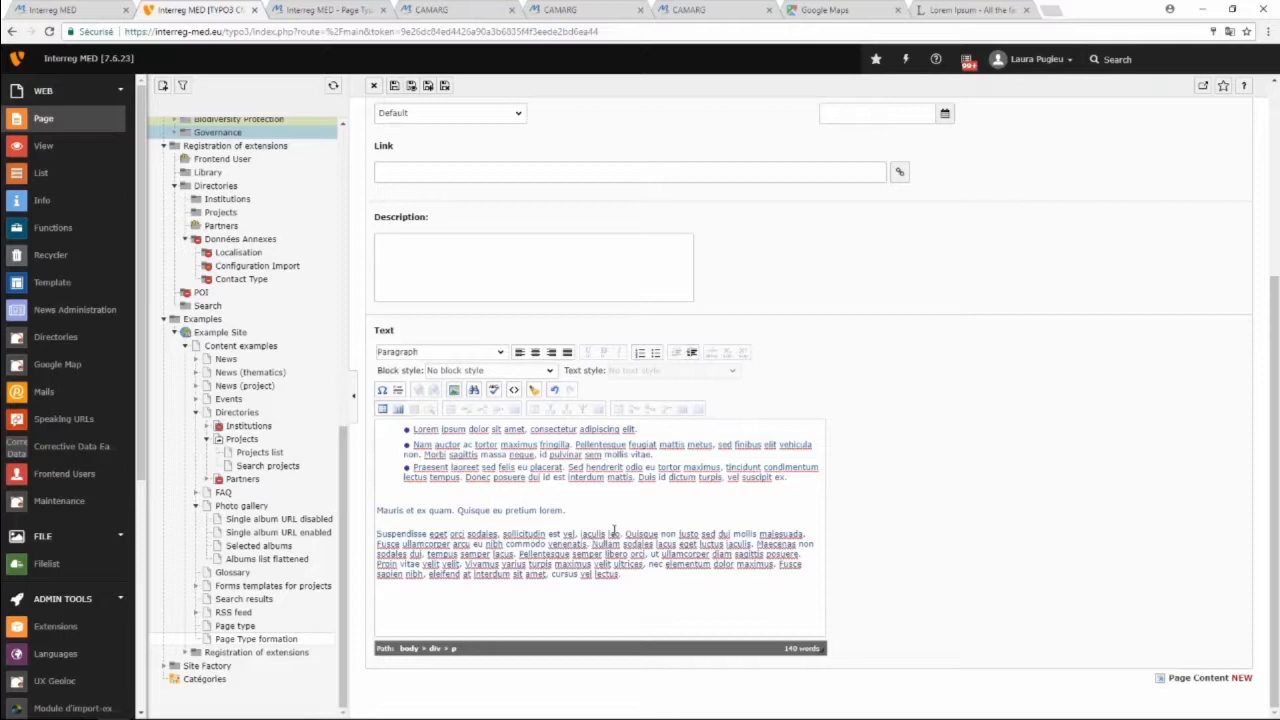
click(591, 544)
key(Return)
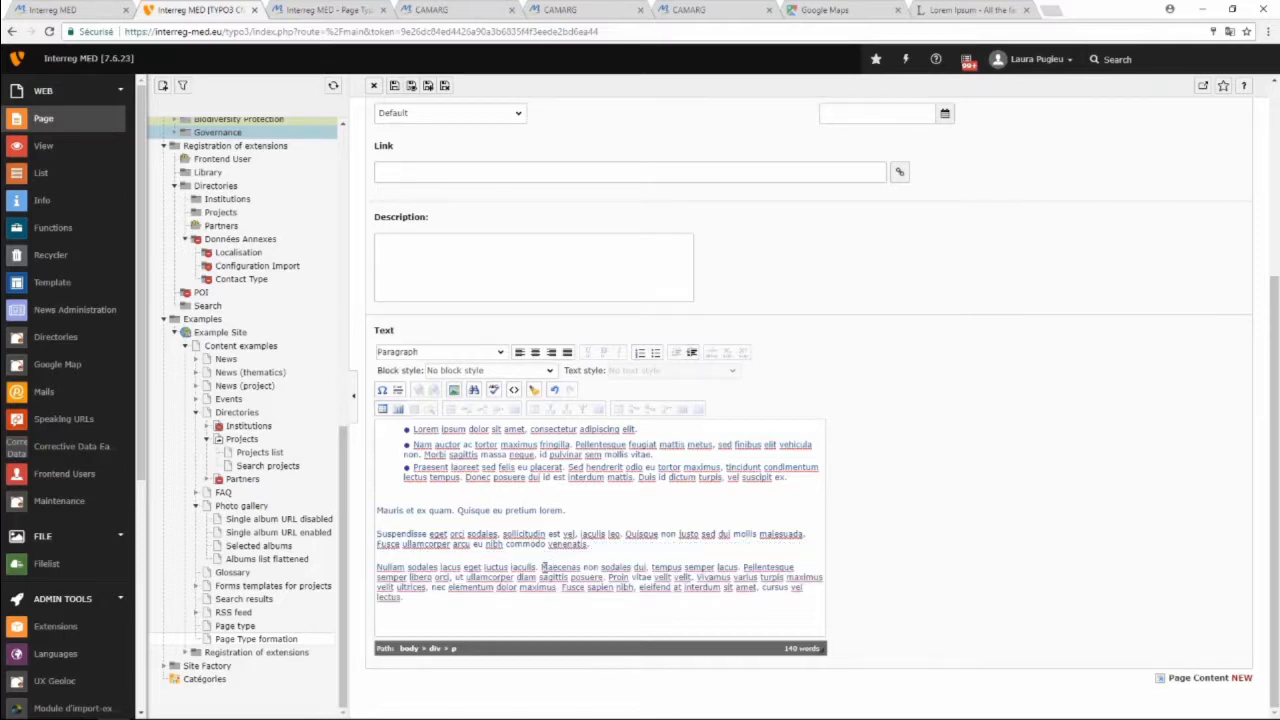
click(542, 567)
key(Return)
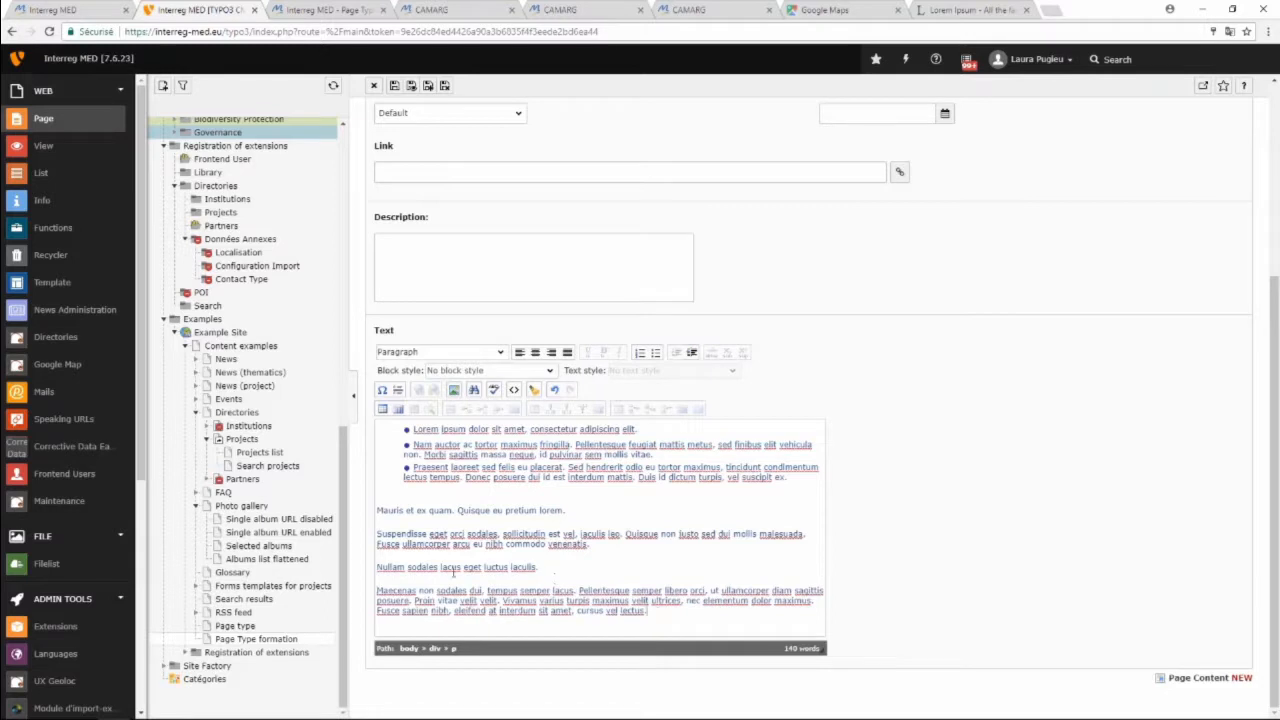
Format the four lower paragraphs, starting at "Mauris et ex quam", as a bulleted list and convert it to a numbered list.
drag(647, 610, 375, 510)
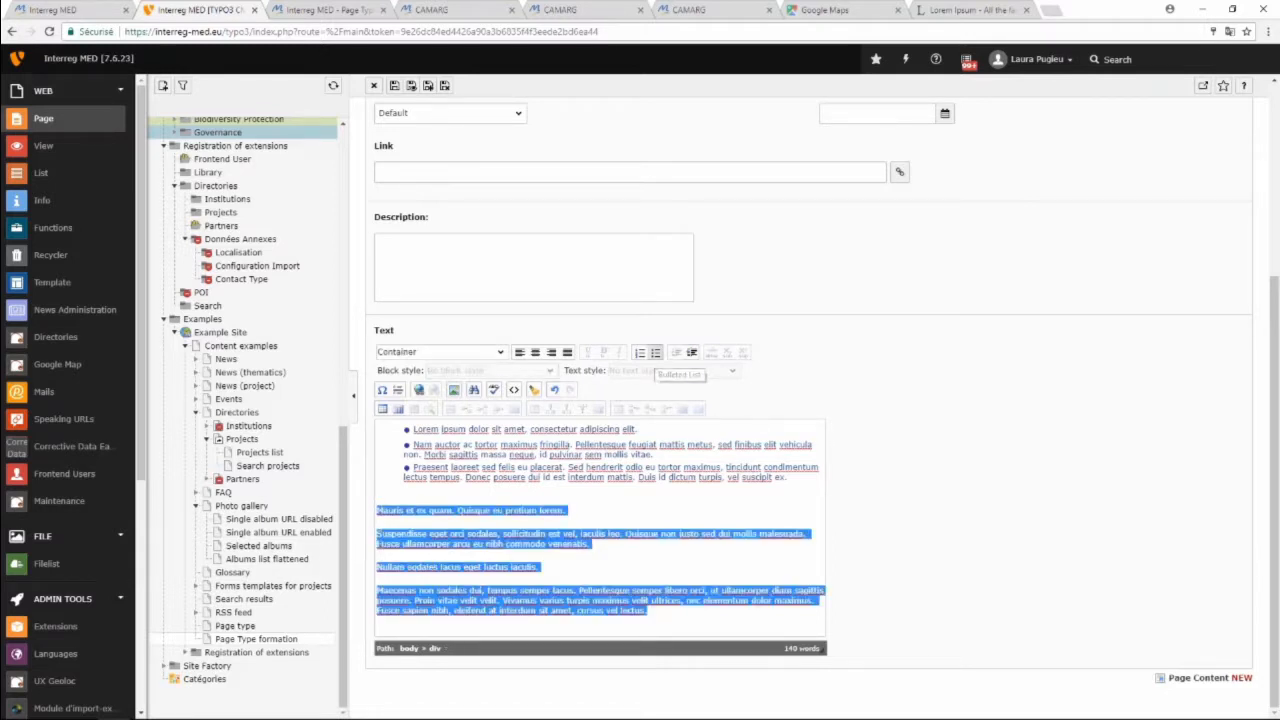
click(655, 354)
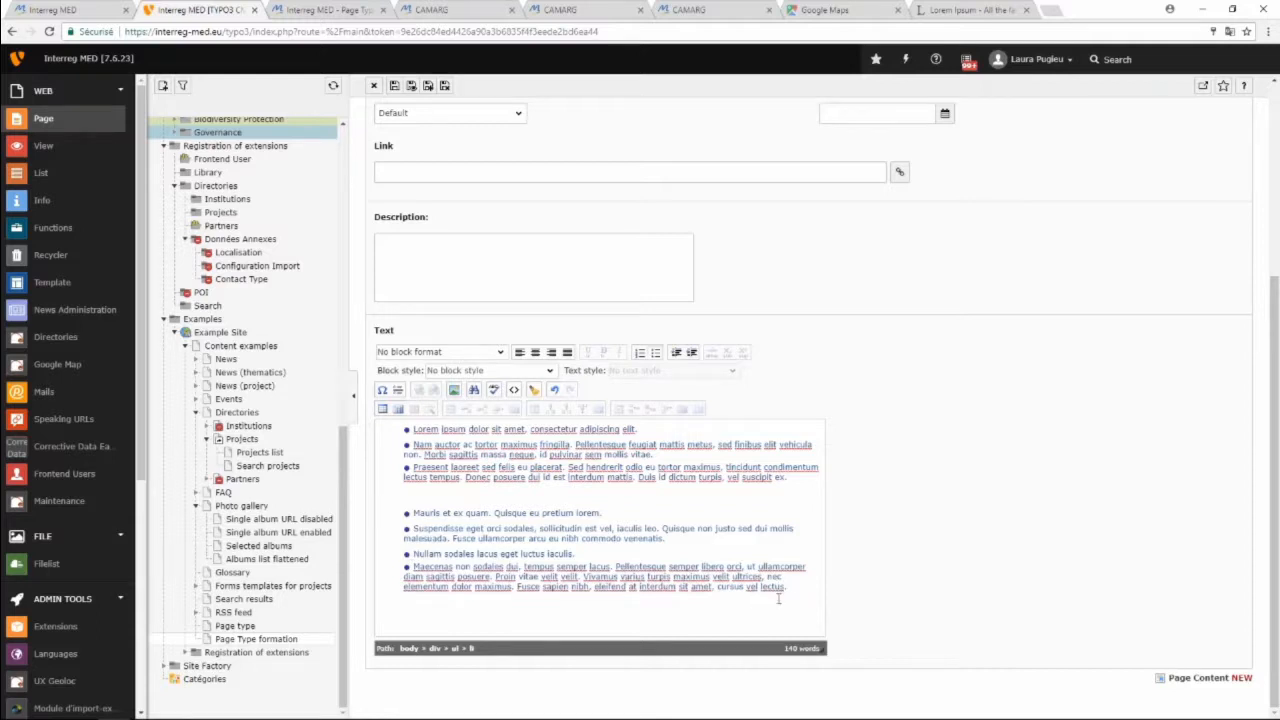
drag(788, 587, 407, 516)
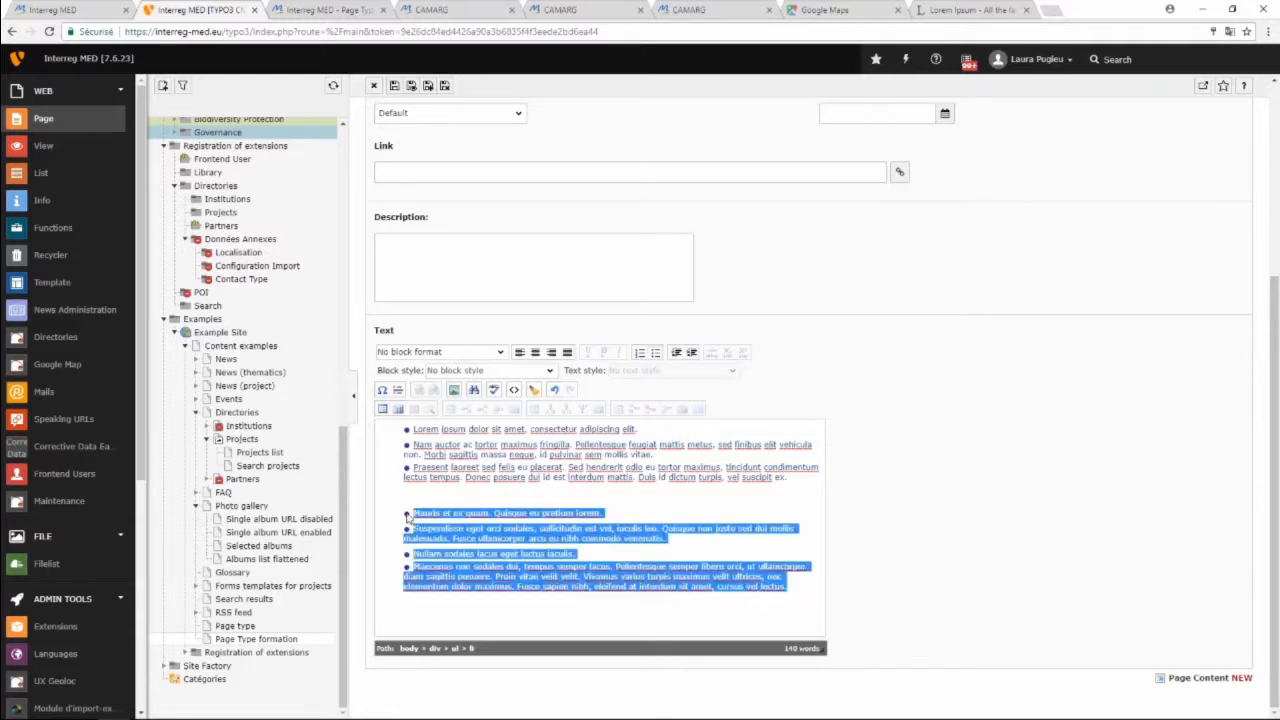
click(640, 354)
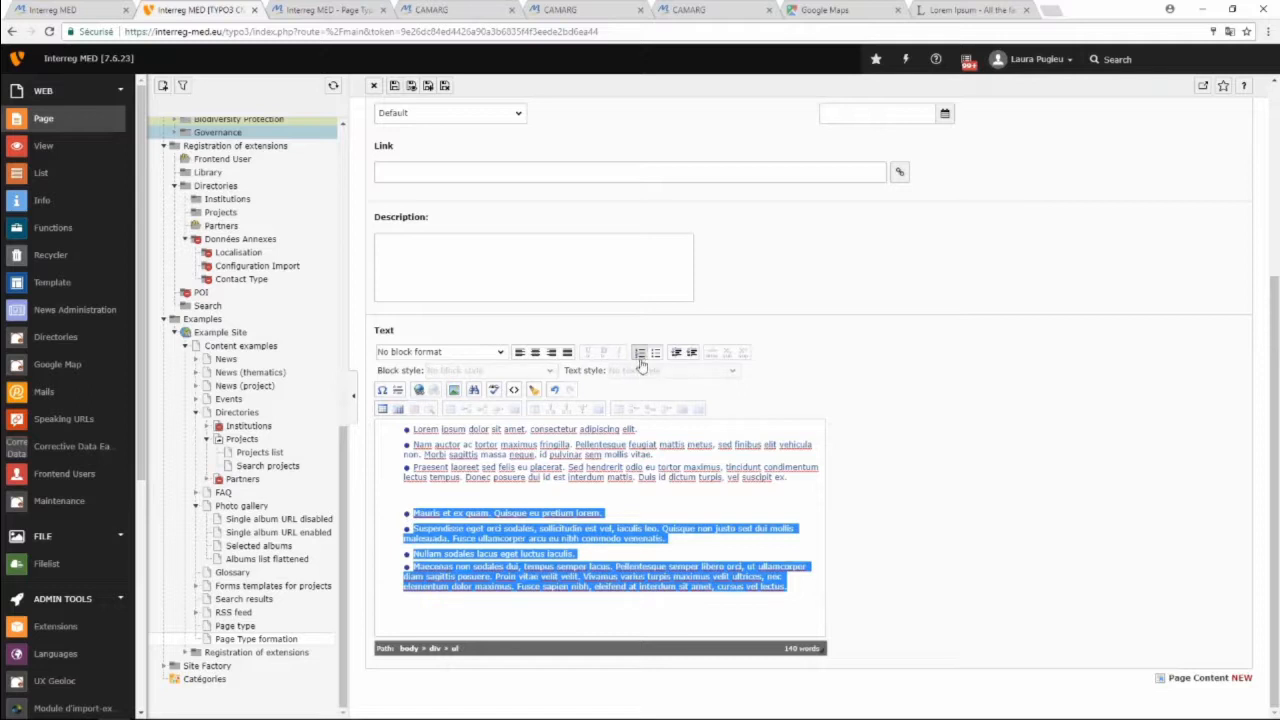
click(806, 591)
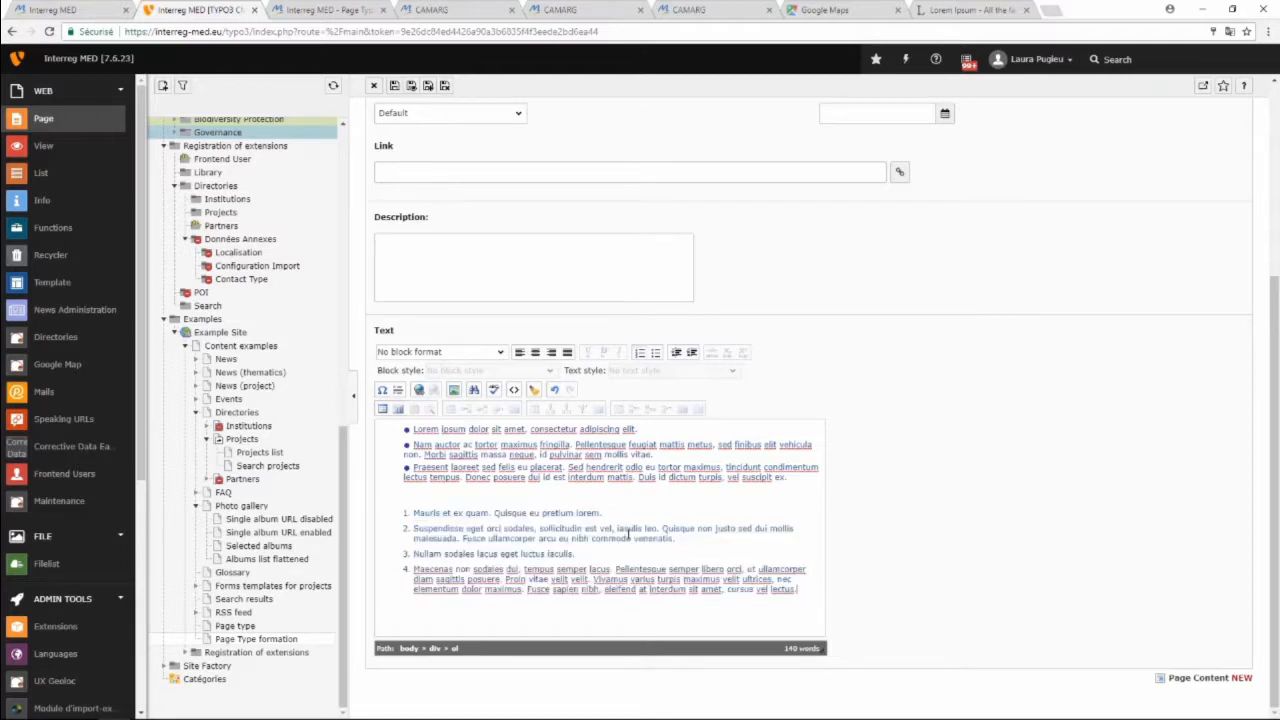
Remove the numbered list formatting from the four lower items, turning them back into plain text.
click(701, 580)
drag(796, 590, 408, 511)
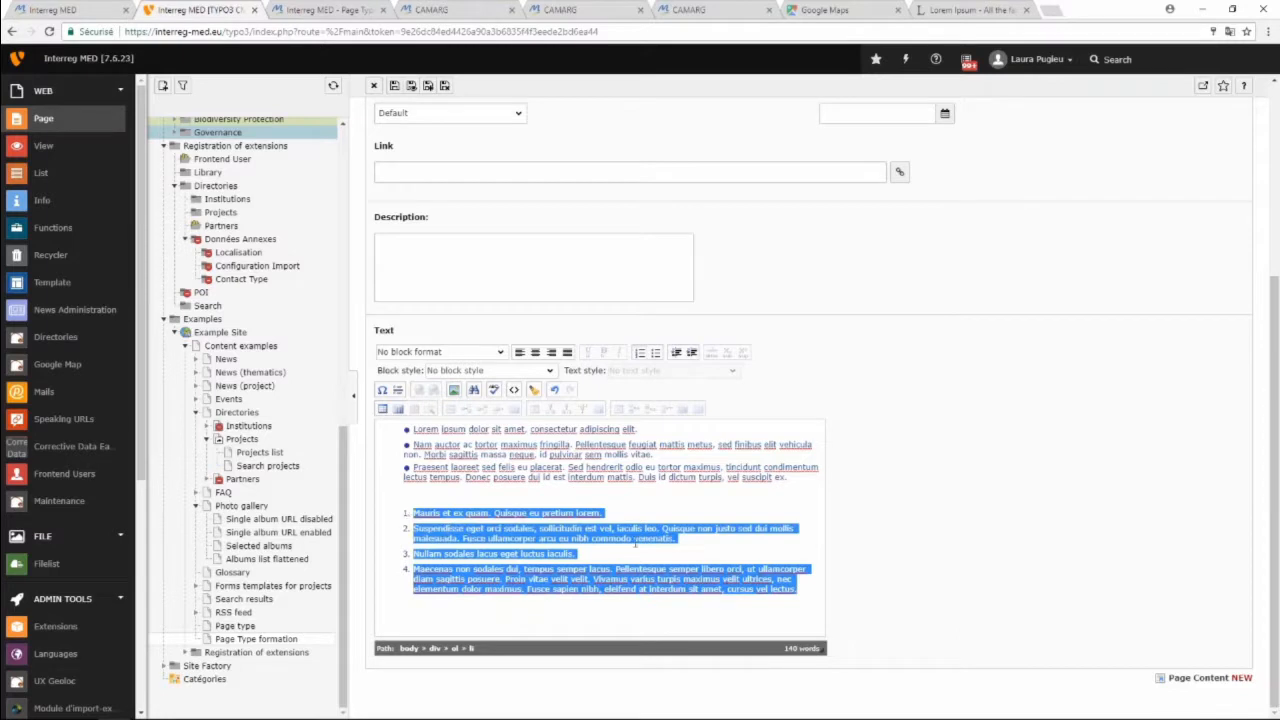
click(640, 355)
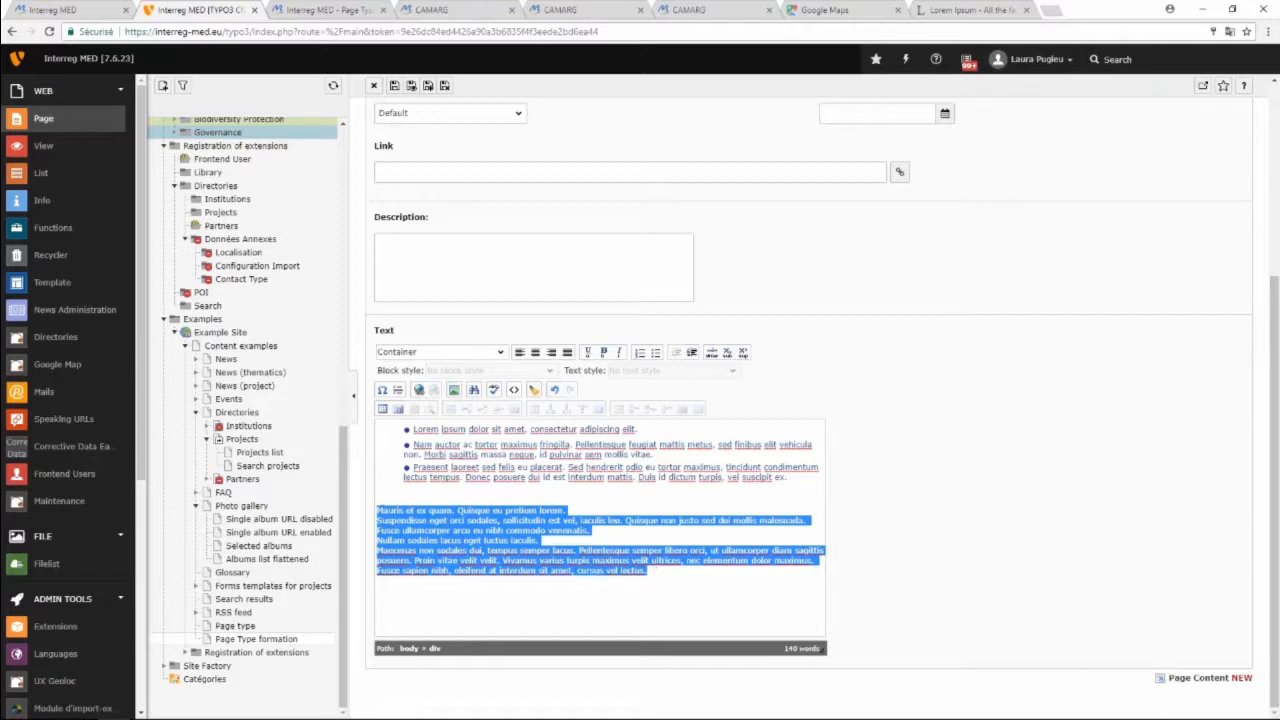
Indent the lower text block starting at "Mauris et ex quam" by three levels.
click(379, 510)
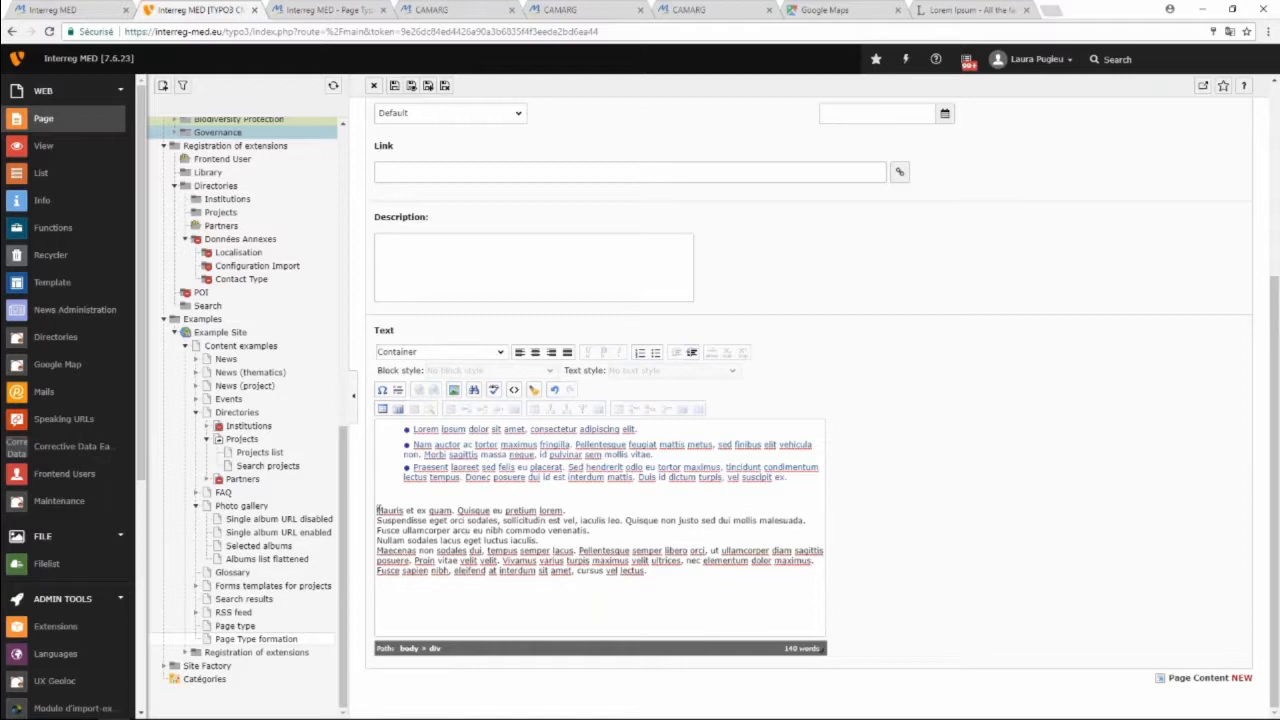
click(335, 10)
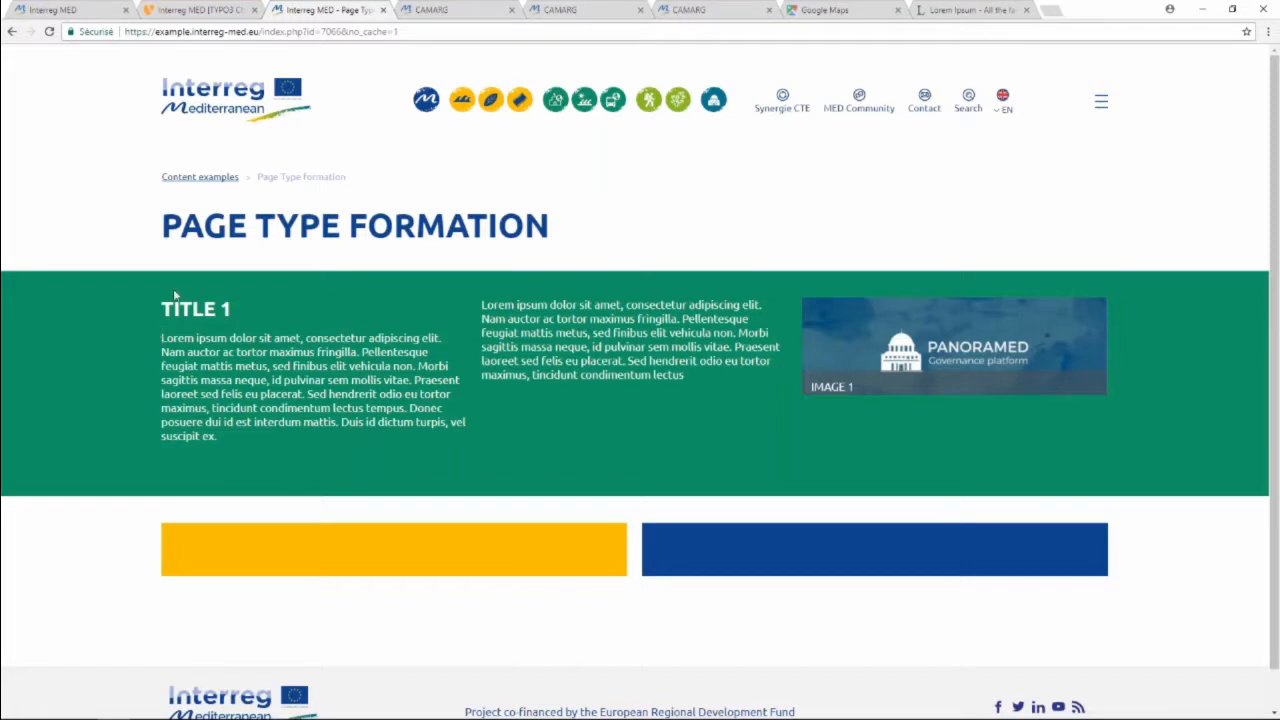
click(201, 9)
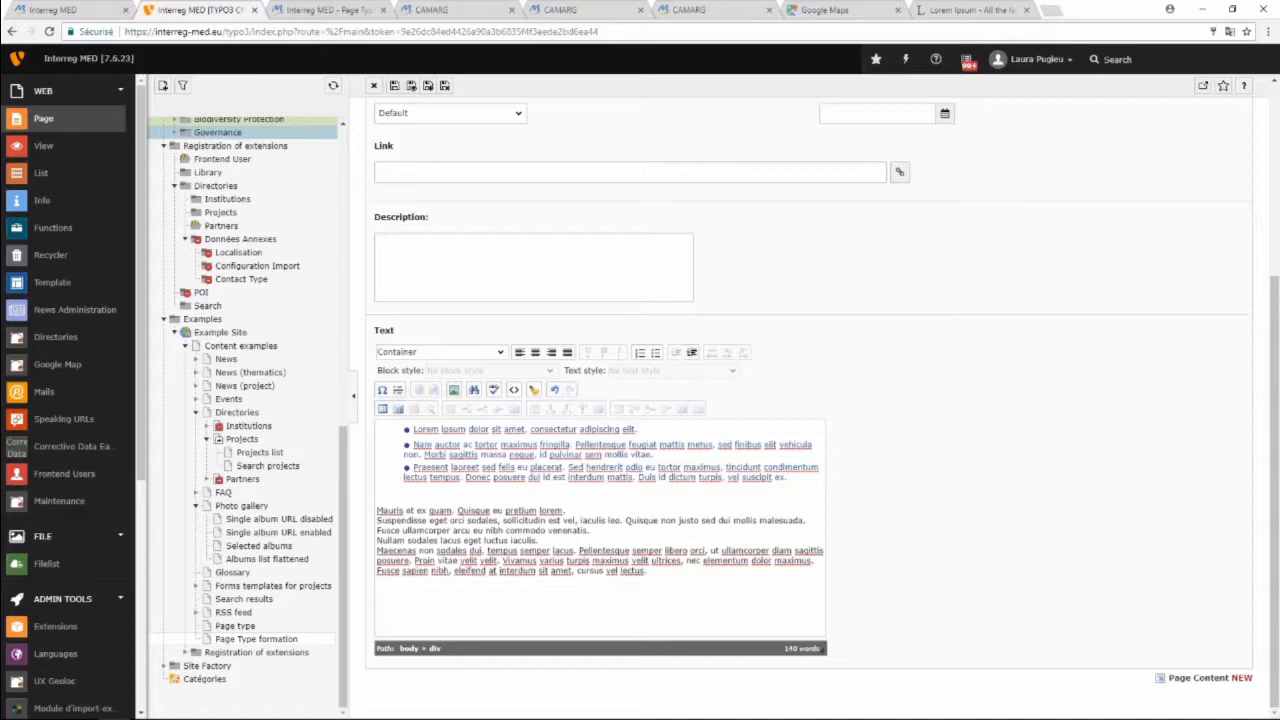
click(692, 355)
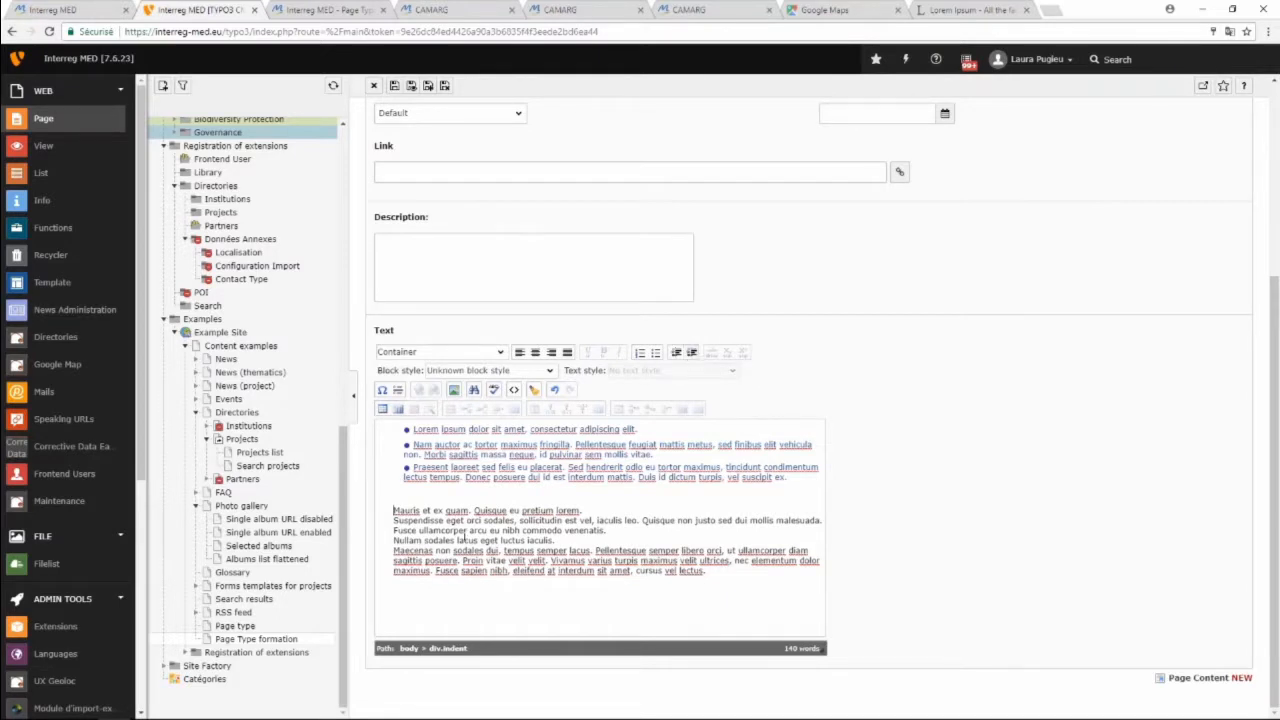
click(395, 524)
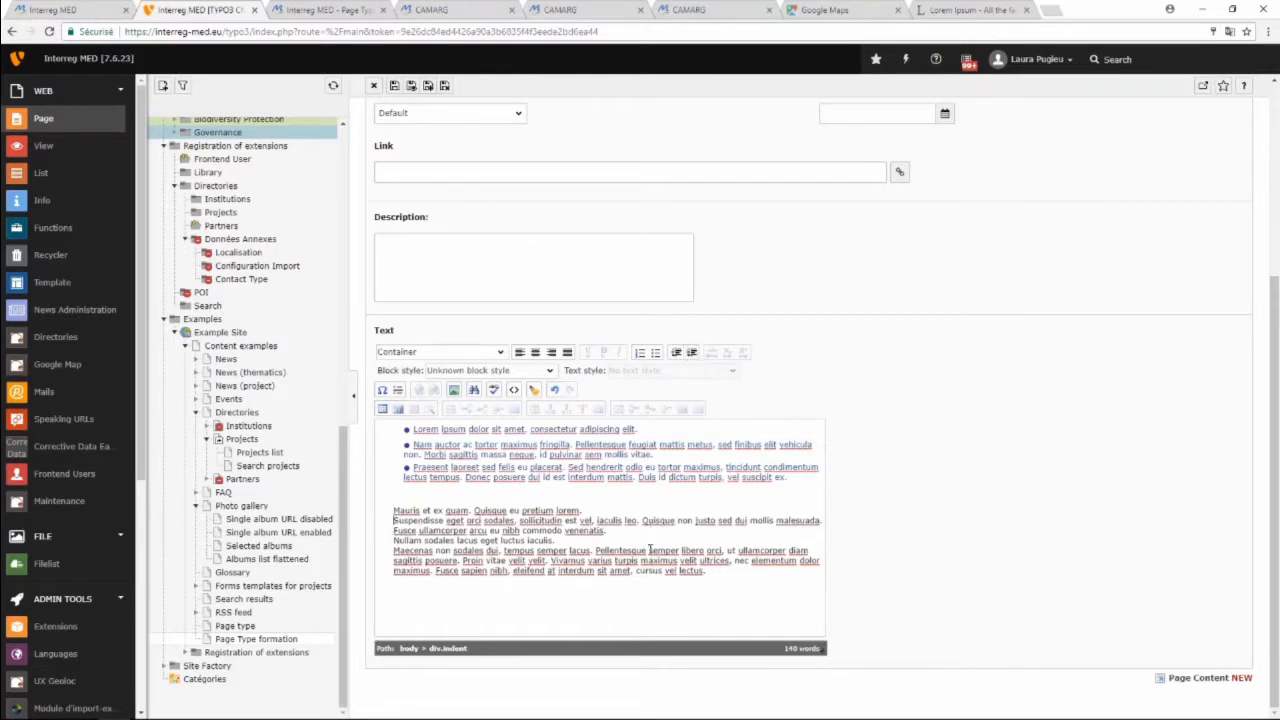
click(691, 354)
click(692, 354)
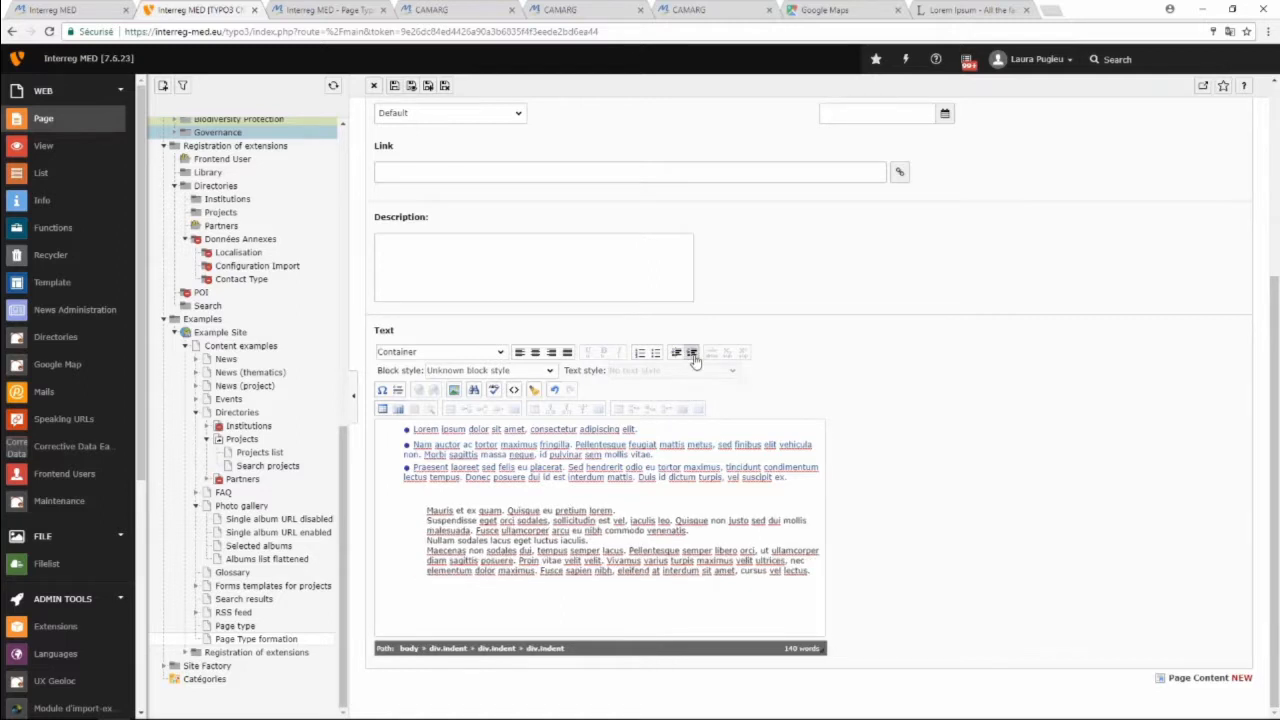
Indent the lower text block one more level and add an empty paragraph between the "Nullam" and "Maecenas" paragraphs.
click(692, 354)
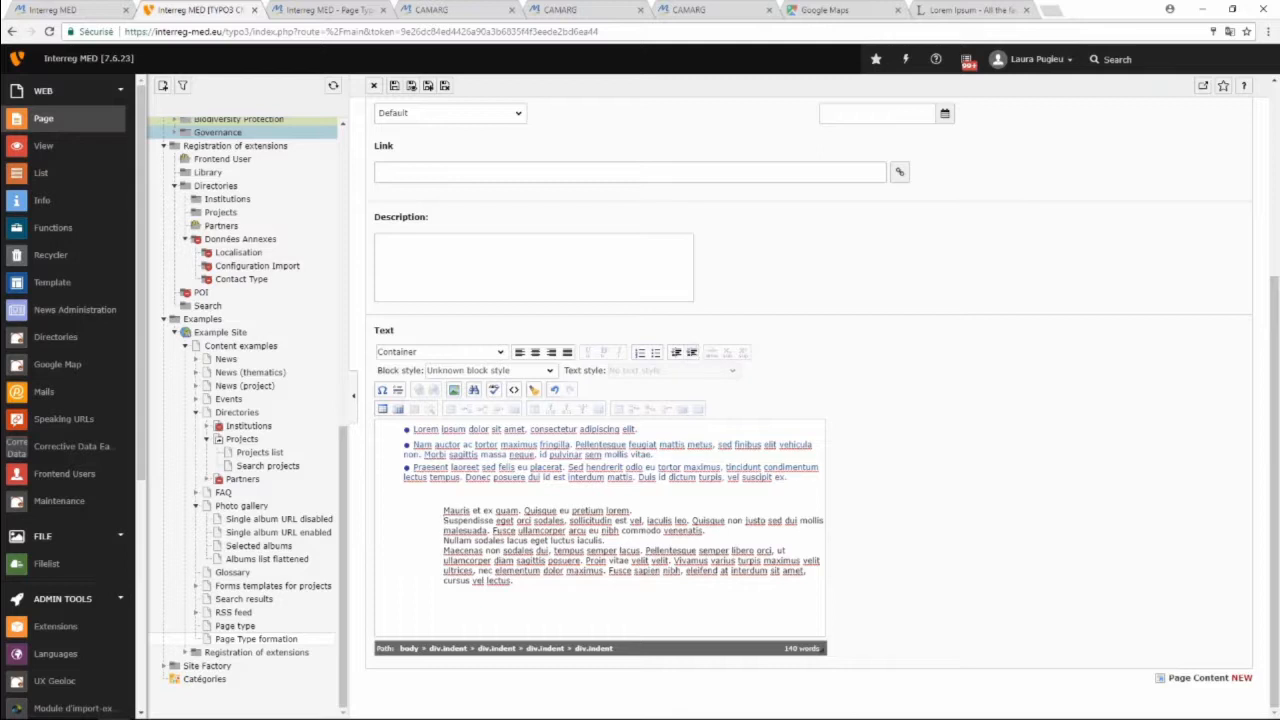
click(519, 588)
click(616, 541)
key(Return)
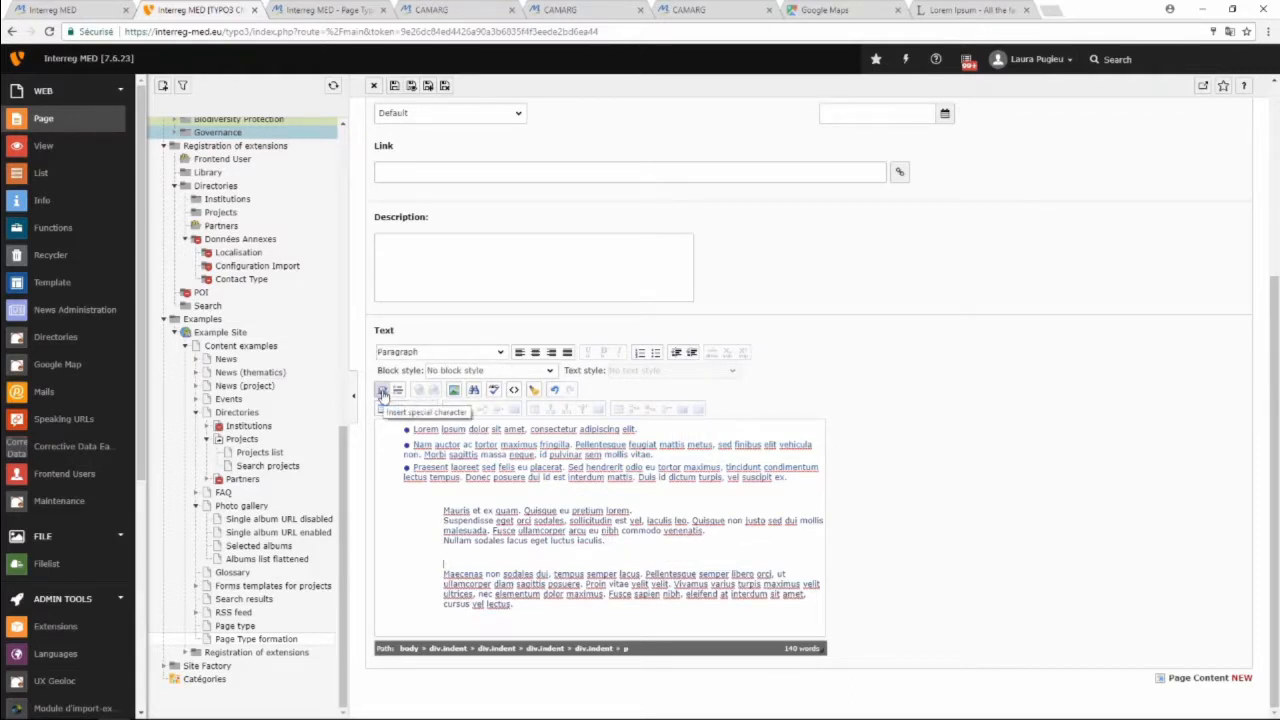
Look through the insertable special characters, including the mathematical ones and the shapes and arrows, without inserting any.
click(382, 392)
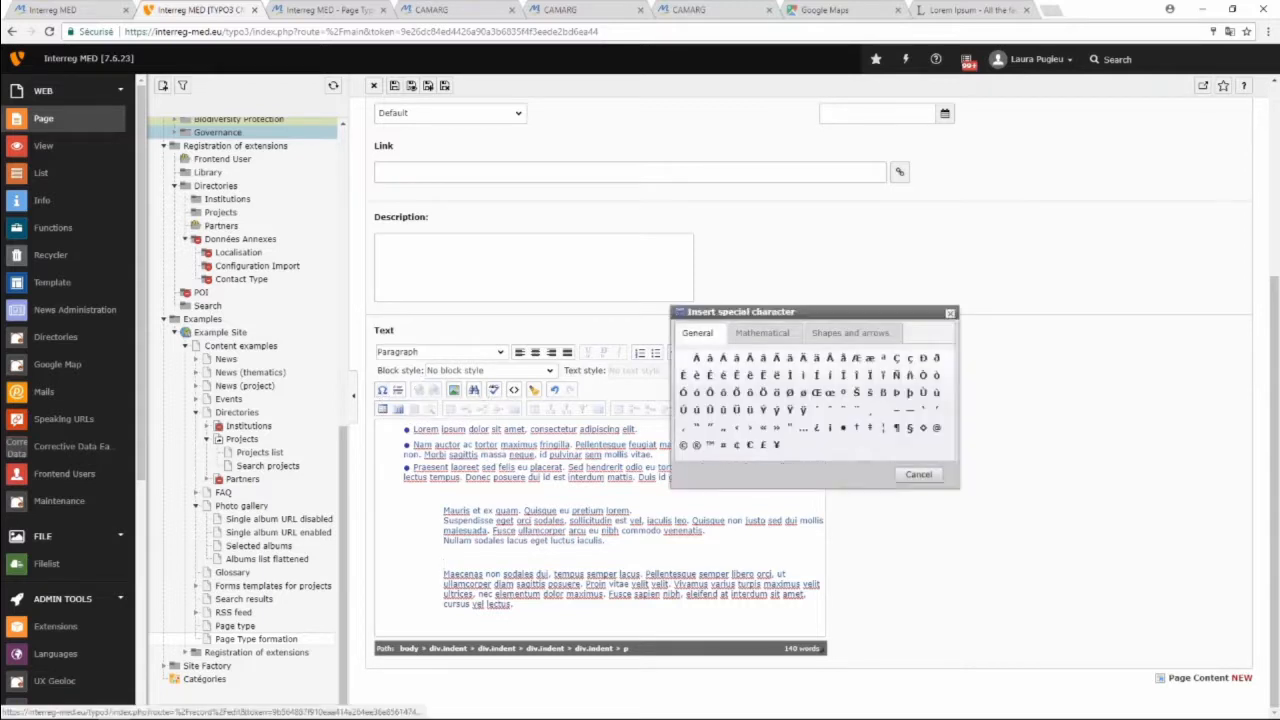
click(770, 333)
click(835, 337)
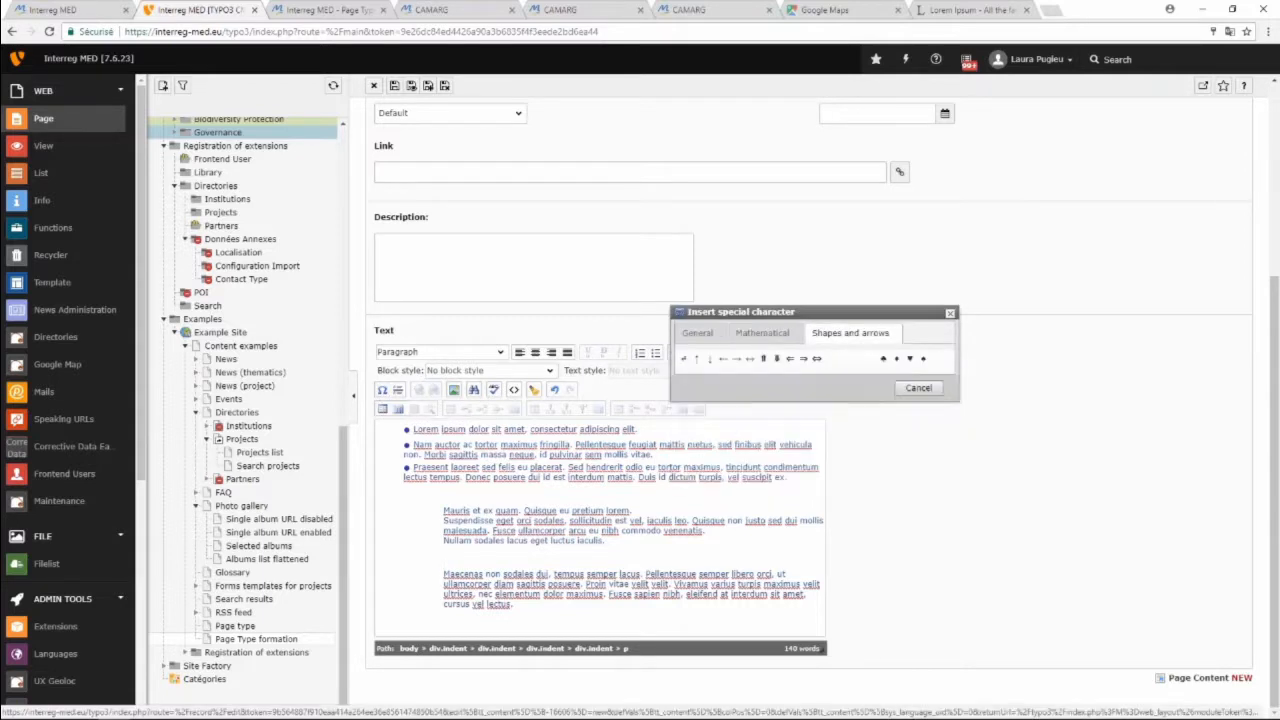
click(949, 313)
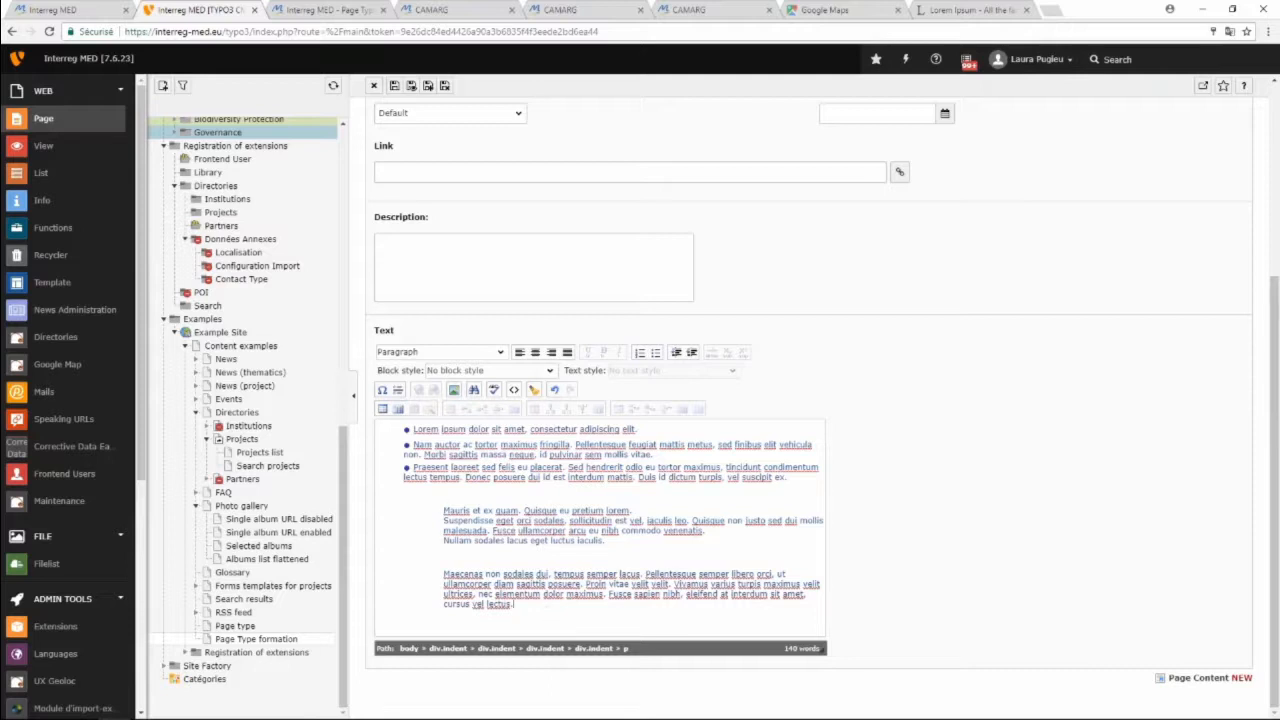
Insert a horizontal line below the "Maecenas" paragraph and remove all four indent levels from the lower text block.
click(437, 441)
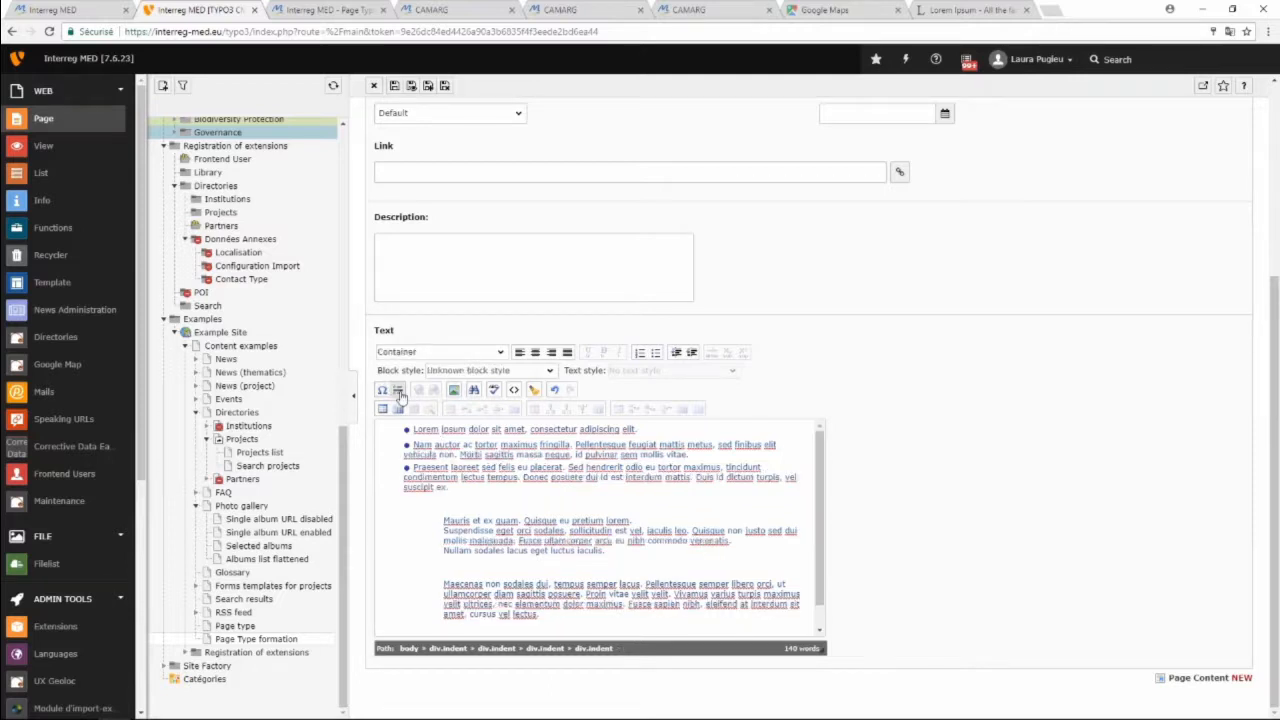
scroll(763, 534, down, 1)
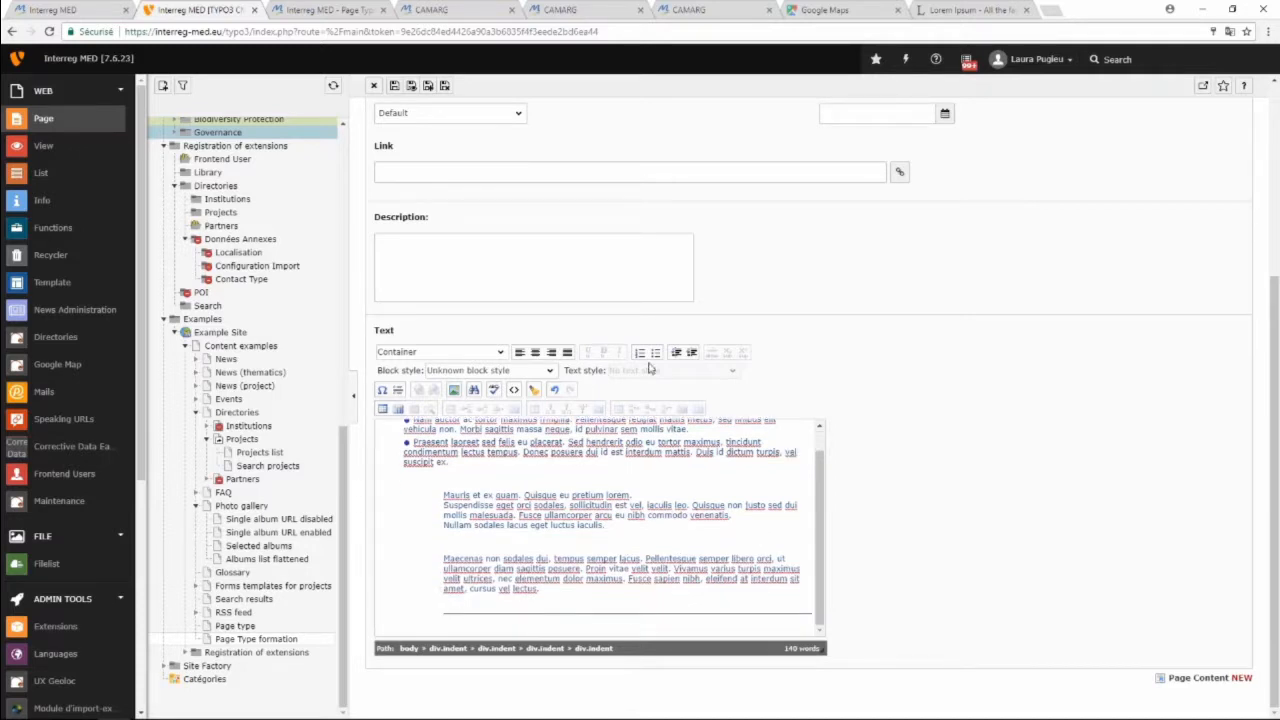
click(676, 353)
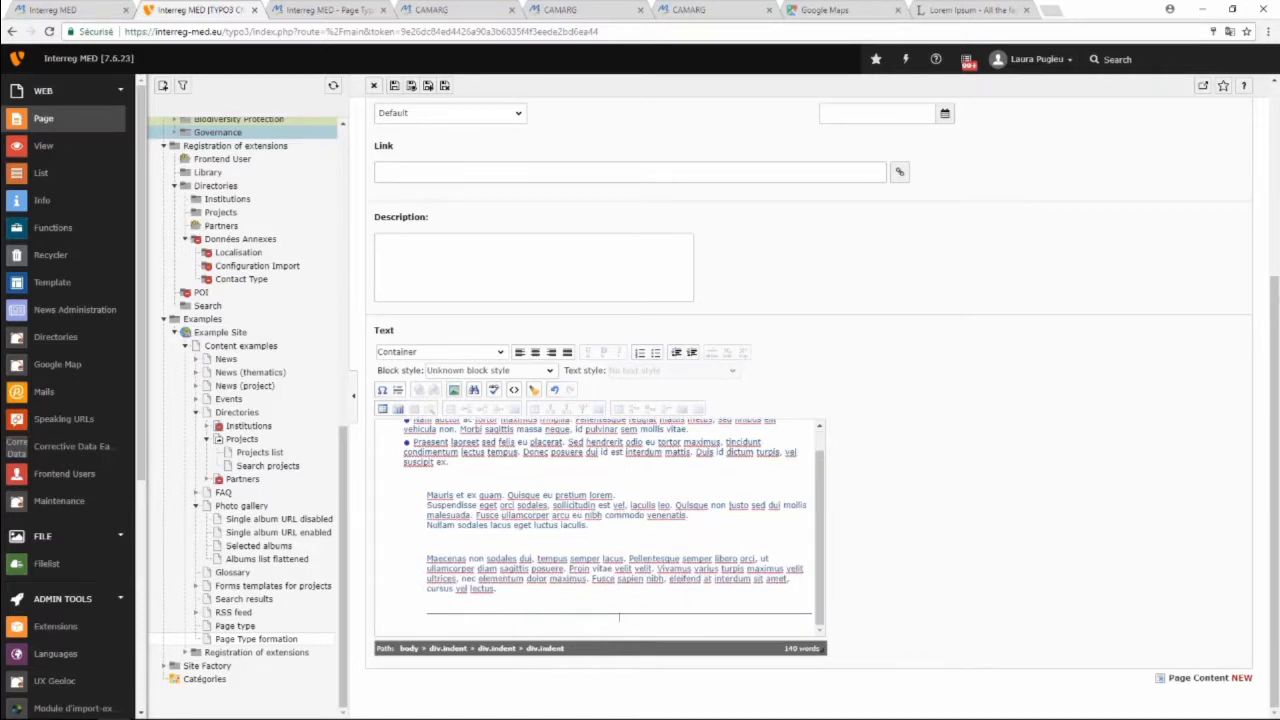
click(676, 353)
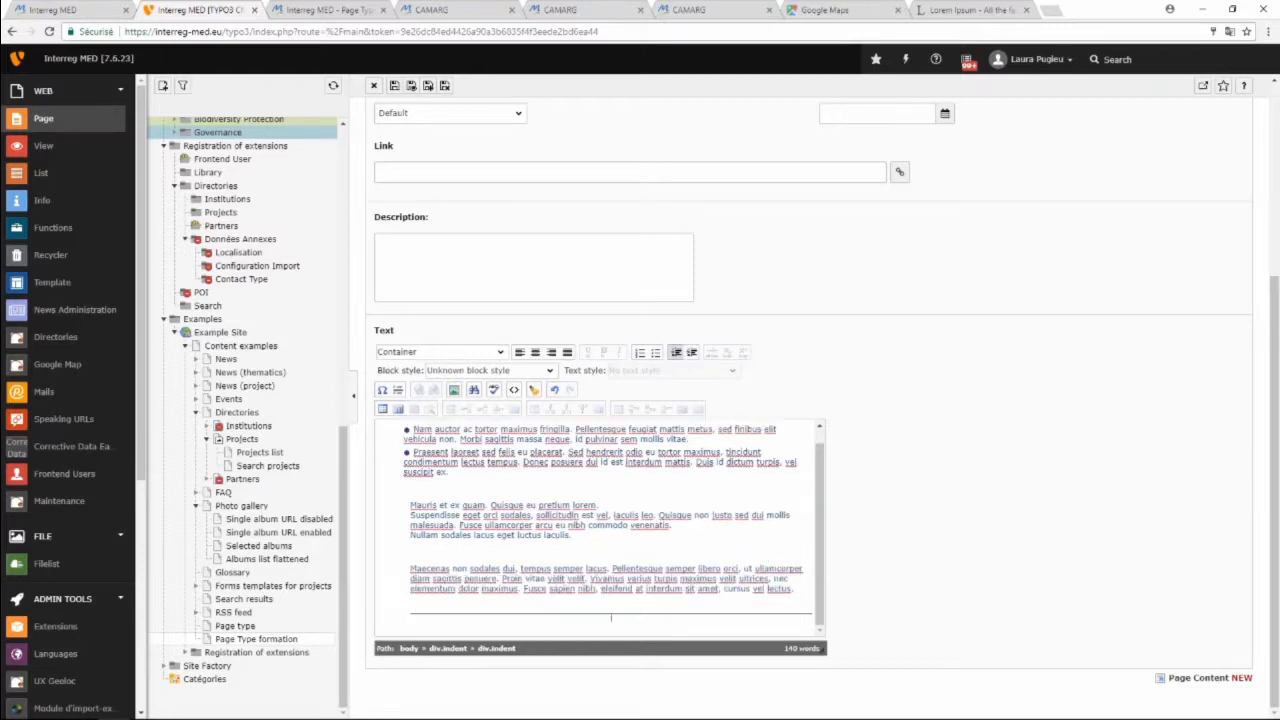
click(676, 353)
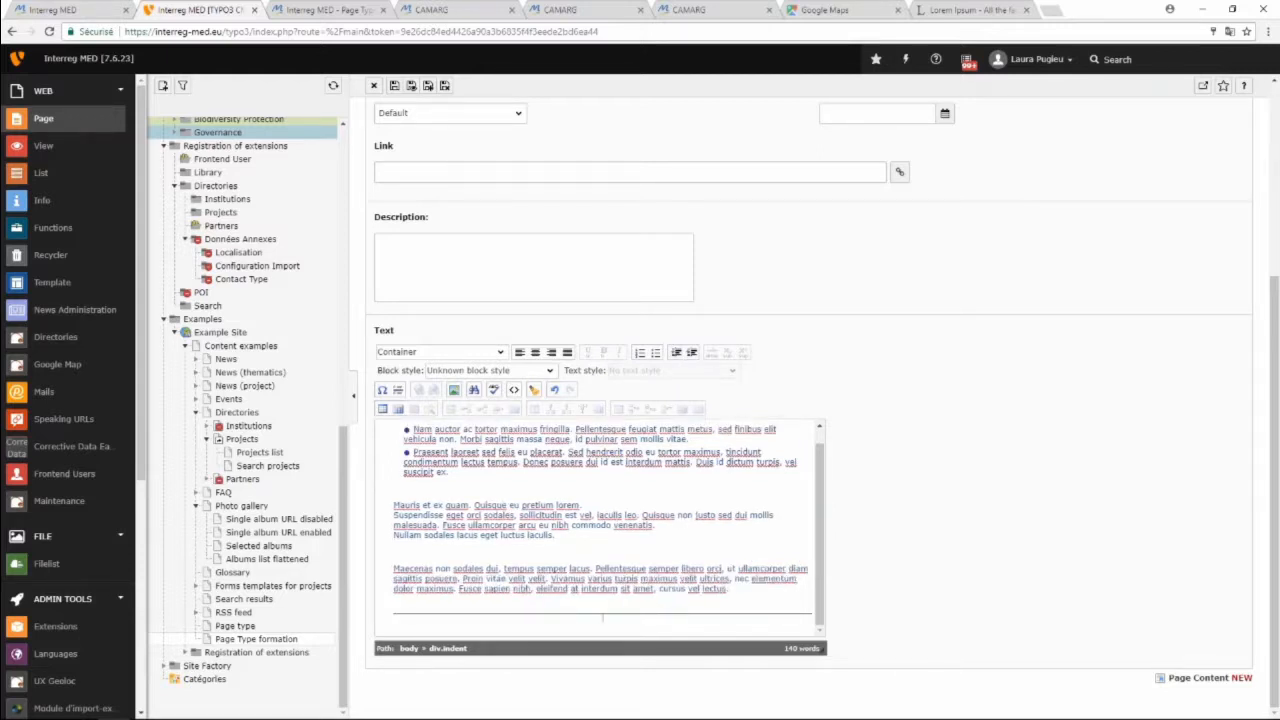
click(676, 353)
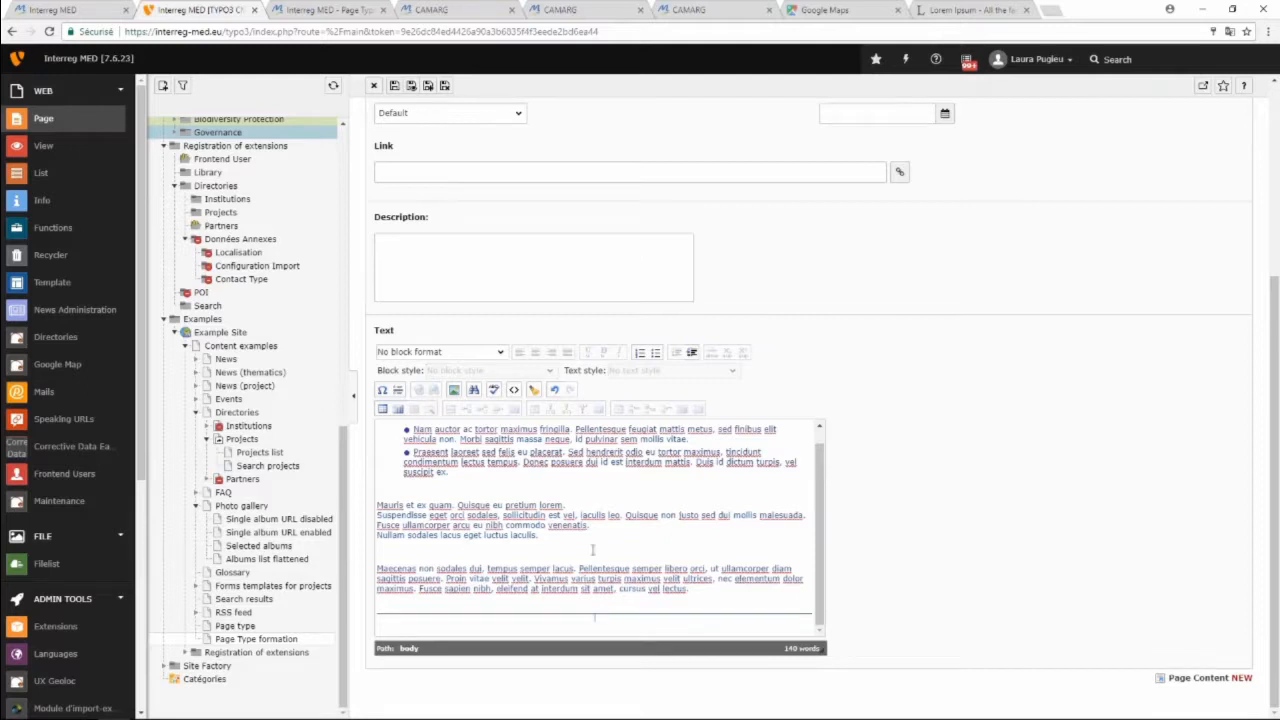
Add another empty paragraph below the "Nullam sodales lacus" line and start inserting an image there.
drag(377, 505, 576, 537)
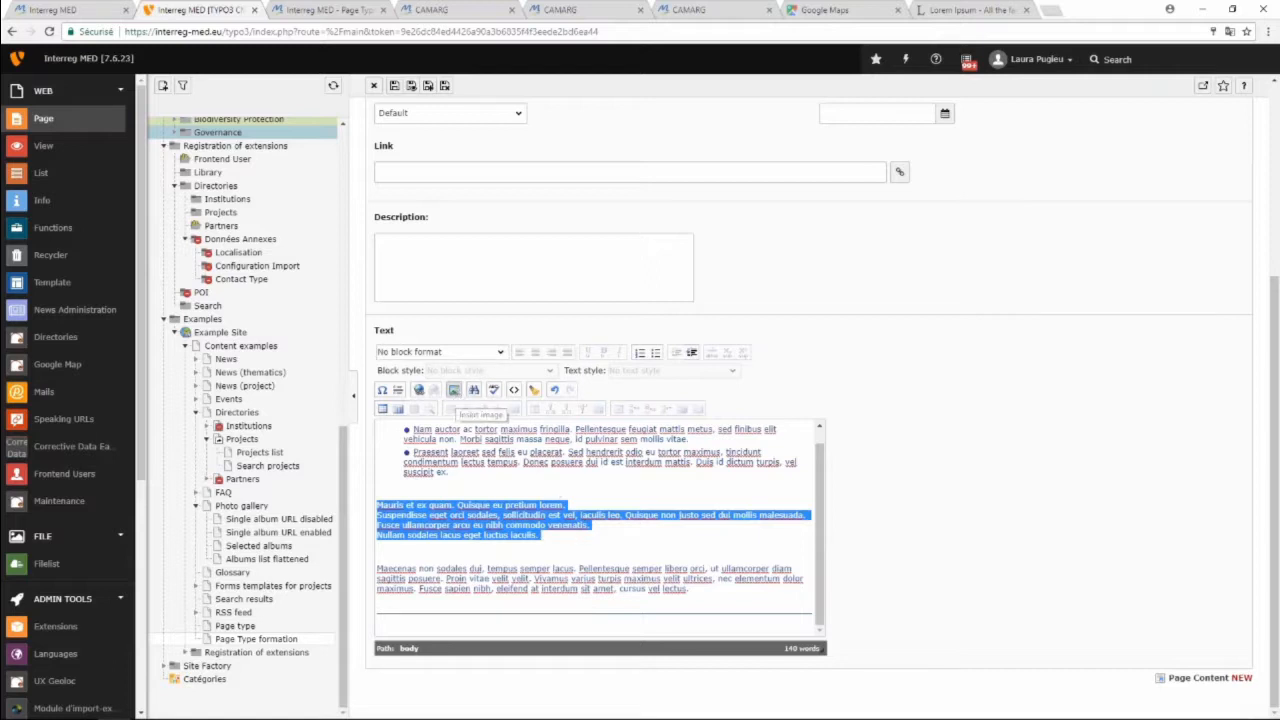
click(545, 537)
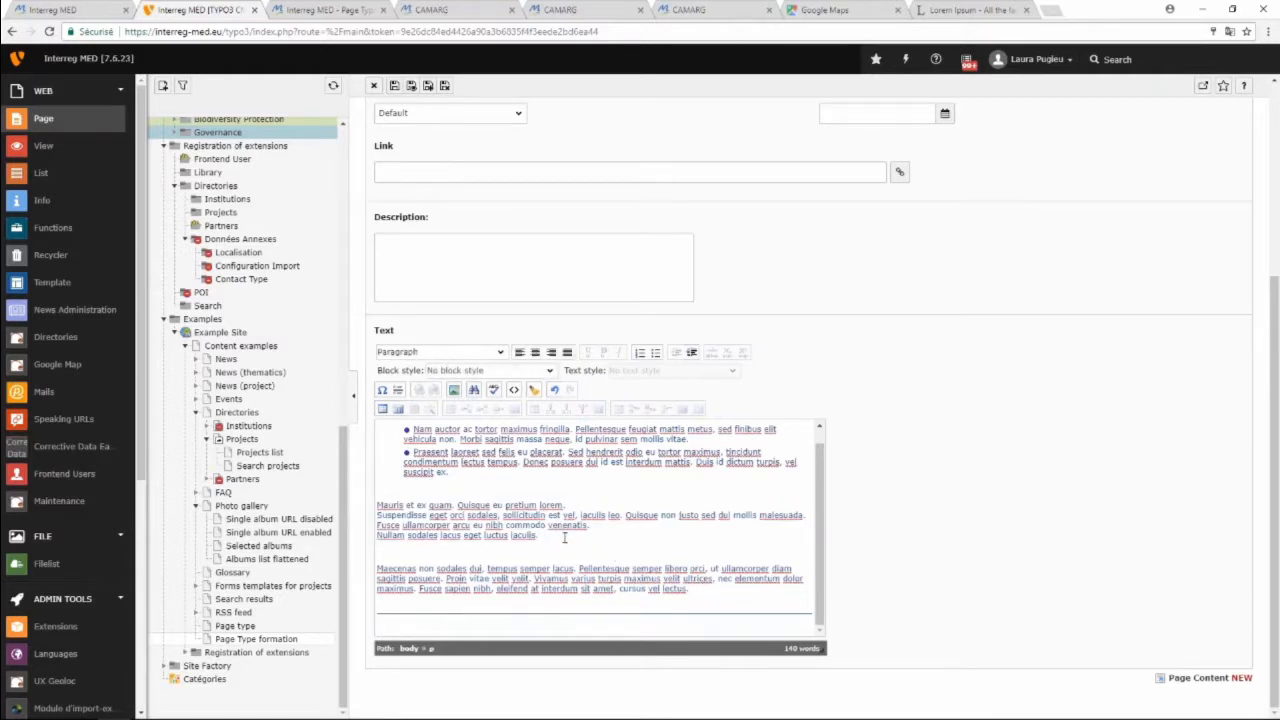
key(Return)
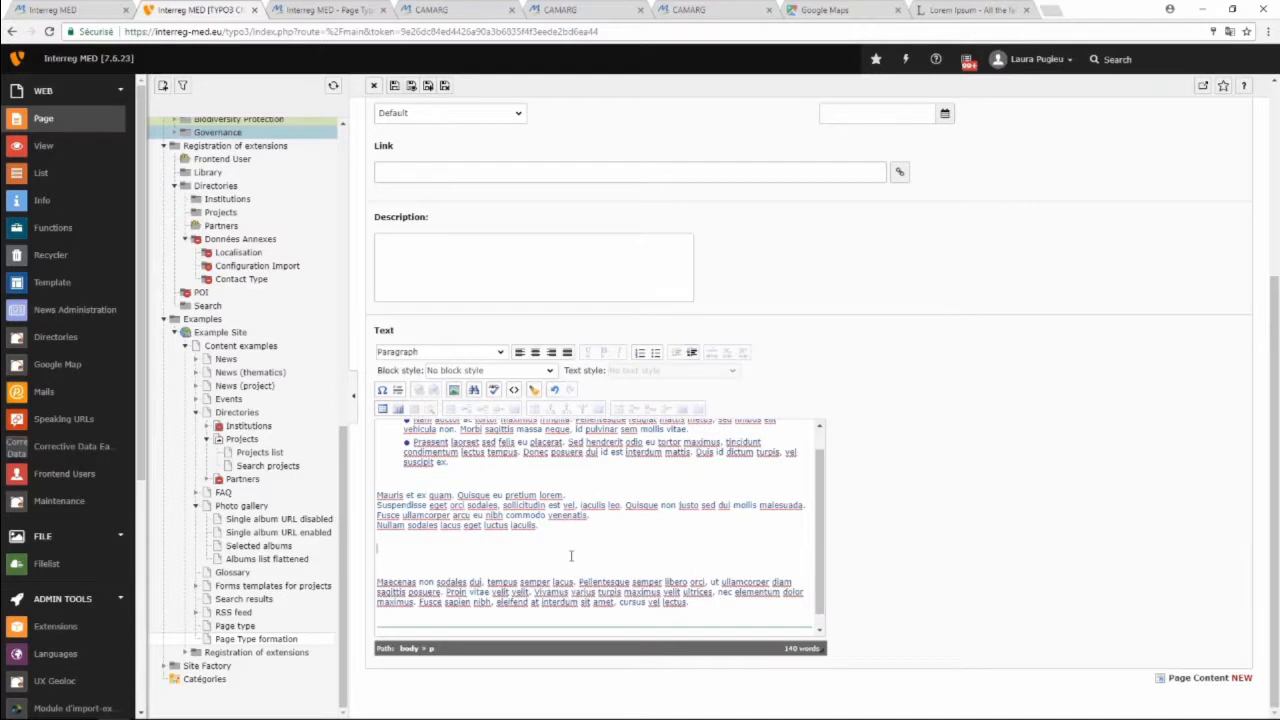
click(455, 392)
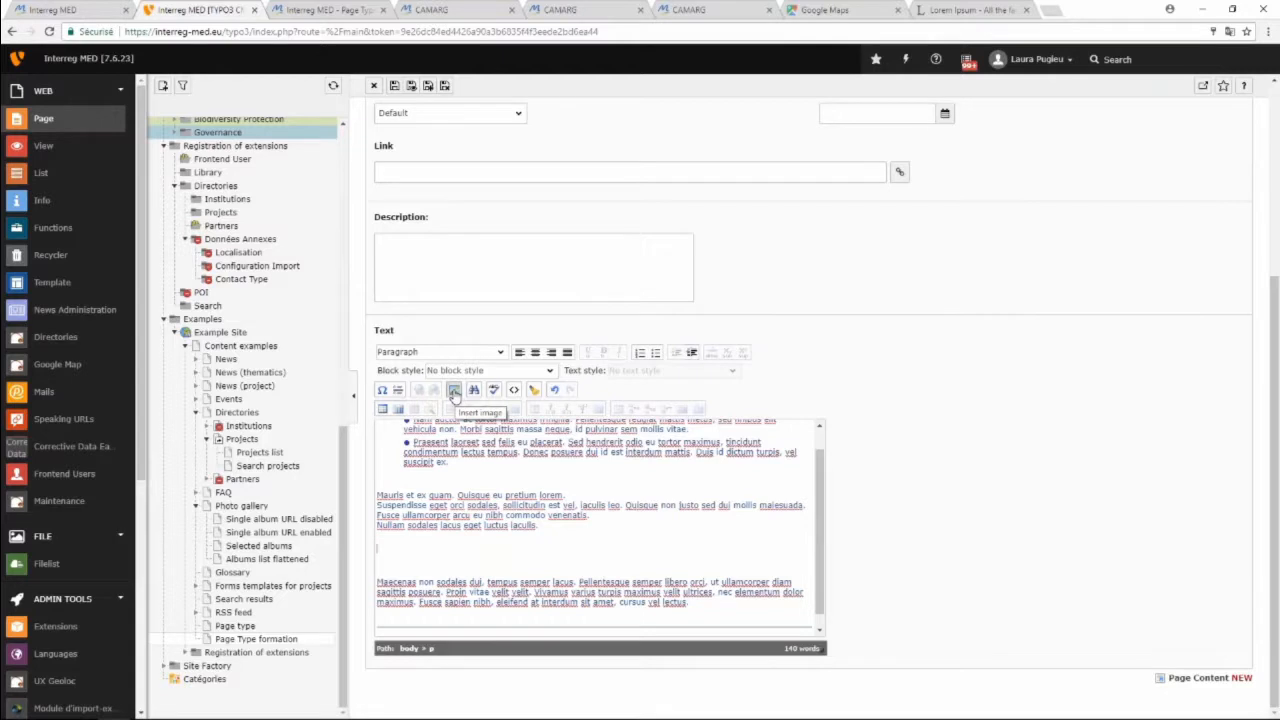
click(453, 390)
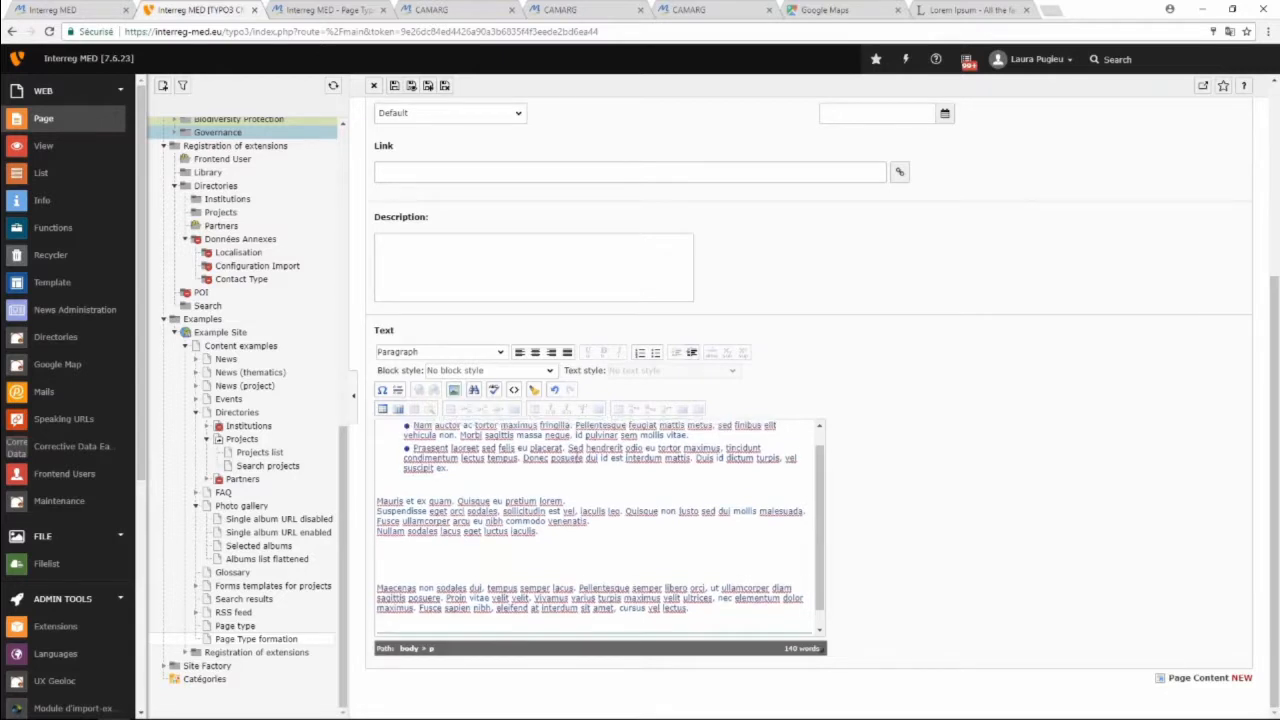
Look at the options for adding media files to the content element, and return to its text.
scroll(988, 480, up, 5)
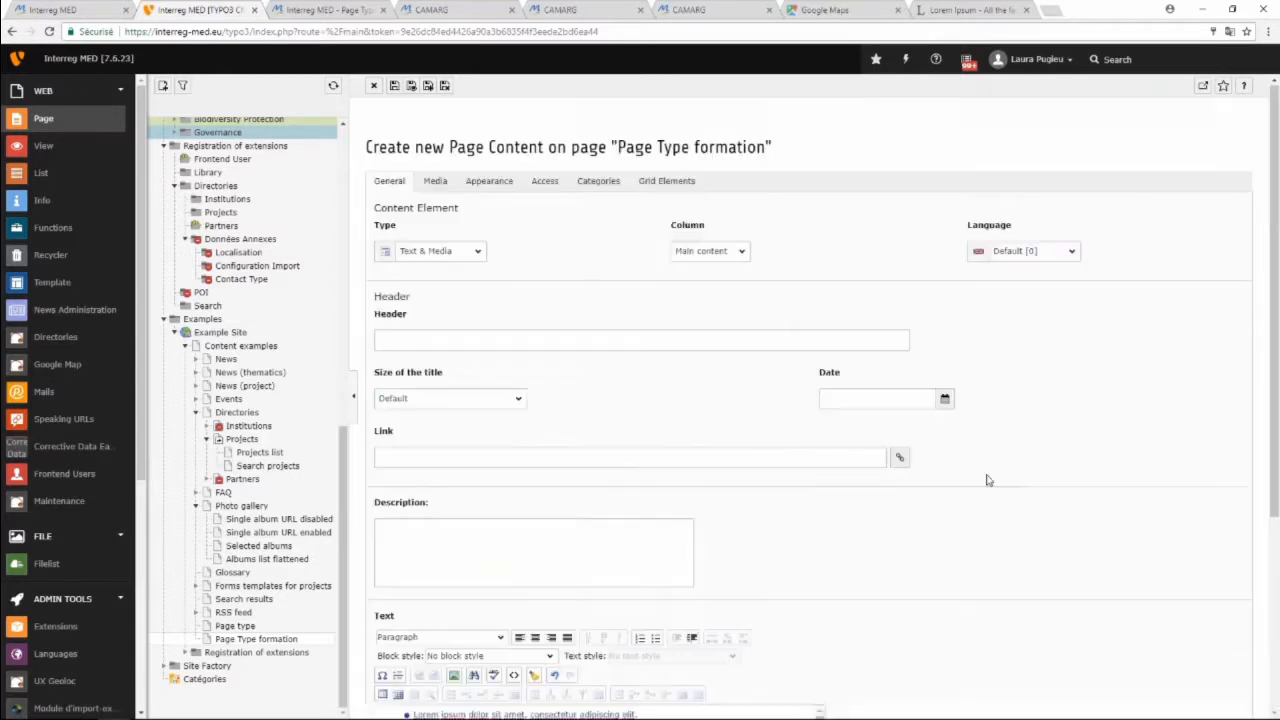
click(435, 181)
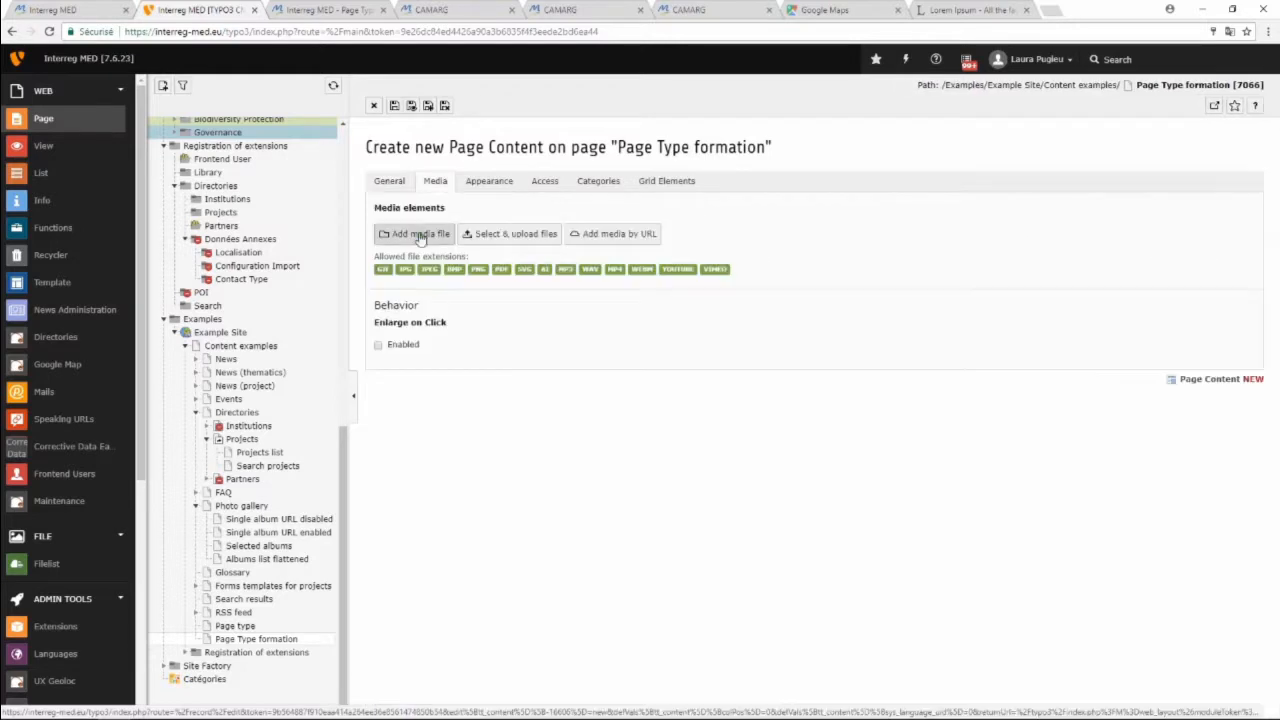
click(389, 181)
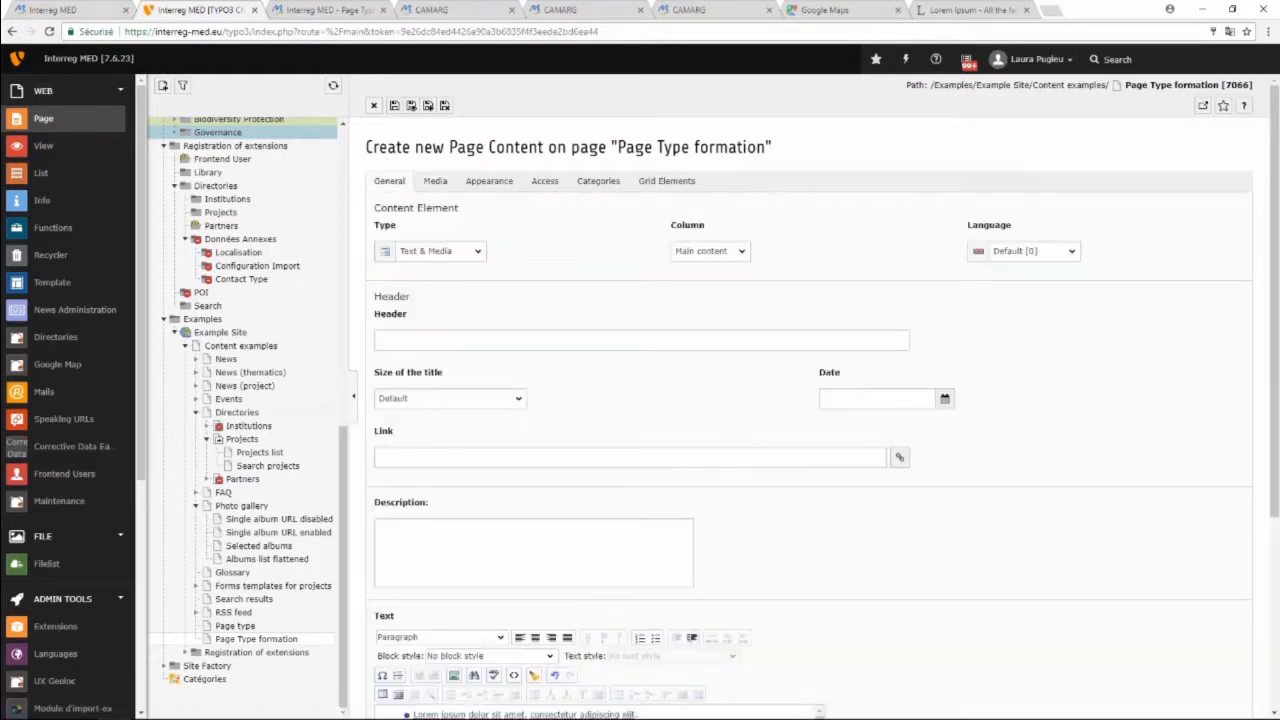
scroll(800, 400, down, 1)
scroll(600, 500, down, 3)
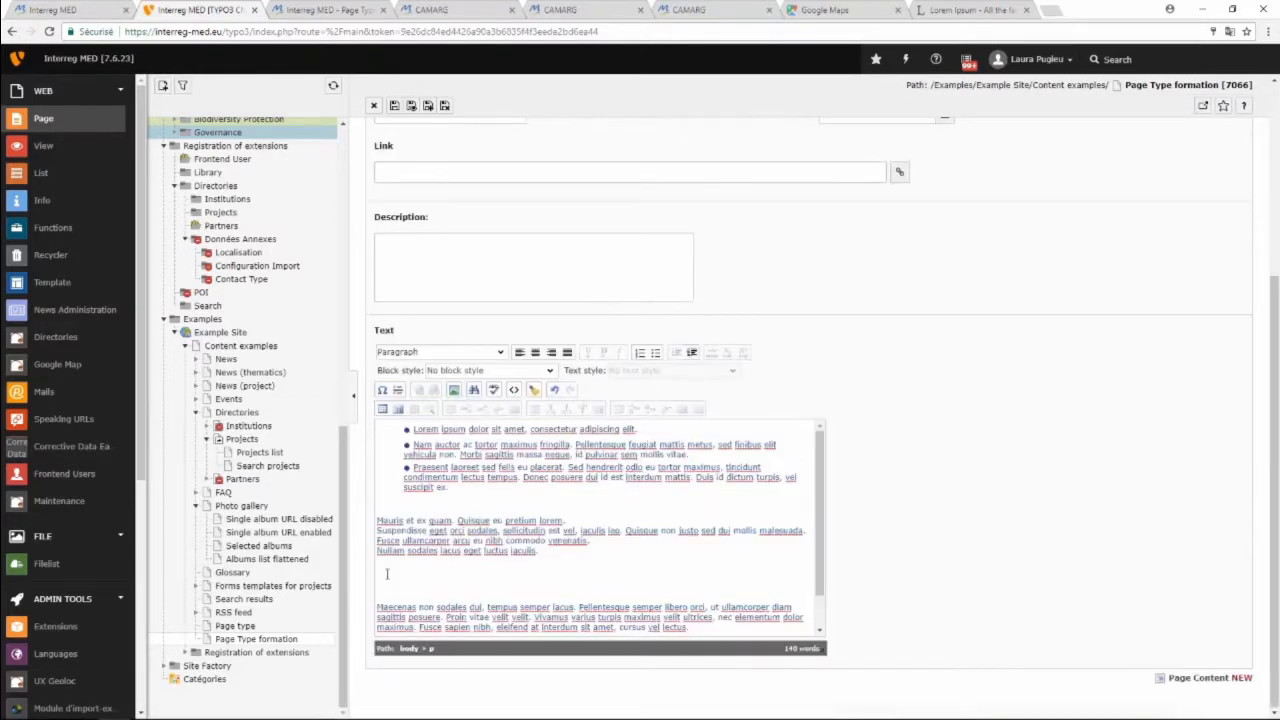
scroll(600, 520, down, 1)
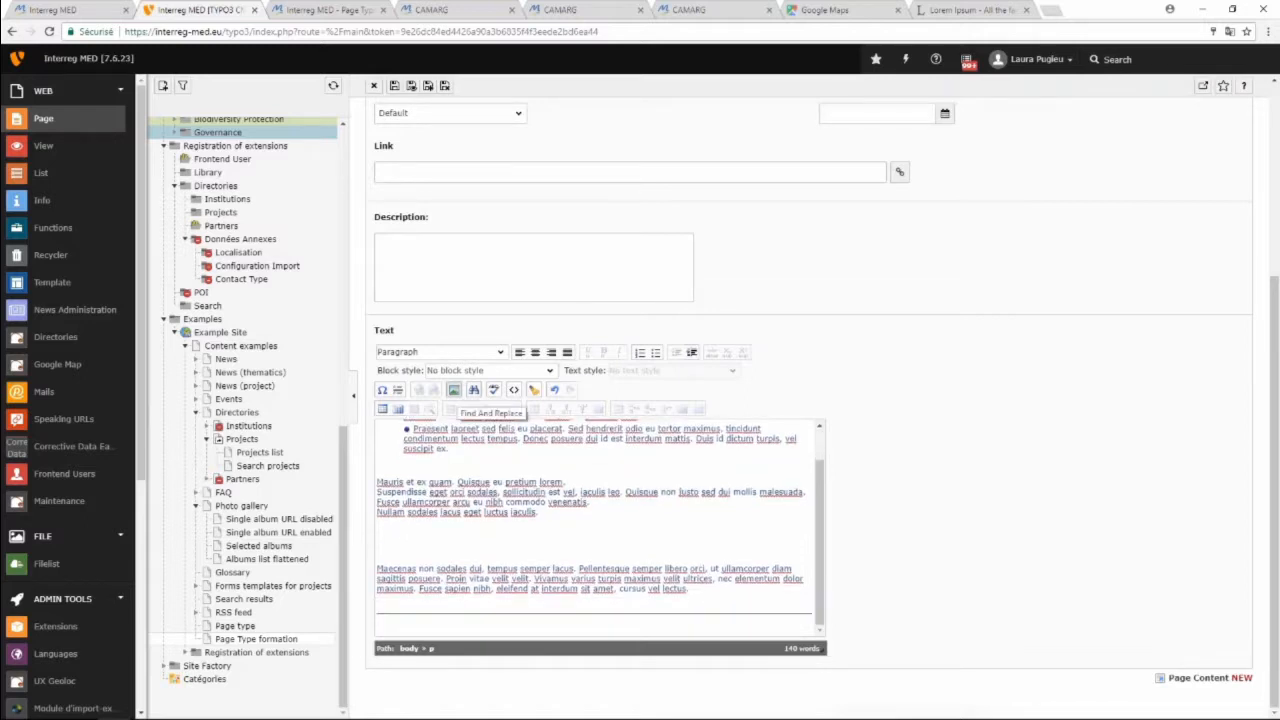
Insert Capture_web_platform.JPG from /user_upload/Sites/Programme/ as a magic image in the empty paragraph below the "Nullam" line.
click(454, 390)
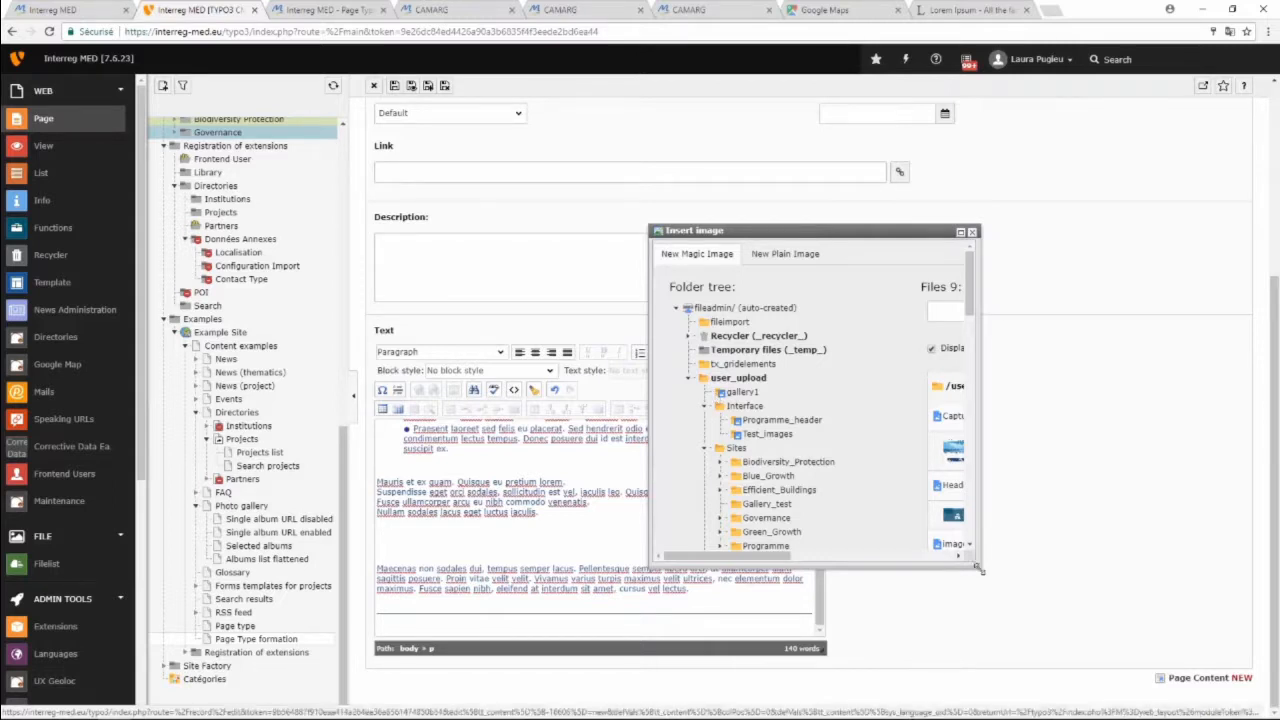
drag(982, 588, 1117, 653)
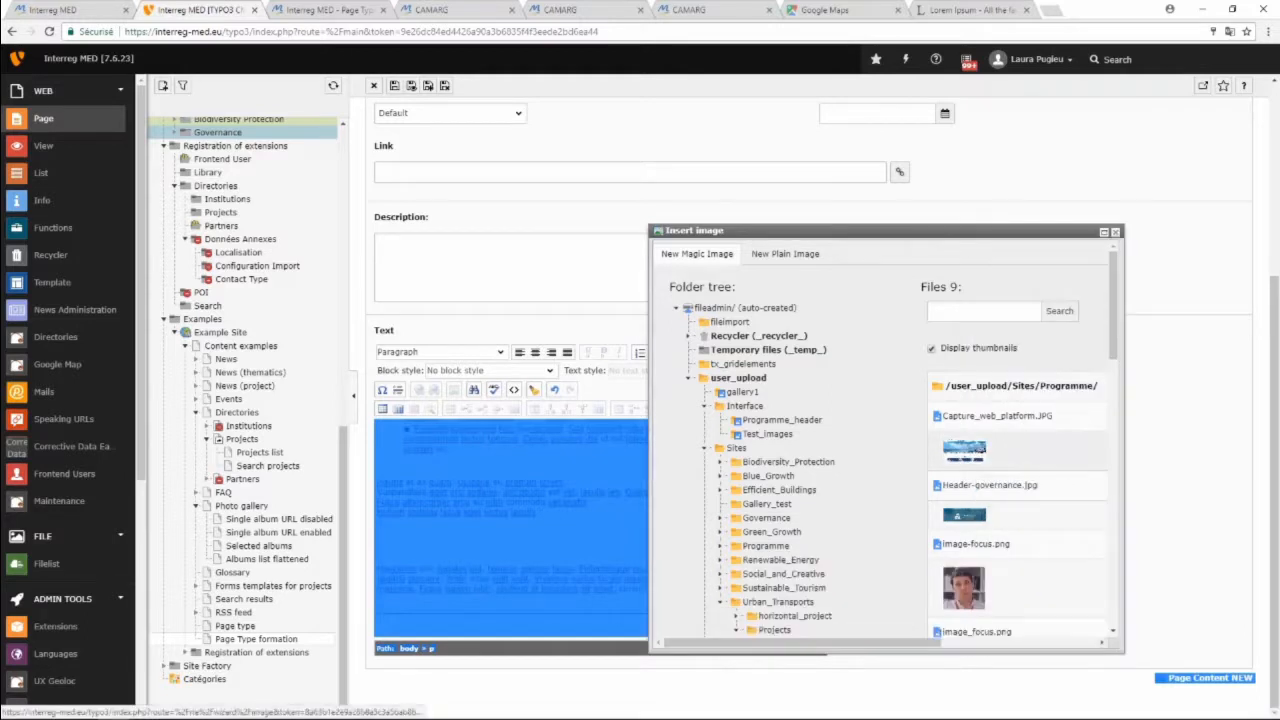
click(997, 416)
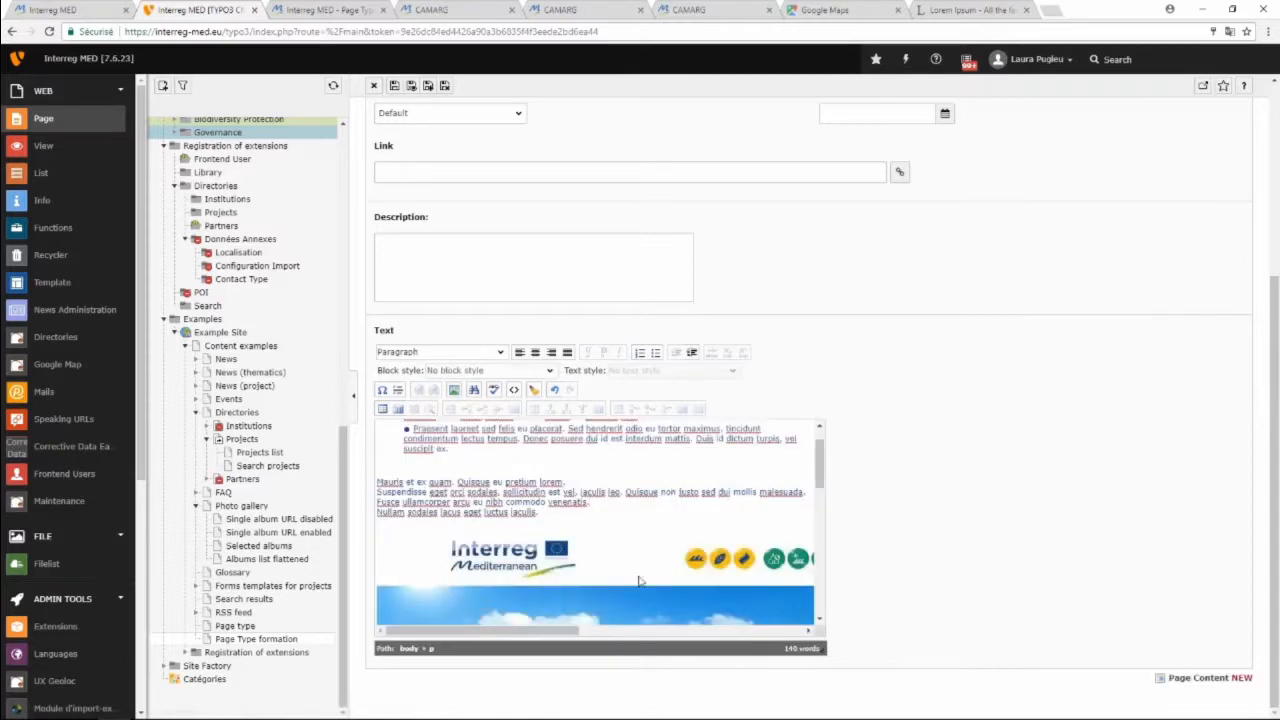
scroll(638, 576, down, 1)
scroll(630, 566, down, 3)
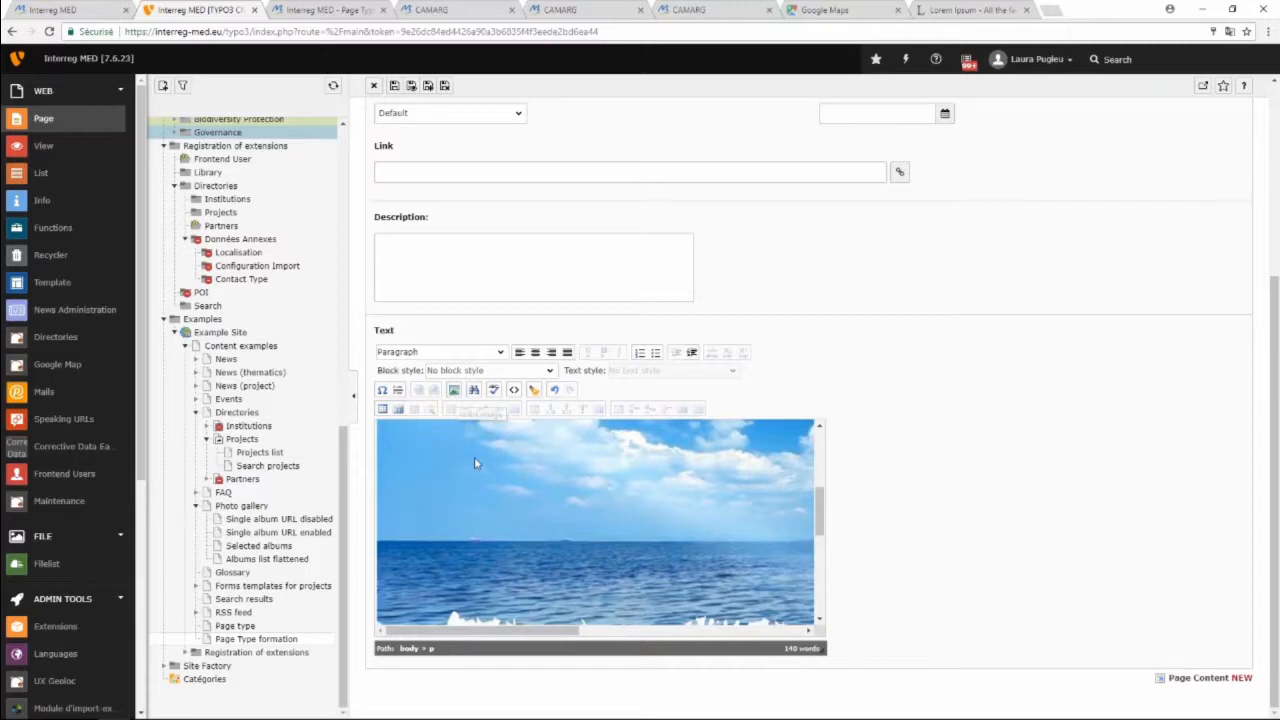
scroll(473, 461, up, 3)
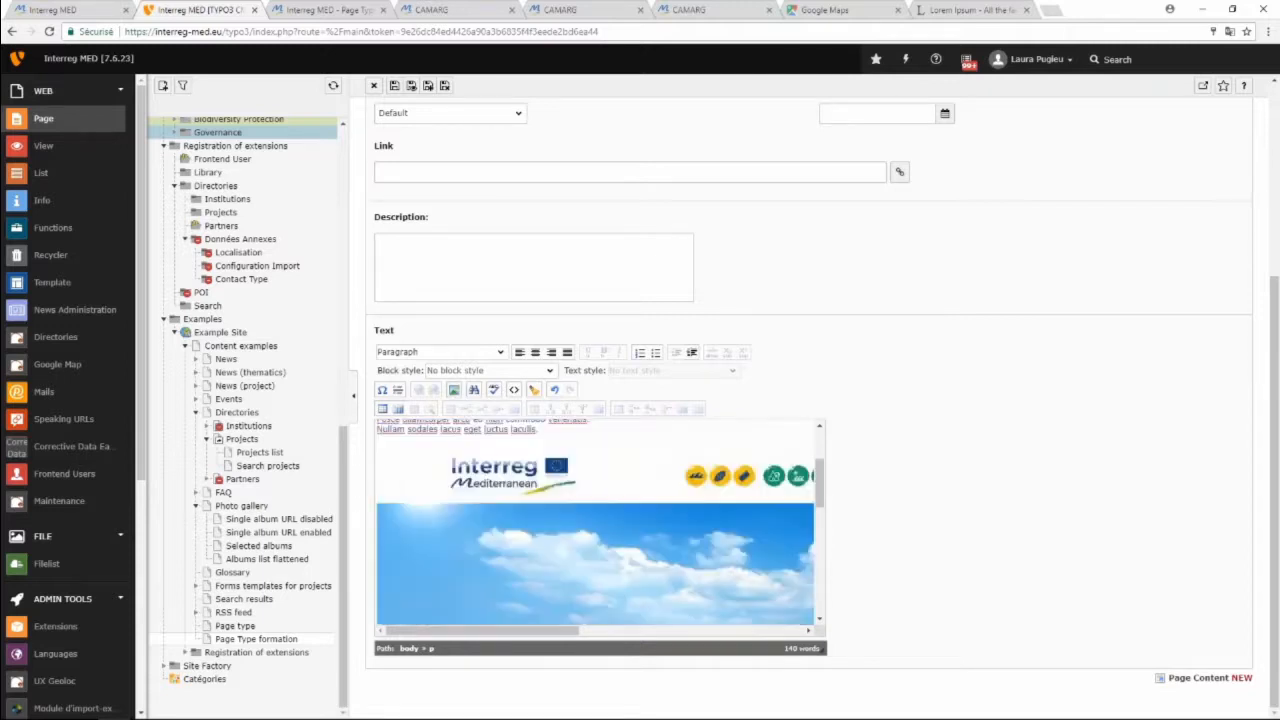
scroll(599, 521, up, 3)
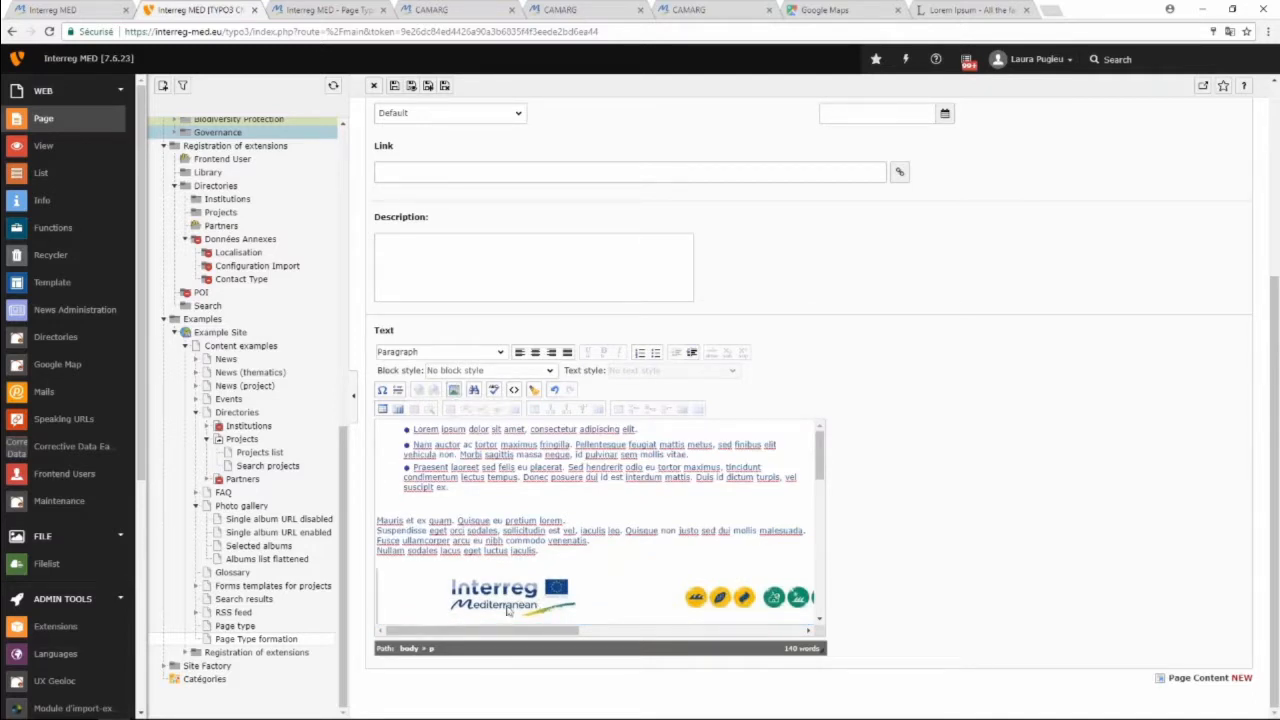
Set the inserted image's width to 500, clear its height value and apply the change to the image in the text.
drag(558, 606, 561, 619)
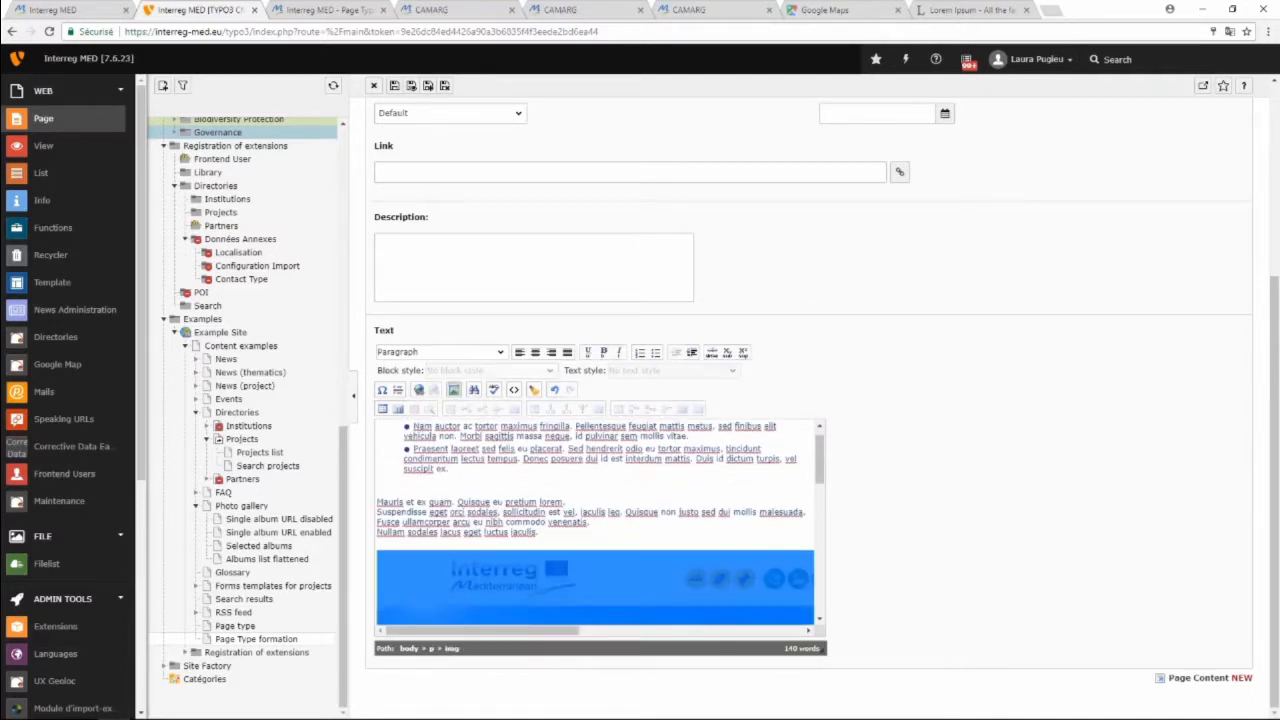
click(453, 391)
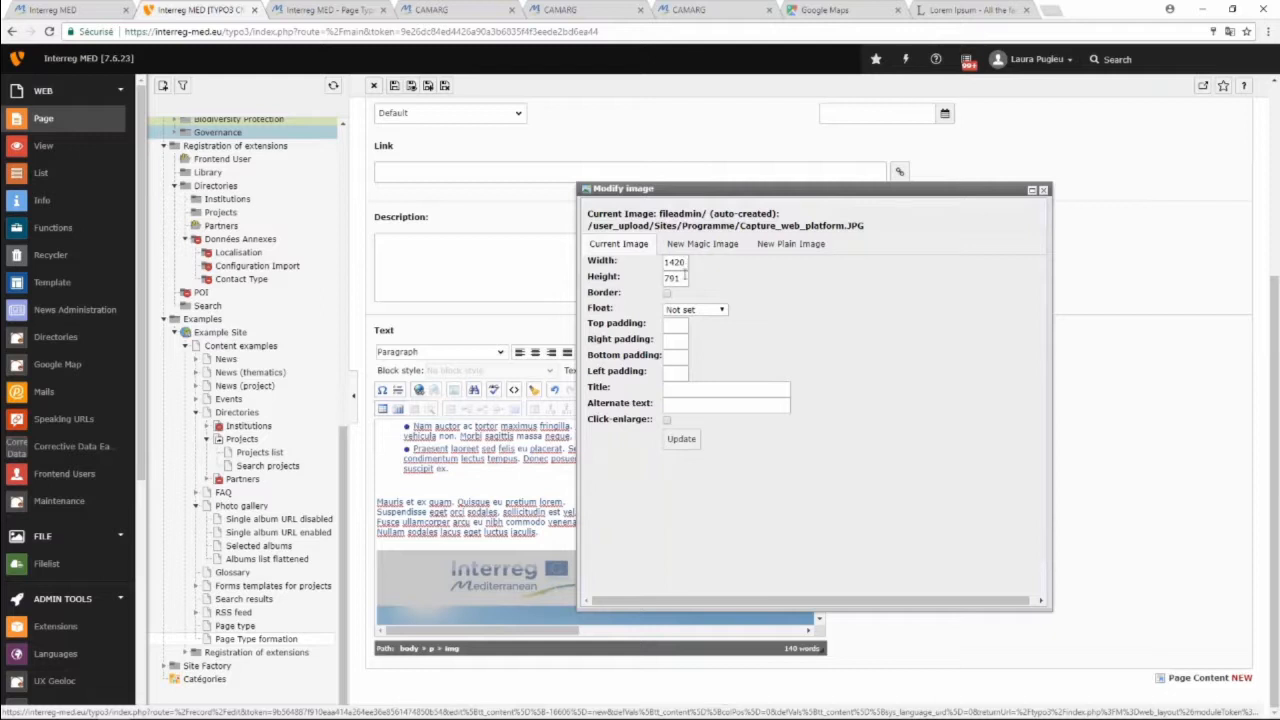
double_click(686, 262)
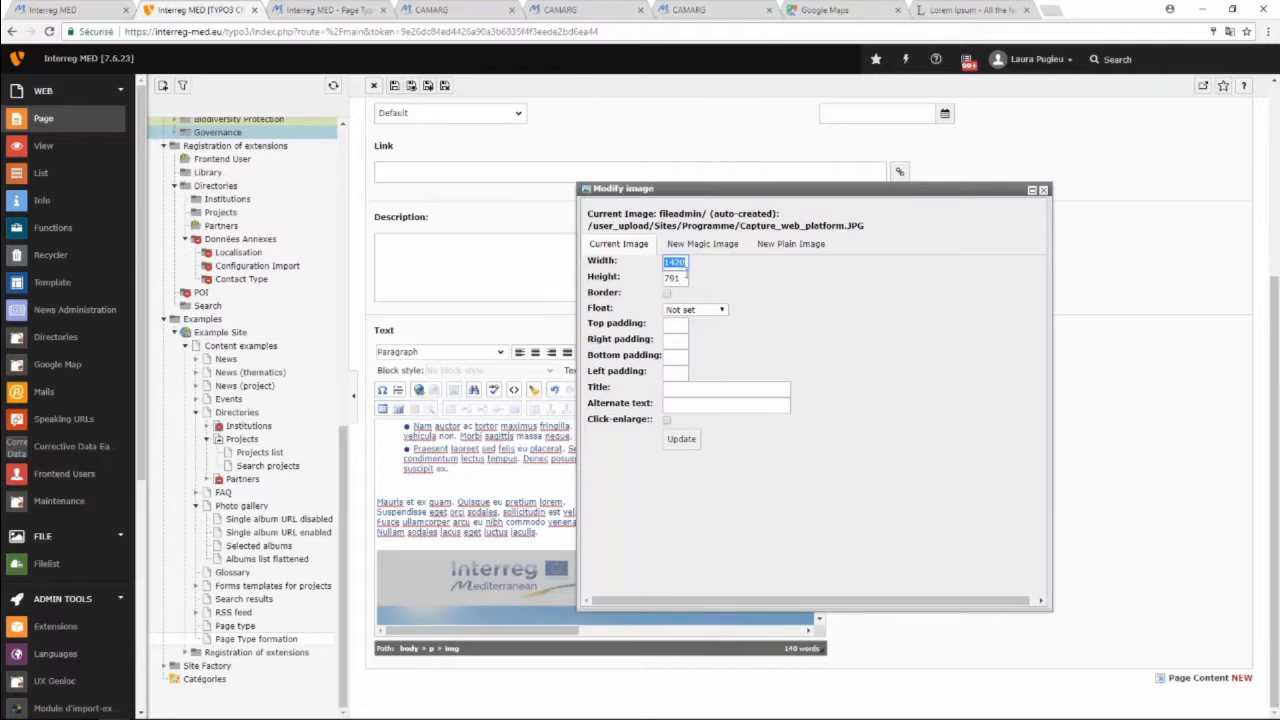
key(BackSpace)
text(500)
double_click(675, 279)
key(BackSpace)
click(697, 310)
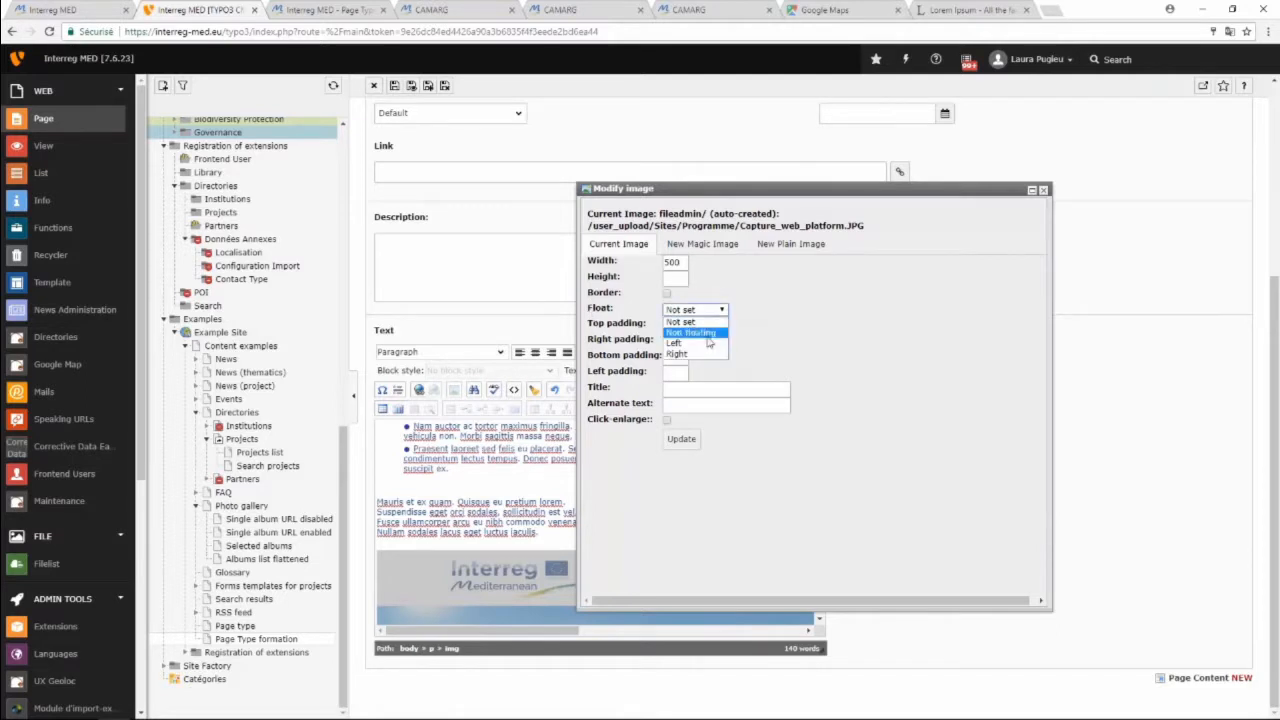
click(843, 344)
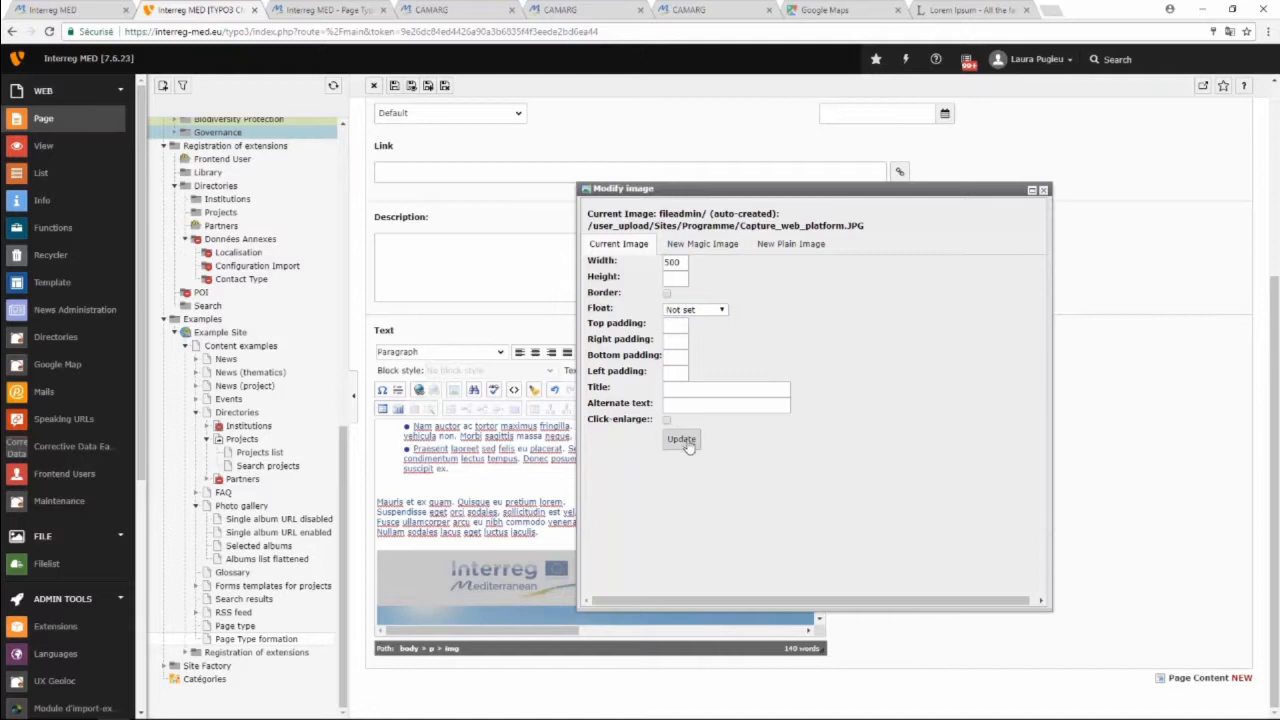
click(688, 446)
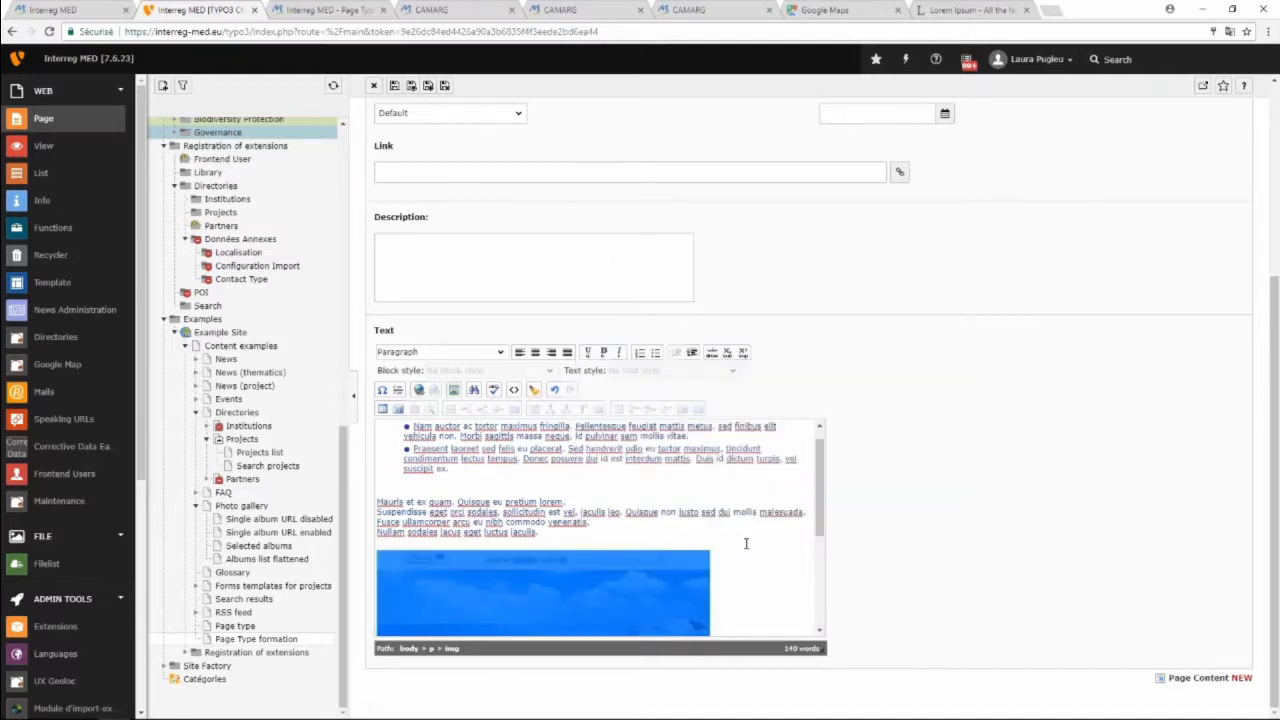
scroll(771, 532, down, 3)
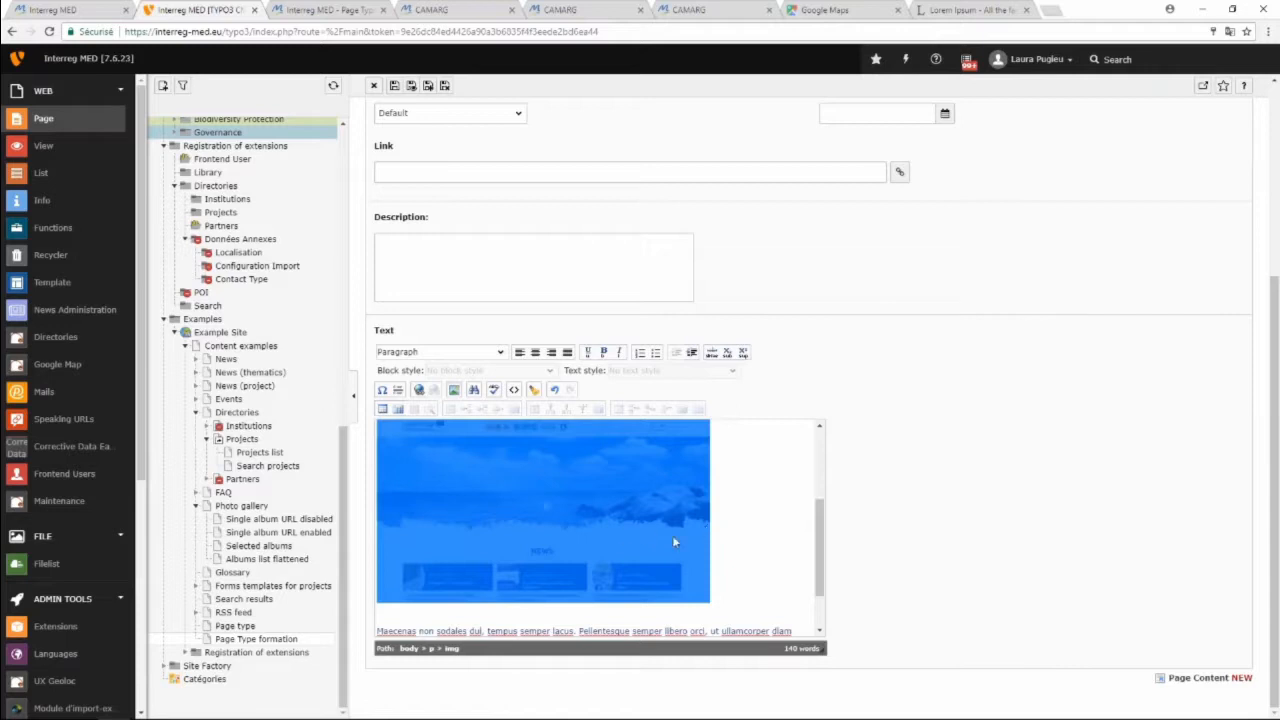
click(766, 564)
scroll(546, 491, down, 1)
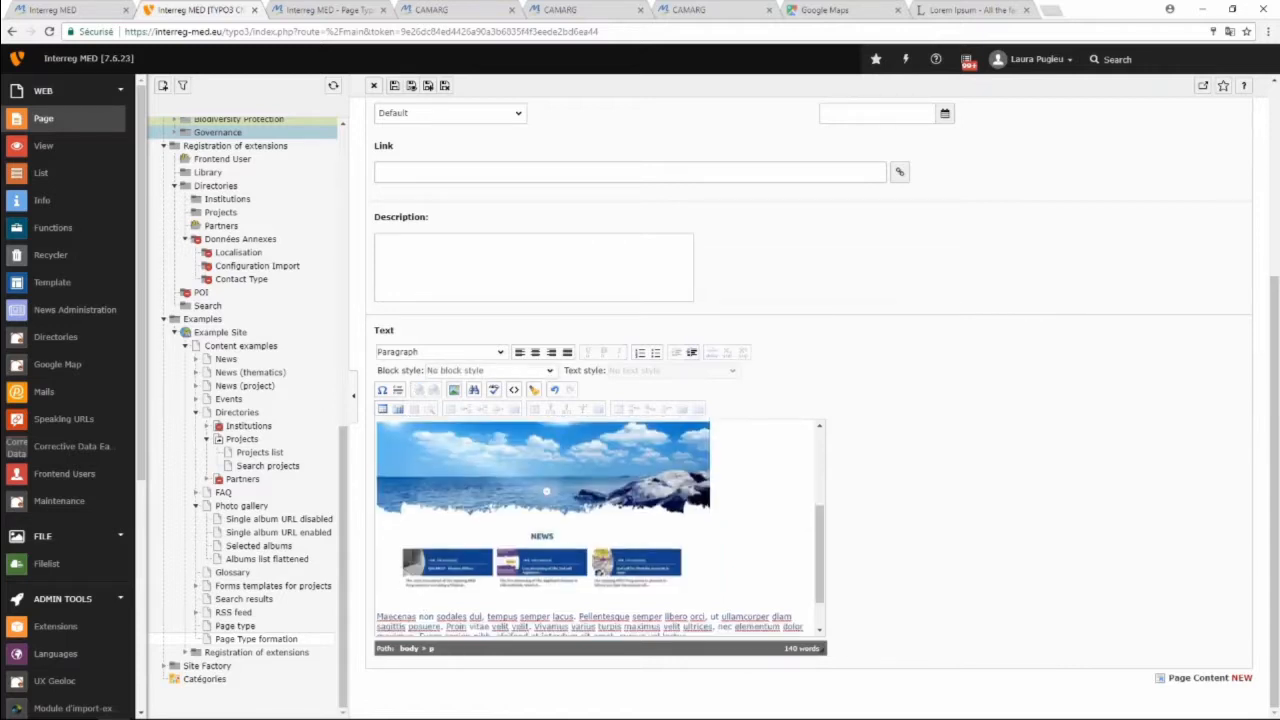
Remove the HTML, MS Word and typographical punctuation formatting from only the selected "Maecenas non sodales dui" paragraph.
scroll(600, 520, down, 2)
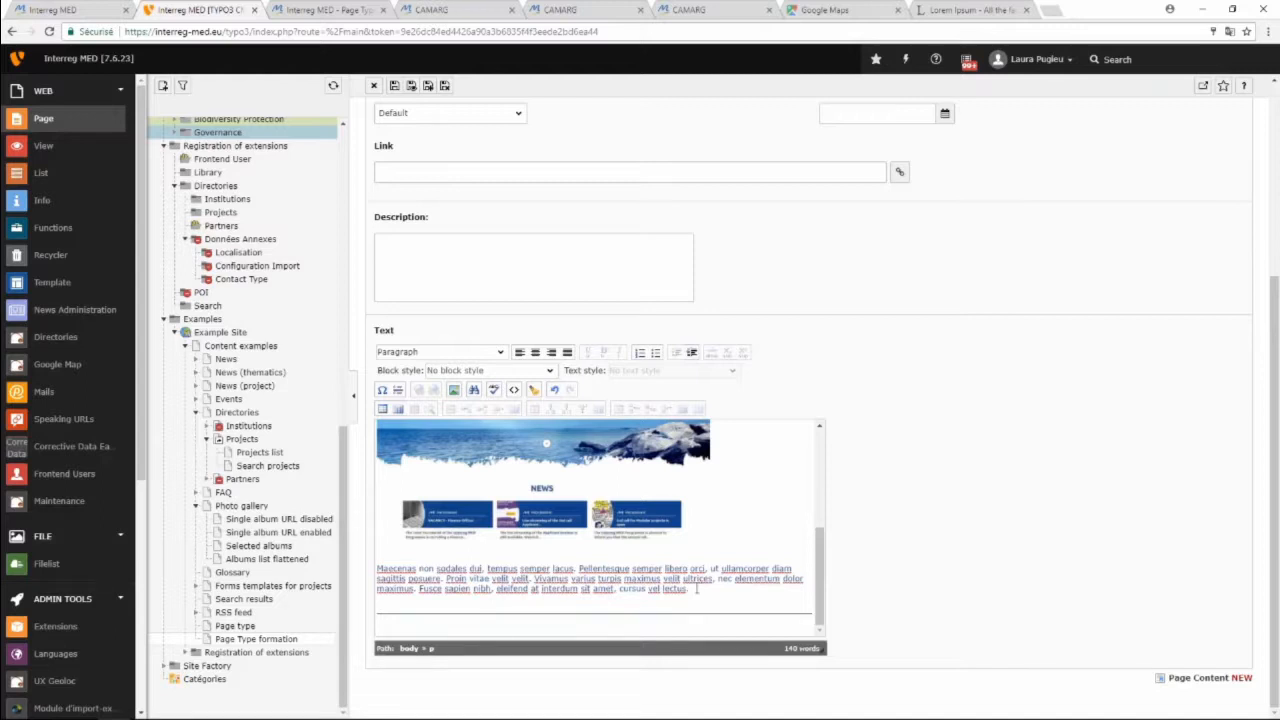
drag(693, 589, 365, 570)
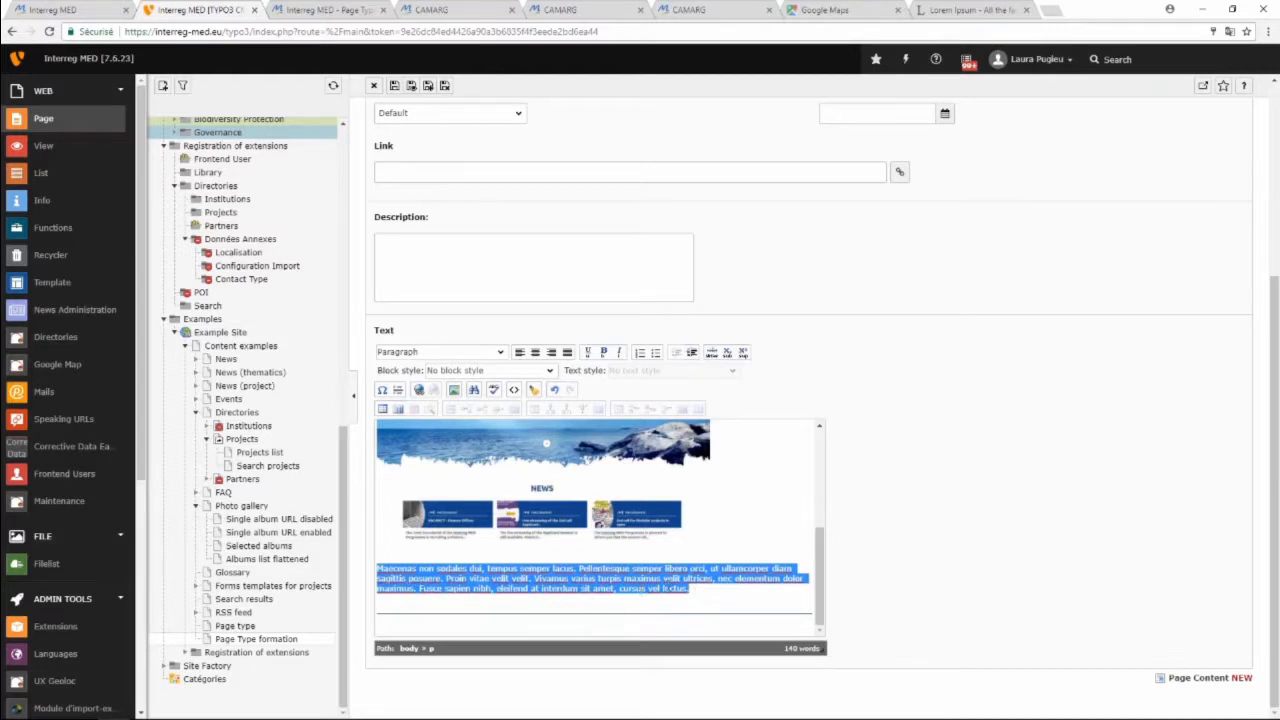
click(693, 590)
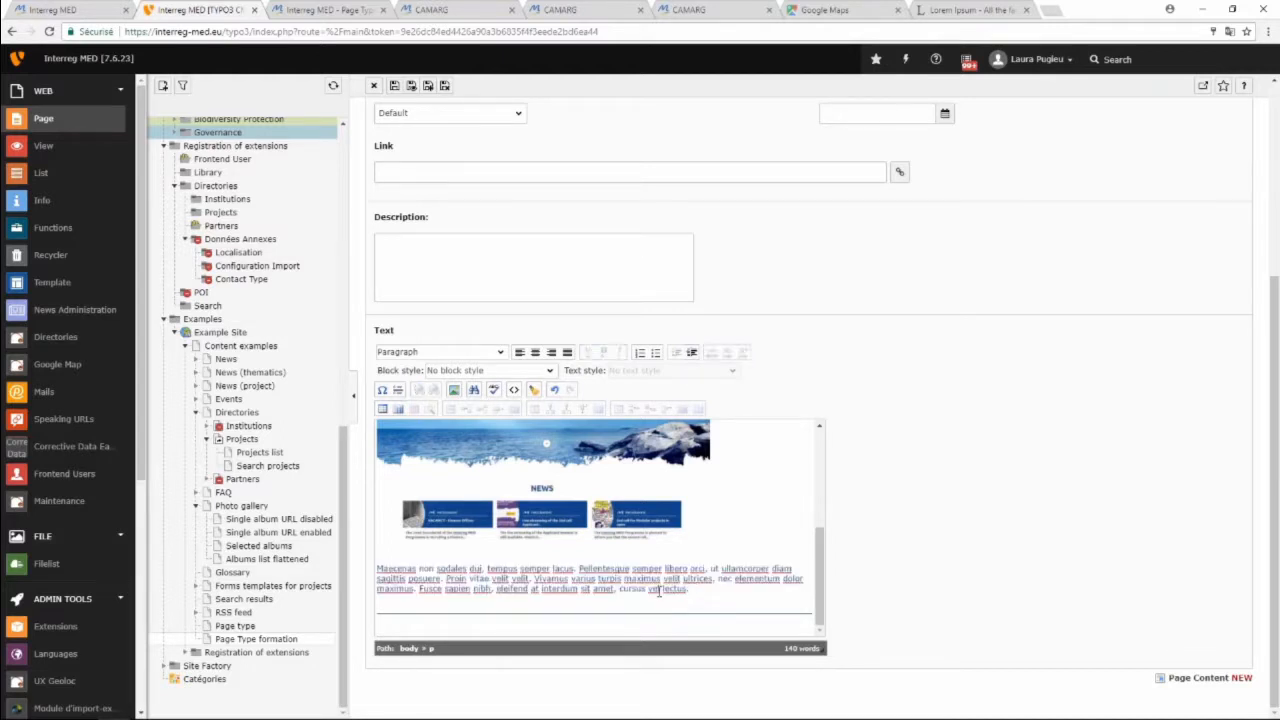
drag(693, 590, 376, 568)
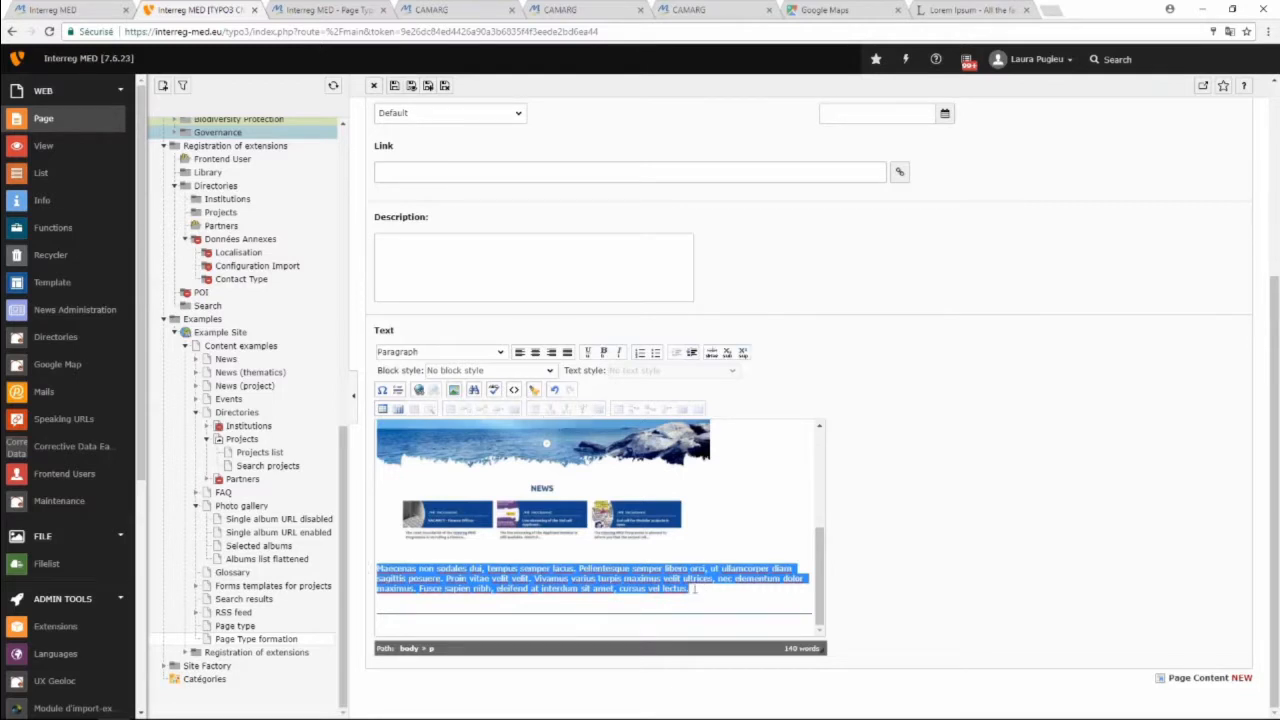
click(535, 392)
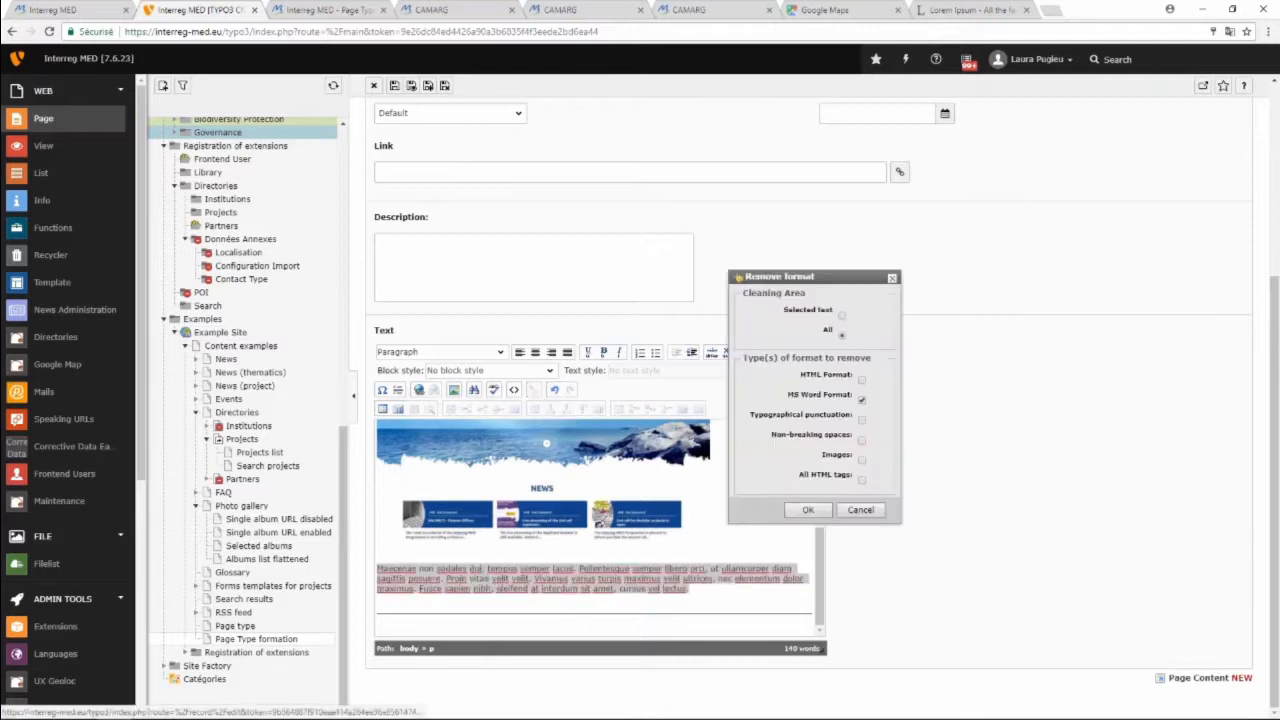
click(841, 316)
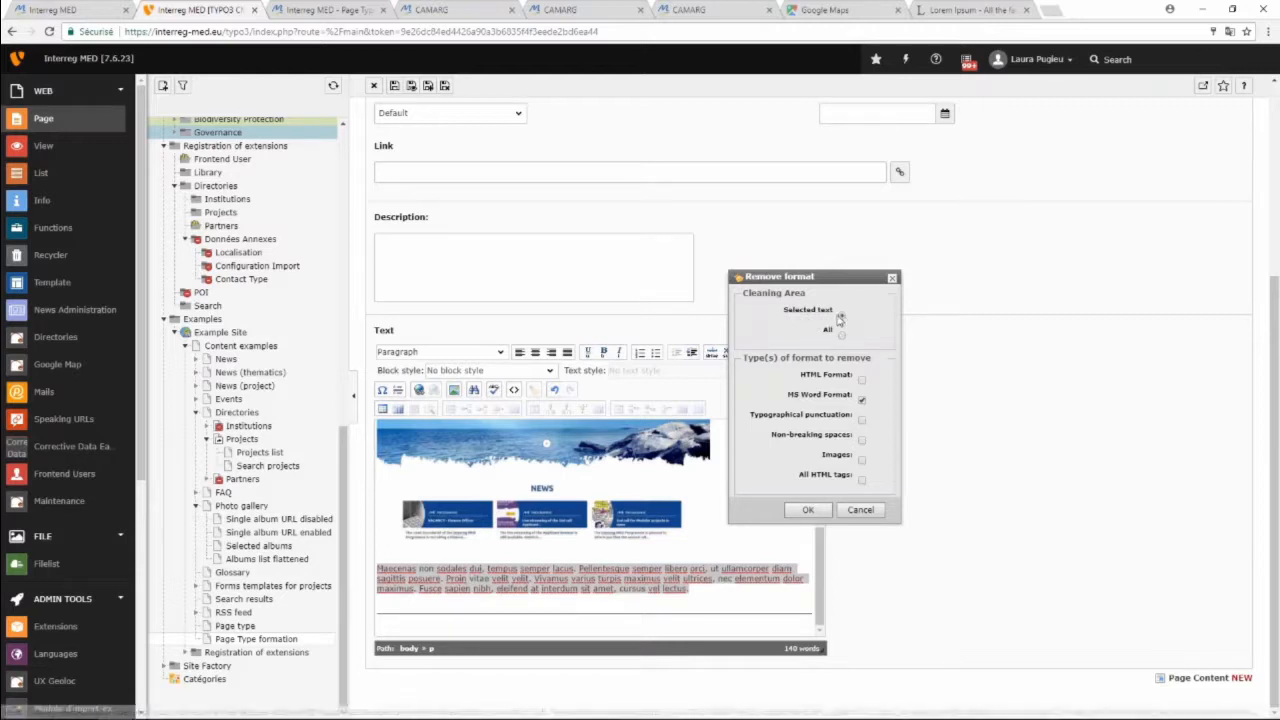
click(862, 381)
click(862, 420)
click(809, 510)
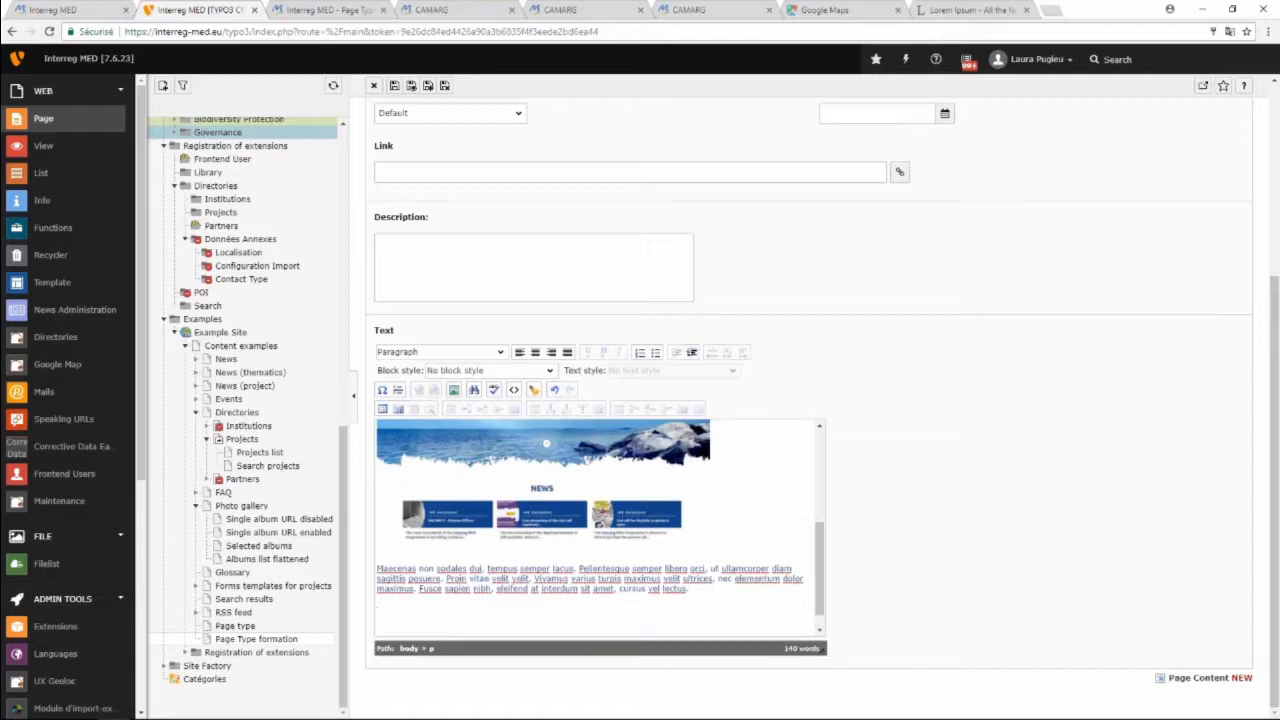
Insert a table captioned "Table 1" with 2 rows, 6 columns and header cells on top below the "Maecenas" paragraph.
click(384, 412)
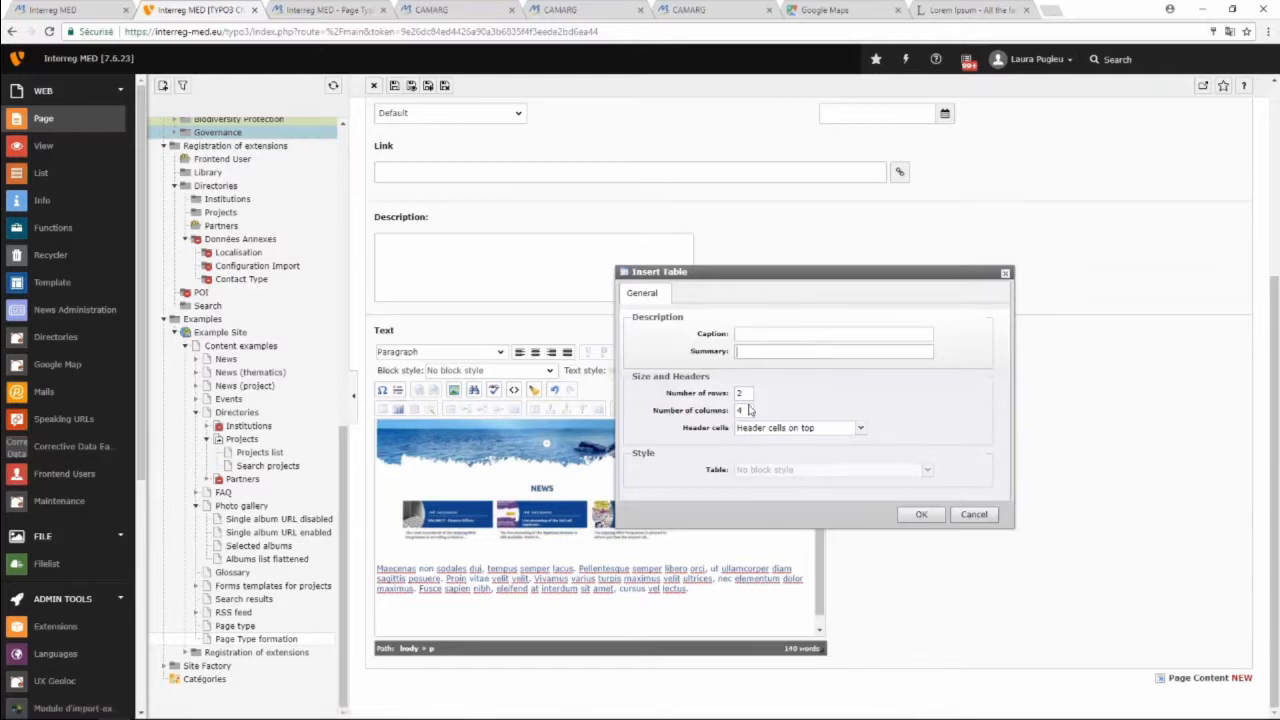
click(757, 334)
text(Table 1)
click(751, 393)
key(Tab)
text(6)
click(861, 430)
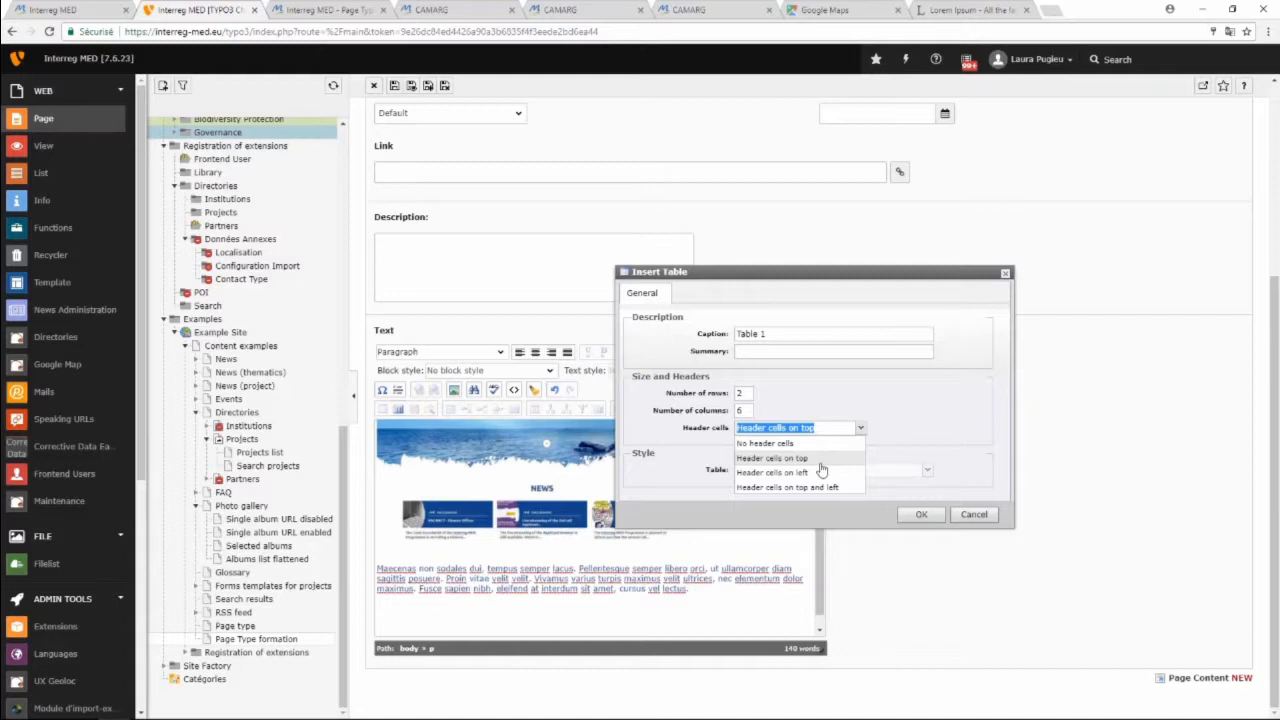
click(941, 446)
click(921, 514)
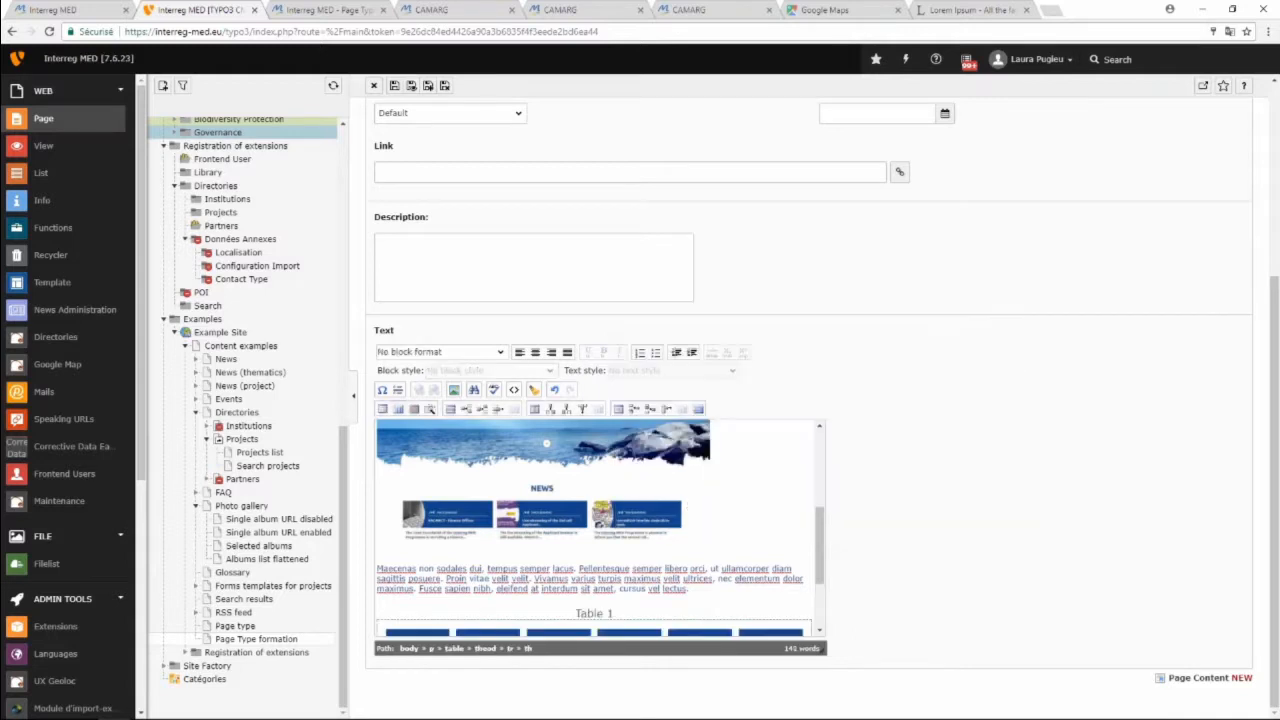
Fill the first two header cells of Table 1 with TABLE and TABLE 2, and the following two with a ditto mark.
scroll(735, 557, down, 1)
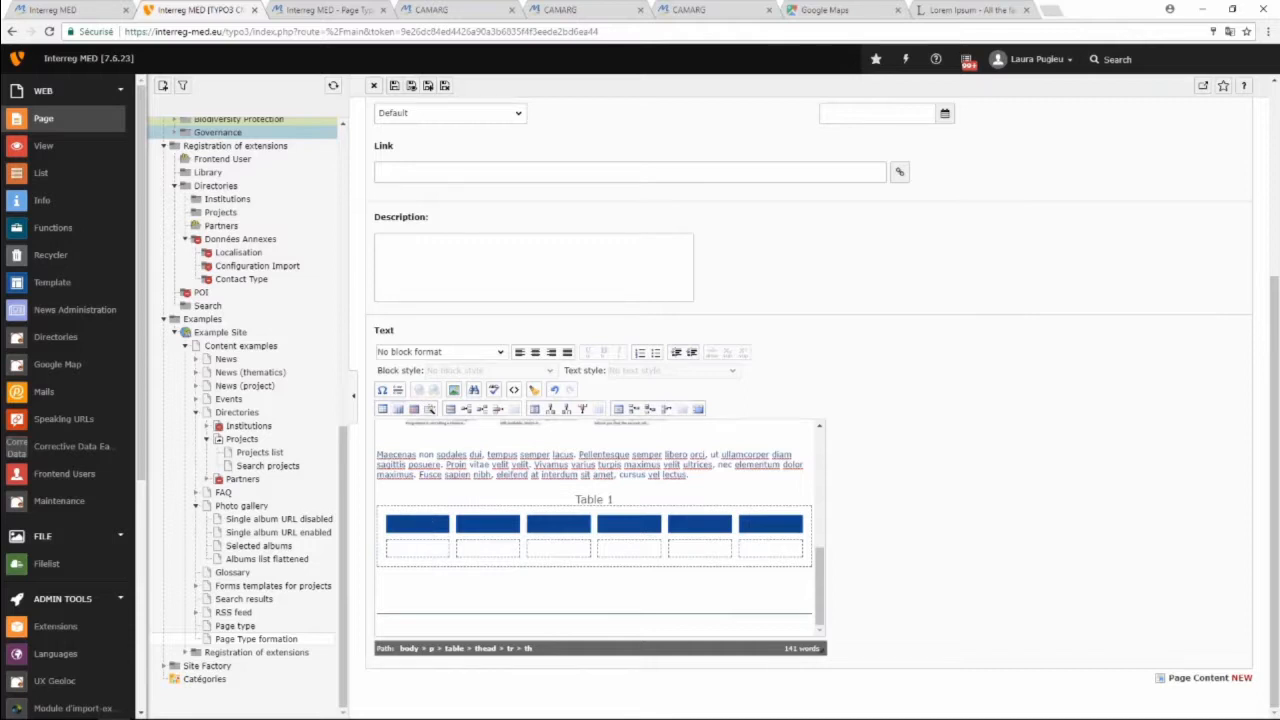
text(EXAMPLE)
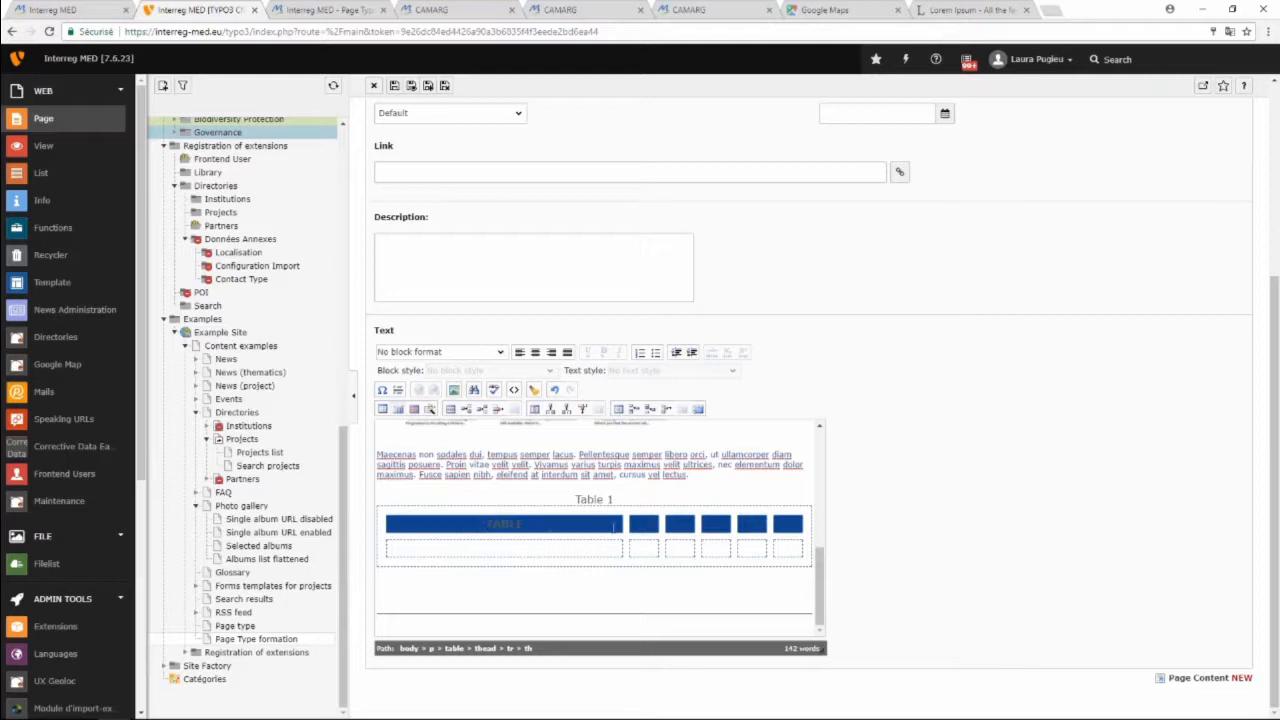
text(TABLE 2)
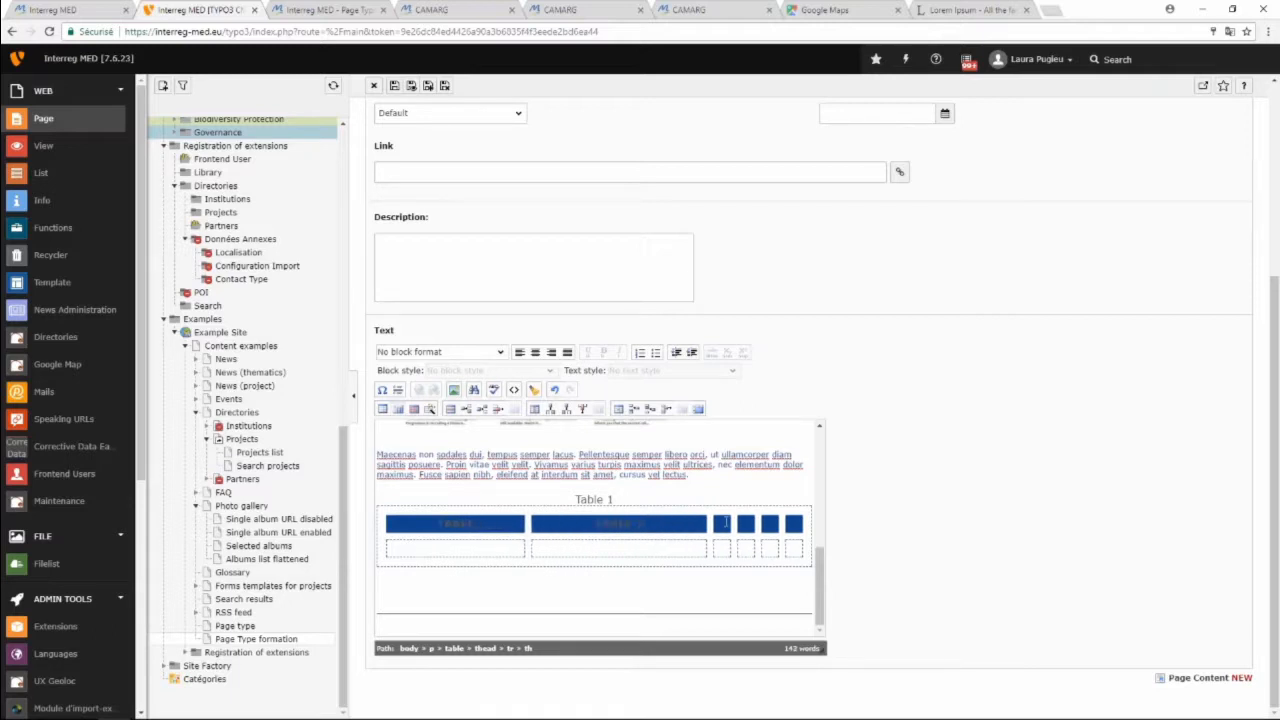
click(726, 522)
text(T)
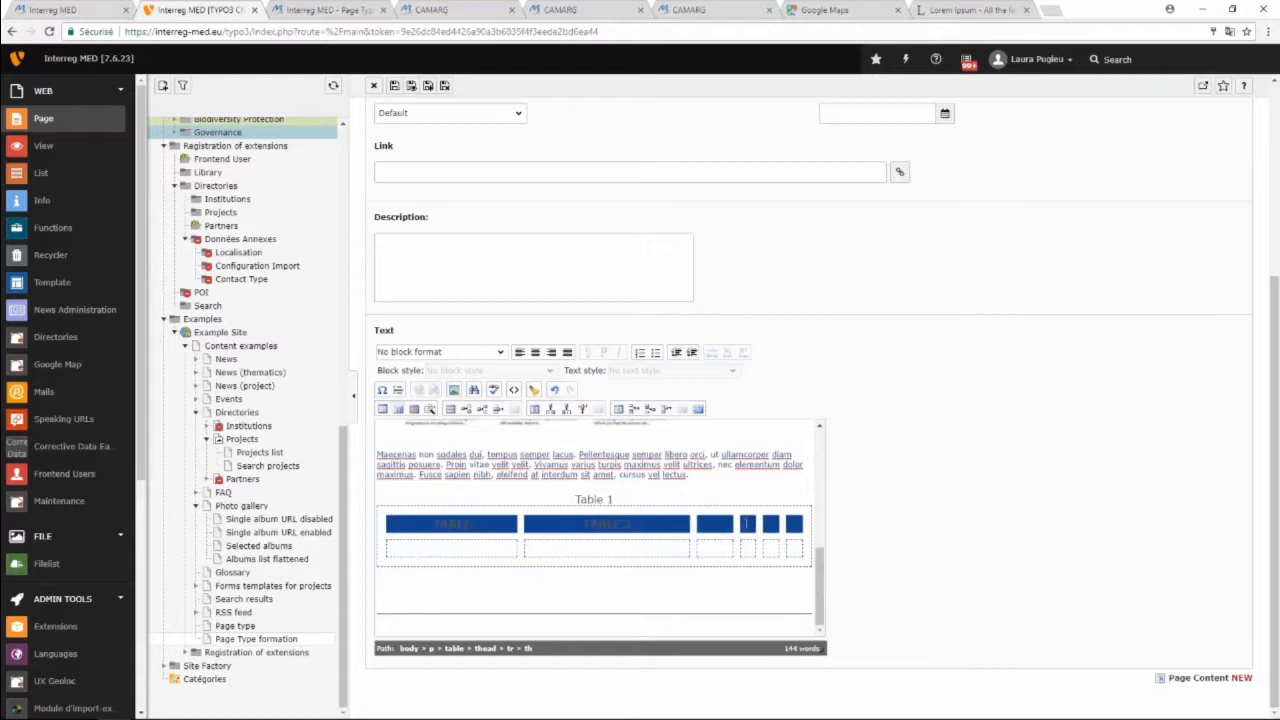
click(748, 523)
text(T)
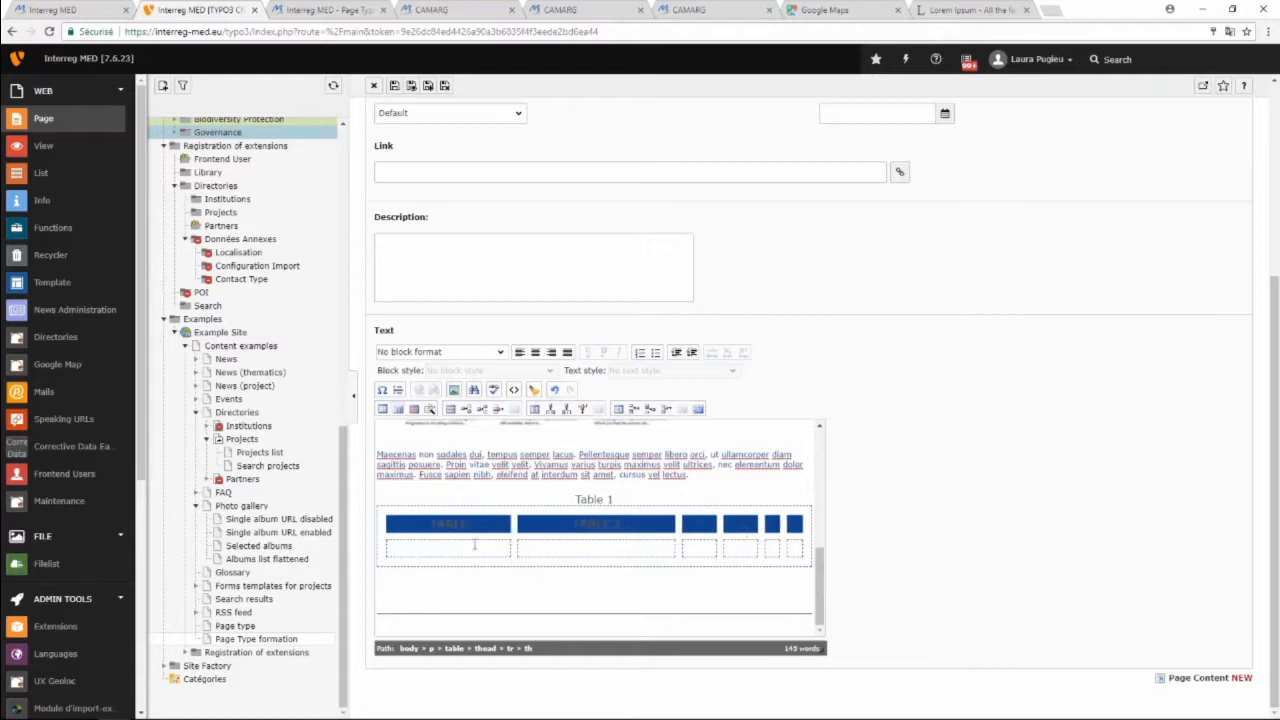
Add two rows below the table's body row and a column after the first one, and save the element with a page preview.
click(477, 546)
click(480, 418)
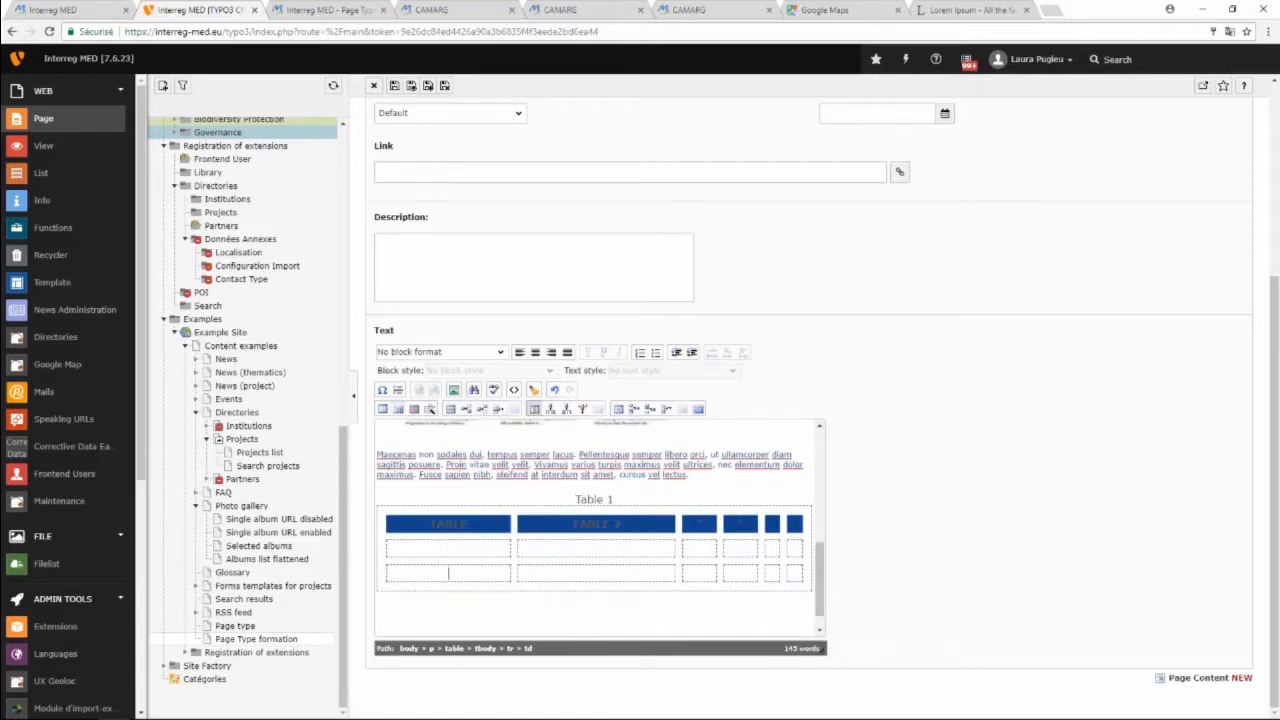
click(485, 414)
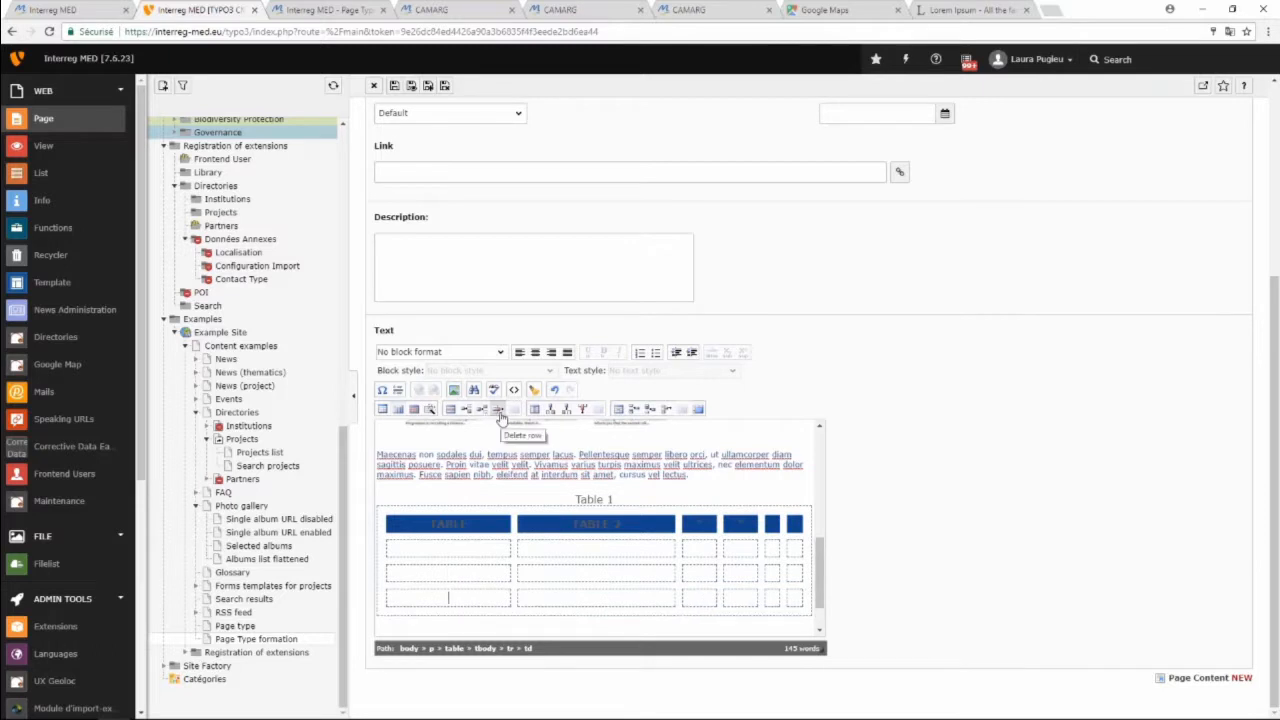
click(566, 411)
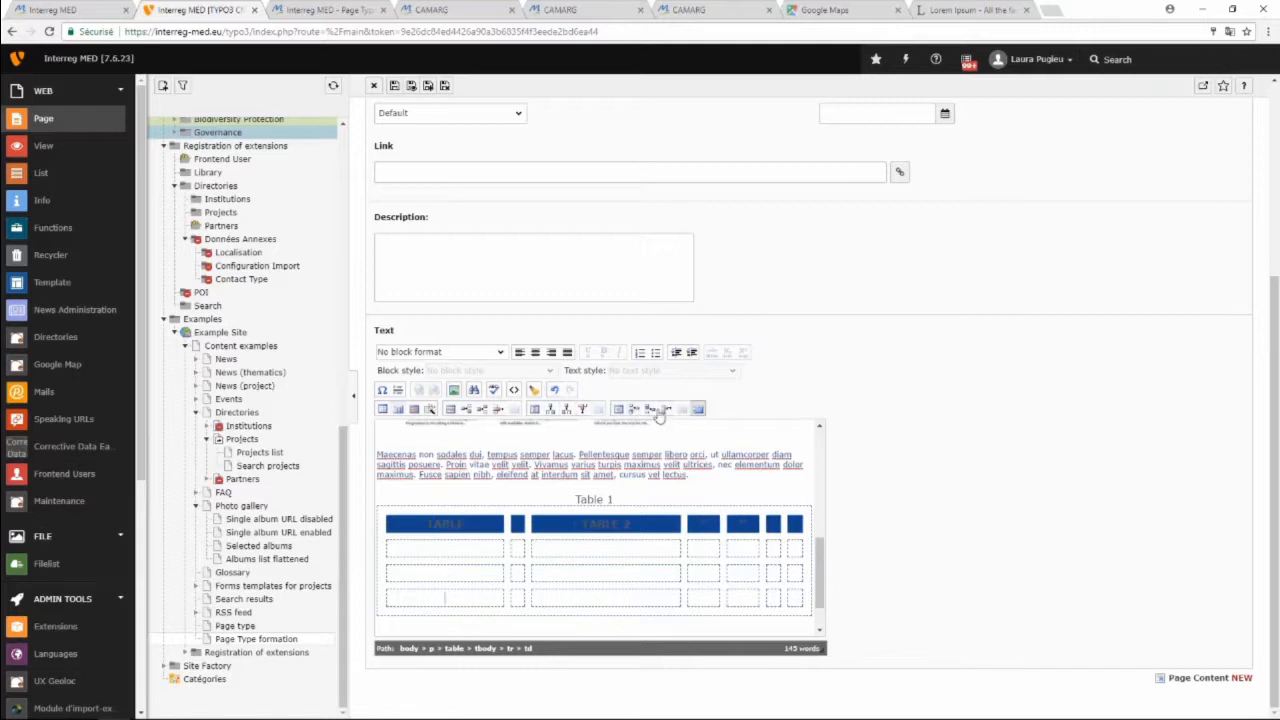
click(411, 85)
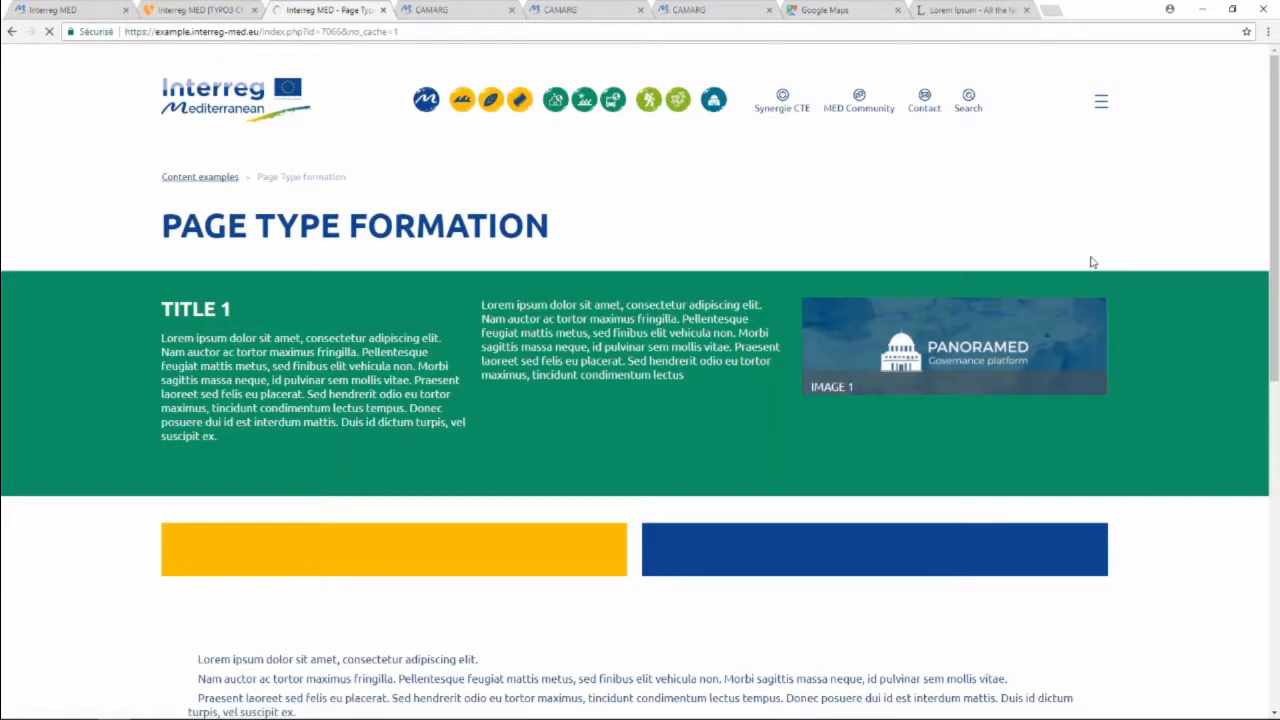
Check how the bulleted list, the inserted image and the captioned table are rendered on the Page Type formation preview page.
scroll(1092, 262, down, 2)
scroll(1094, 266, down, 2)
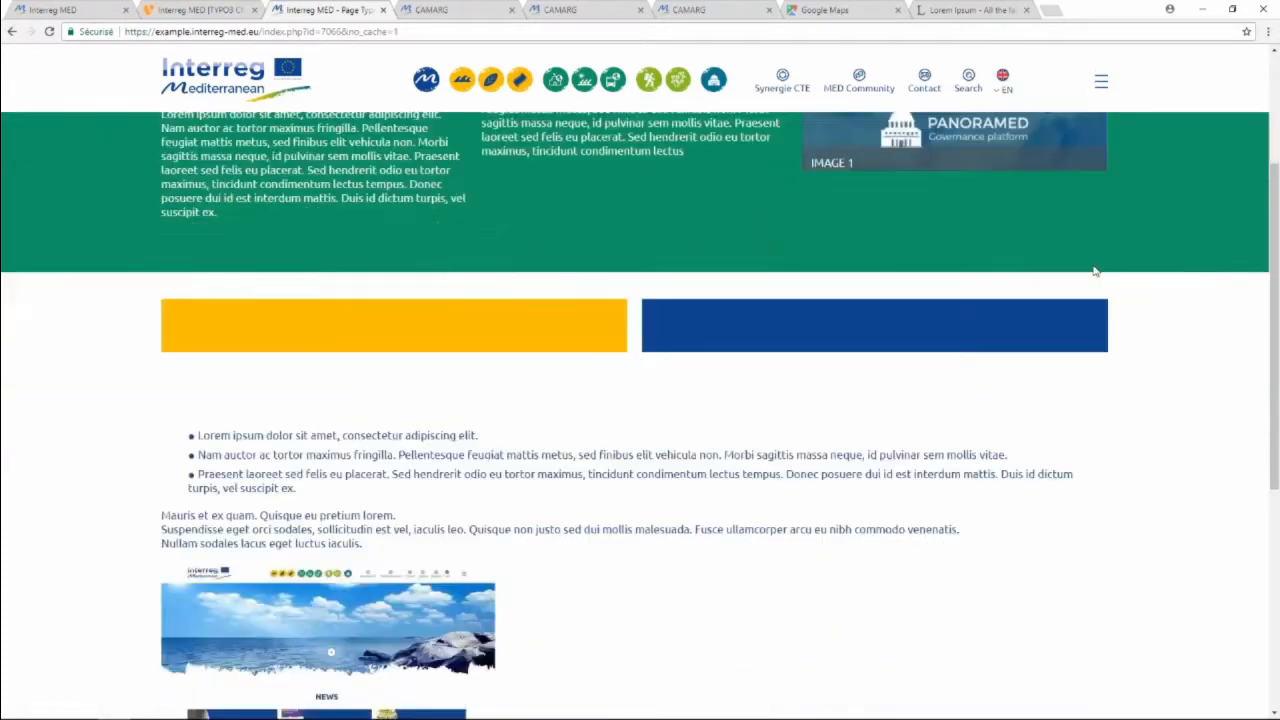
scroll(1094, 270, down, 7)
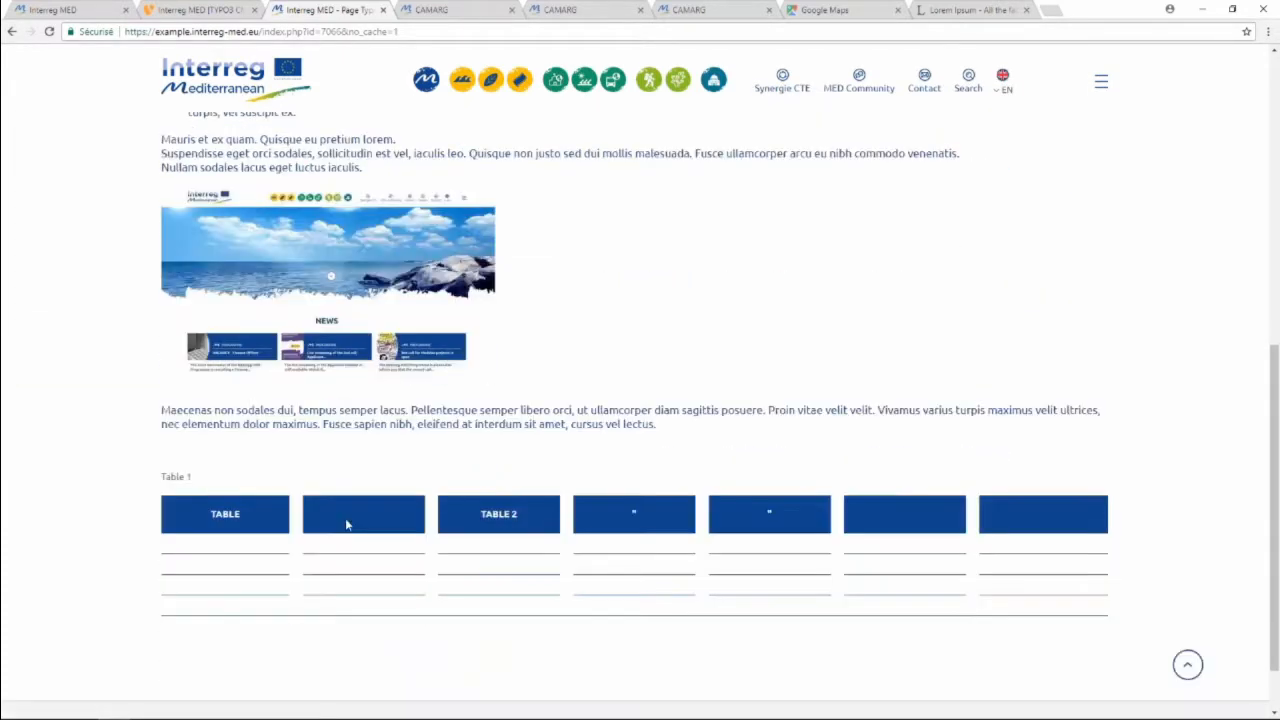
scroll(366, 320, up, 1)
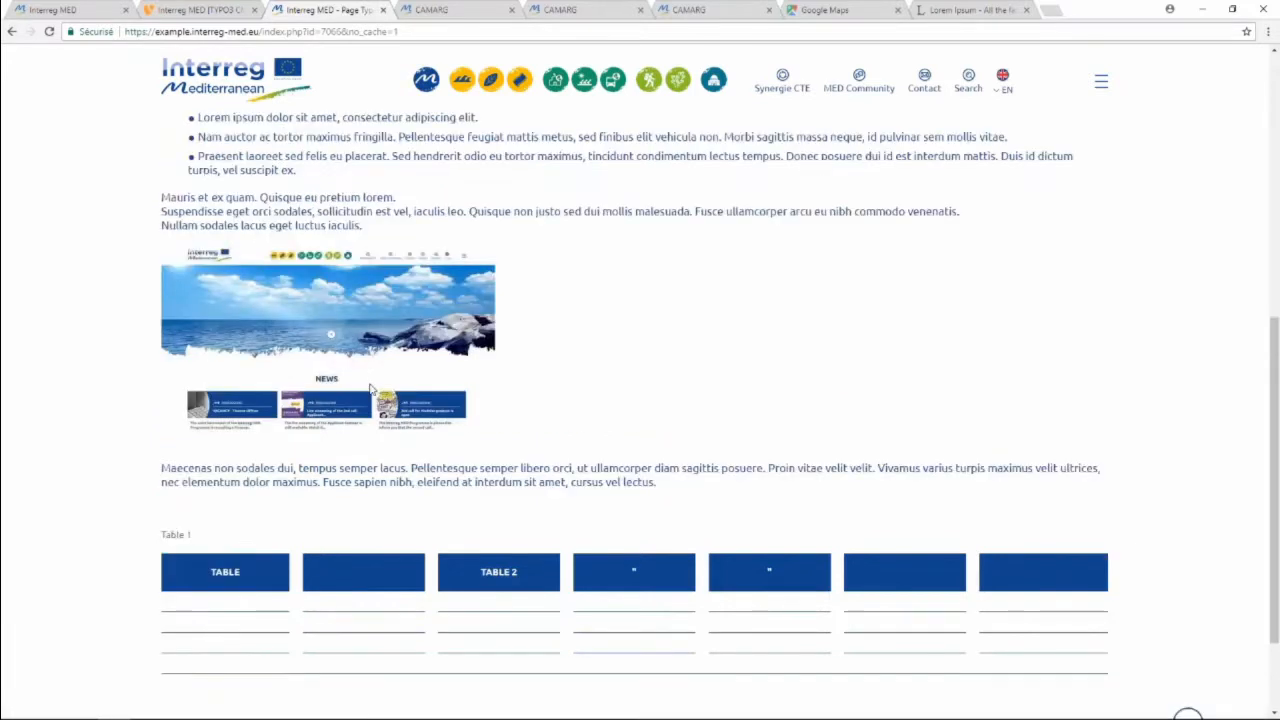
scroll(370, 388, up, 1)
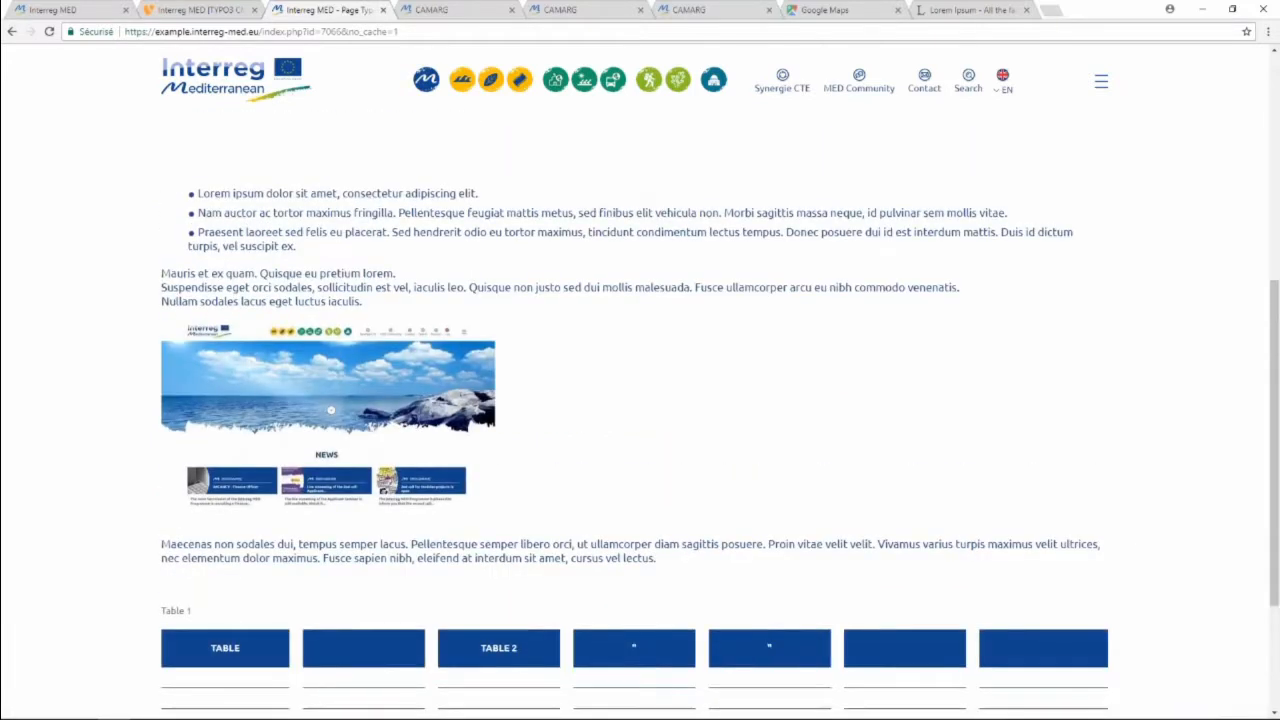
scroll(250, 350, up, 2)
drag(194, 323, 296, 380)
scroll(265, 528, down, 3)
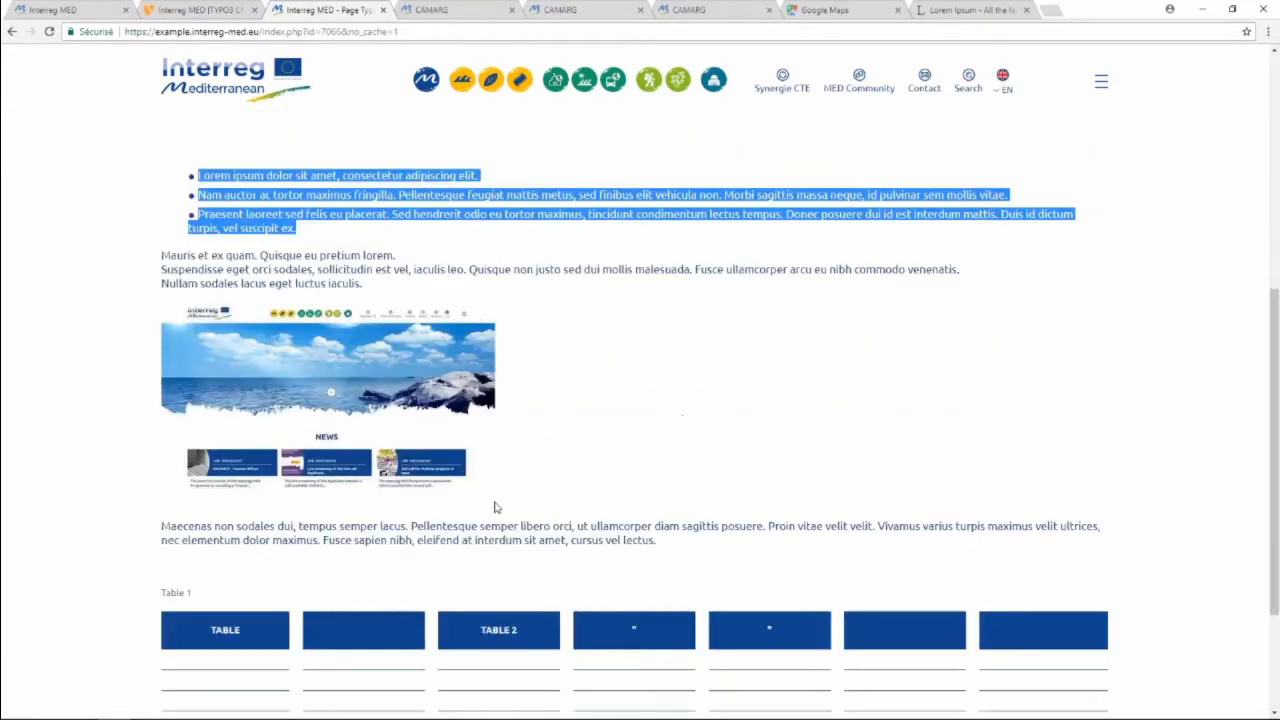
scroll(265, 528, down, 1)
drag(160, 410, 192, 410)
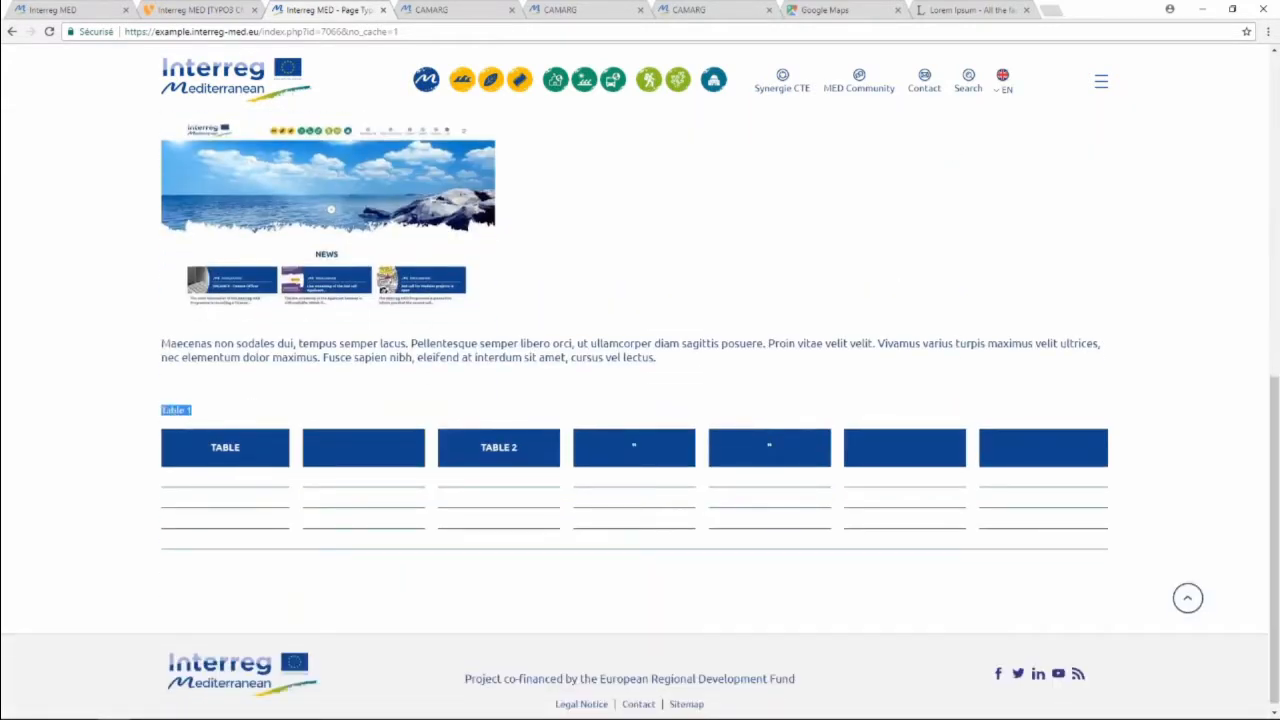
click(195, 415)
Compare Table 1 in the TYPO3 text editor with its rendering on the preview page.
click(203, 9)
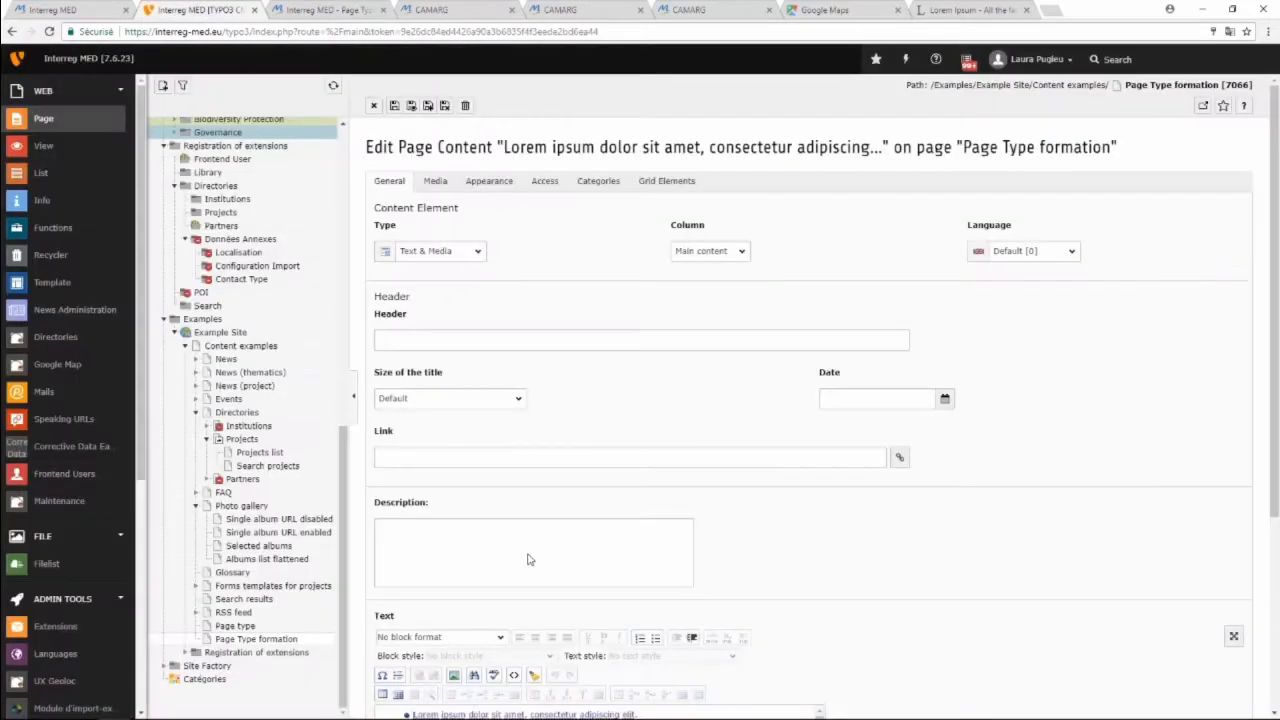
scroll(529, 559, down, 3)
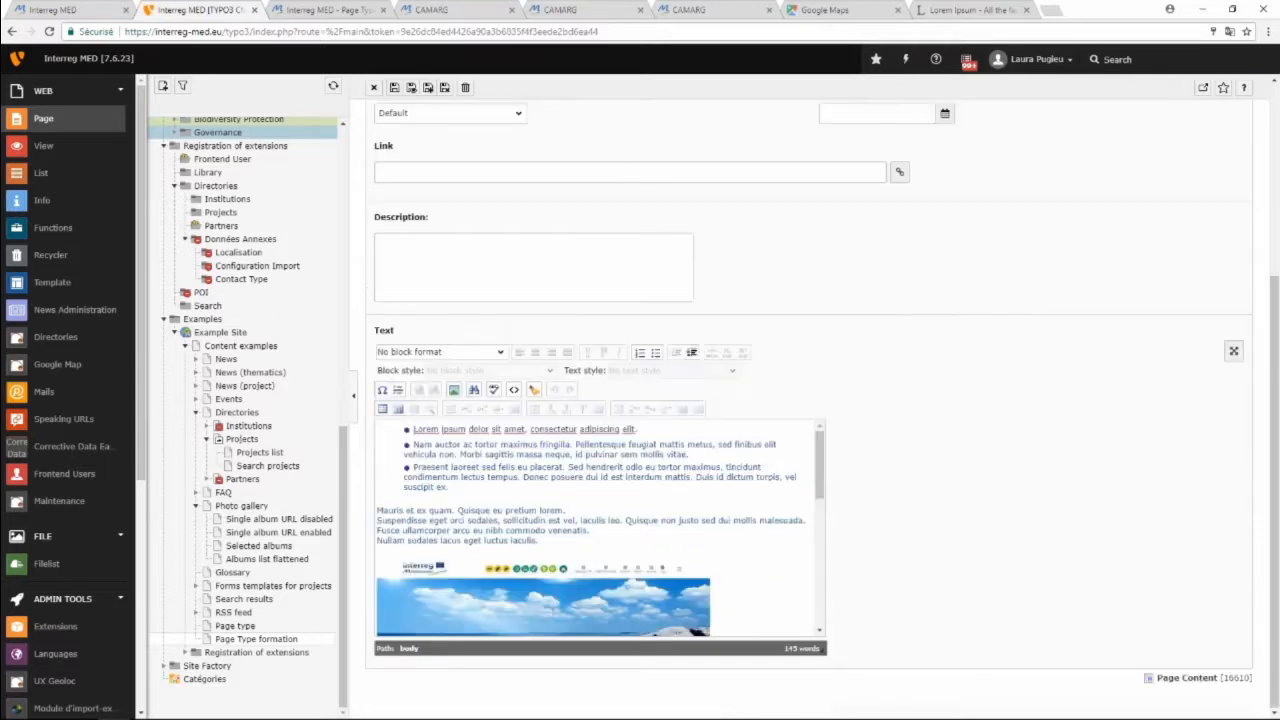
scroll(785, 510, down, 3)
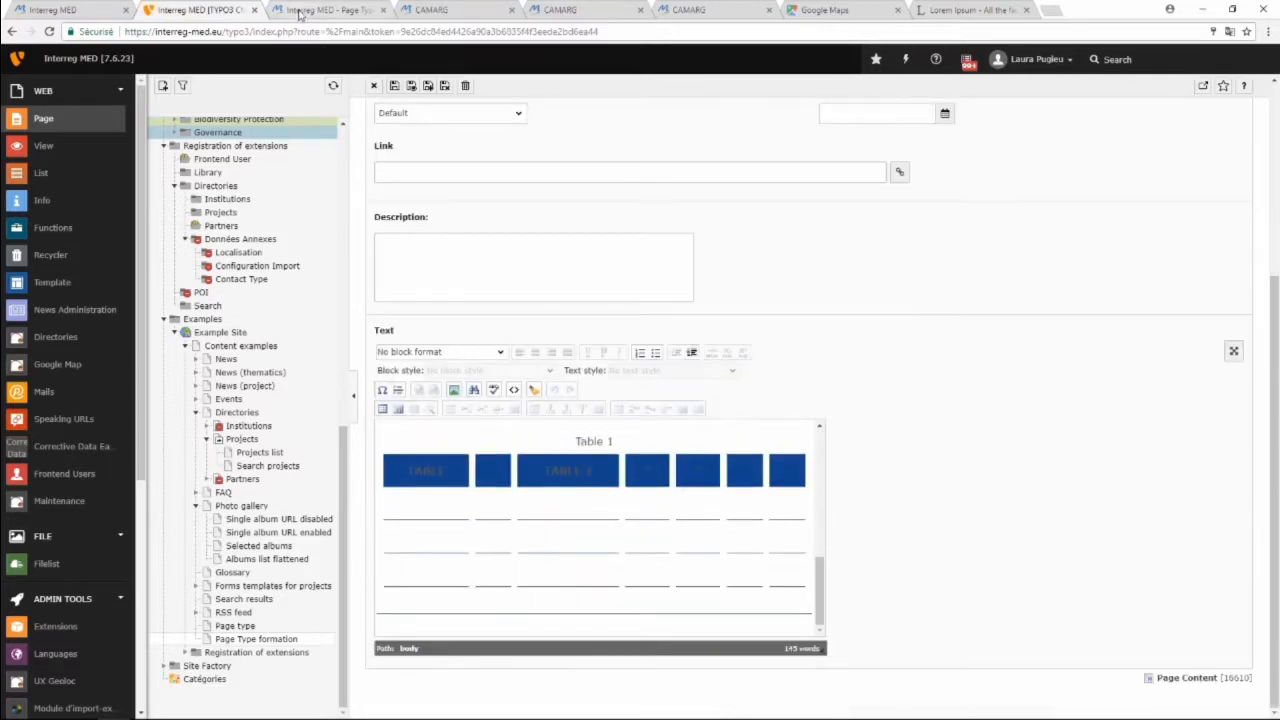
click(300, 10)
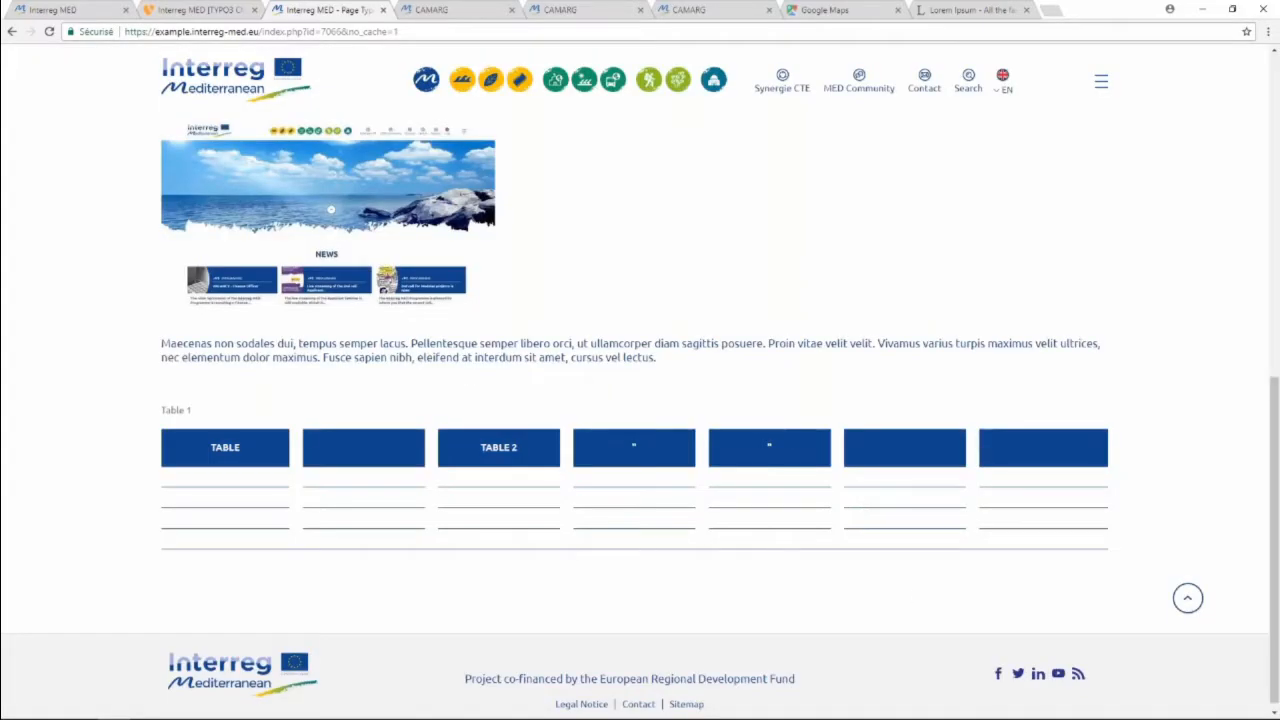
click(212, 10)
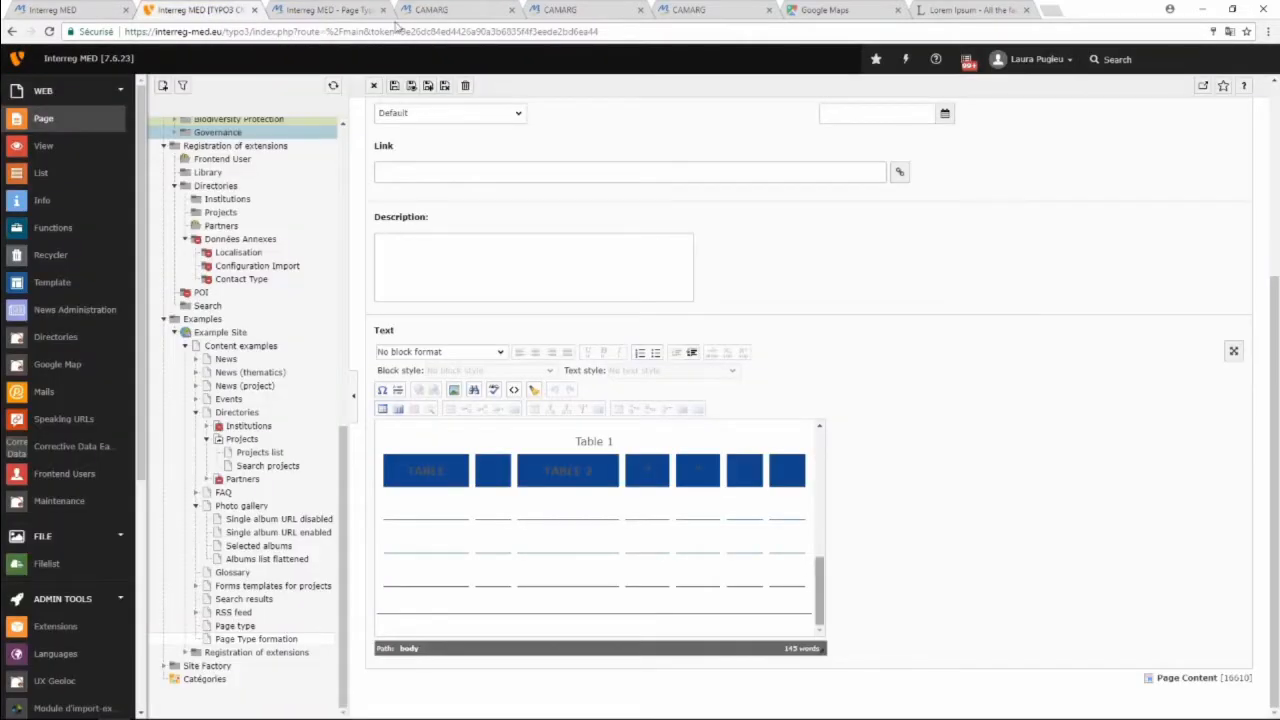
click(325, 10)
Look over the preview page again, open the site's Legal Notice page and examine its text sections and horizontal lines.
scroll(769, 328, up, 1)
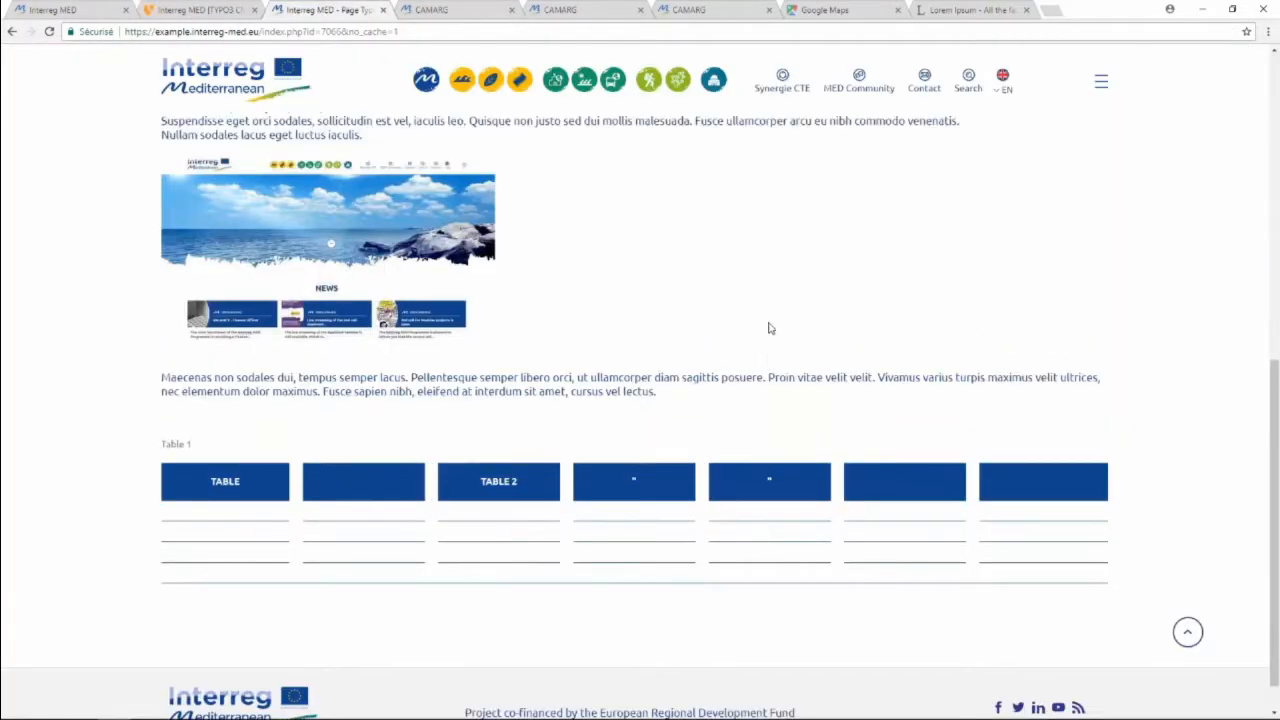
scroll(769, 328, up, 6)
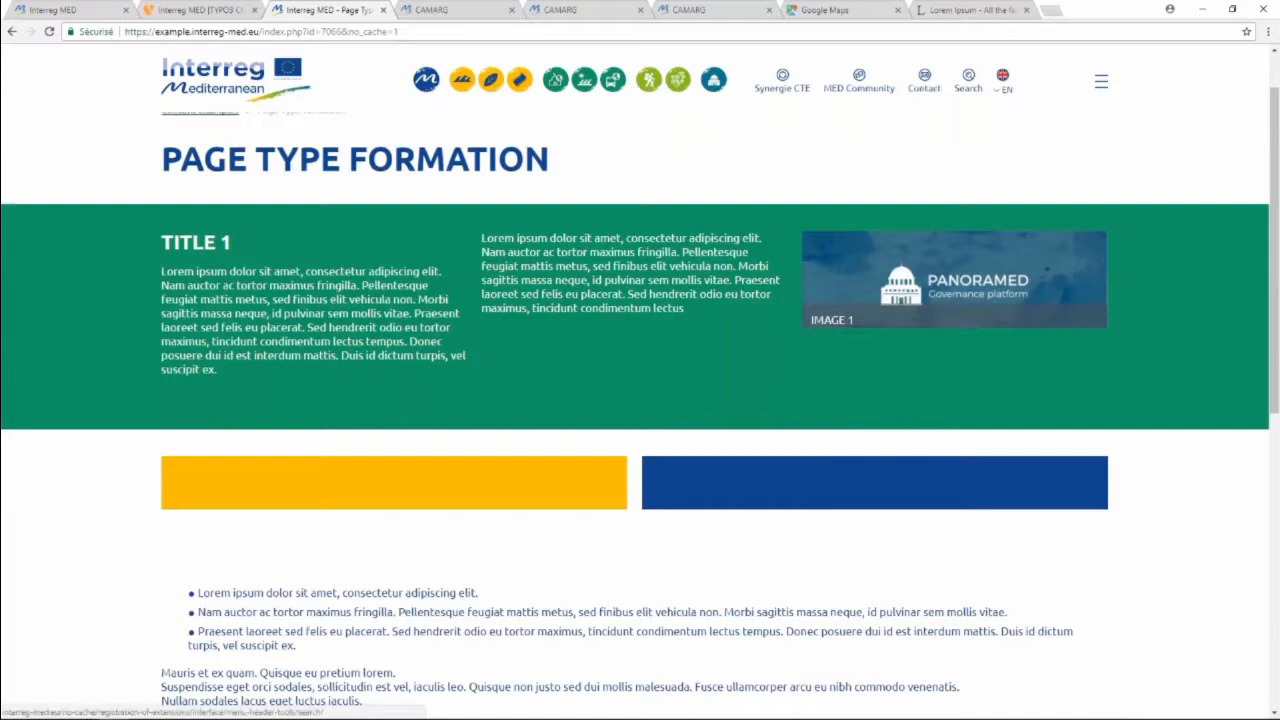
scroll(1045, 495, down, 1)
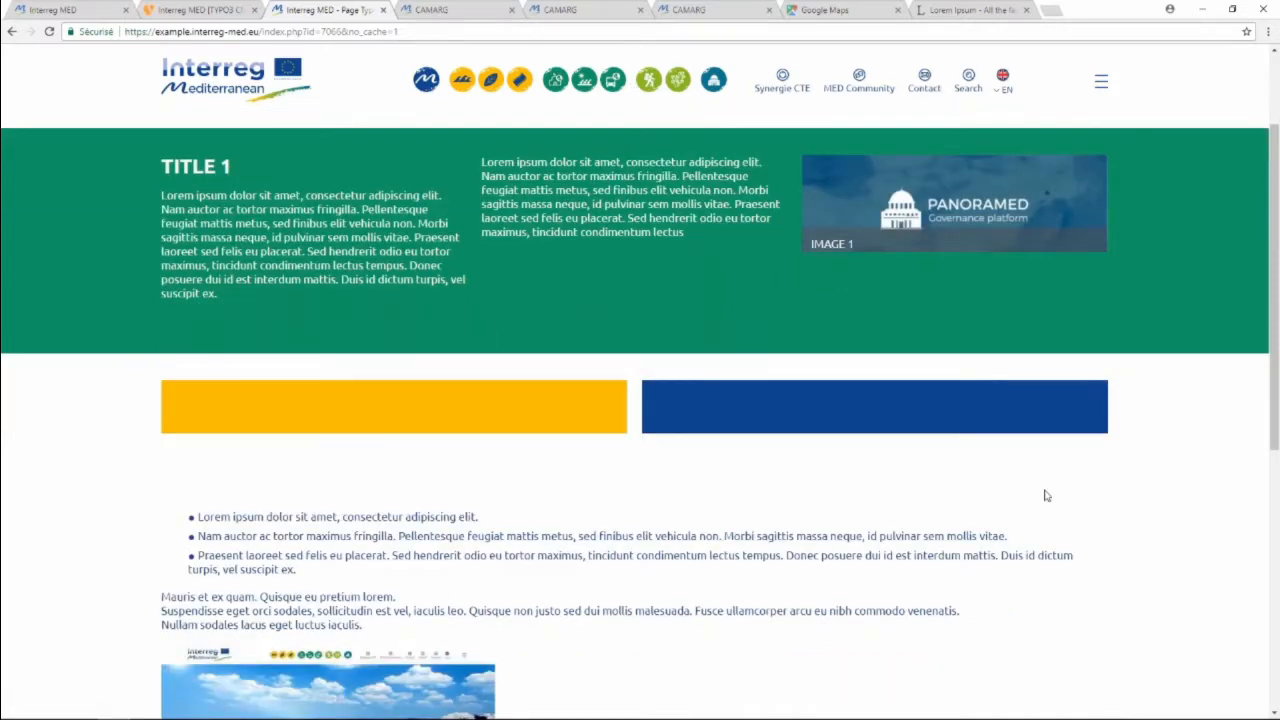
scroll(1045, 495, down, 5)
click(590, 695)
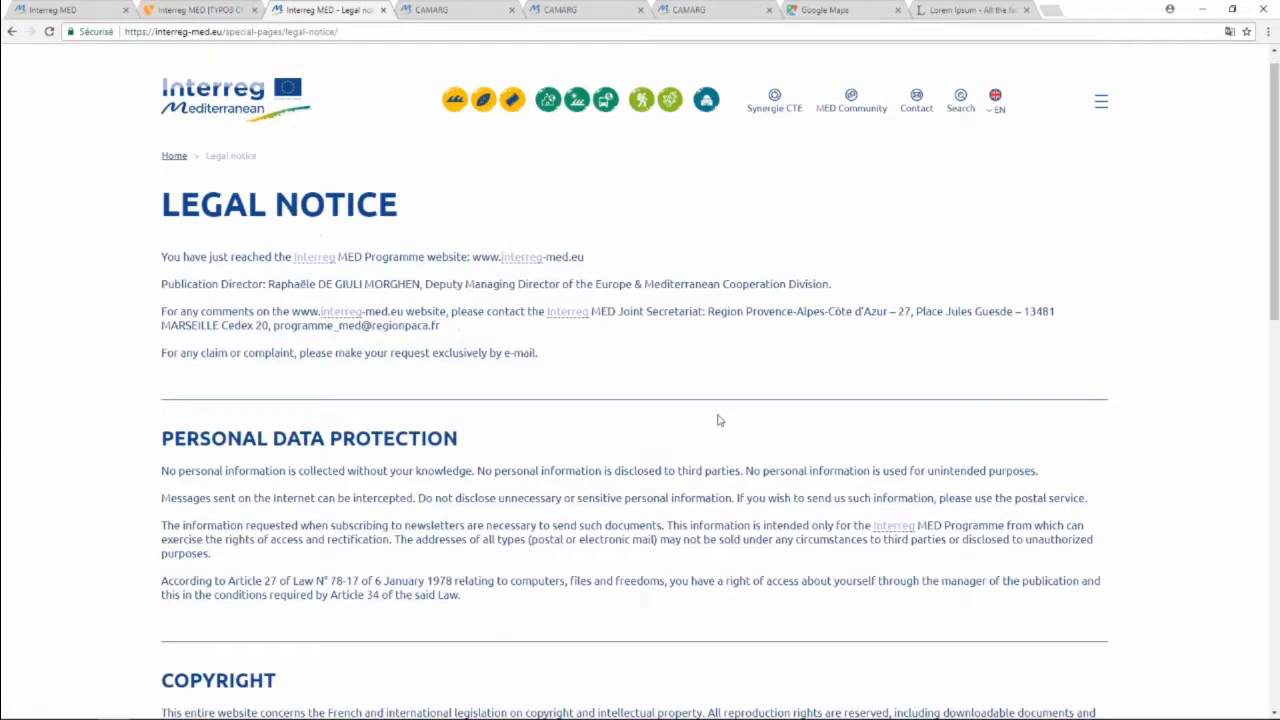
scroll(718, 420, down, 2)
scroll(651, 431, up, 1)
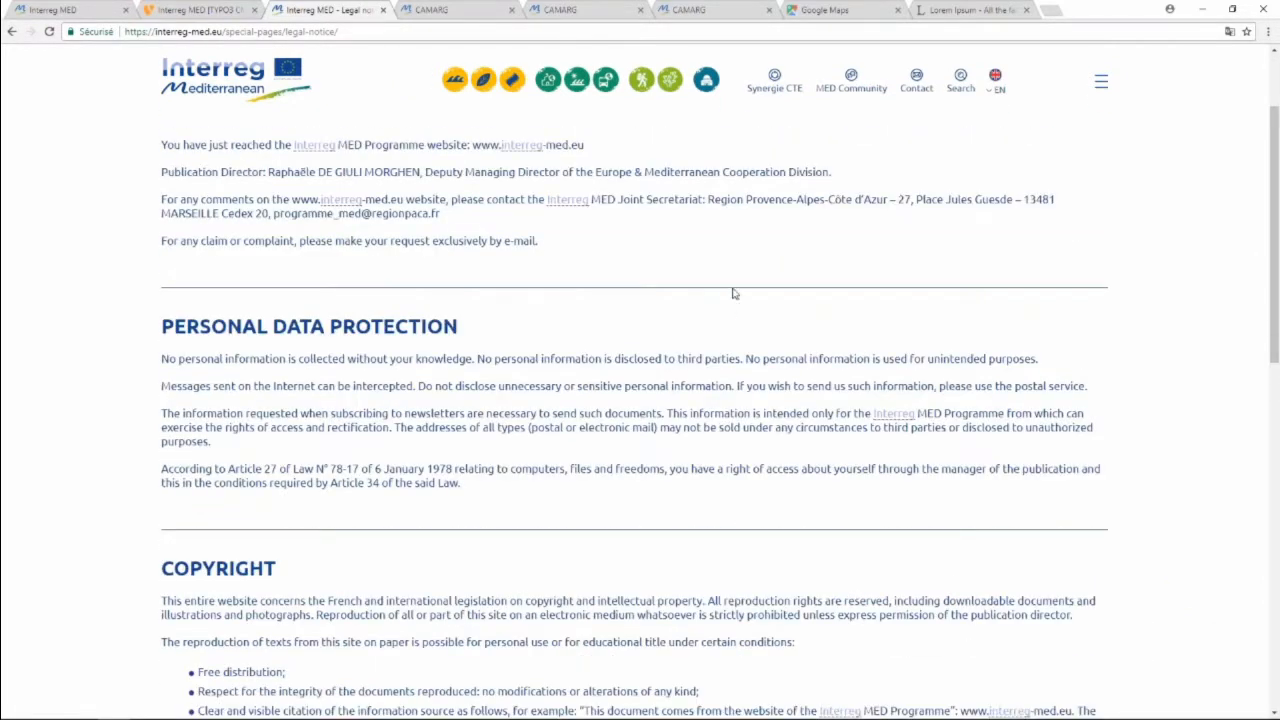
Read through the remaining Legal Notice sections, from Personal Data Protection down to the Disclaimer.
scroll(615, 436, down, 1)
scroll(615, 436, down, 2)
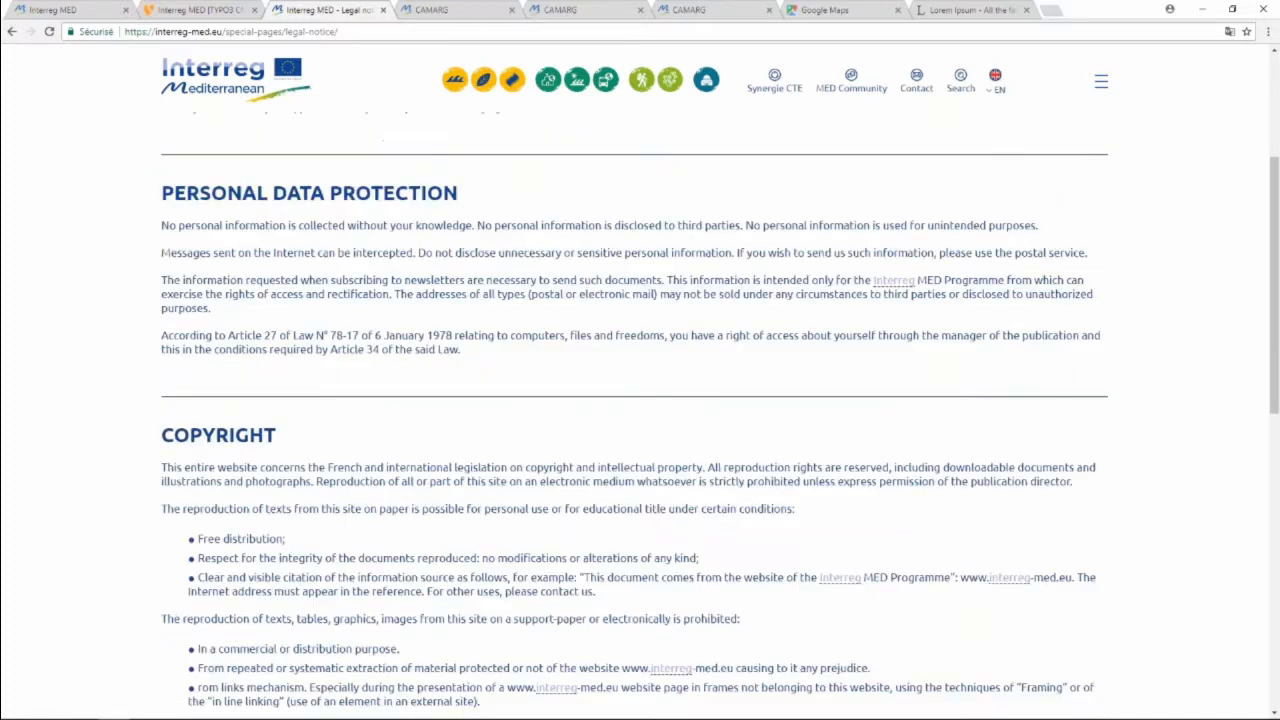
scroll(481, 445, down, 8)
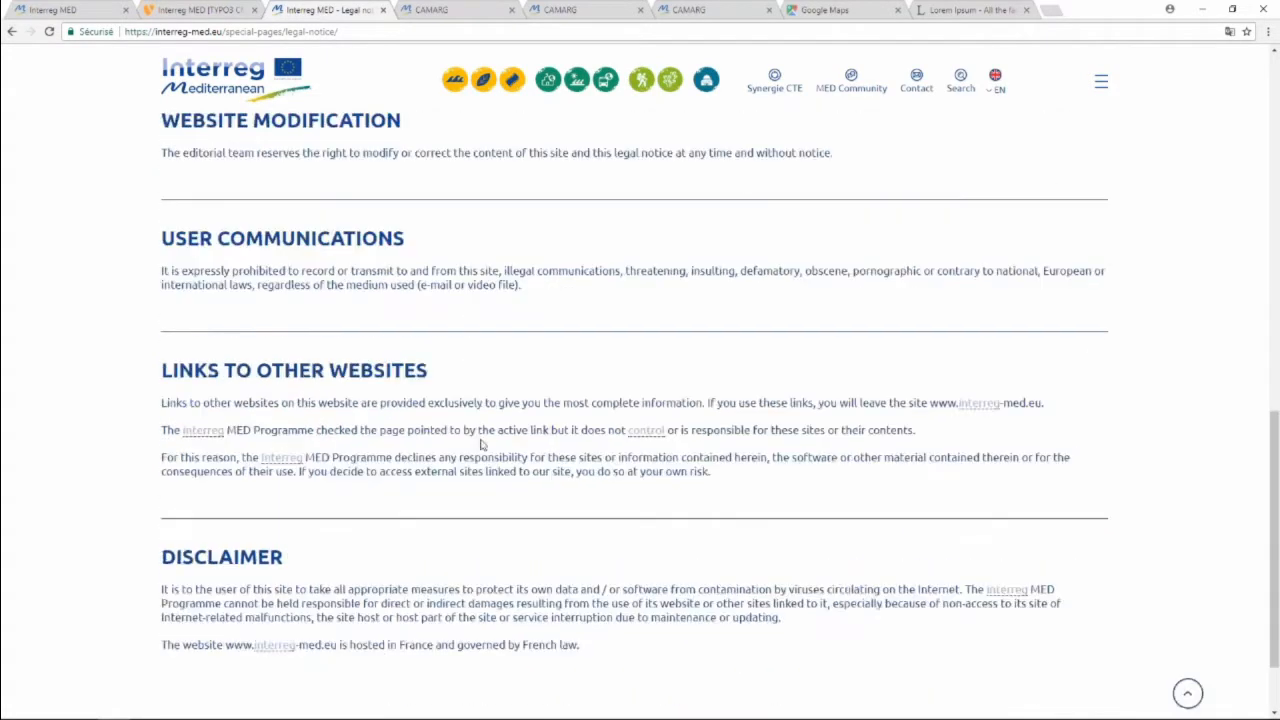
scroll(482, 447, up, 9)
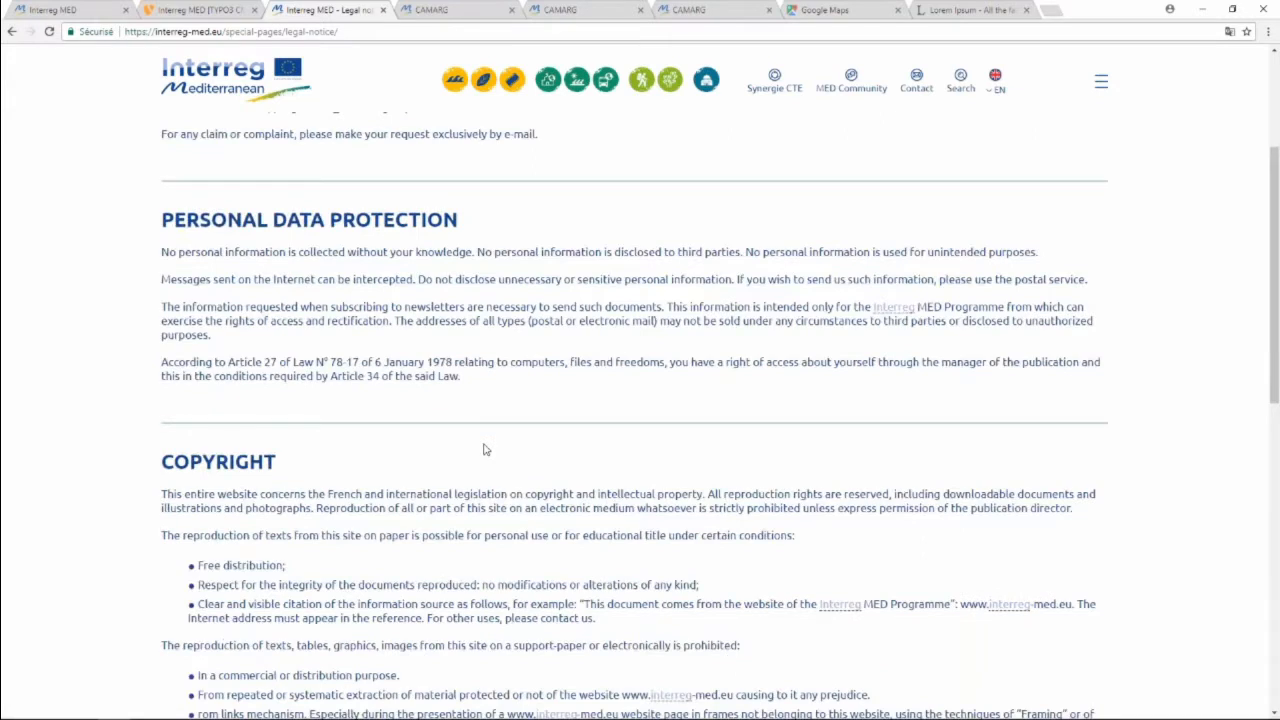
scroll(484, 450, up, 4)
Return to TYPO3, reopen the lorem ipsum Text & Media element and add a "Link 1" line above the "Mauris et ex quam" paragraph.
click(172, 12)
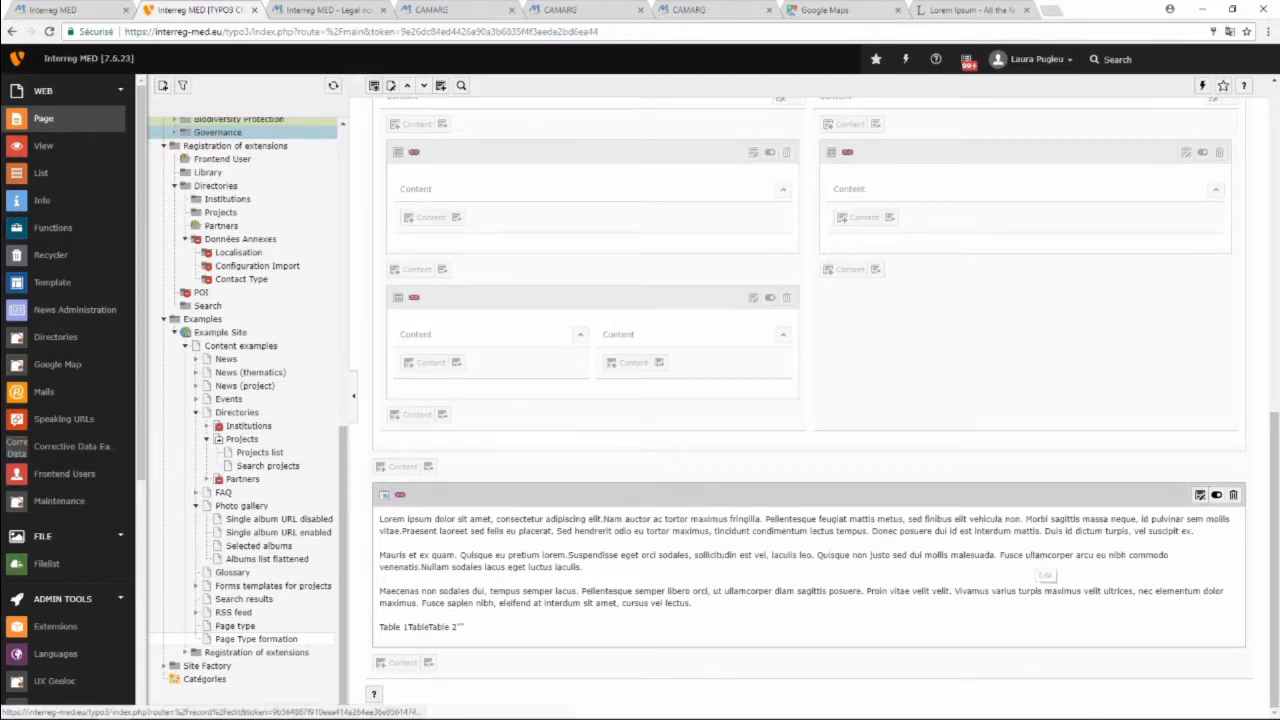
click(906, 542)
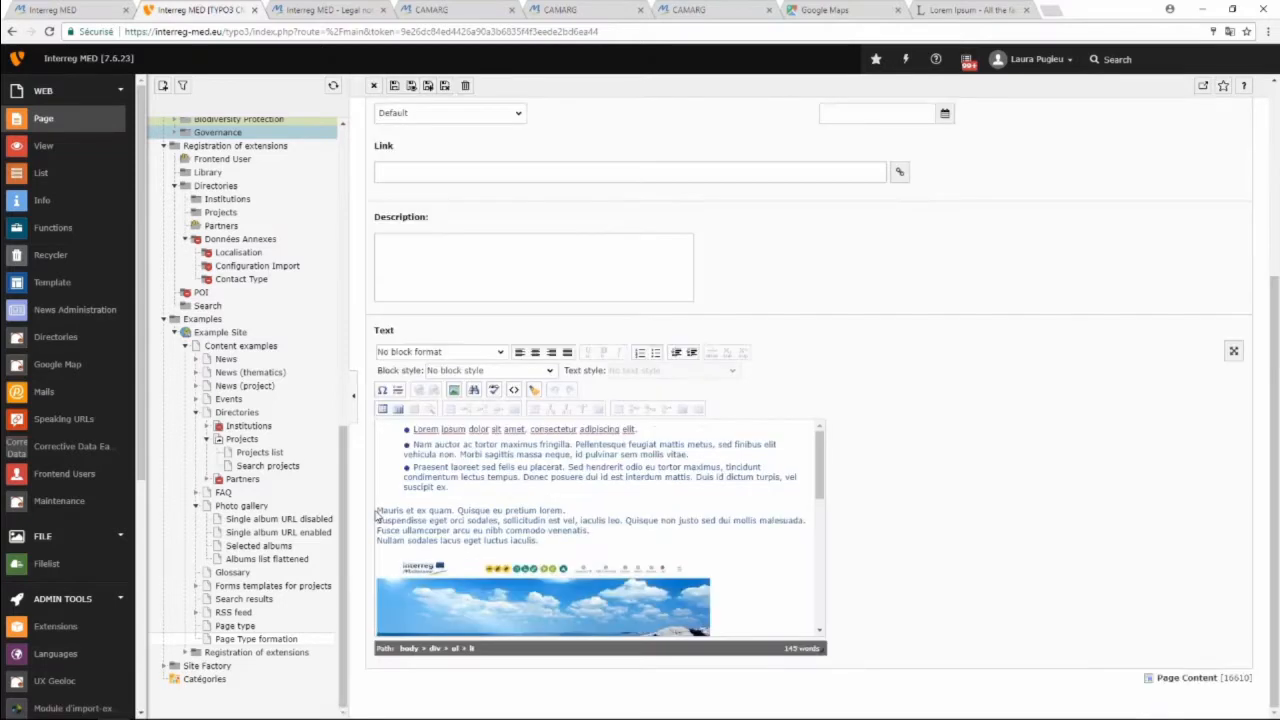
click(421, 510)
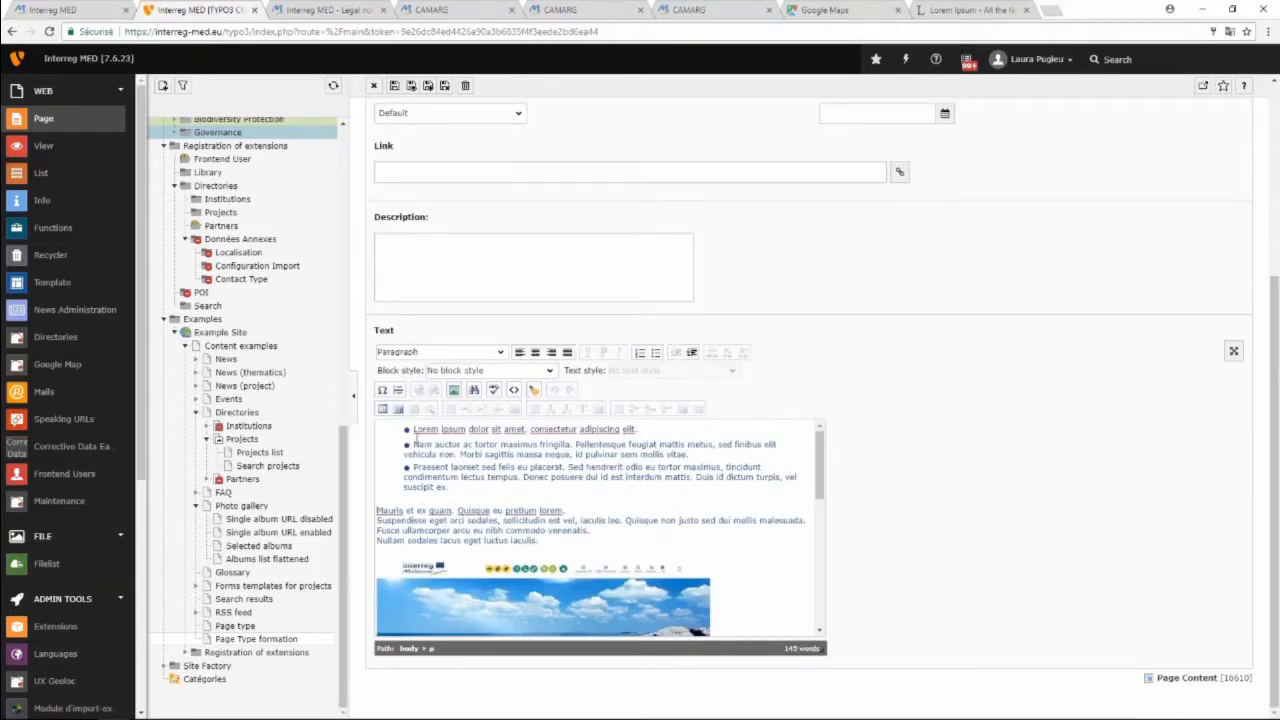
key(Return)
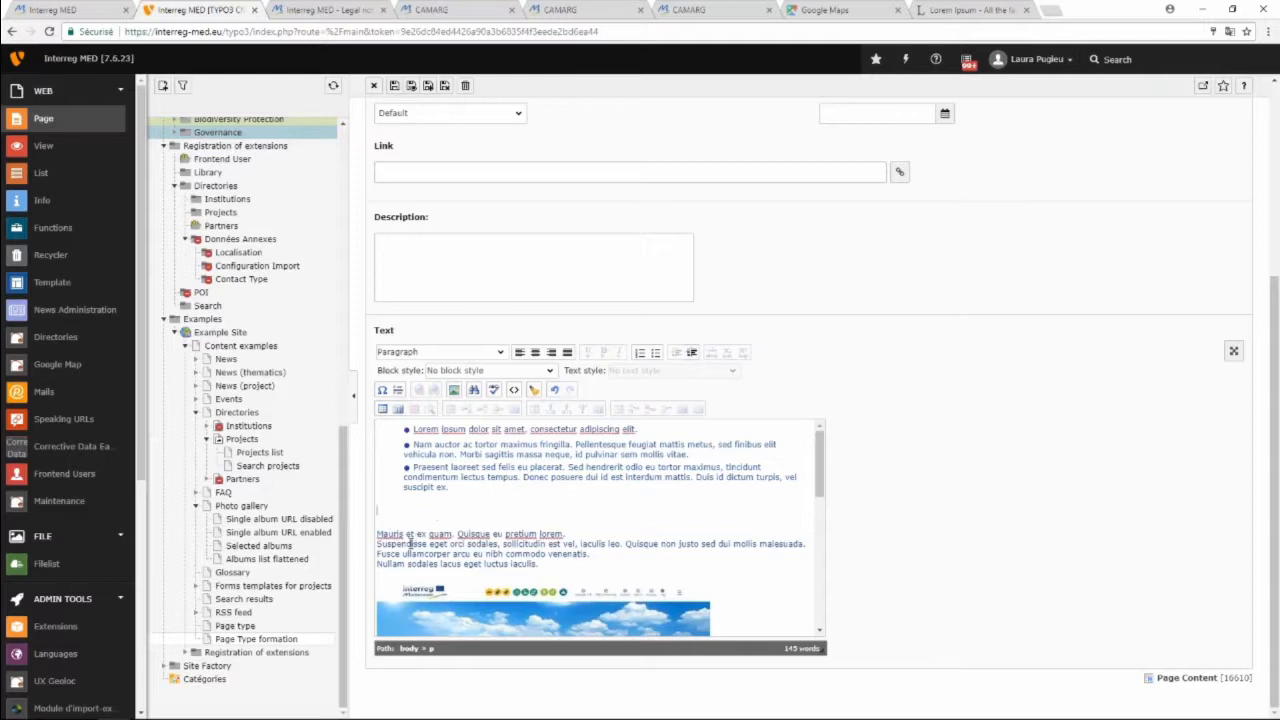
text(Link 1)
Start inserting a link on the text "Link 1" and look through the page tree of possible targets.
drag(405, 511, 373, 512)
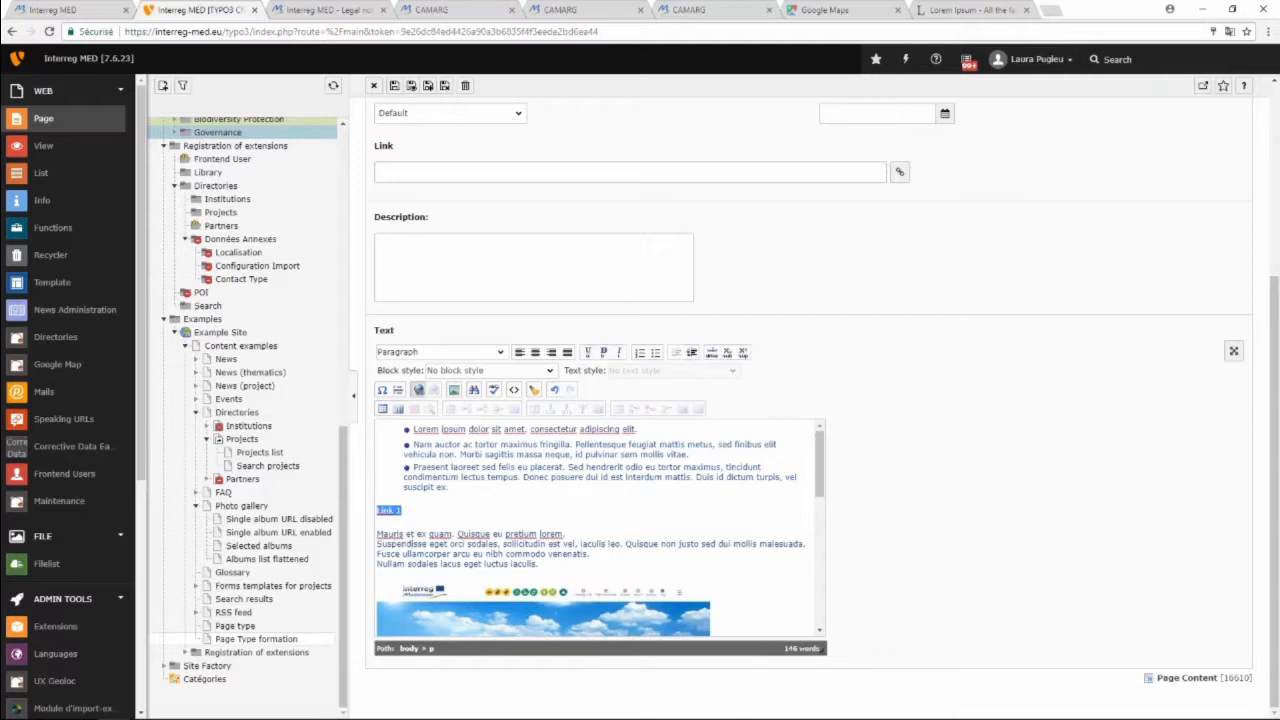
click(418, 393)
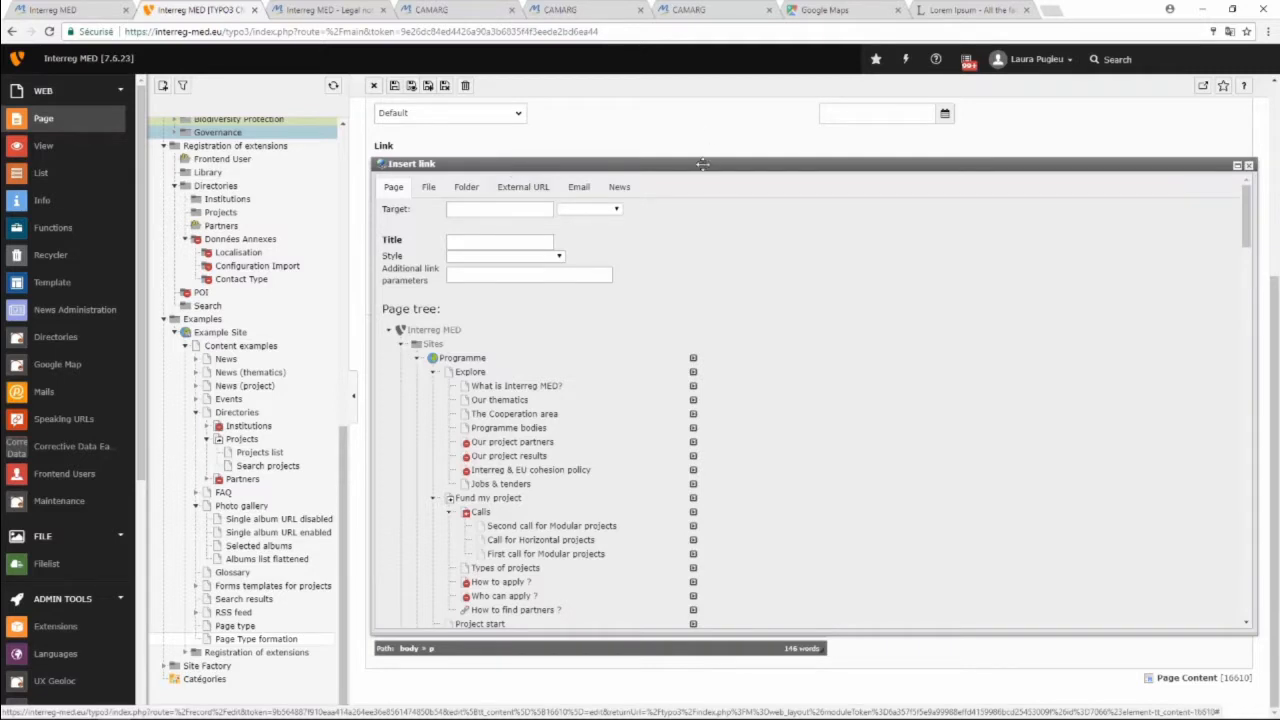
drag(709, 163, 702, 118)
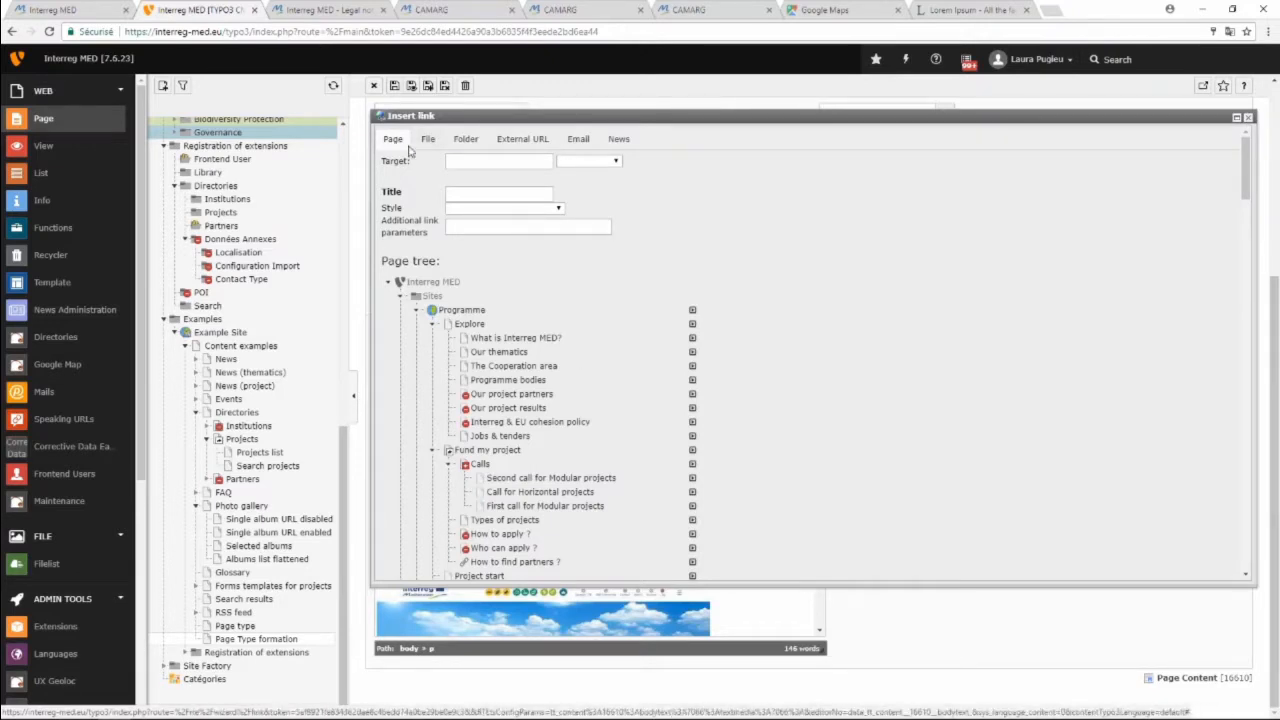
scroll(500, 345, down, 1)
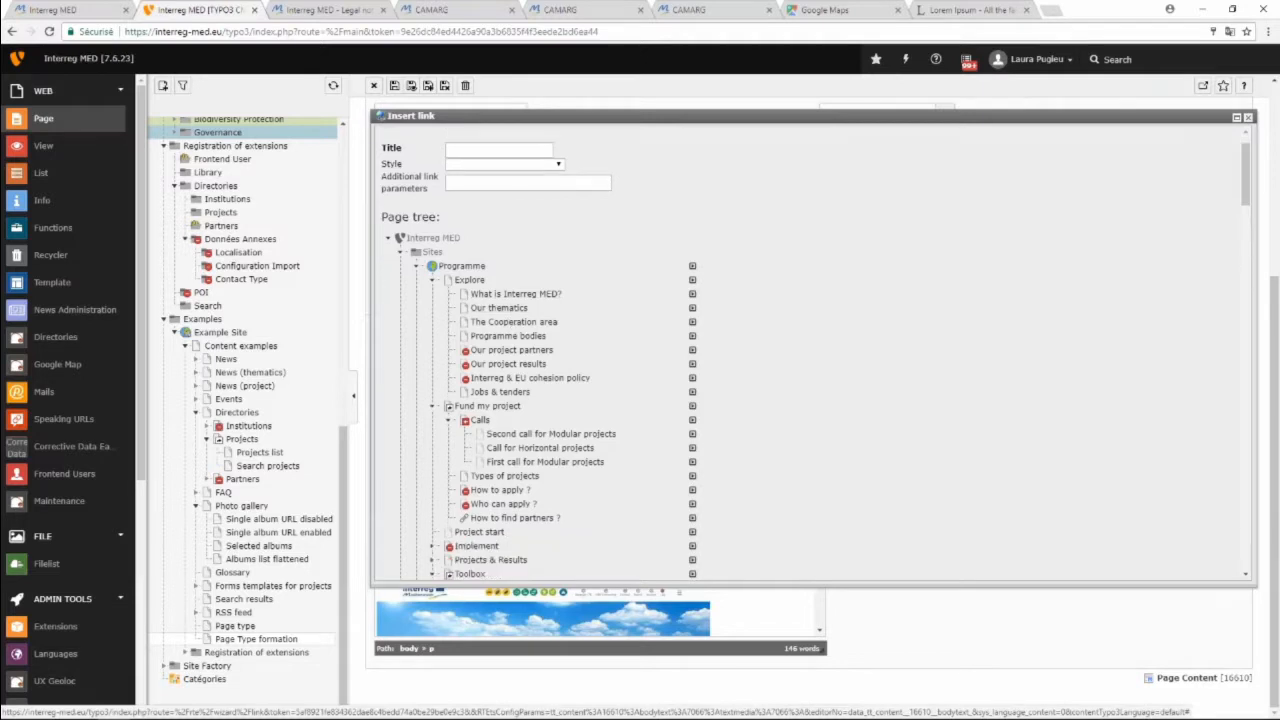
scroll(545, 422, down, 12)
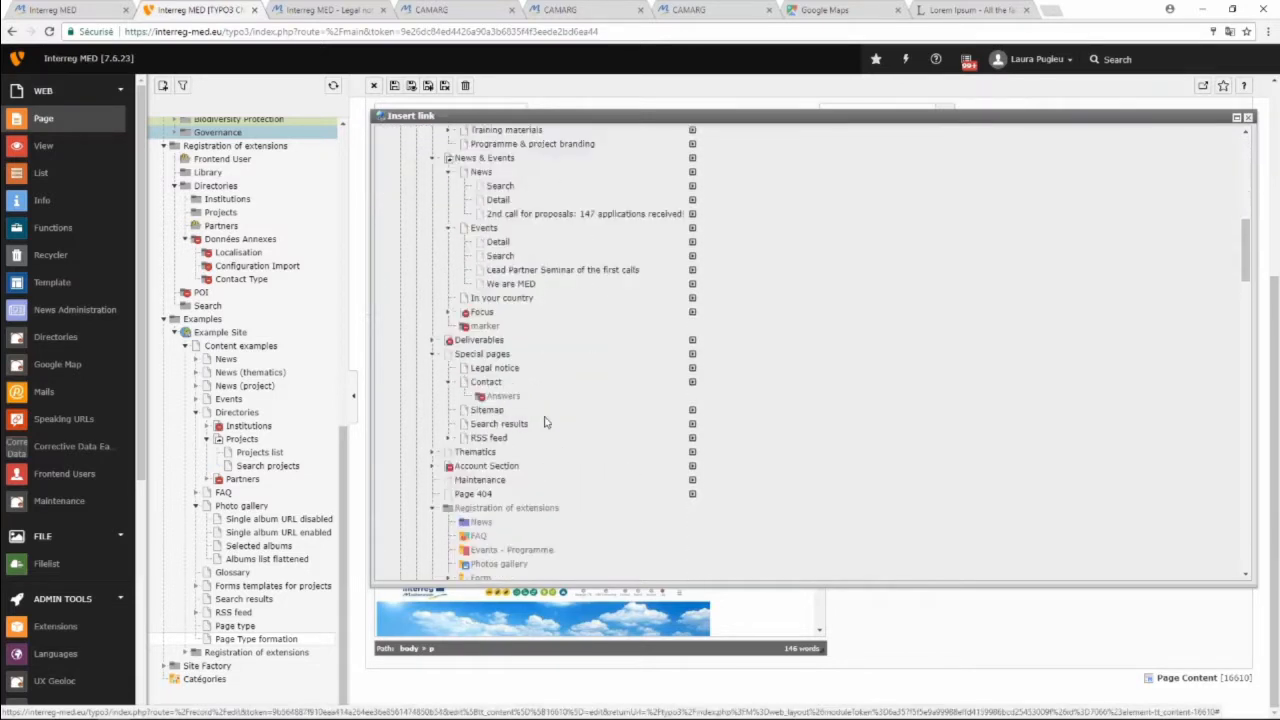
scroll(545, 422, up, 15)
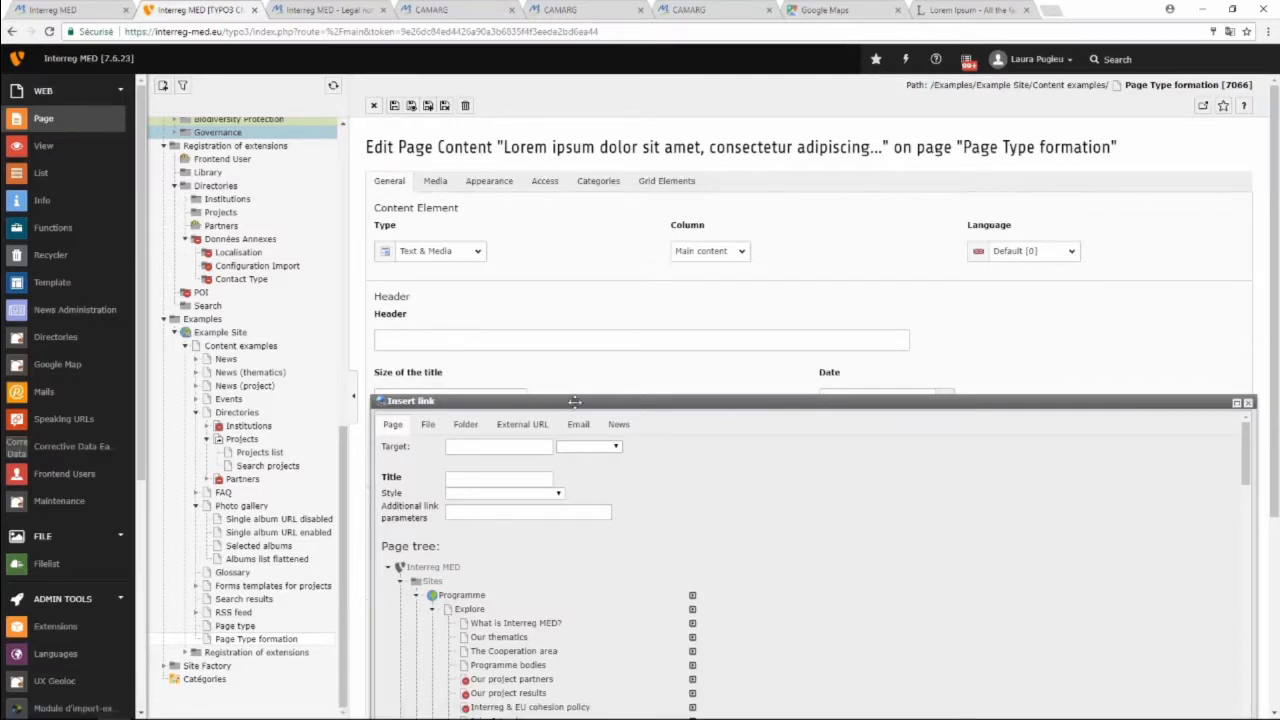
drag(572, 401, 572, 215)
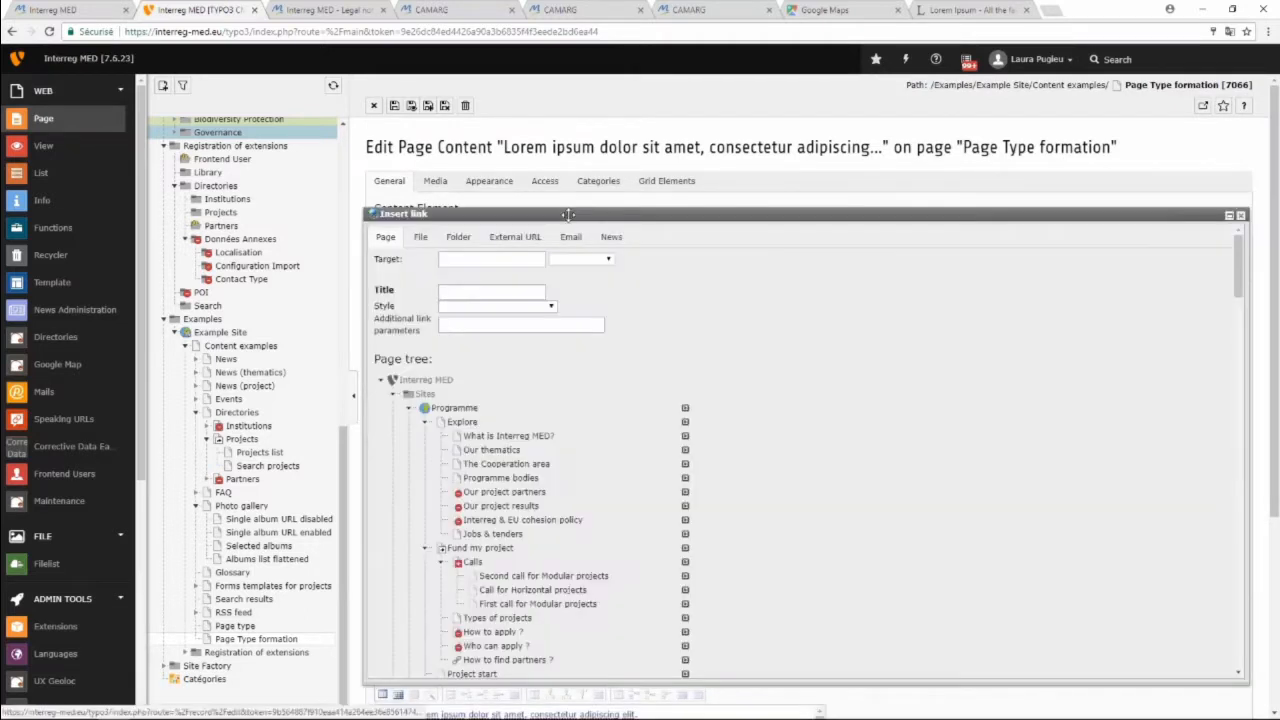
Examine the link options for files, folders, external URLs and email addresses, including the fileadmin folder tree.
click(421, 237)
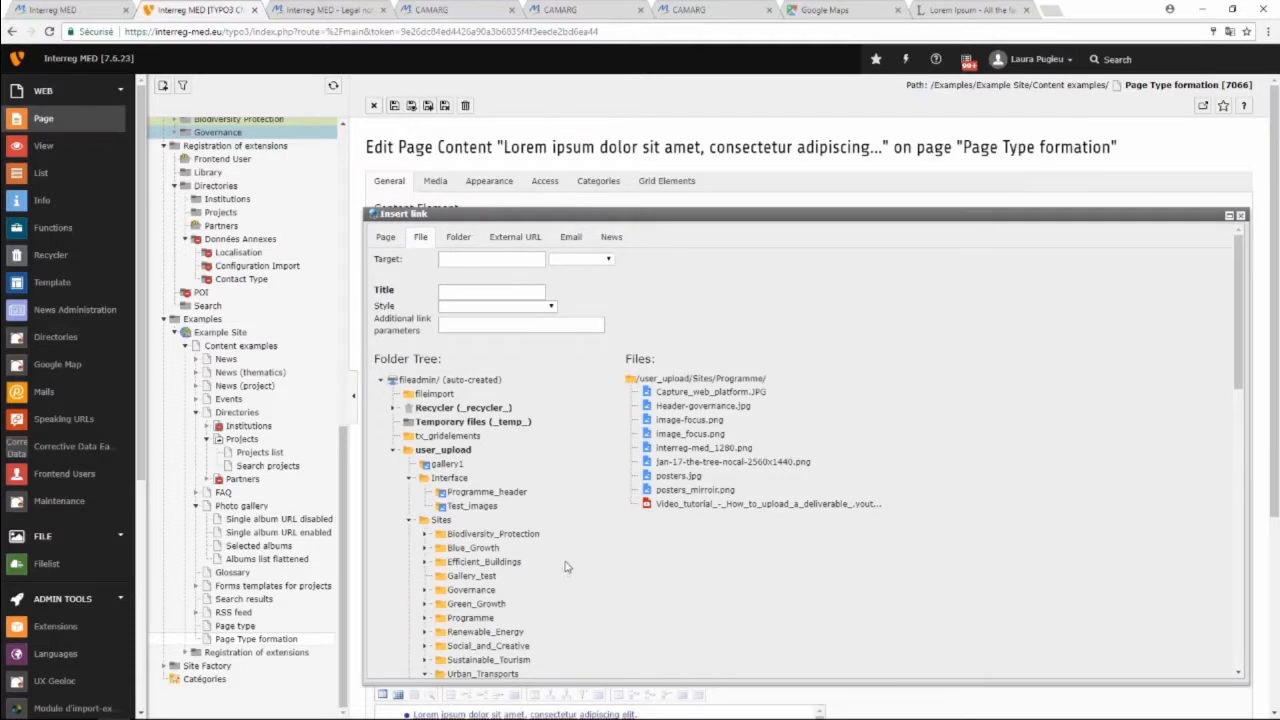
scroll(566, 567, down, 1)
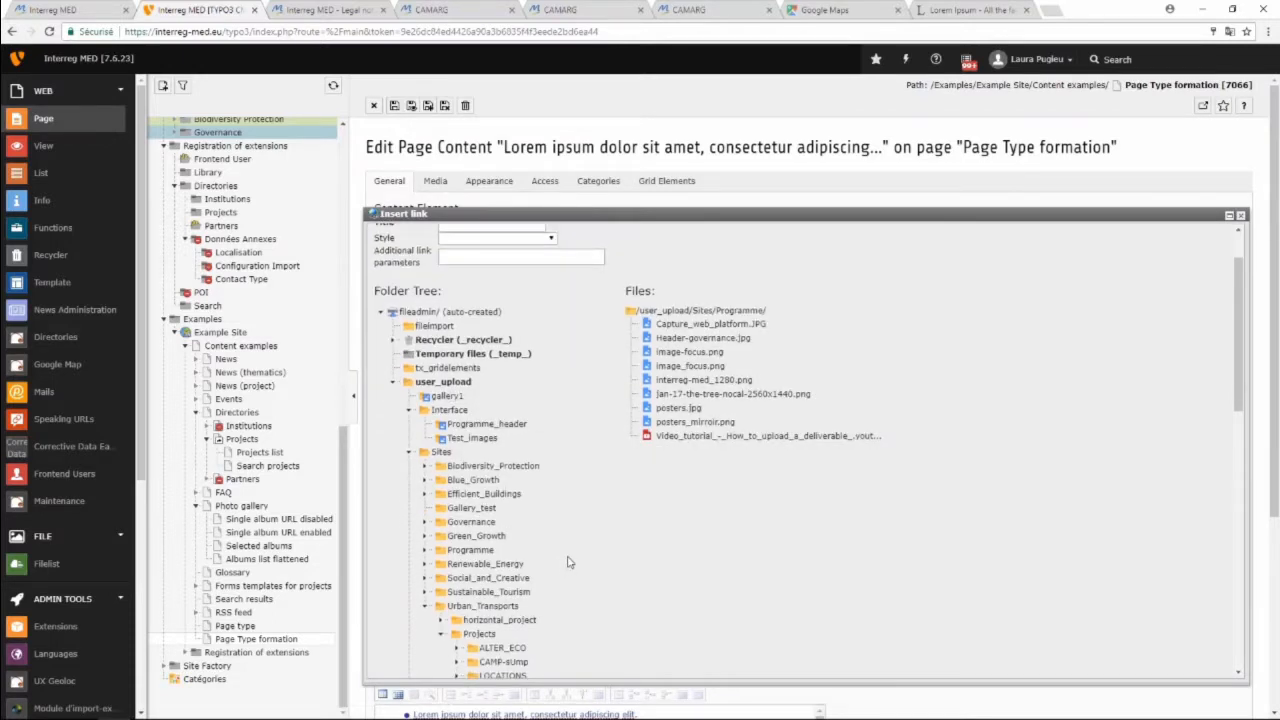
scroll(567, 562, down, 1)
scroll(528, 550, down, 1)
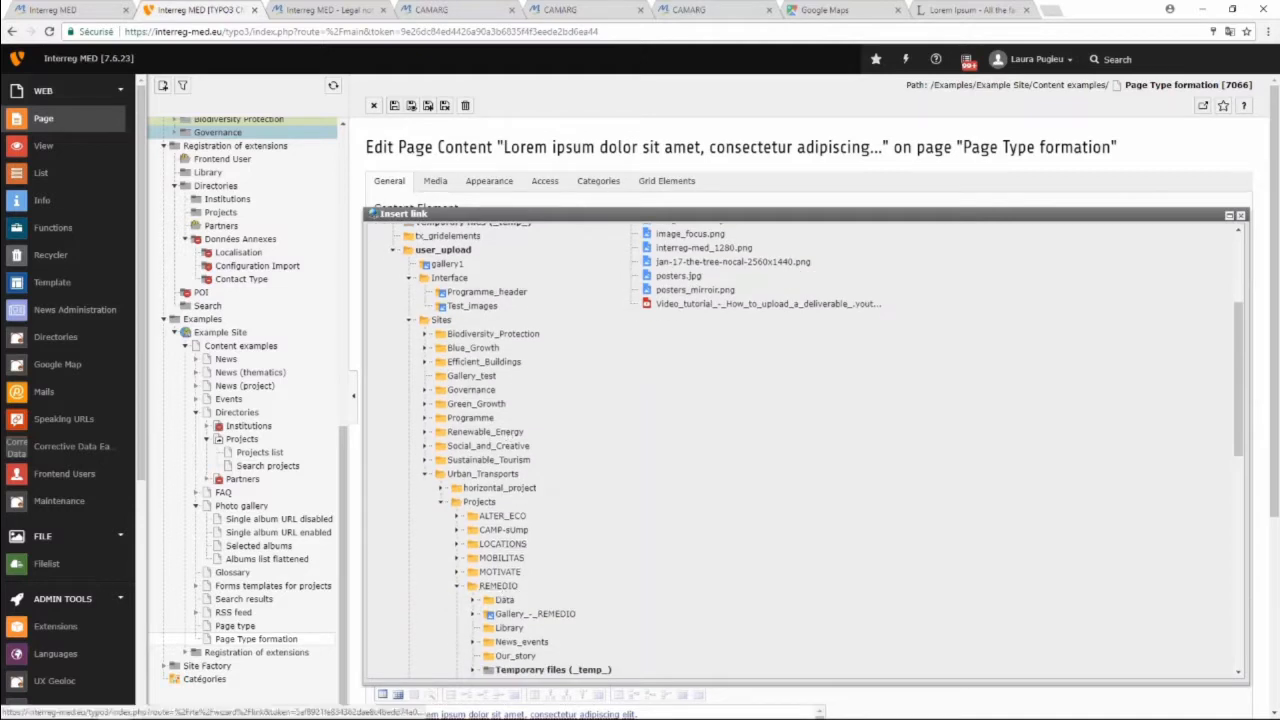
scroll(620, 476, up, 1)
scroll(620, 476, up, 2)
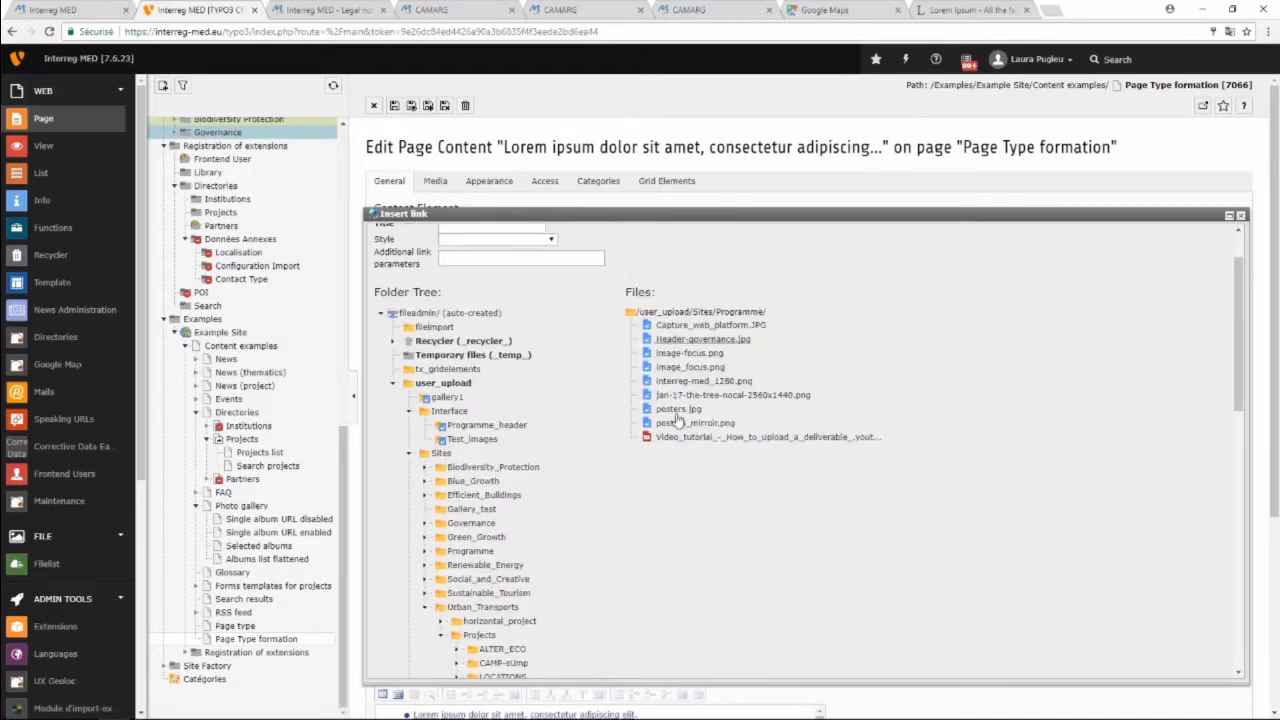
scroll(689, 353, up, 1)
scroll(529, 280, up, 1)
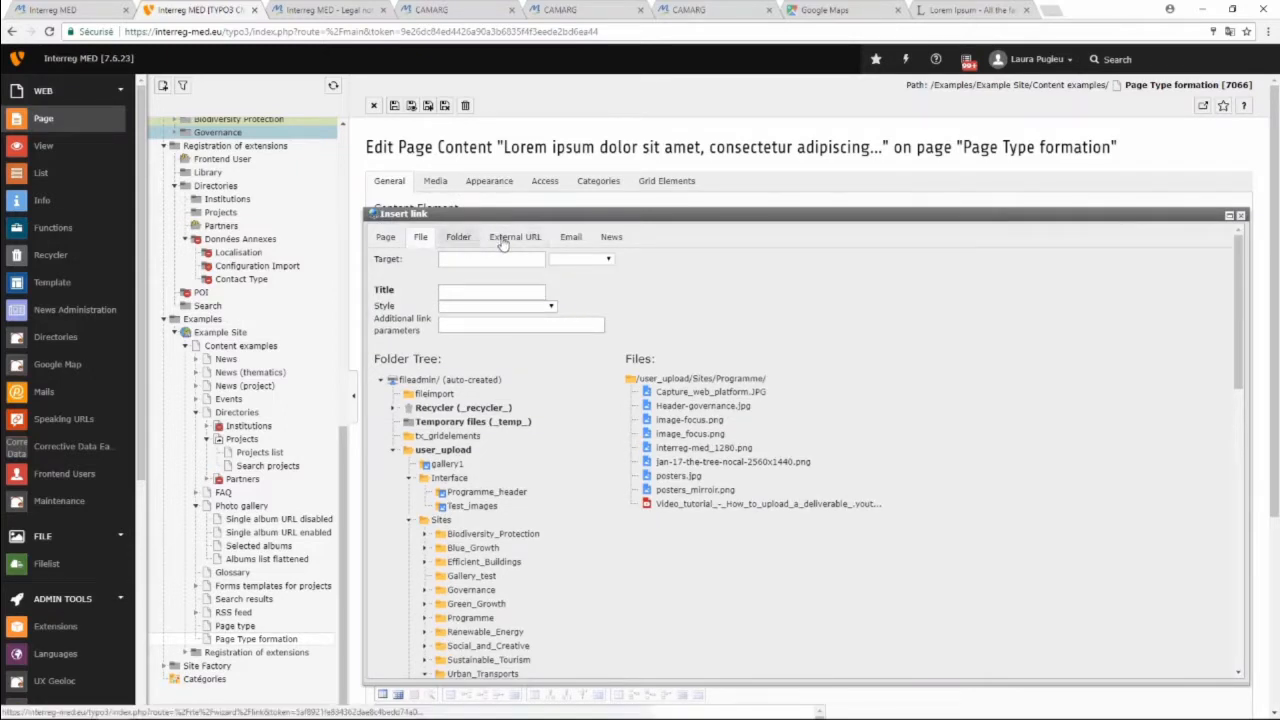
click(459, 240)
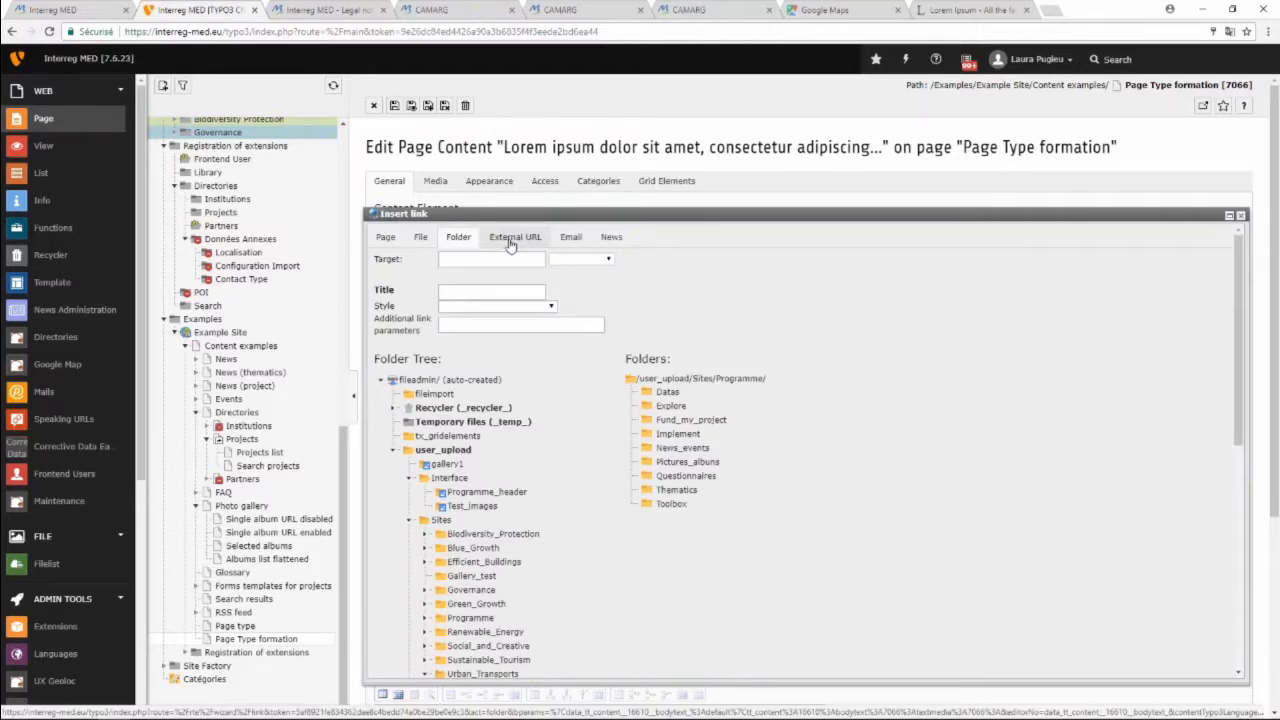
click(510, 240)
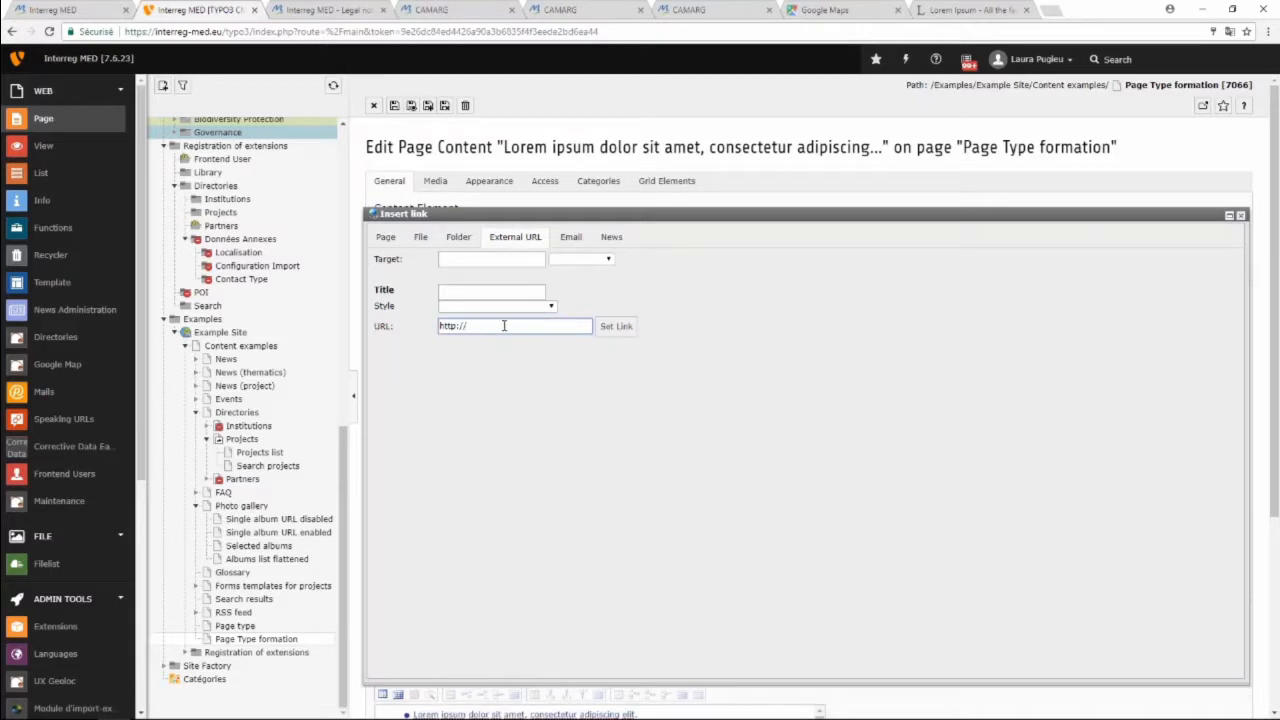
click(567, 243)
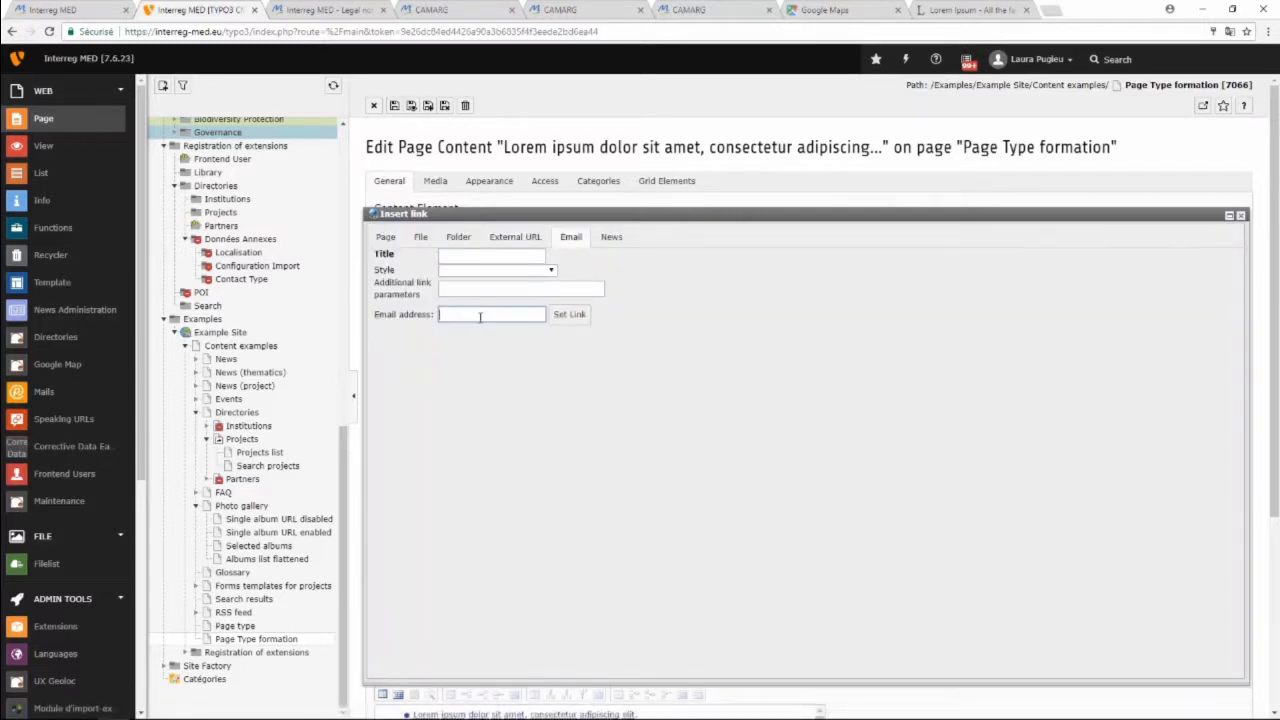
Link "Link 1" to the Programme manual page under Toolbox, Reference documents.
click(386, 238)
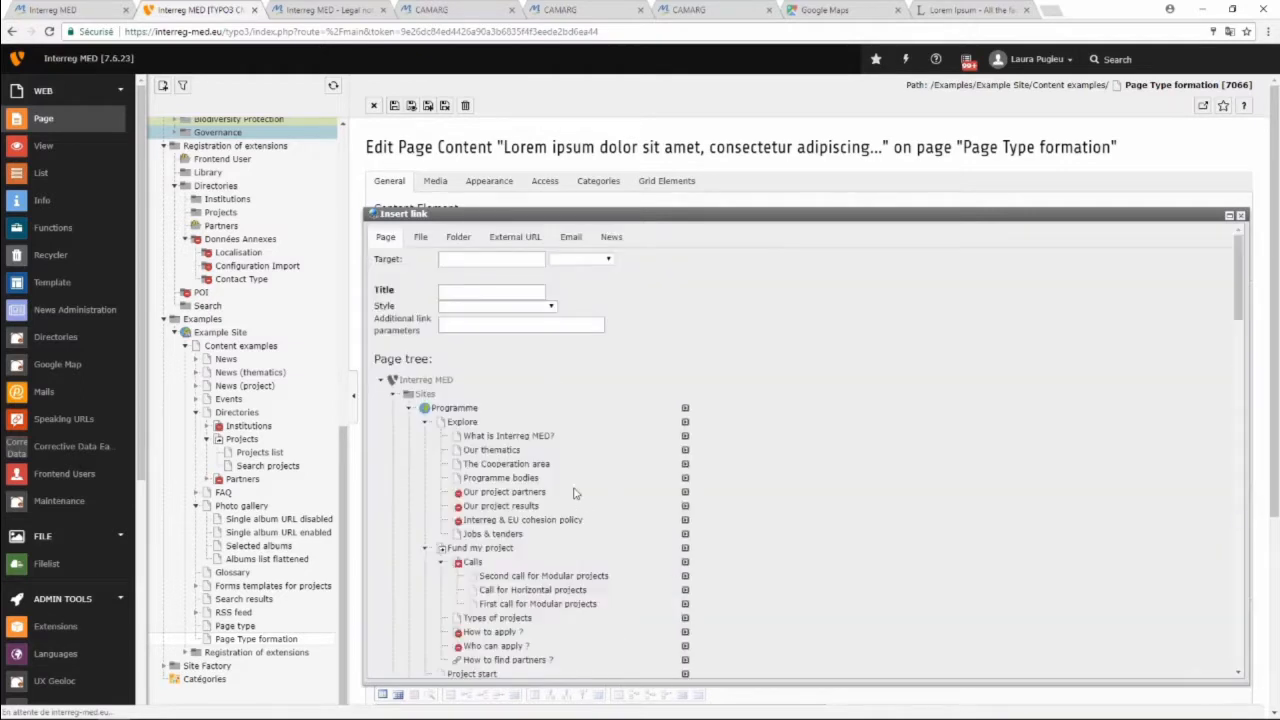
scroll(549, 378, down, 3)
scroll(540, 568, down, 2)
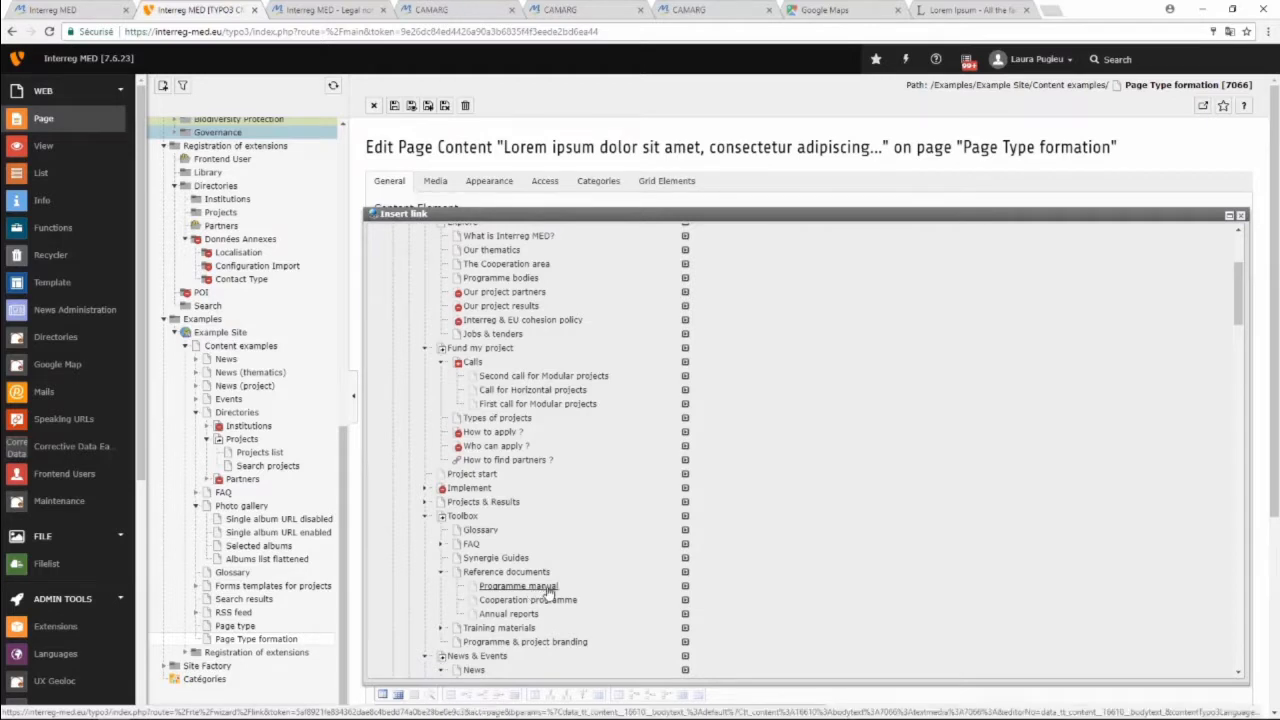
click(548, 587)
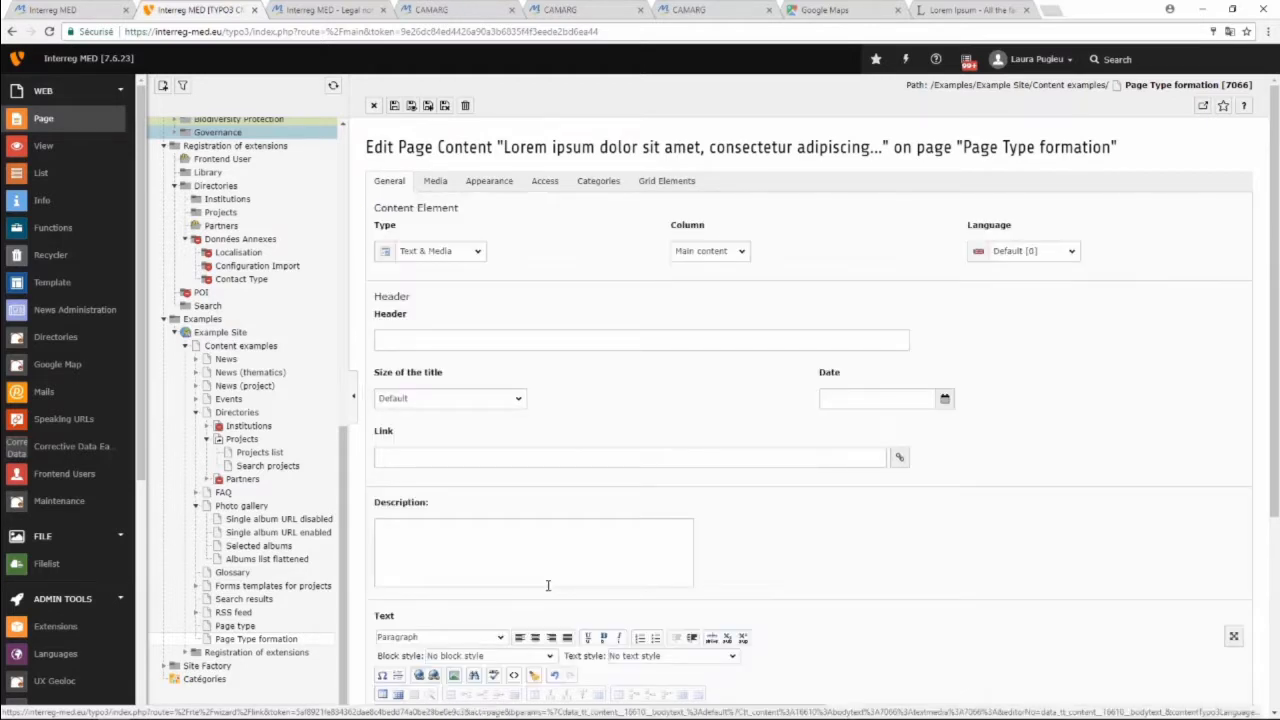
Apply the External Link text style to the linked text "Link 1".
scroll(821, 566, down, 1)
scroll(821, 566, down, 2)
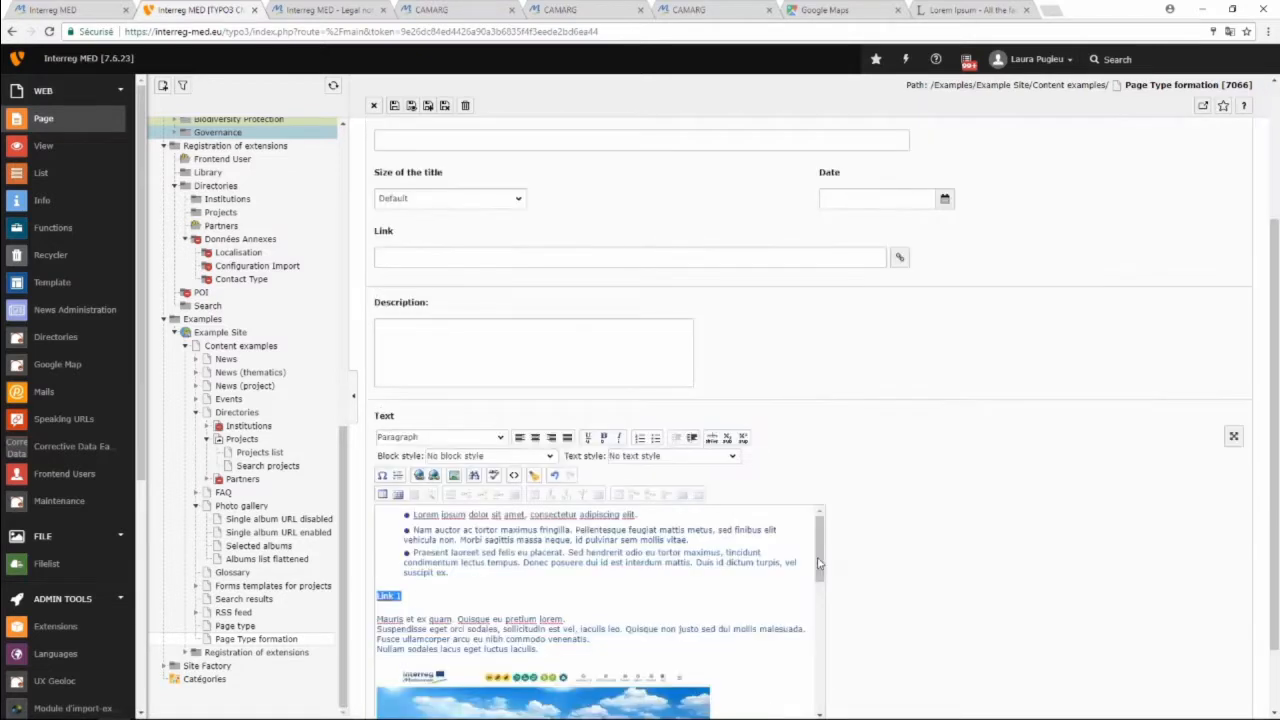
drag(414, 600, 357, 598)
click(584, 458)
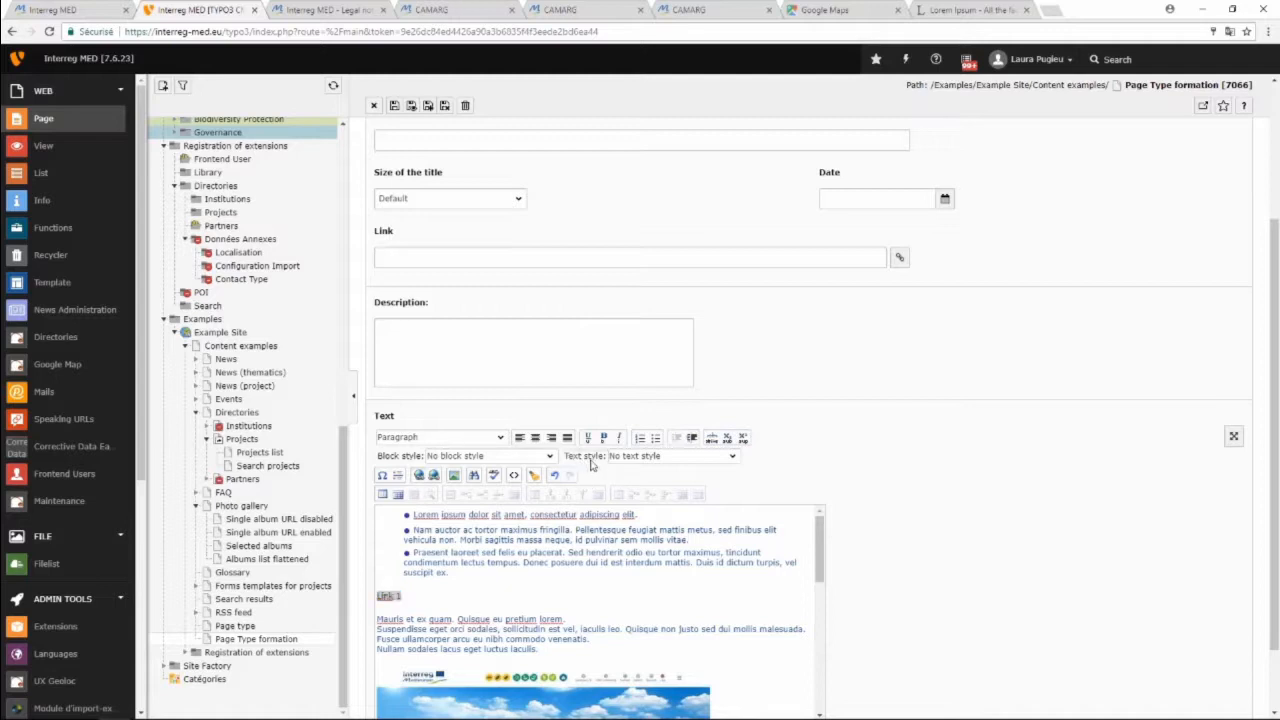
click(652, 459)
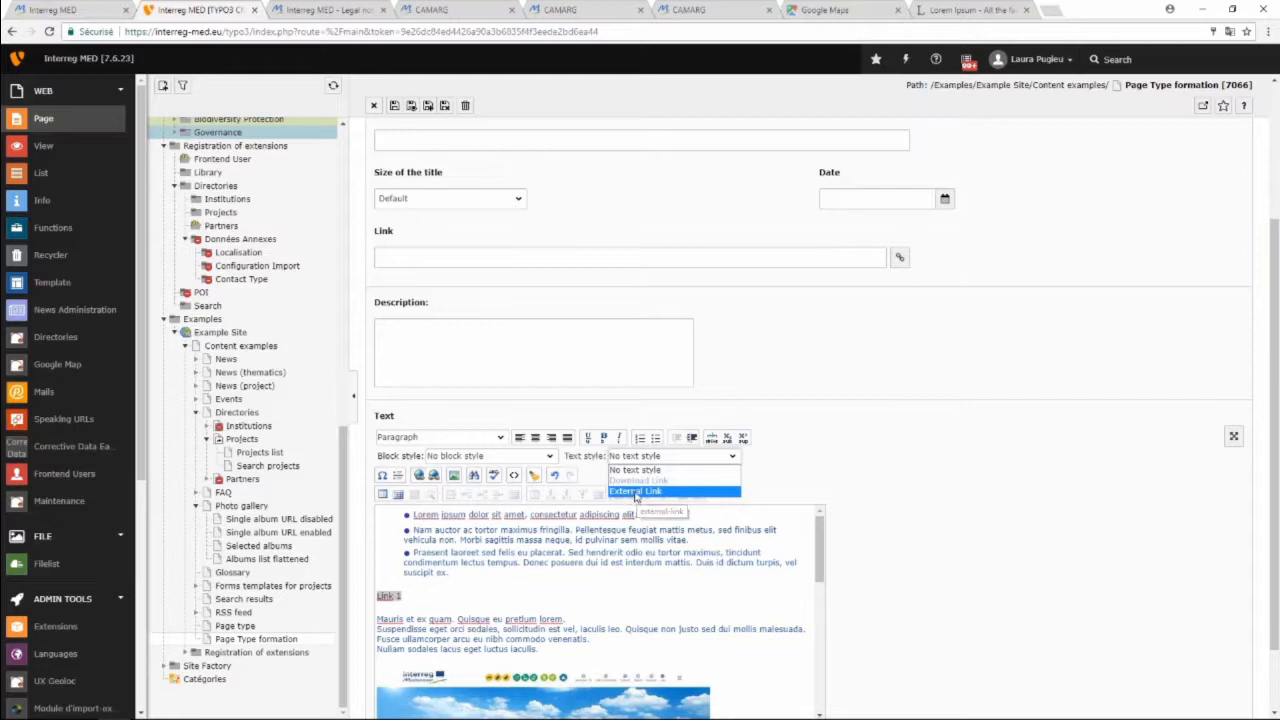
click(636, 491)
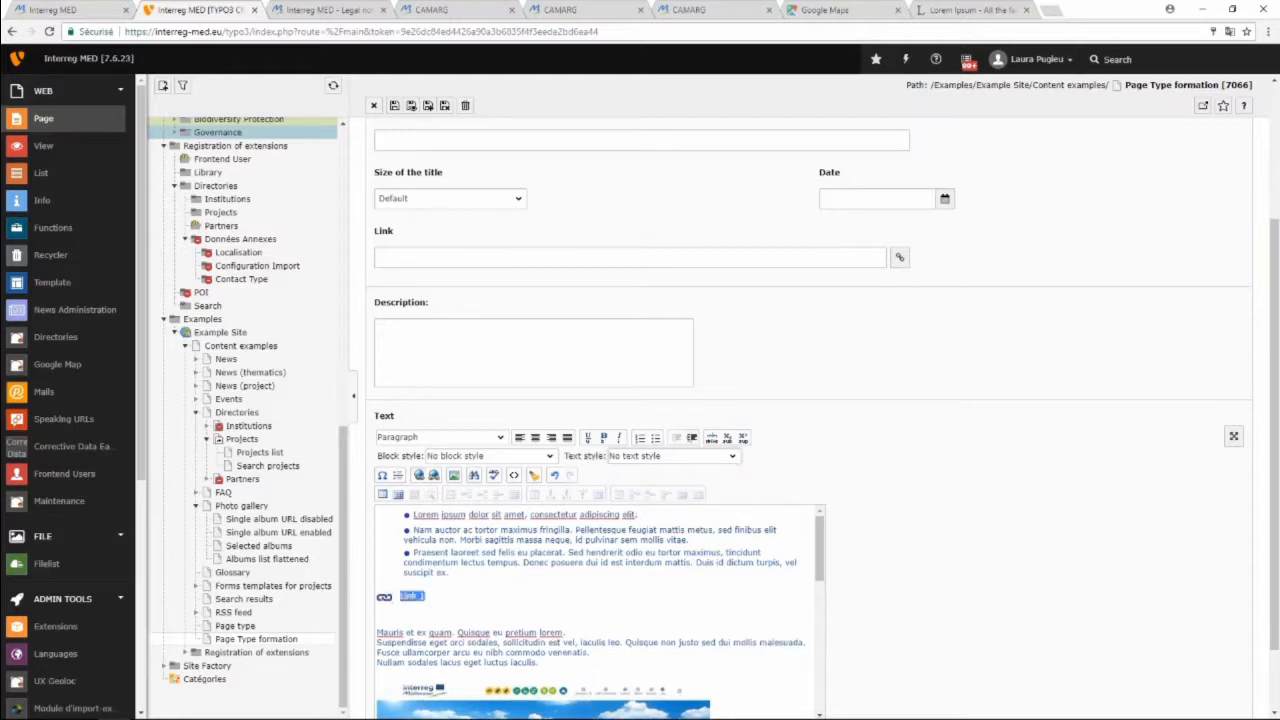
Add a new line reading "Upload document" below the "Link 1" line.
click(433, 596)
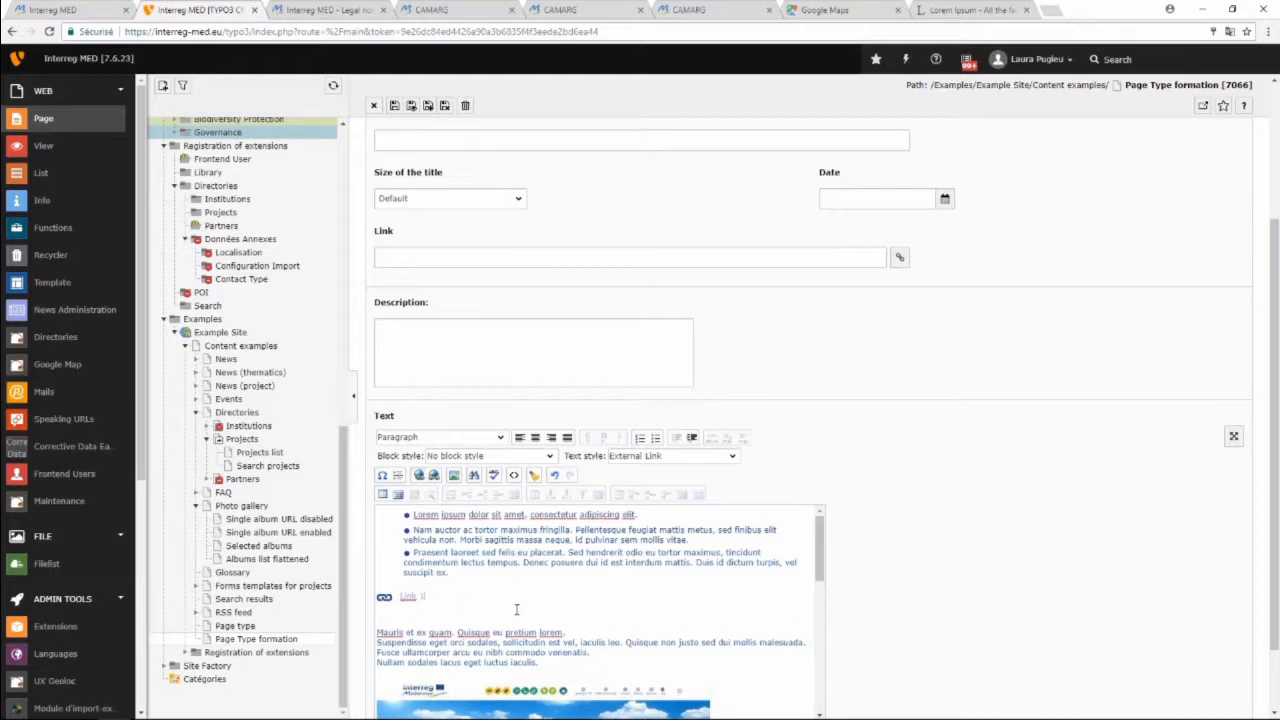
key(Return)
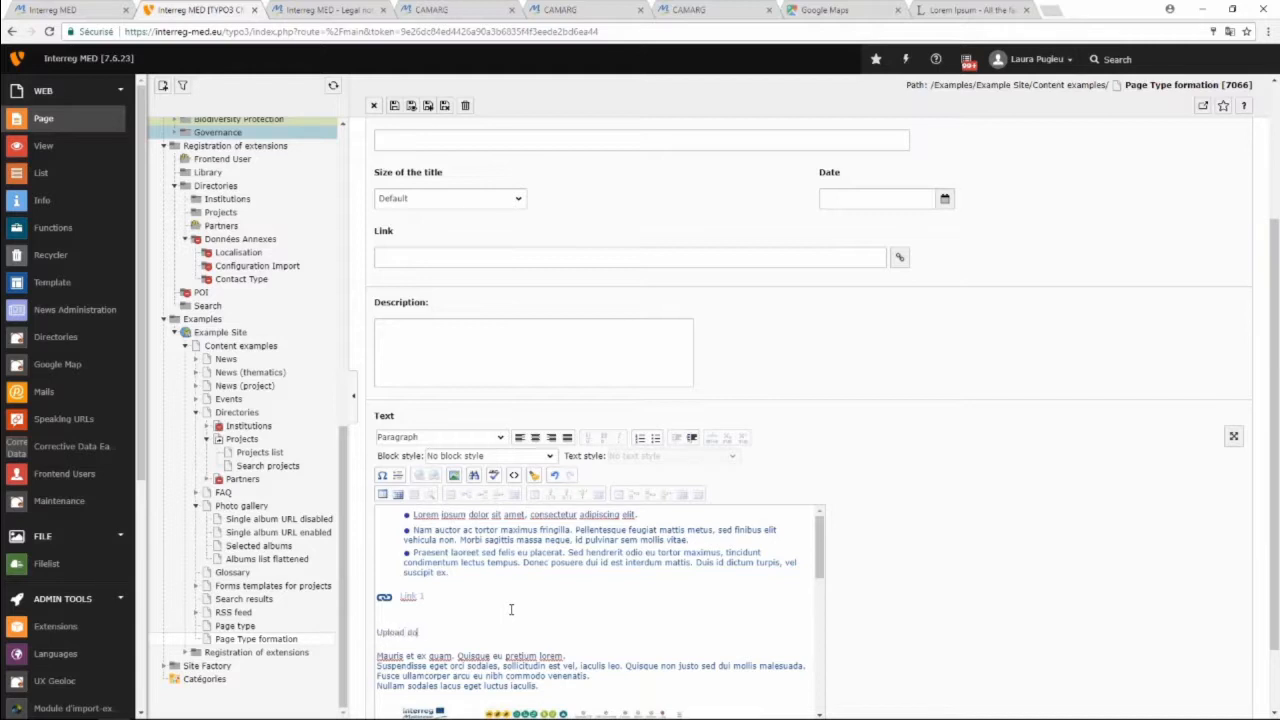
text(ent)
Select the text "Upload document" and open the link options for files.
drag(451, 632, 375, 632)
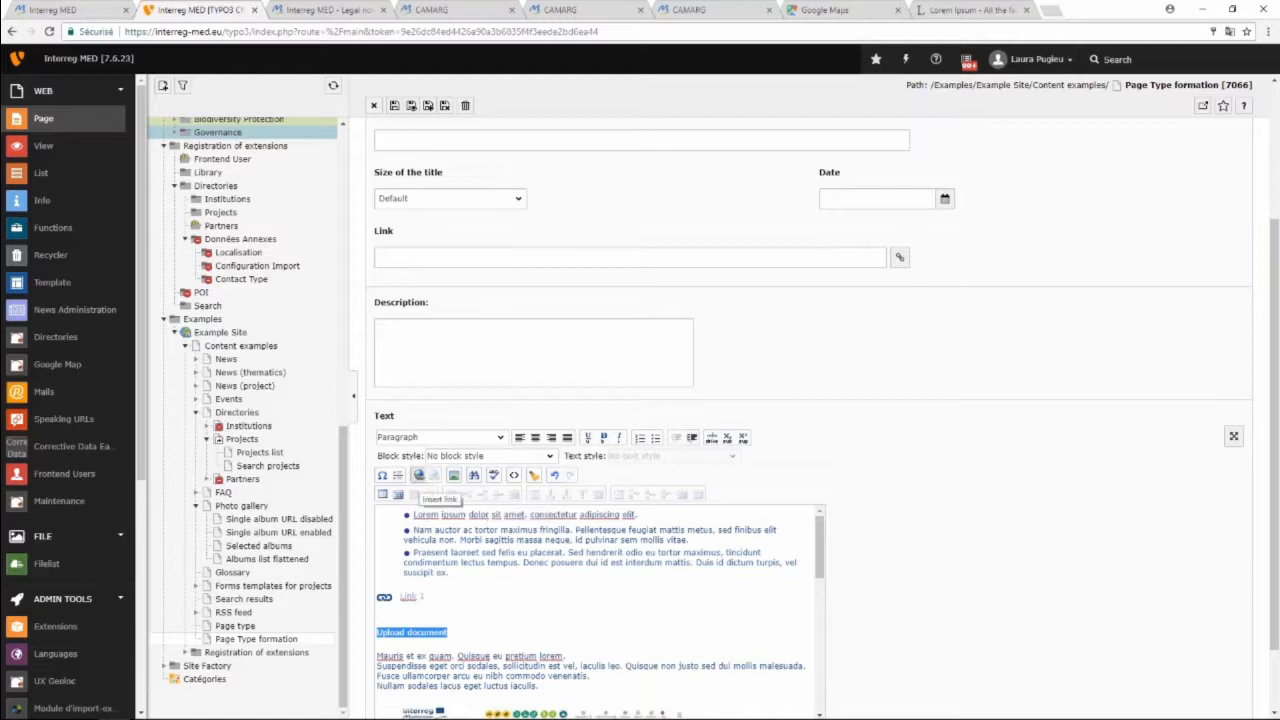
click(455, 480)
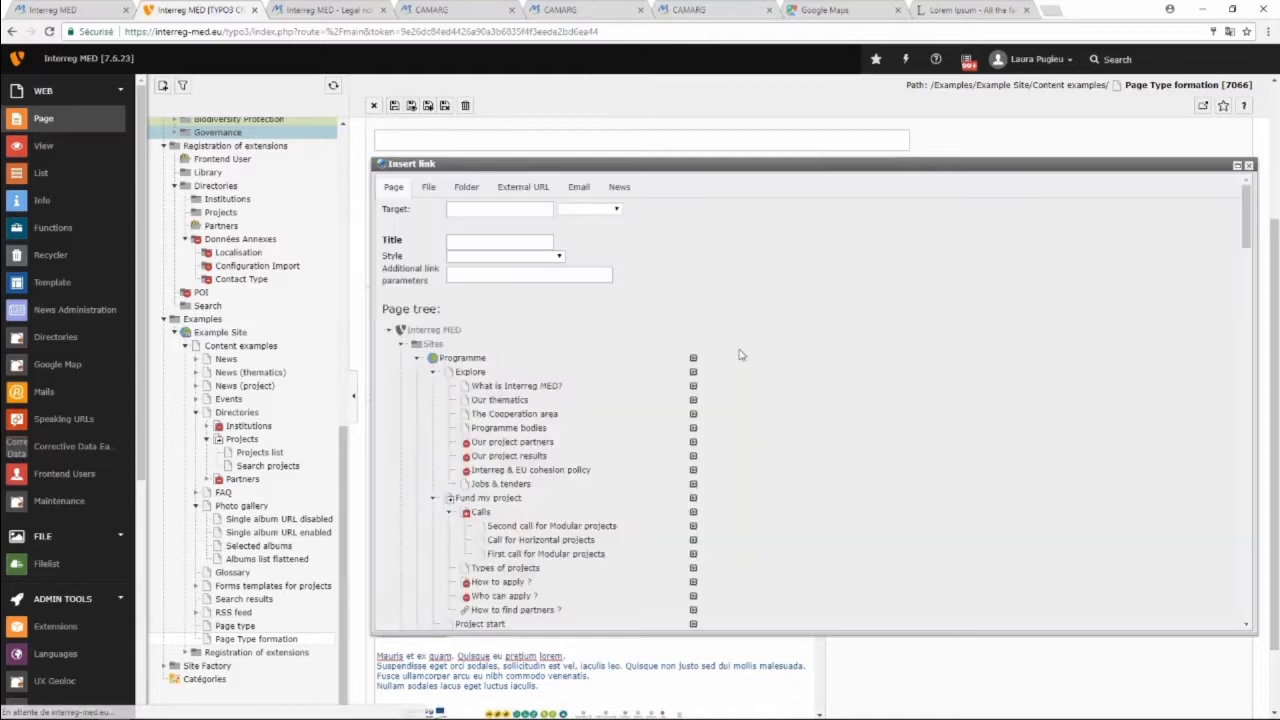
click(428, 187)
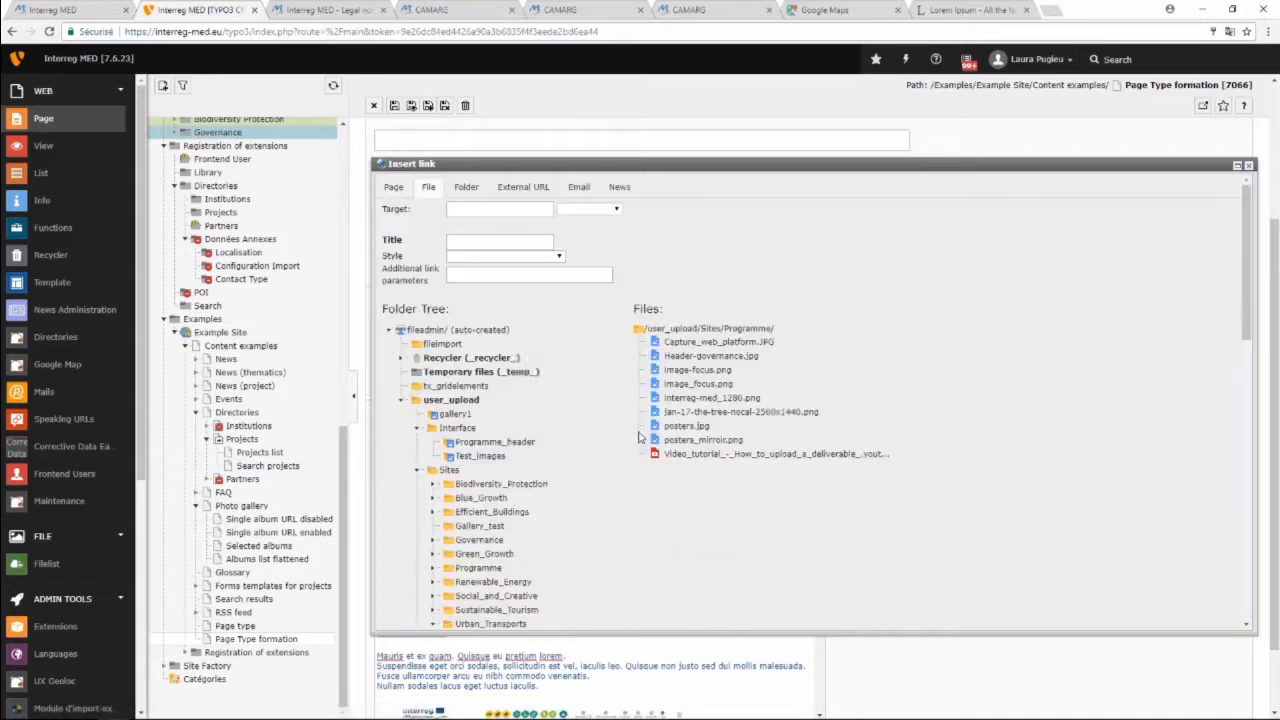
Browse the Programme folder under user_upload, Sites, checking its Explore subfolders Cooperation_area and Jobs_tenders for files to link.
scroll(527, 474, down, 1)
scroll(565, 420, down, 1)
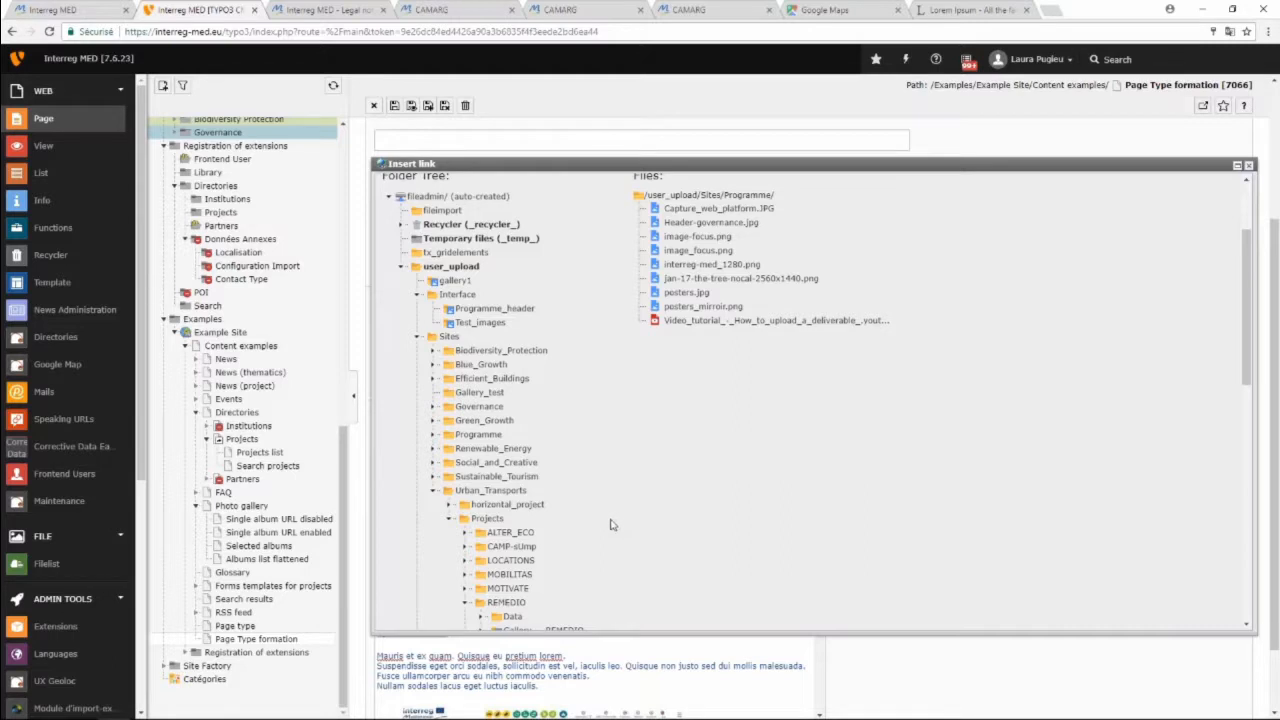
scroll(584, 503, down, 1)
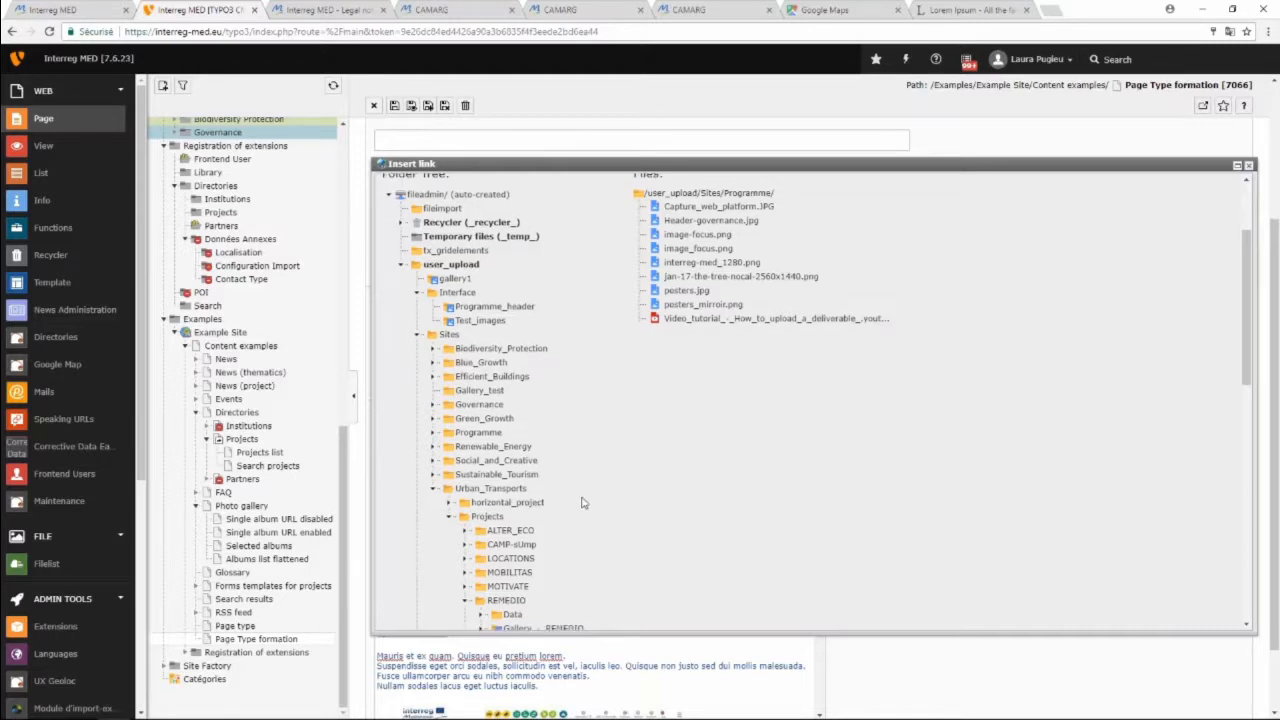
scroll(584, 503, down, 1)
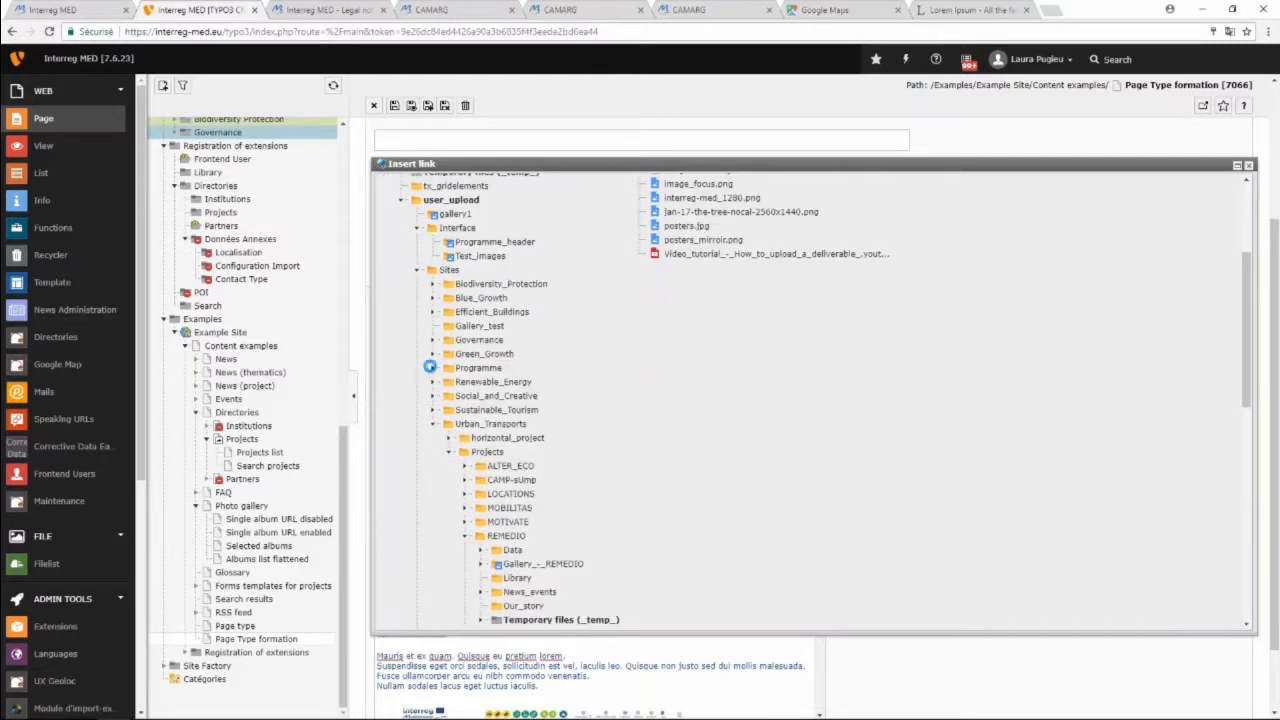
click(432, 368)
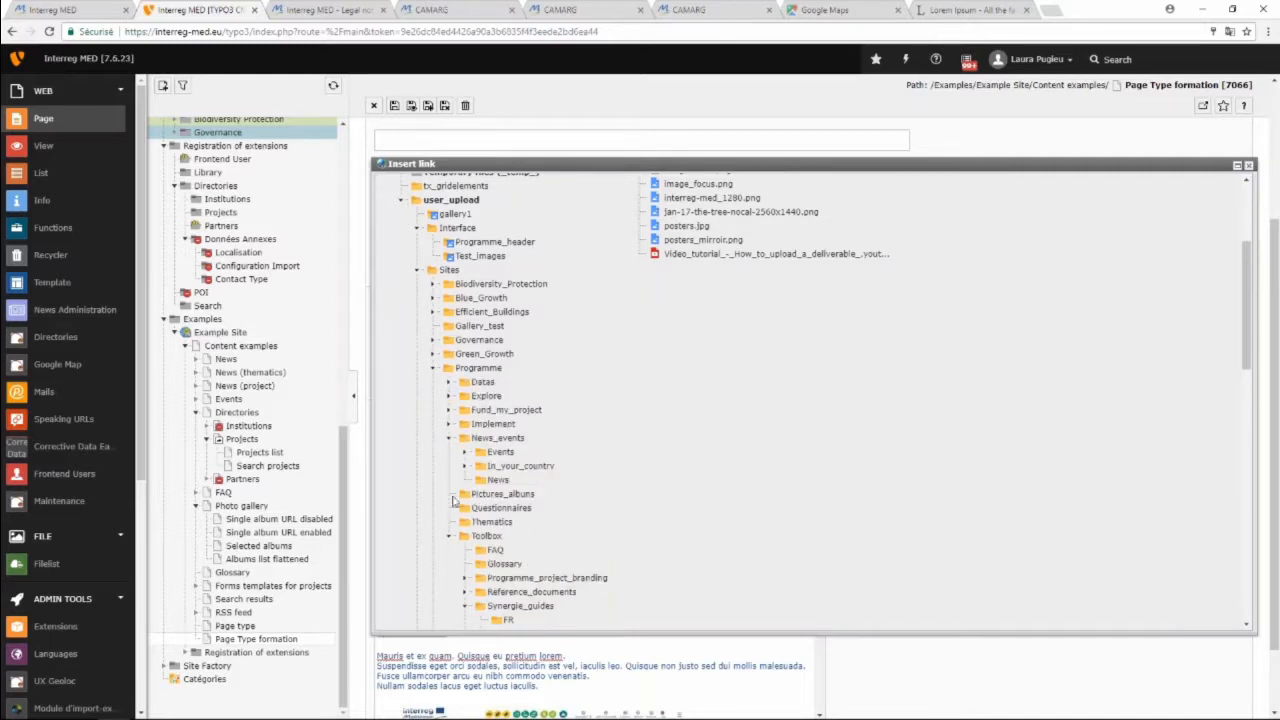
click(448, 396)
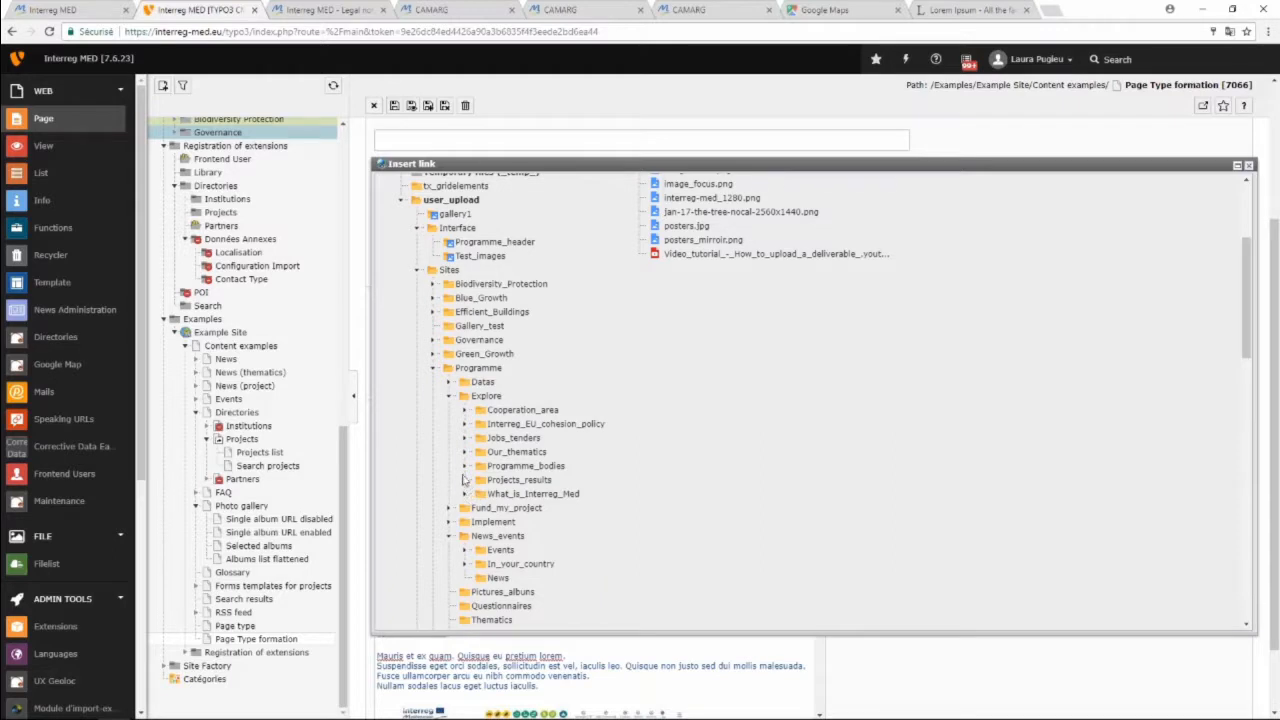
click(464, 410)
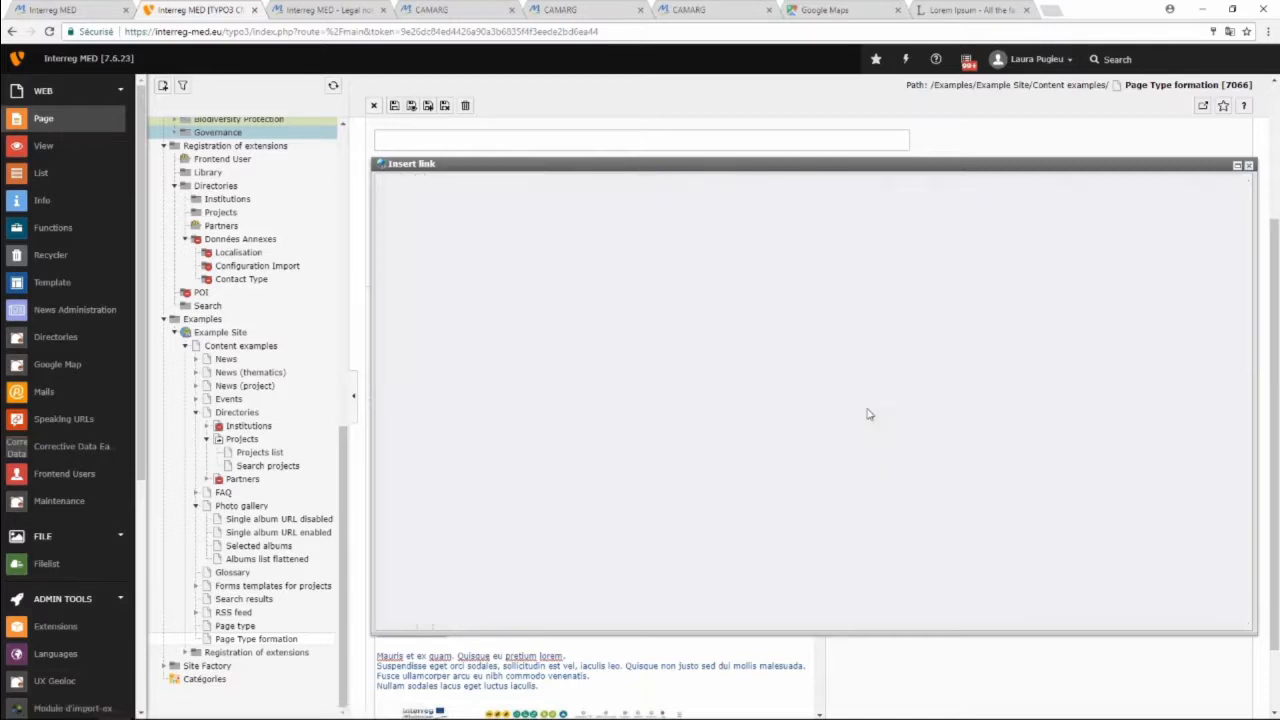
scroll(805, 390, down, 1)
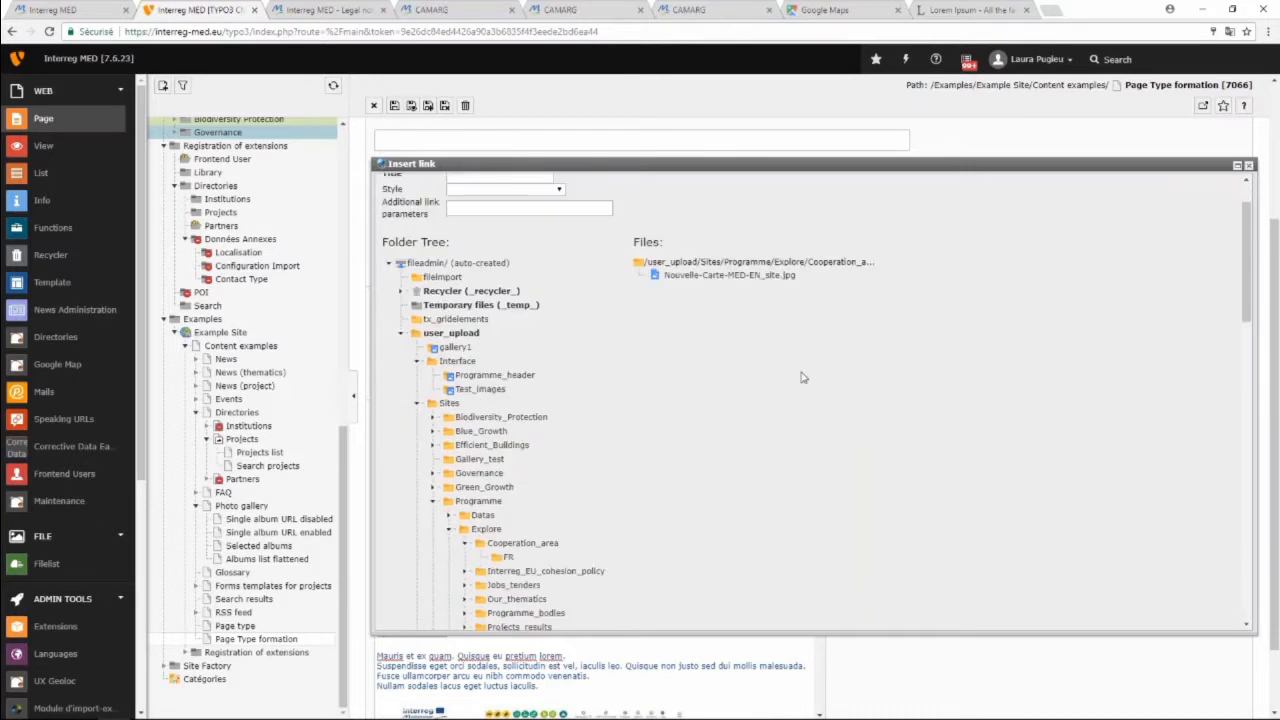
scroll(697, 435, down, 2)
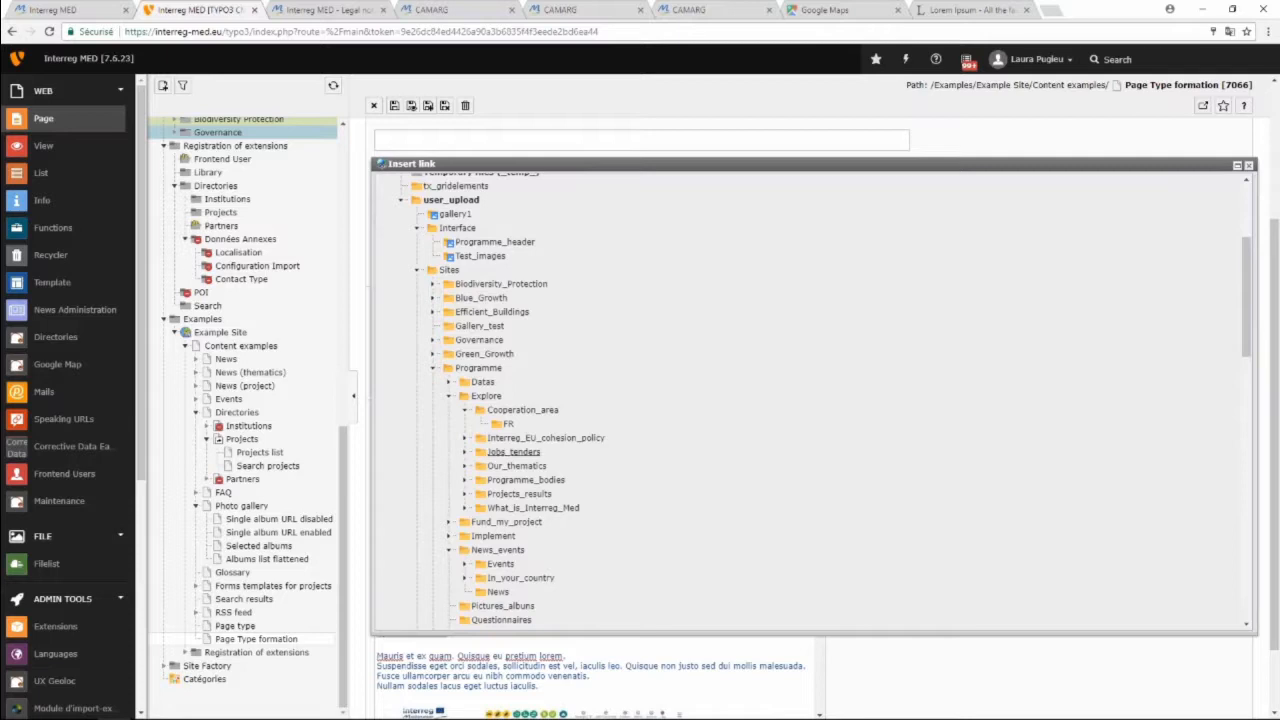
click(464, 452)
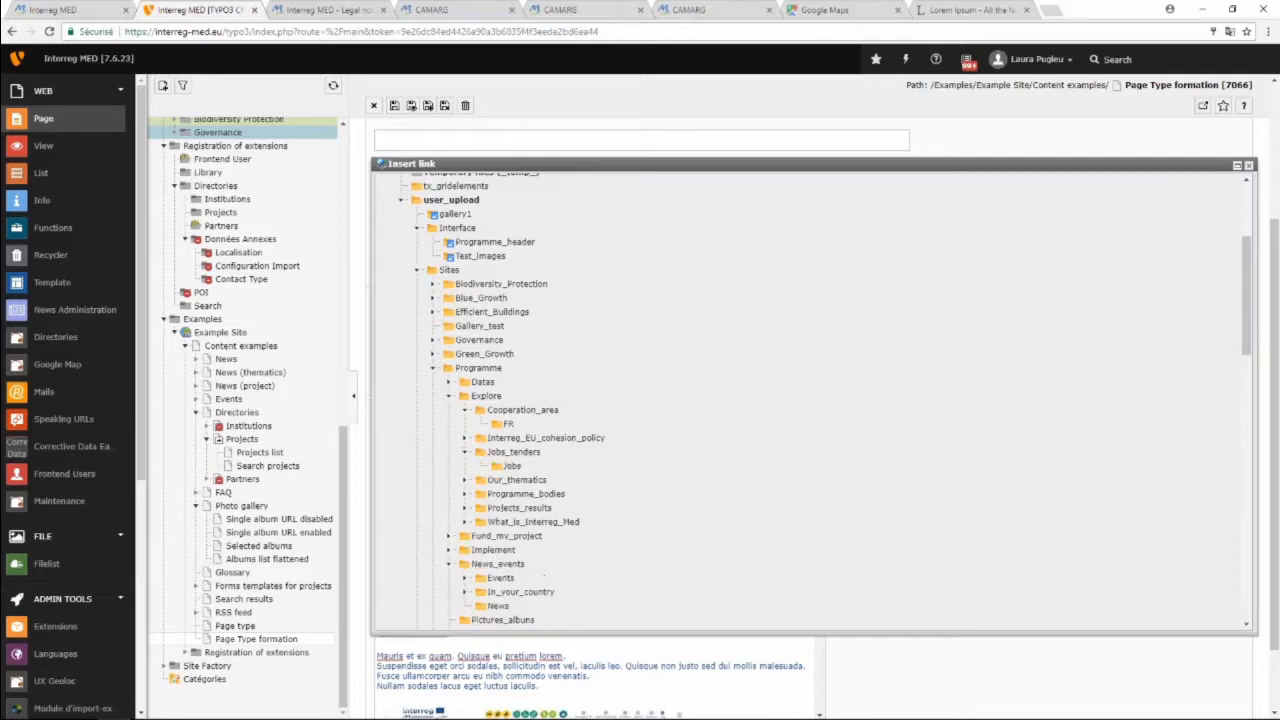
click(514, 453)
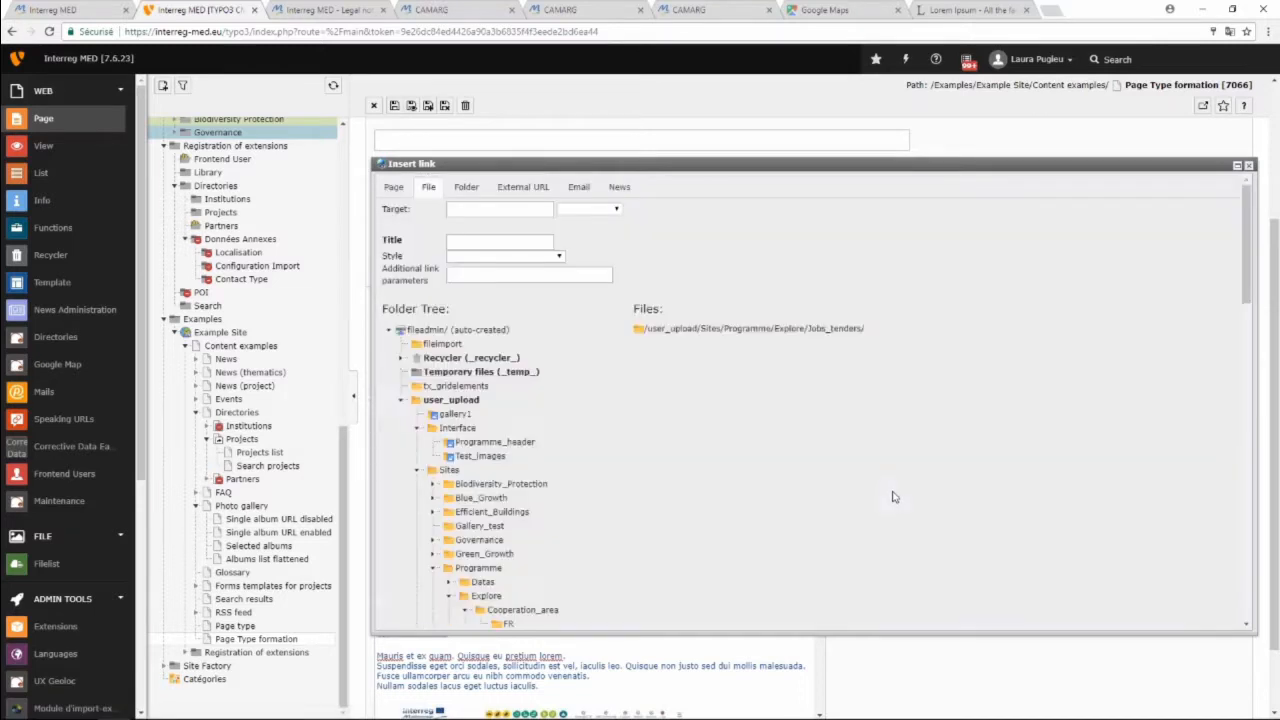
scroll(788, 411, down, 1)
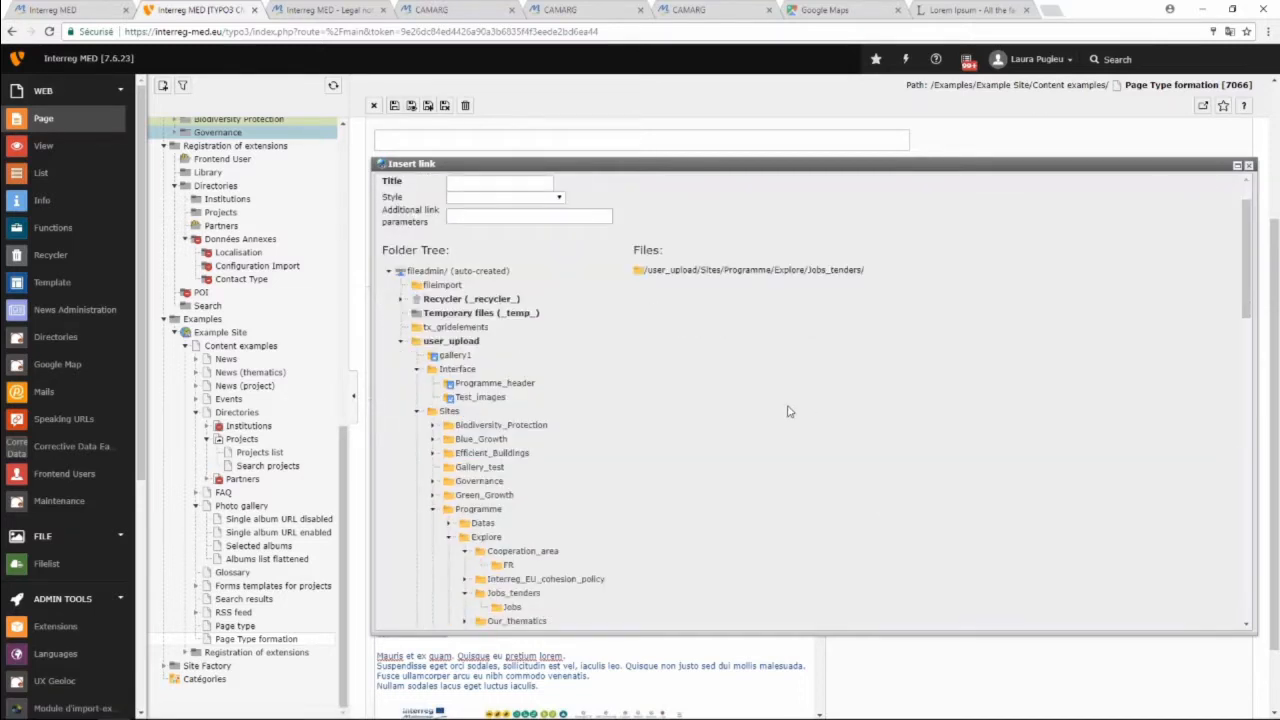
scroll(788, 411, down, 2)
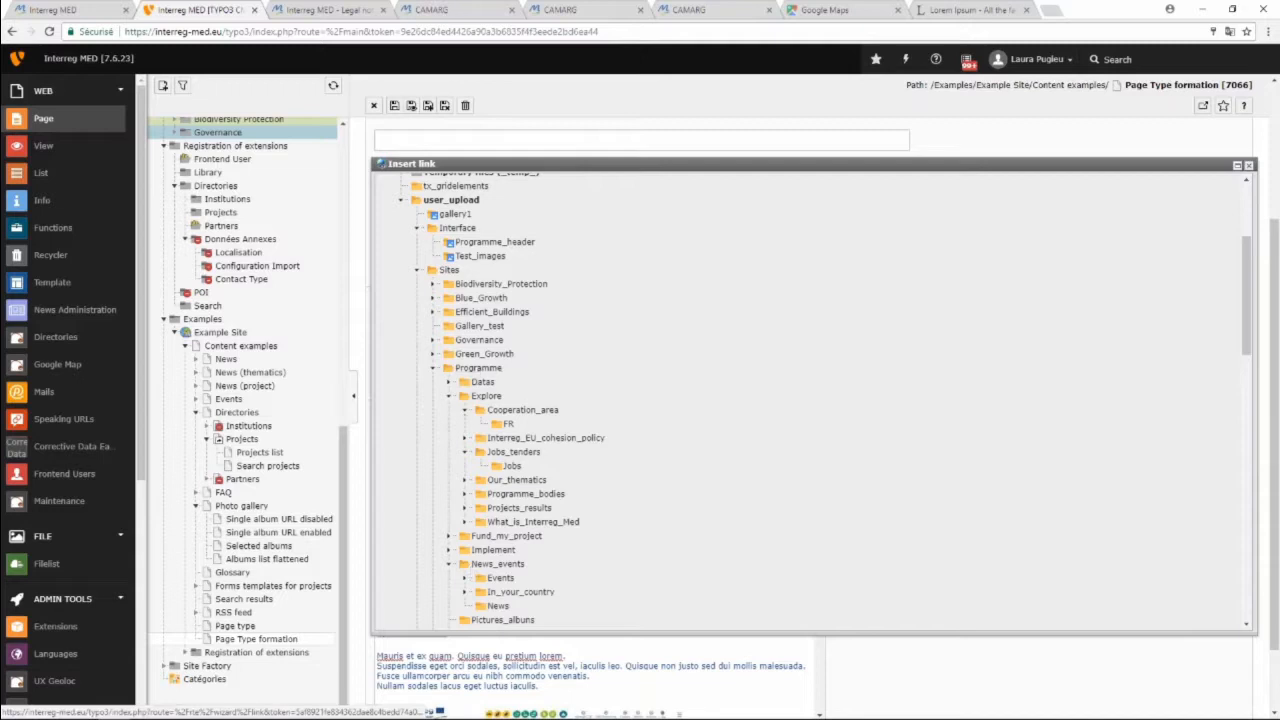
Link "Upload document" to Agenda-2.2.2017_Croatia.pdf from the Programme, News_events, Events folder.
scroll(465, 423, down, 1)
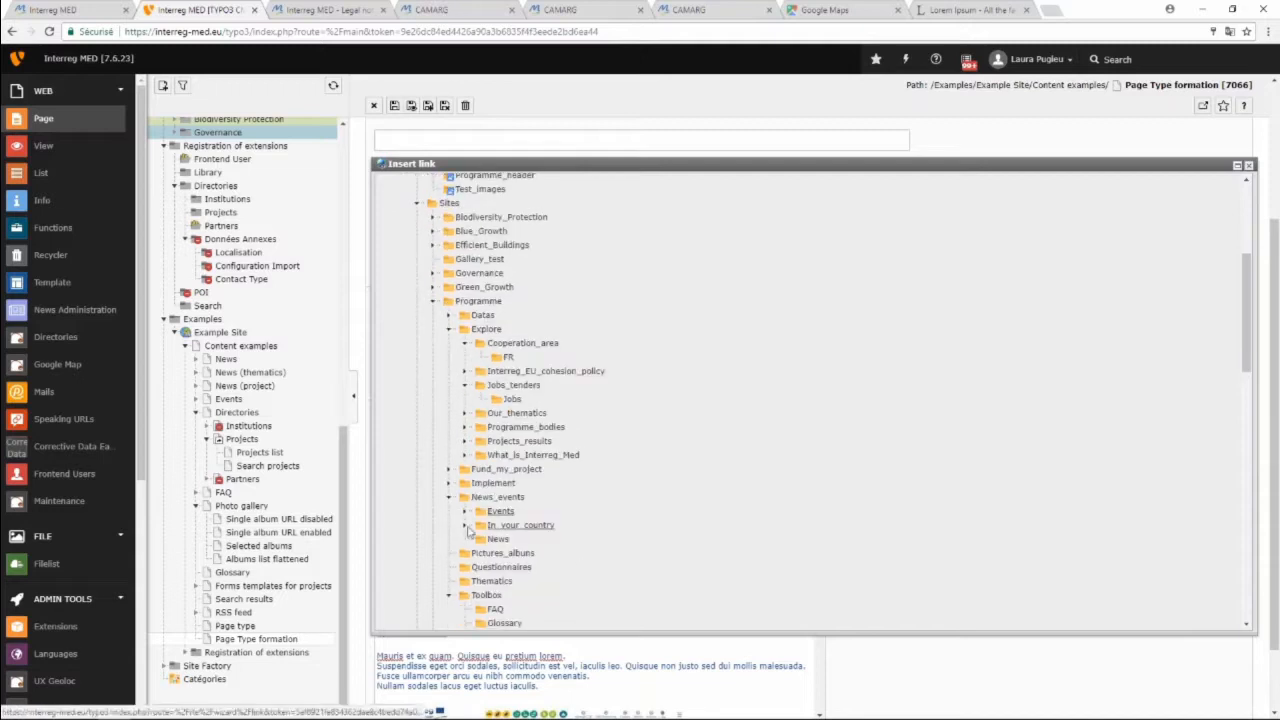
click(500, 511)
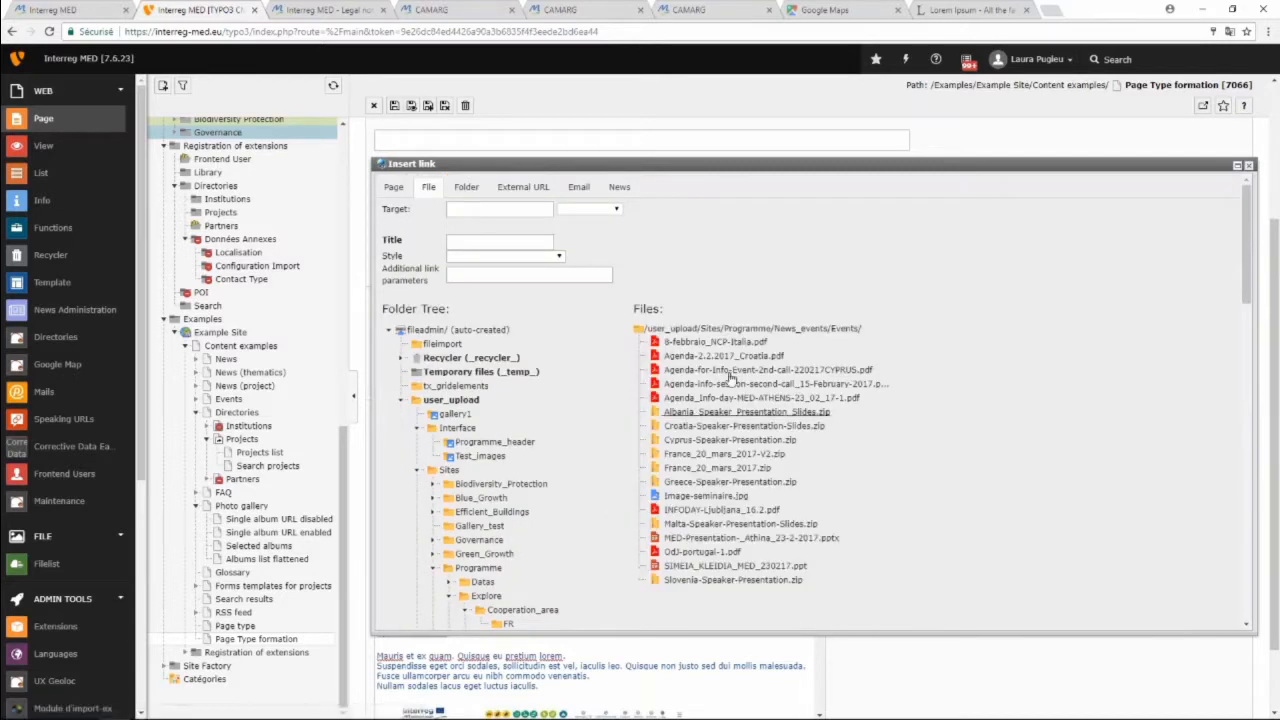
click(724, 356)
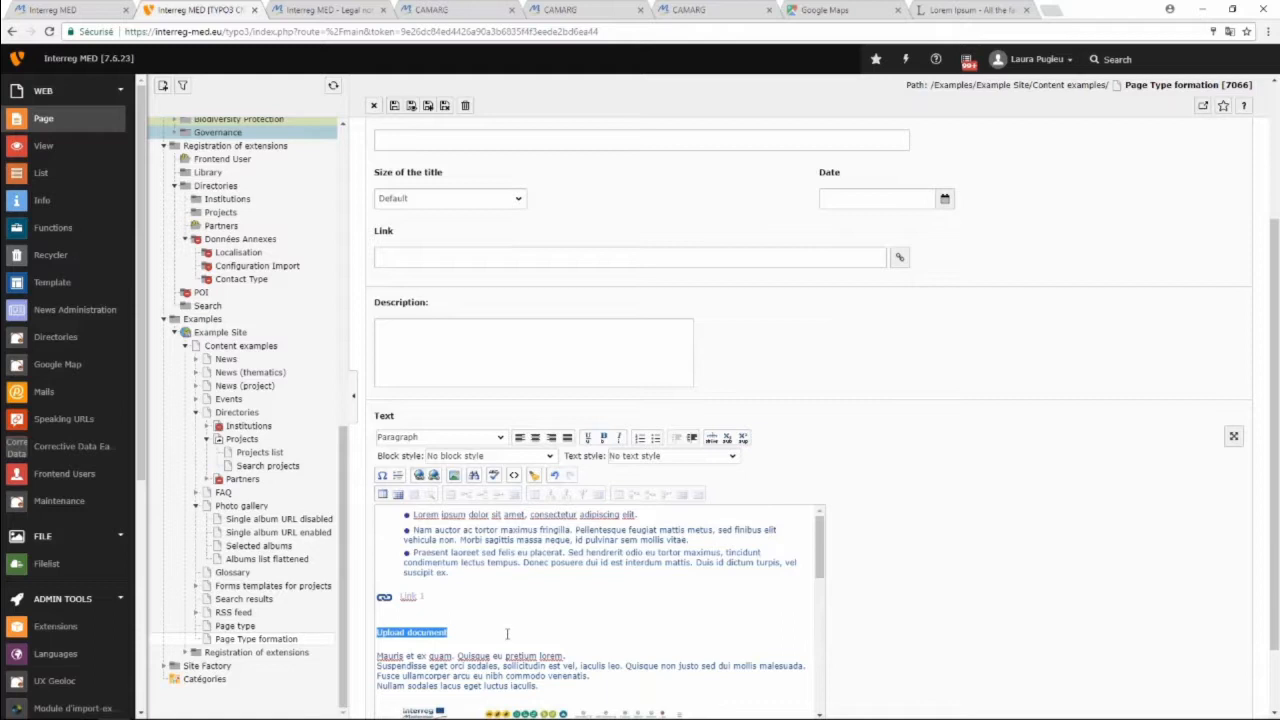
Apply the Download Link text style to the linked text "Upload document".
click(450, 636)
drag(450, 635, 352, 633)
click(460, 633)
drag(453, 633, 361, 628)
click(632, 458)
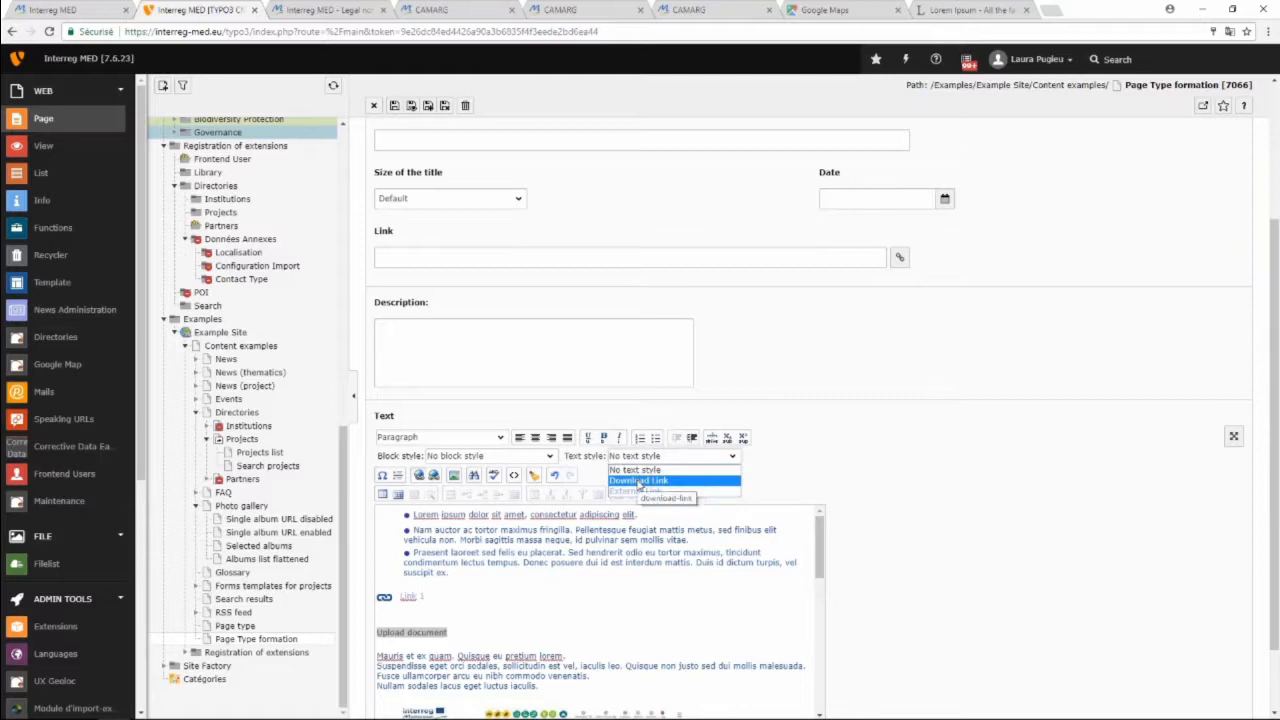
click(638, 481)
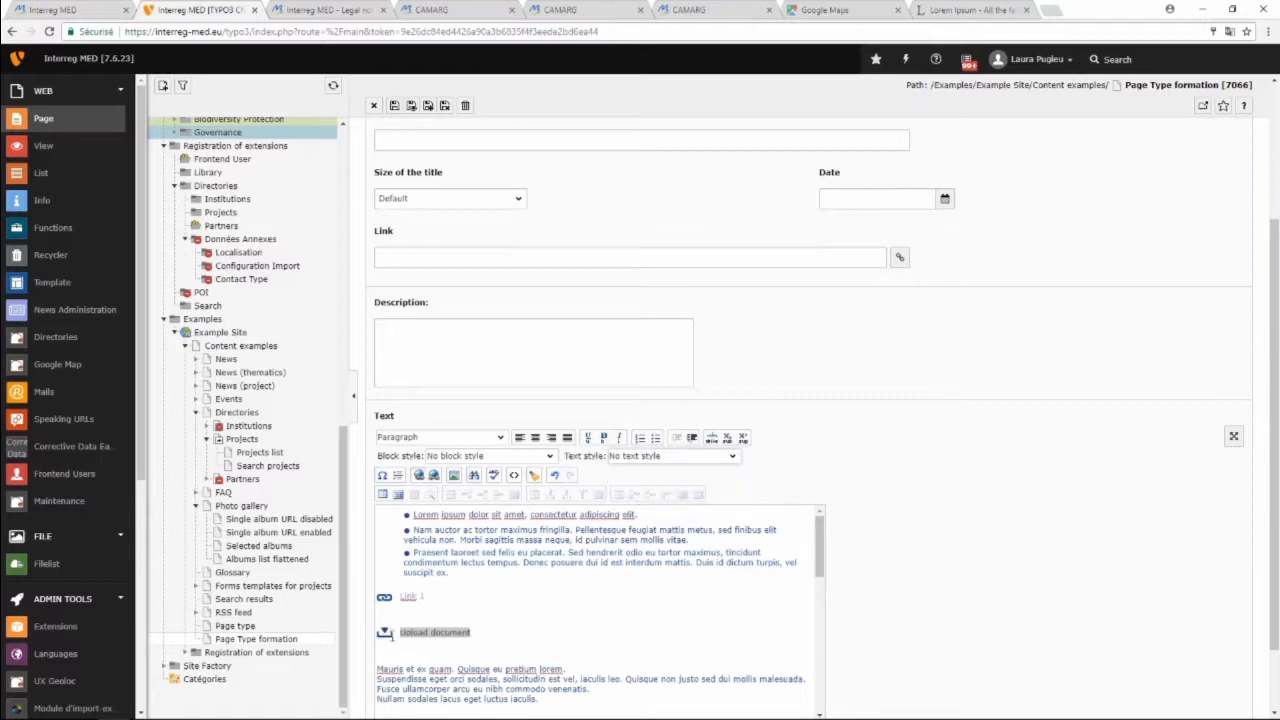
click(498, 637)
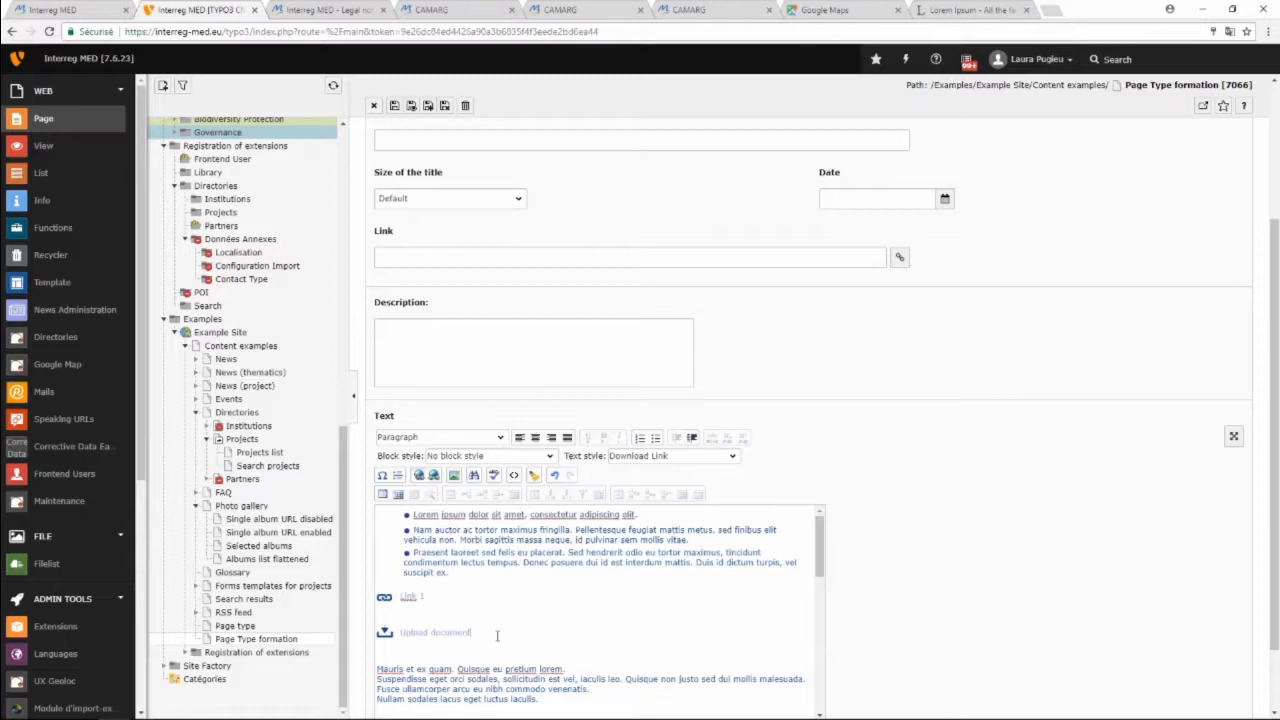
Modify the link on "Link 1" so its target is New window, and update it.
click(435, 598)
triple_click(419, 598)
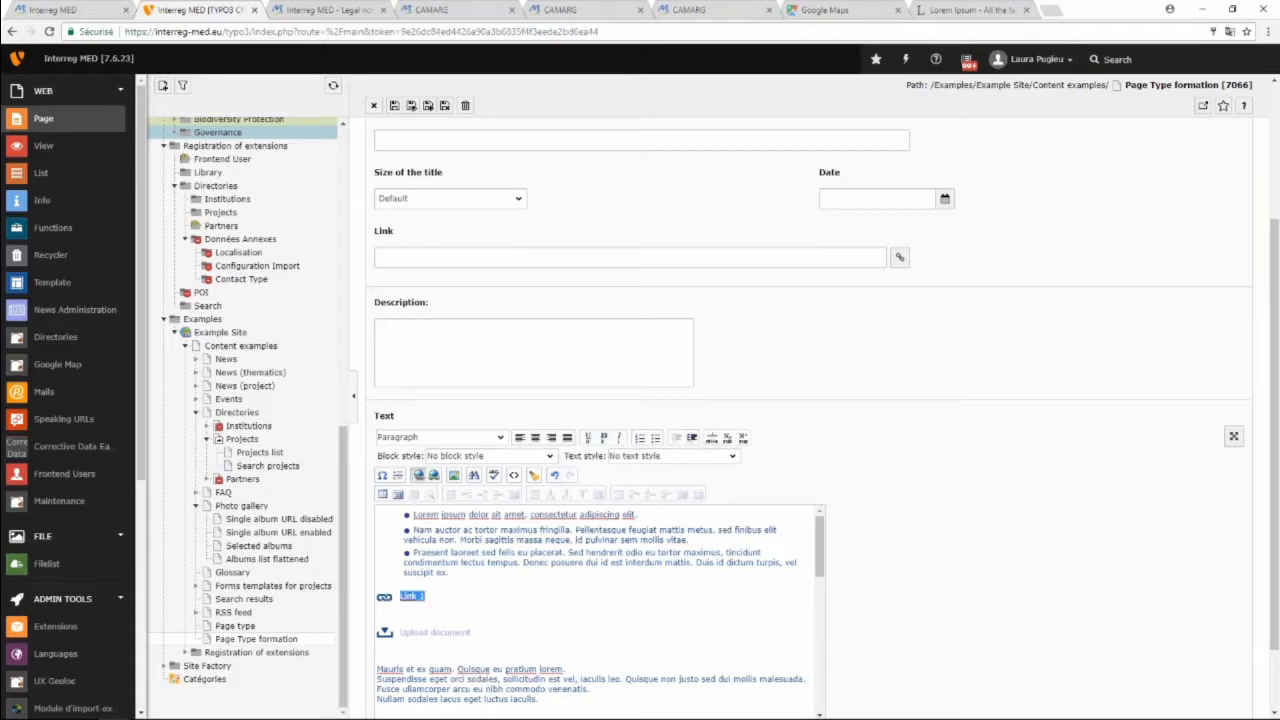
click(418, 476)
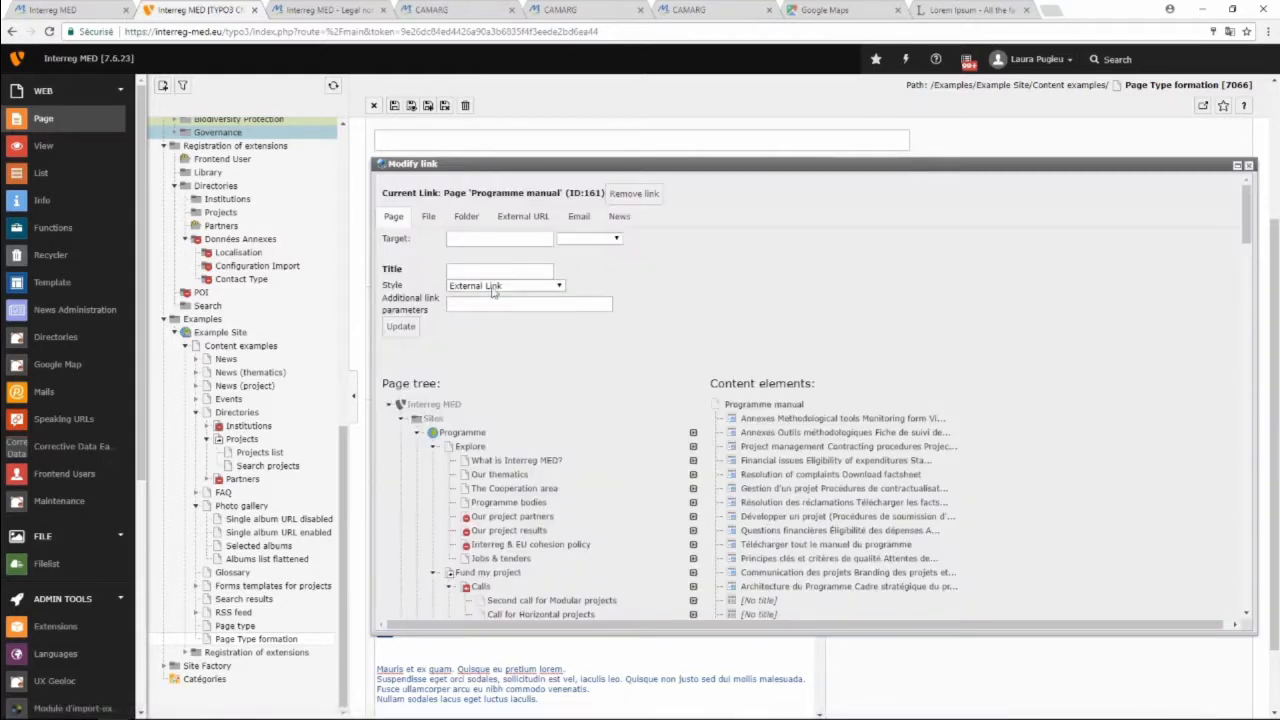
drag(383, 239, 411, 239)
click(592, 240)
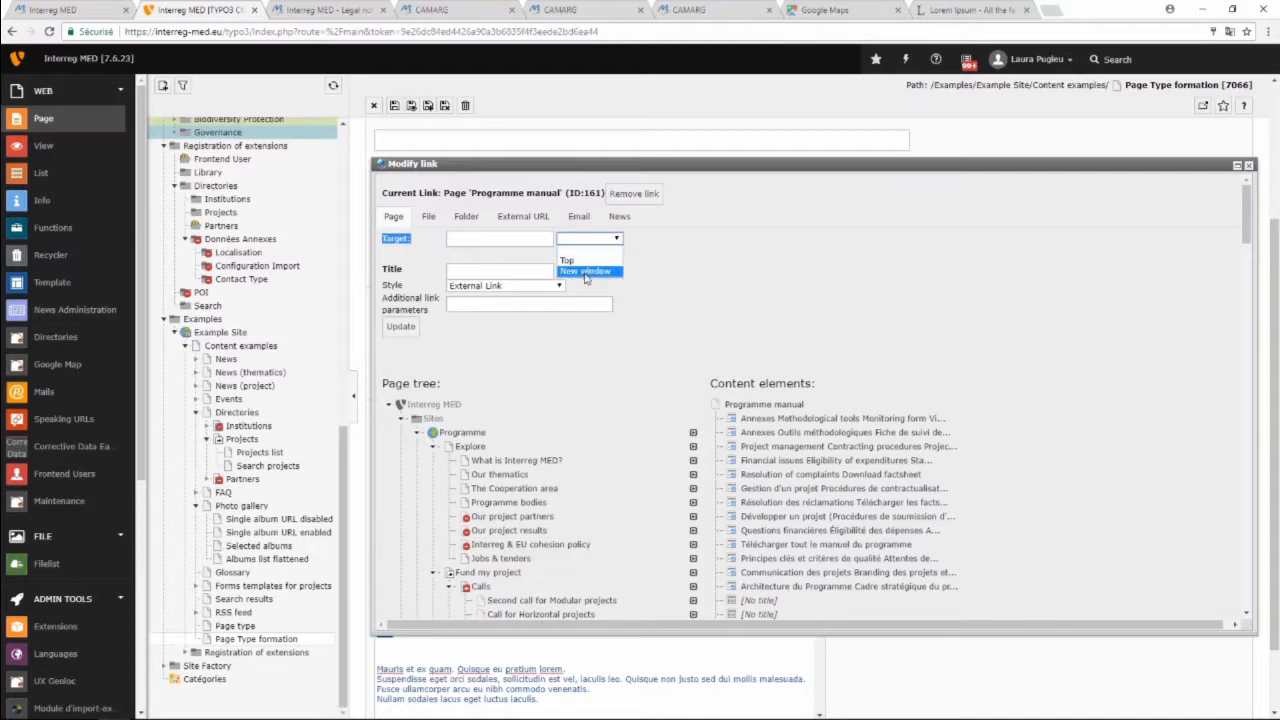
click(585, 272)
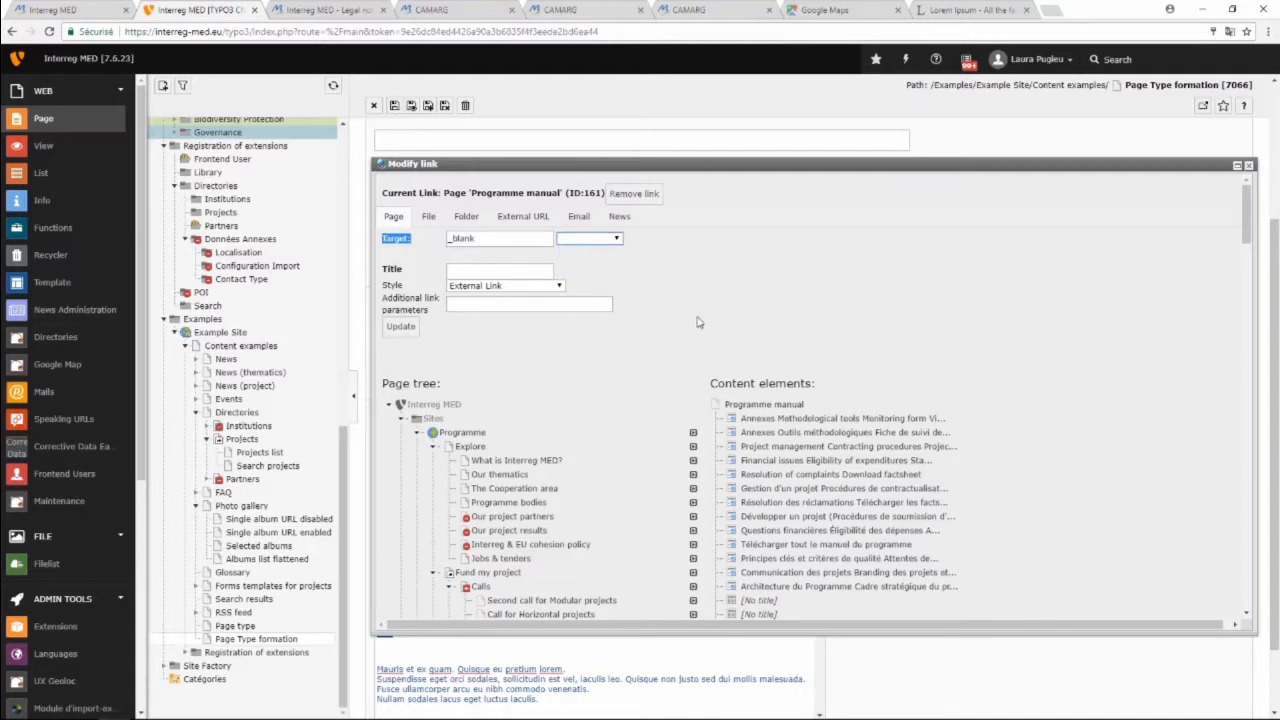
scroll(694, 319, down, 1)
scroll(694, 319, down, 1)
click(400, 261)
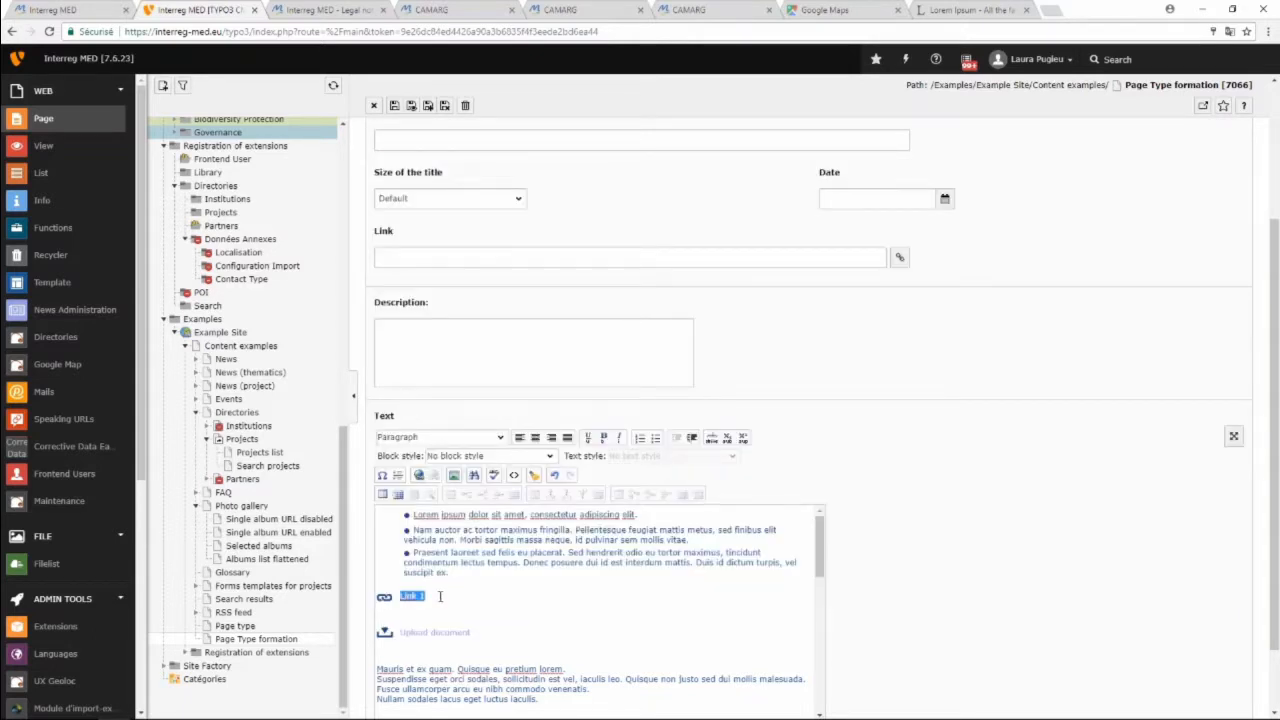
click(434, 596)
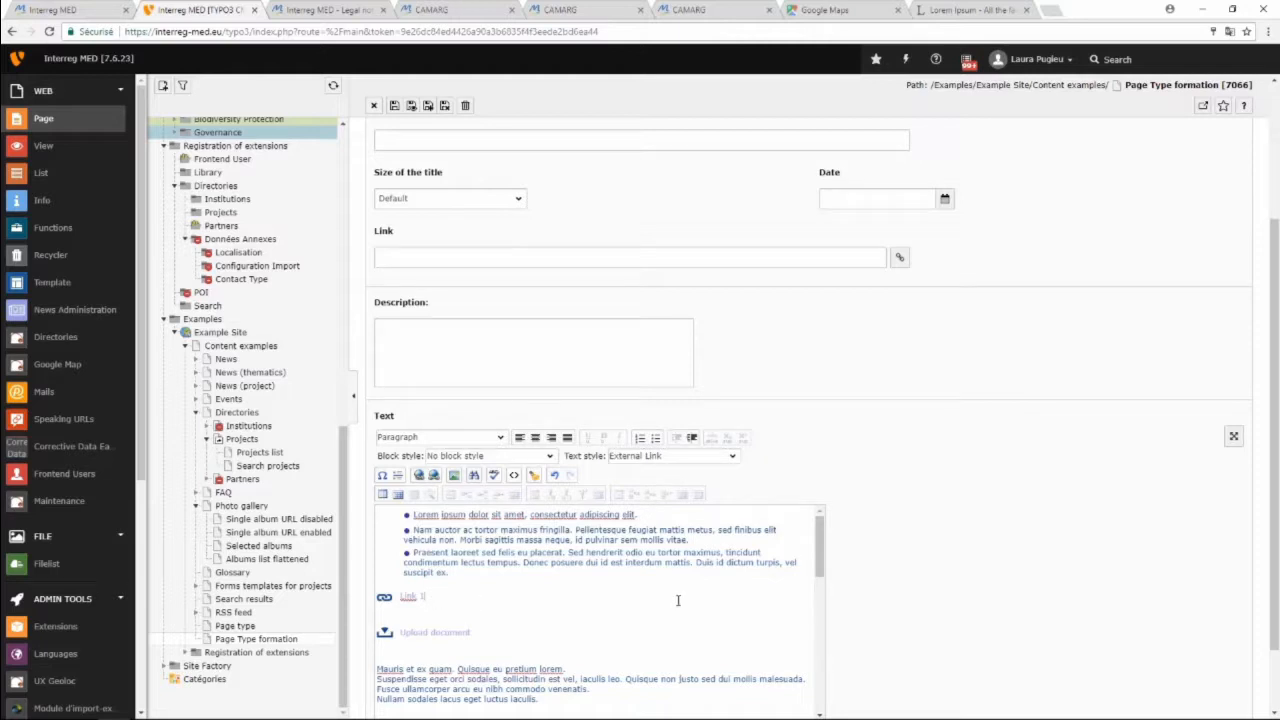
Save the content element and preview the Page Type formation page down to the "Link 1" and "Upload document" links.
scroll(554, 631, down, 3)
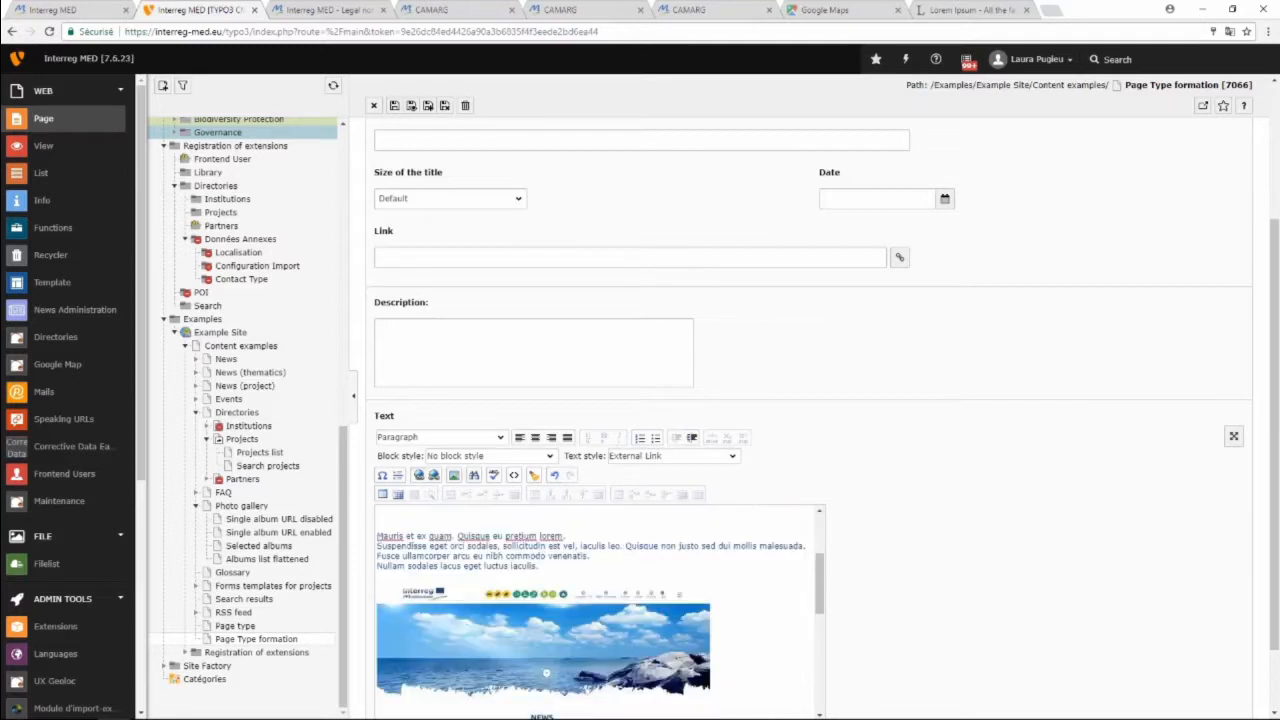
scroll(502, 628, up, 3)
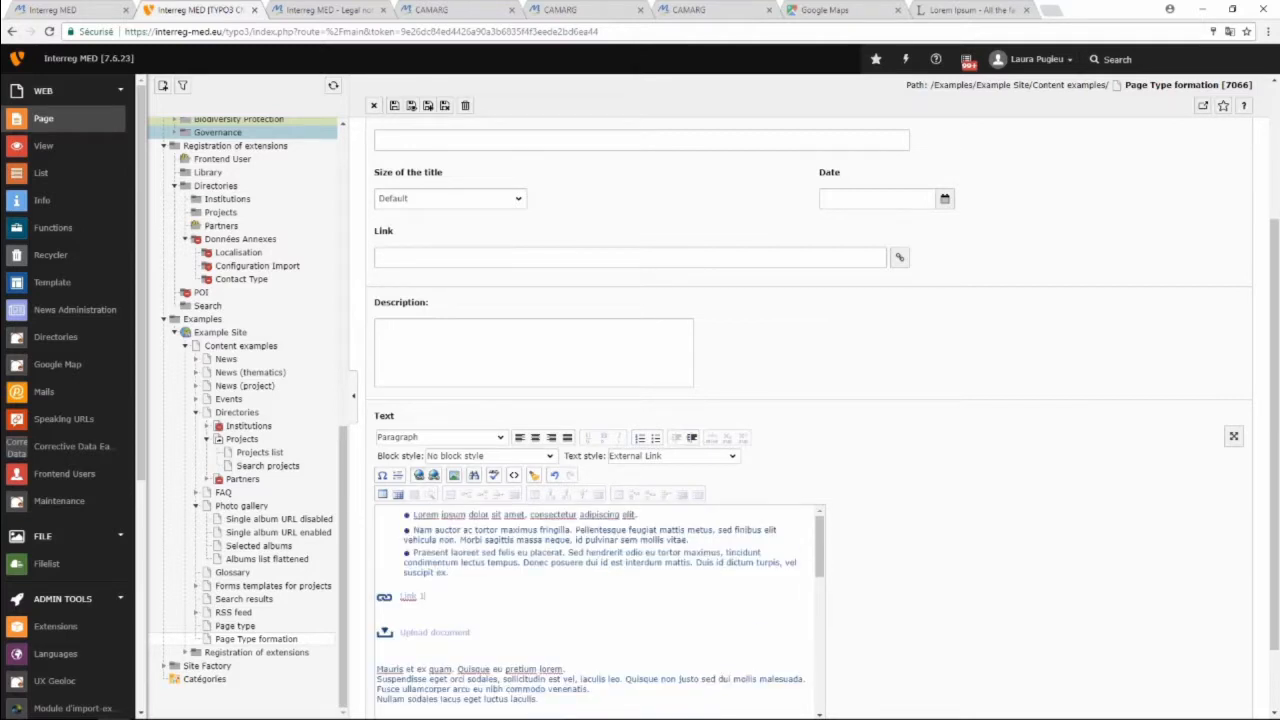
key(ctrl+Tab)
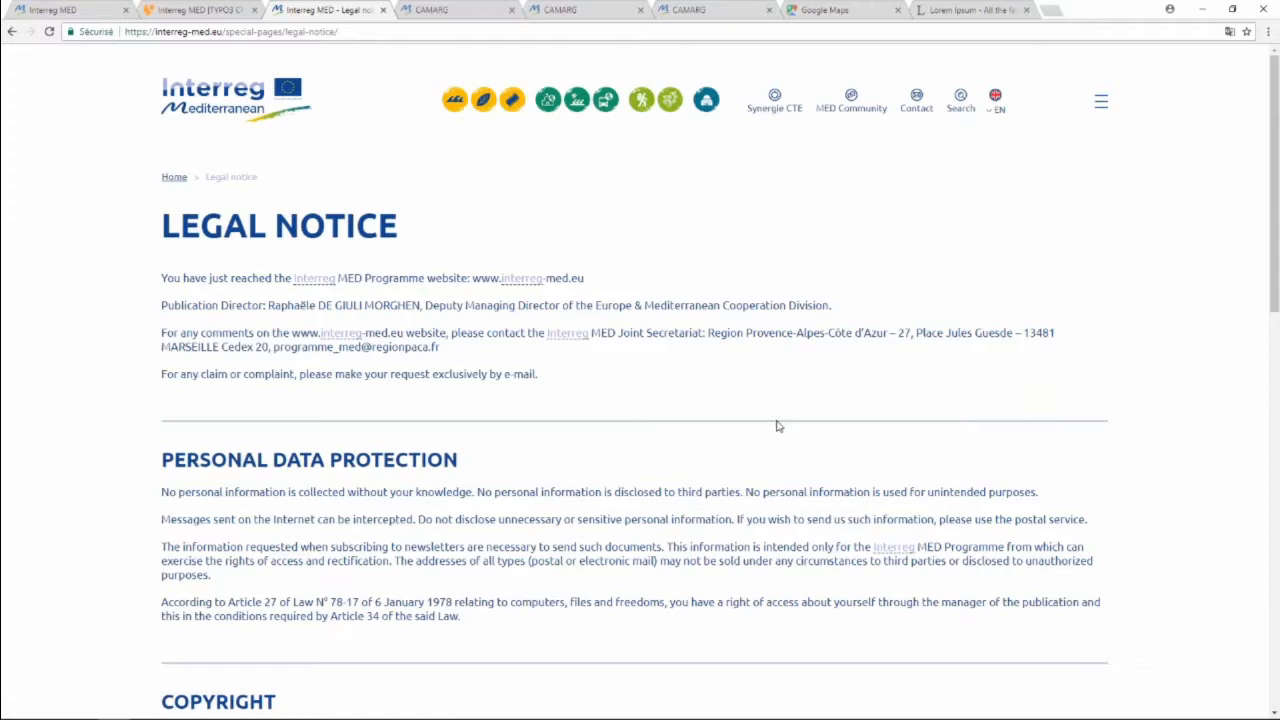
key(F5)
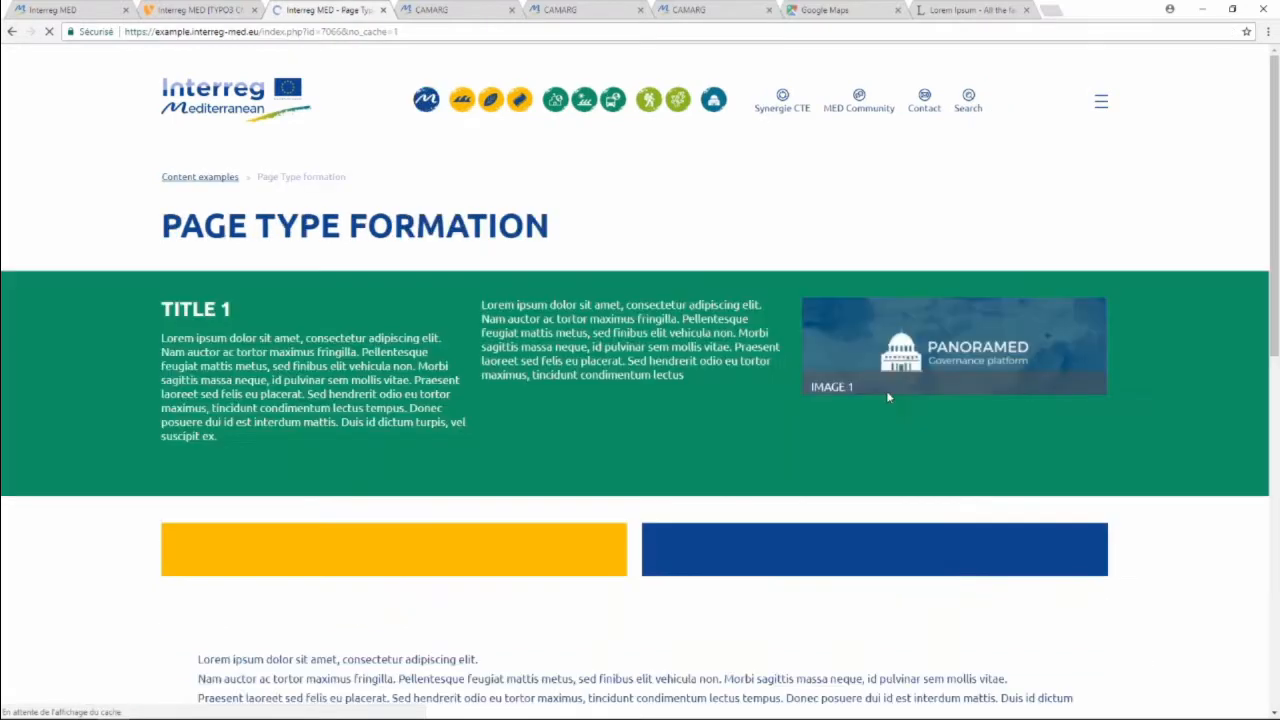
scroll(836, 390, down, 5)
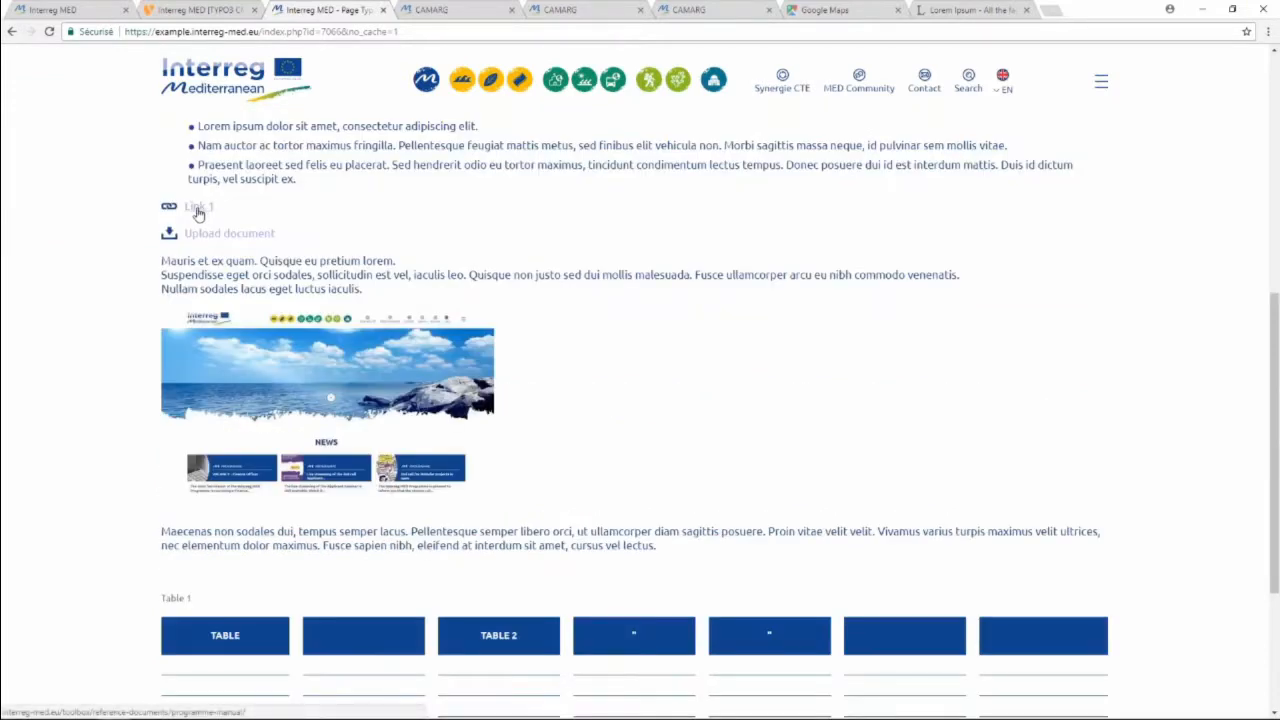
Test "Link 1" and the "Upload document" link on the previewed page.
click(198, 210)
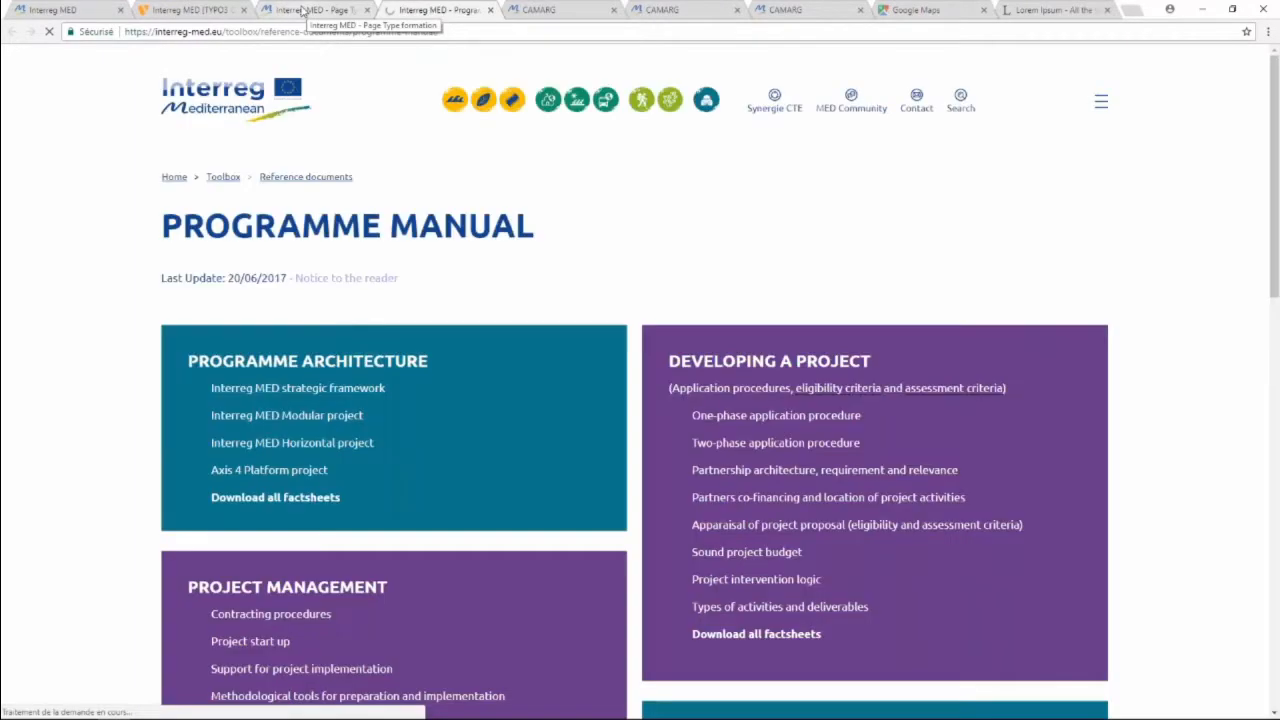
click(302, 10)
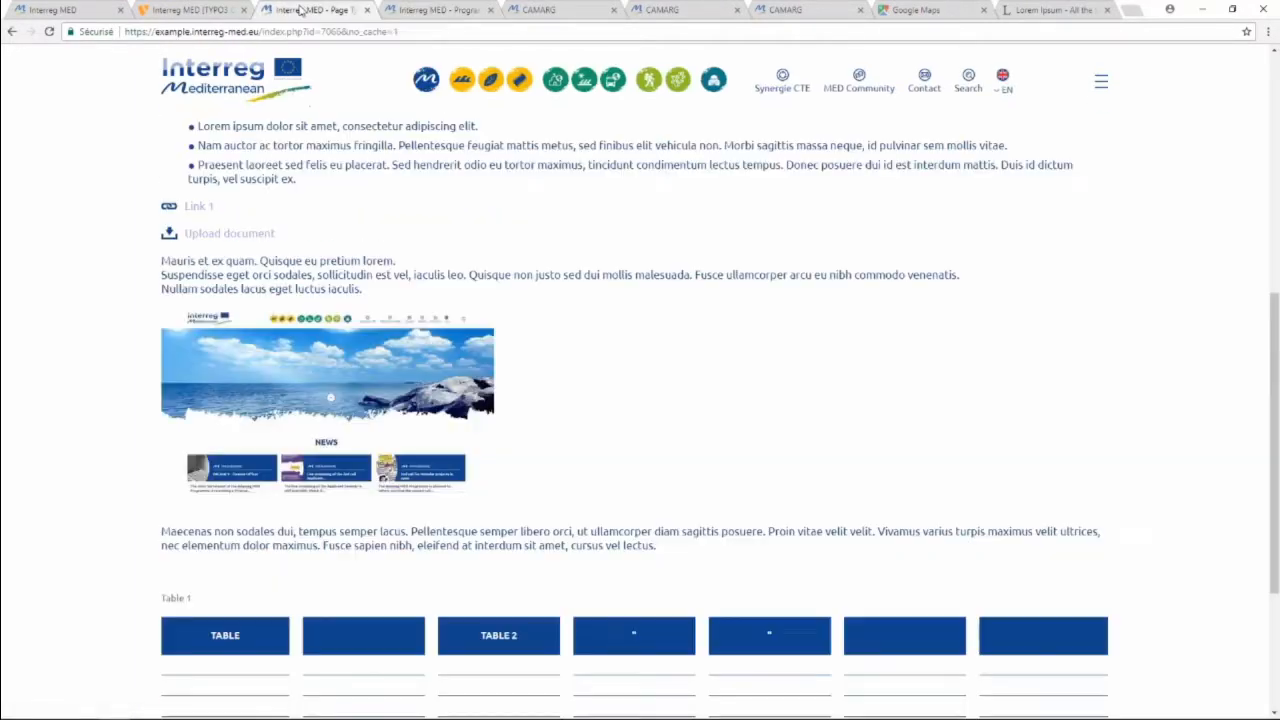
click(419, 12)
click(323, 12)
click(220, 243)
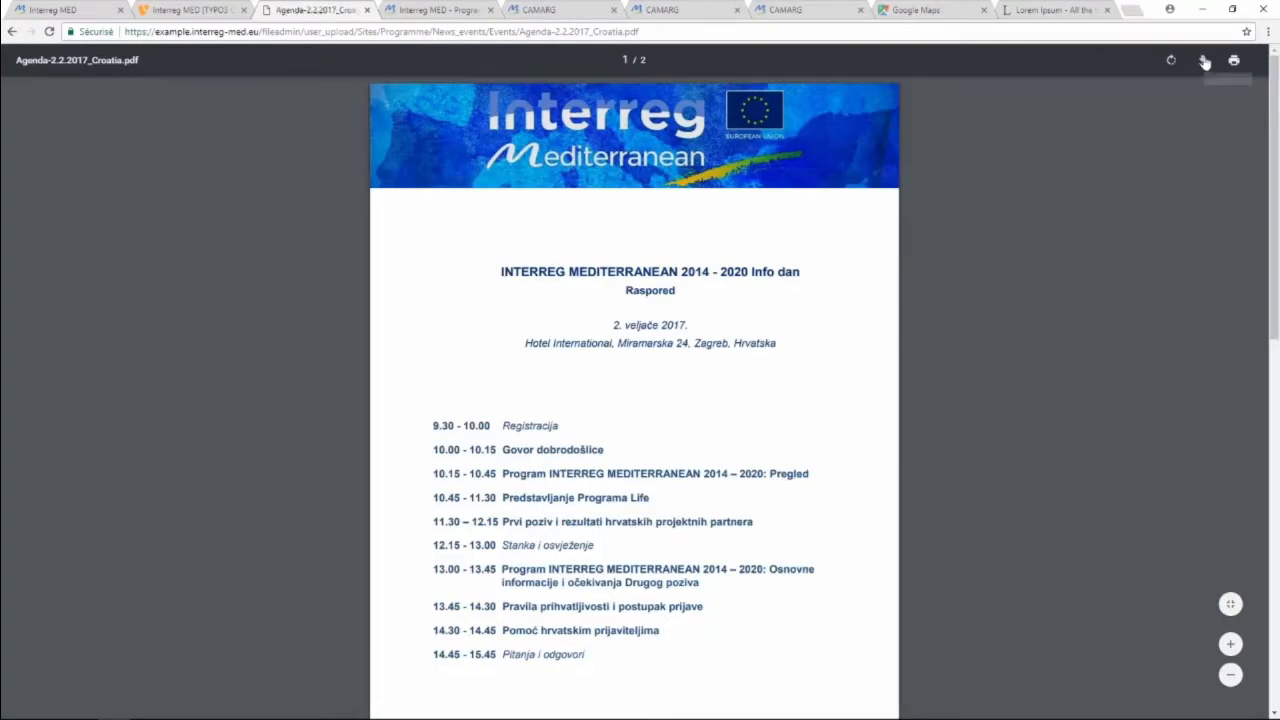
Return from the PDF to the preview, open the example site's home page and examine its button examples such as "TEST BOUTON".
click(12, 31)
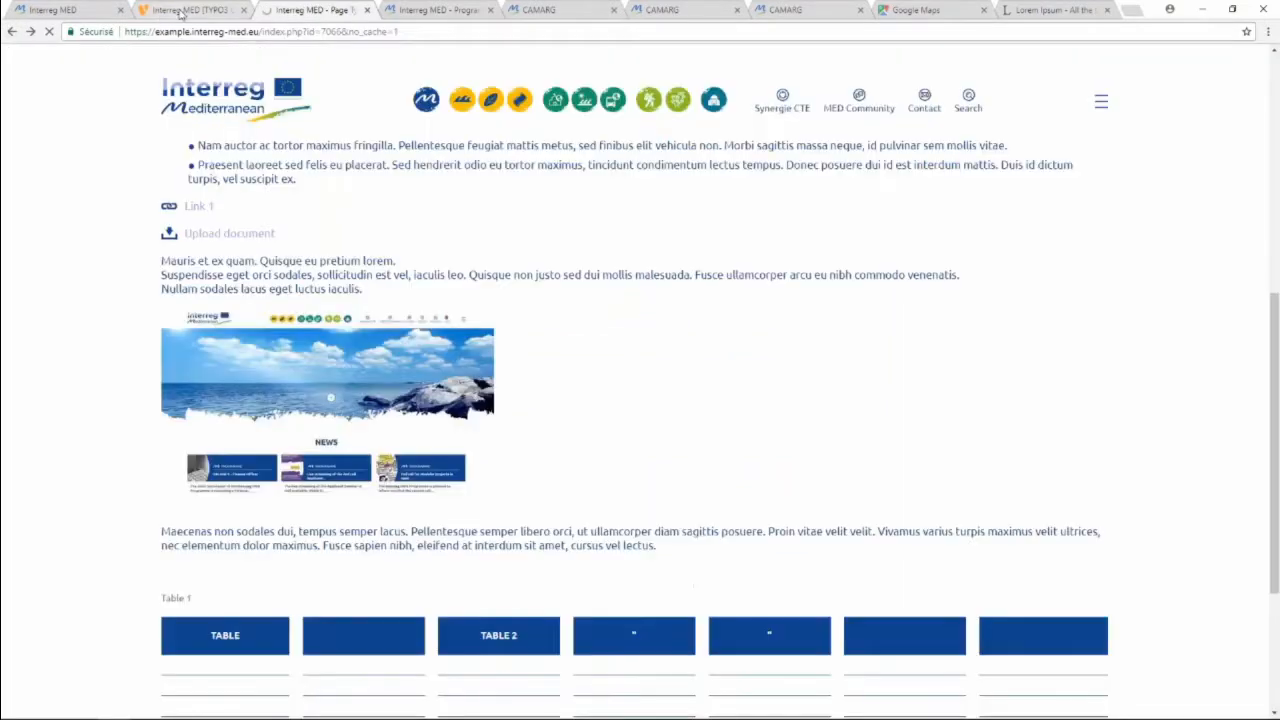
click(172, 11)
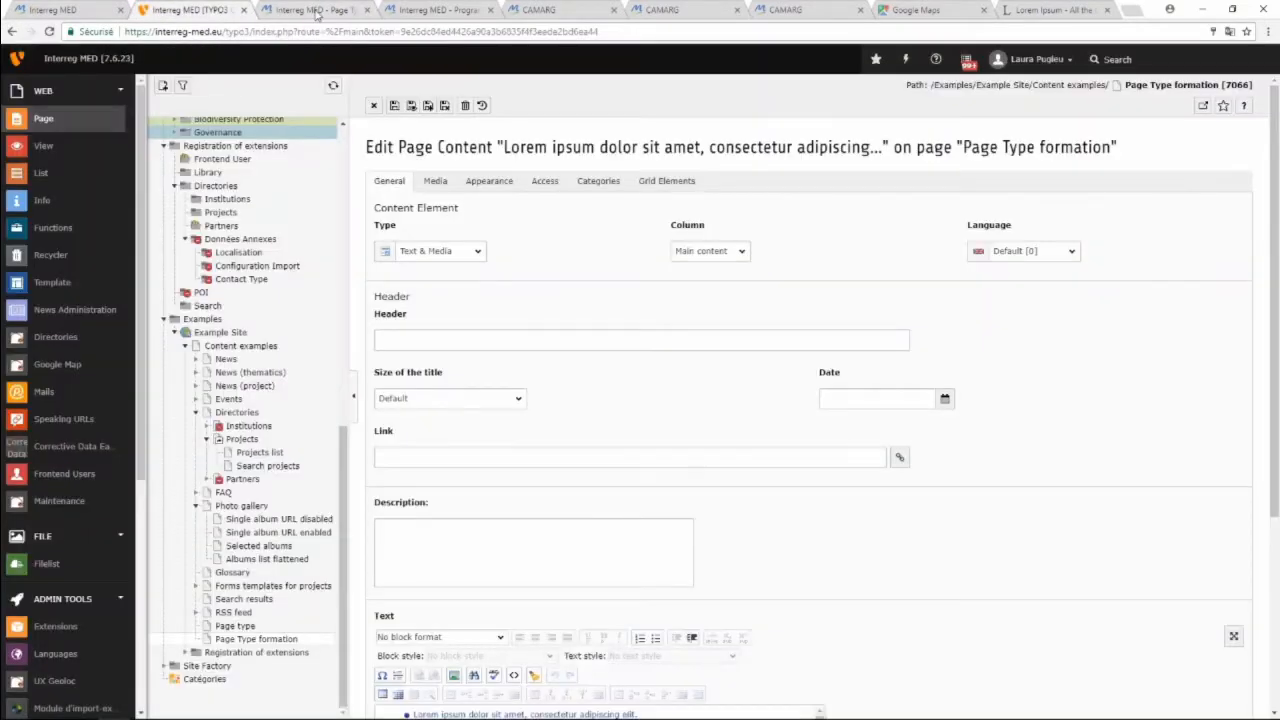
click(316, 10)
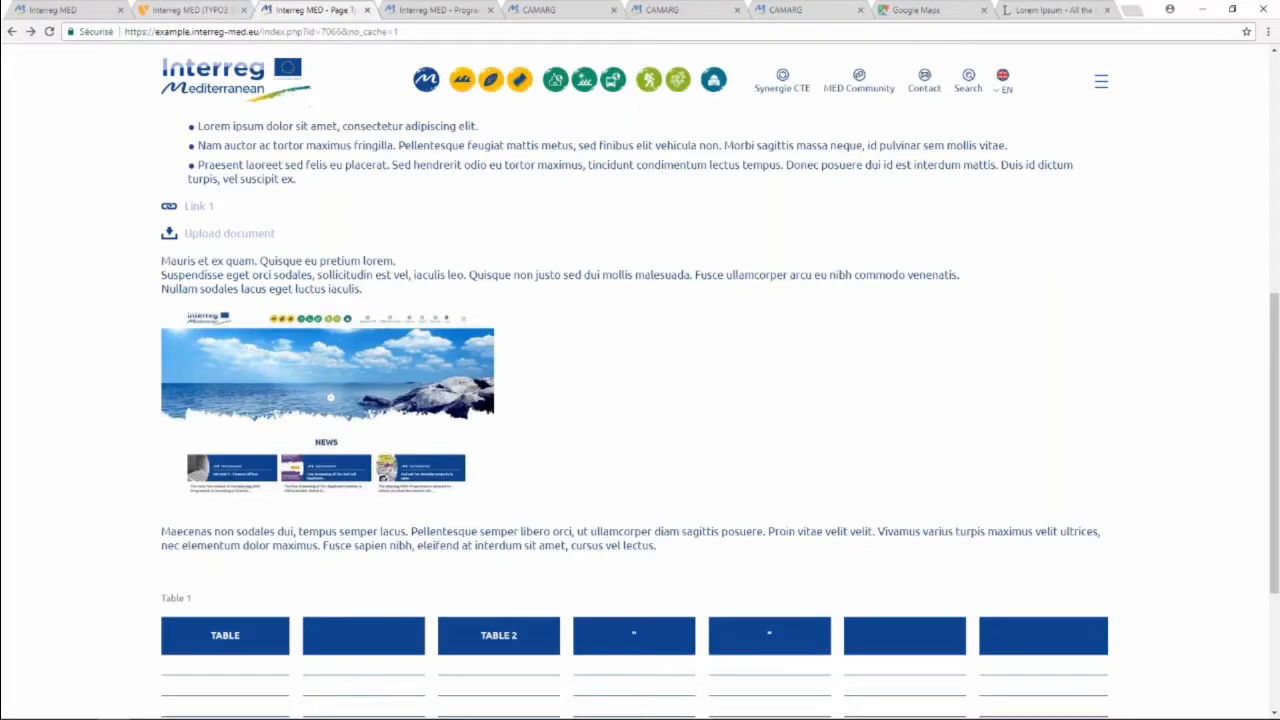
click(217, 83)
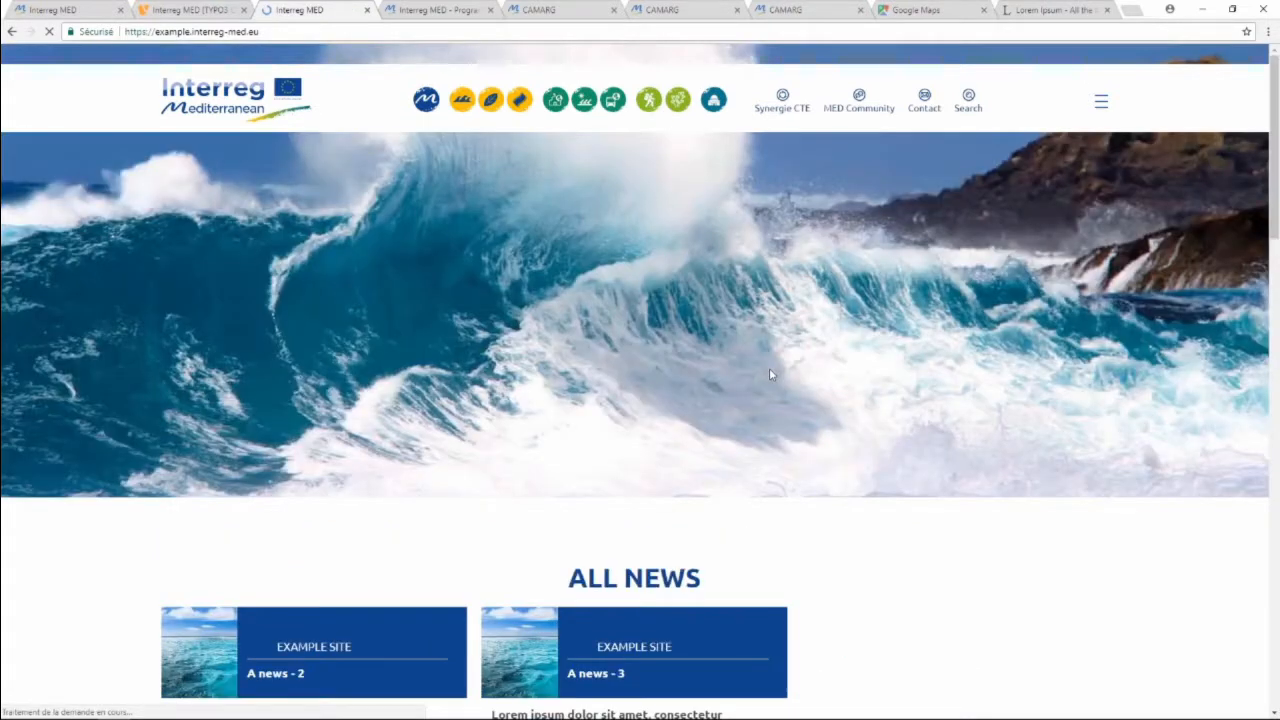
scroll(1063, 520, down, 1)
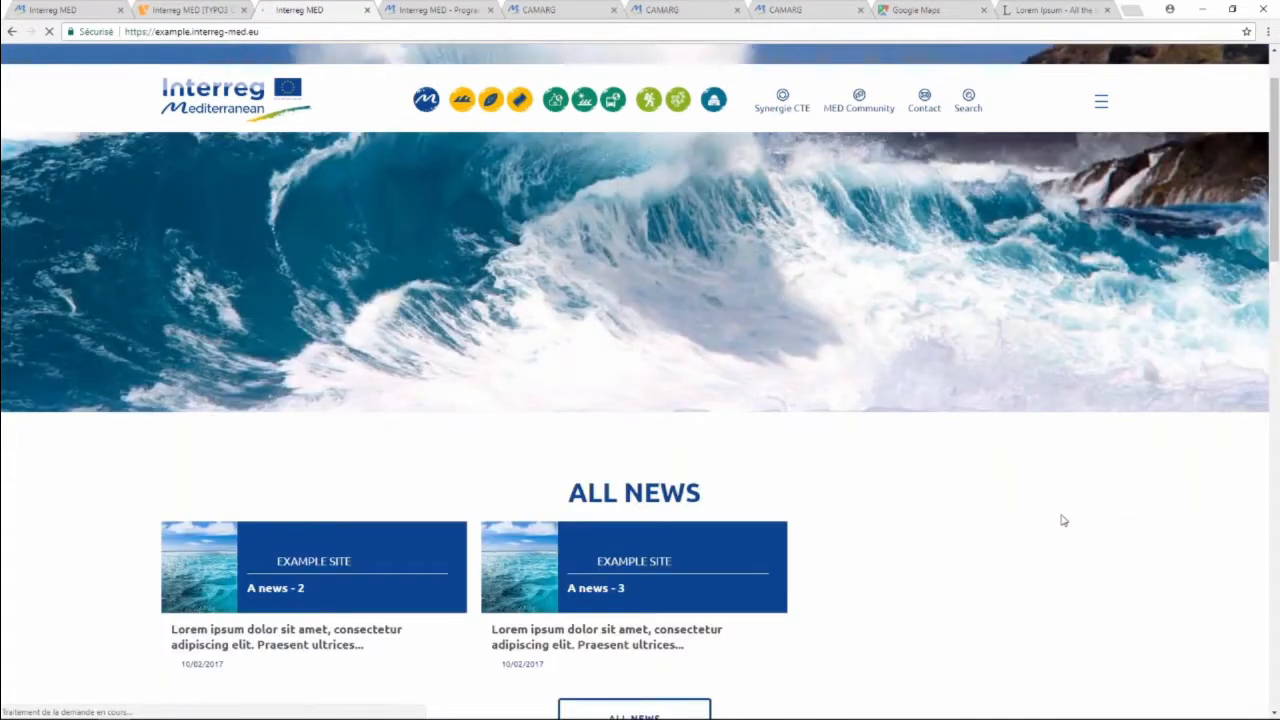
scroll(760, 480, down, 5)
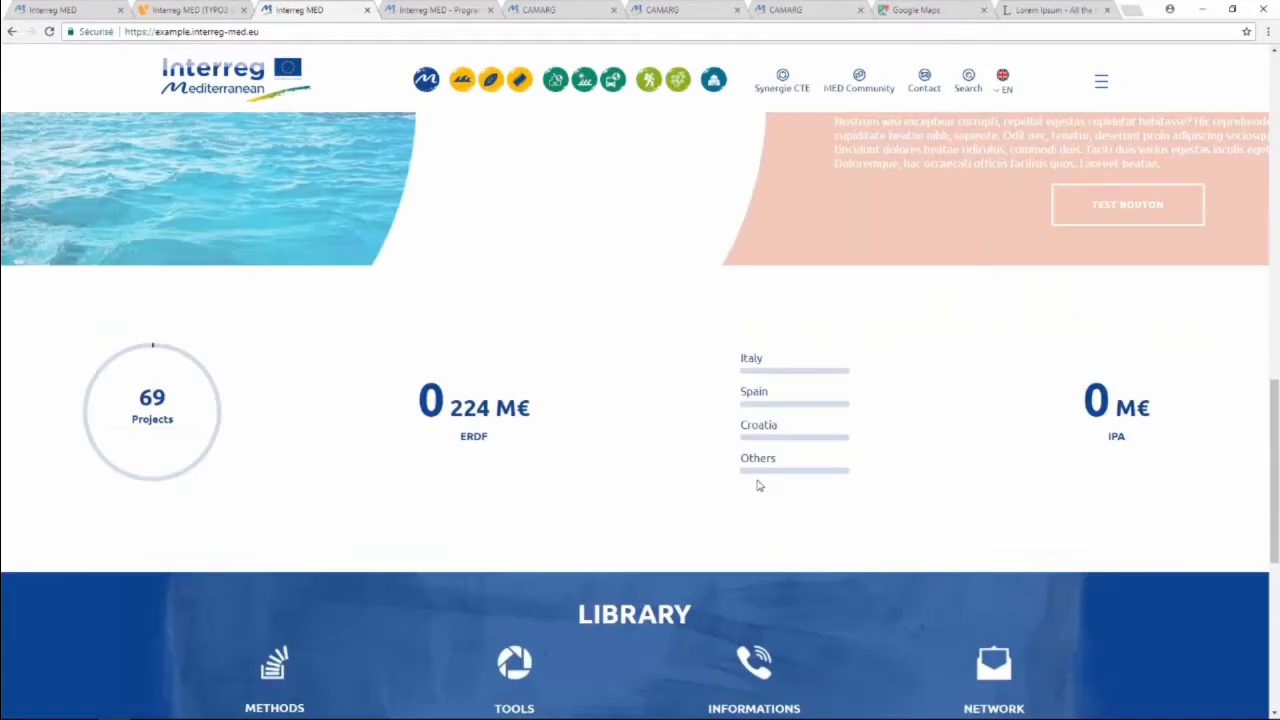
scroll(757, 485, down, 2)
scroll(757, 486, up, 3)
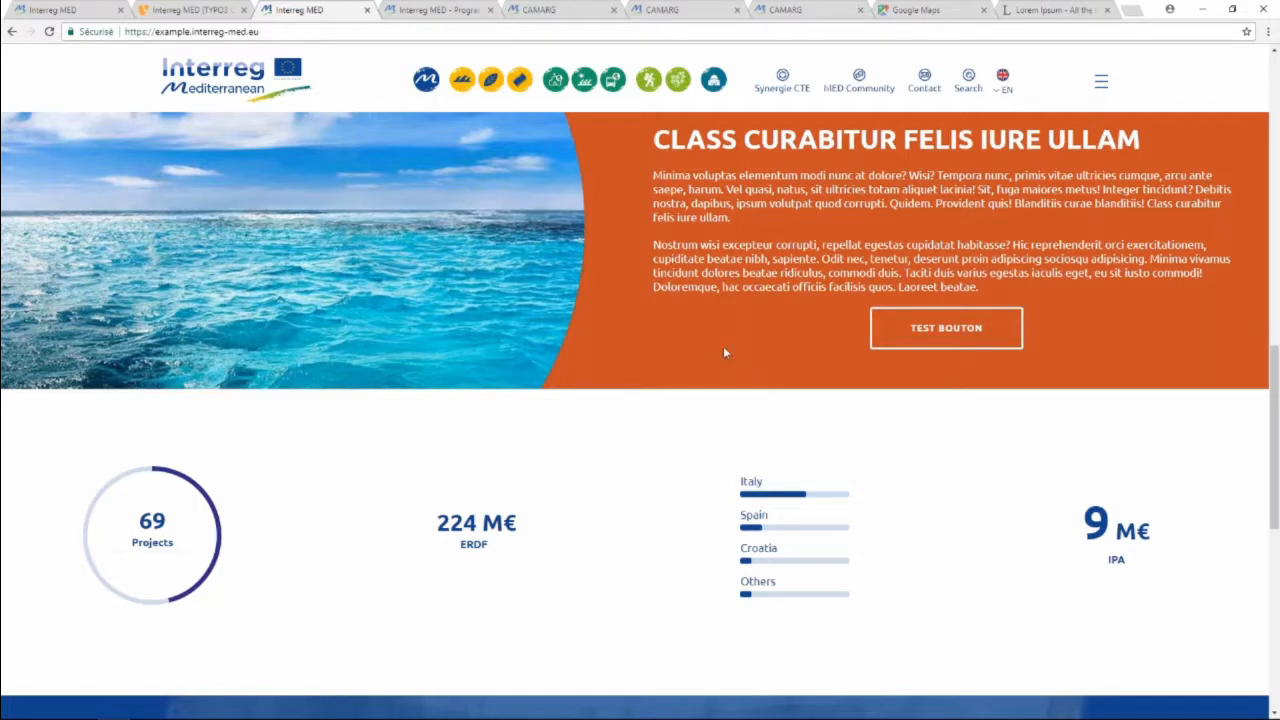
Back in the content element editor, add a new line with the text "Button" below "Upload document".
click(192, 9)
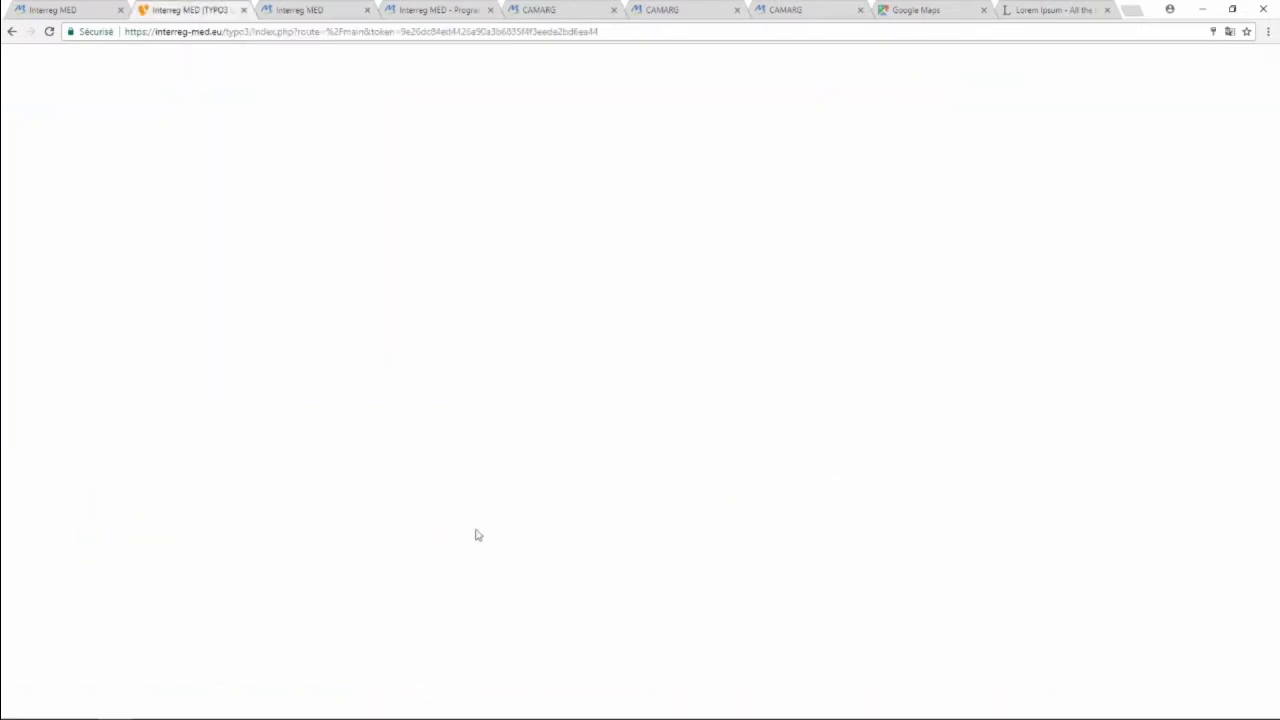
scroll(767, 503, down, 1)
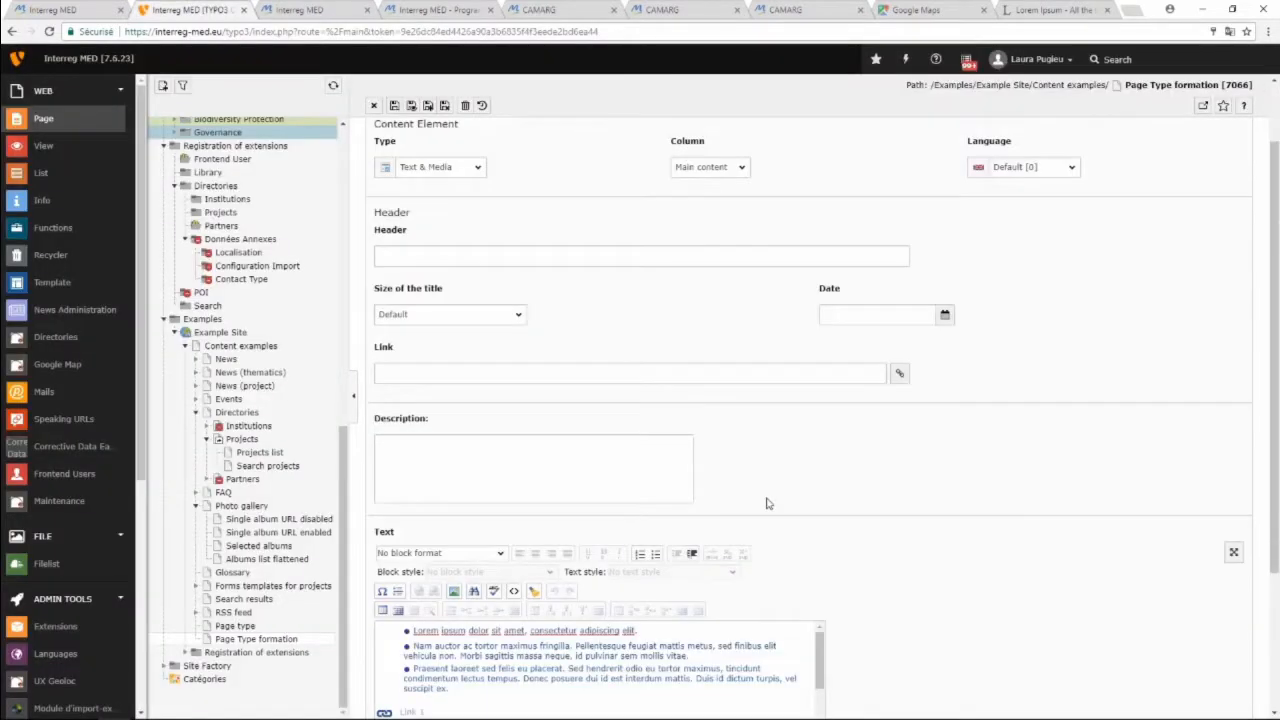
scroll(767, 503, down, 2)
click(486, 547)
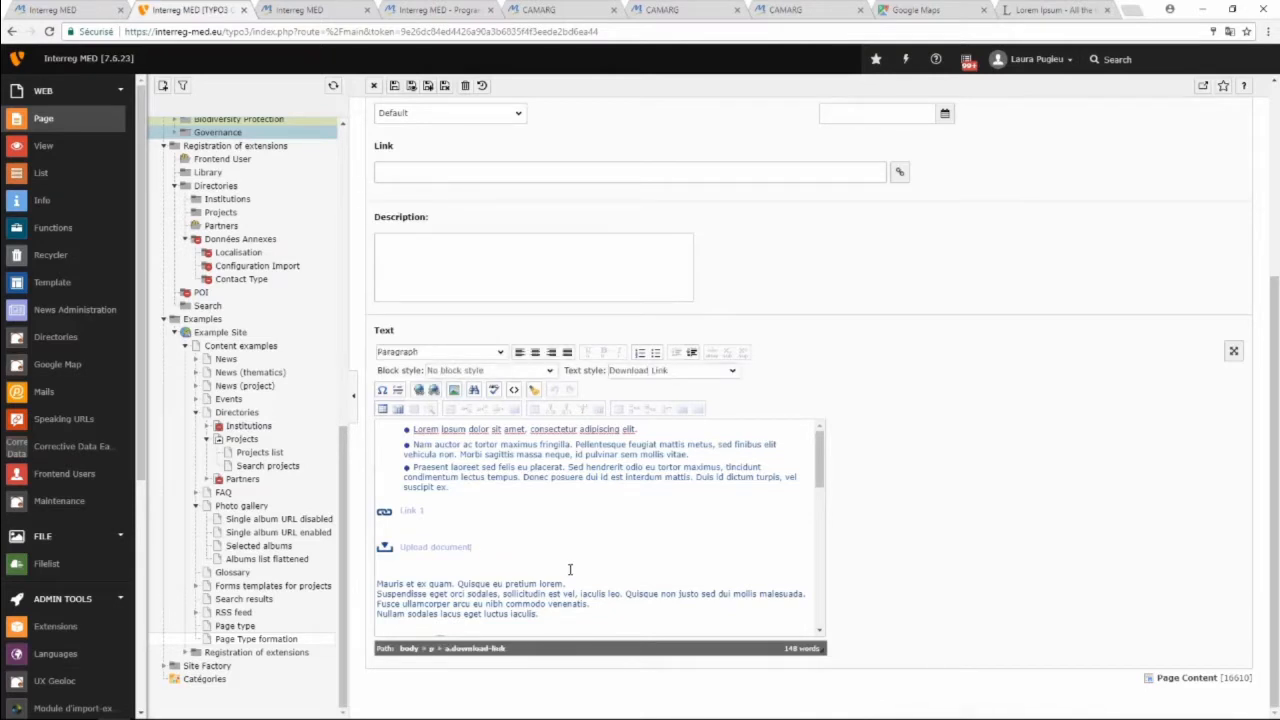
key(Return)
text(B)
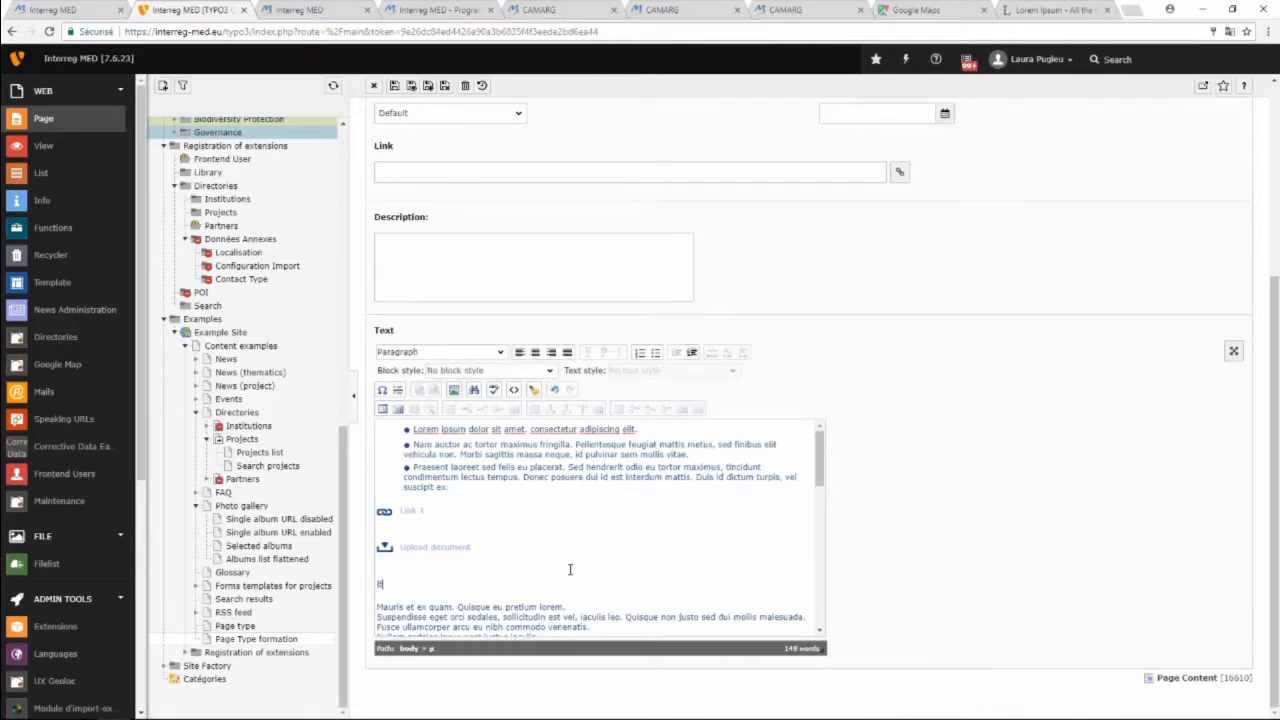
text(utton)
Link the text "Button" to the page "Our thematics" in the Programme site's Explore section.
drag(406, 584, 371, 584)
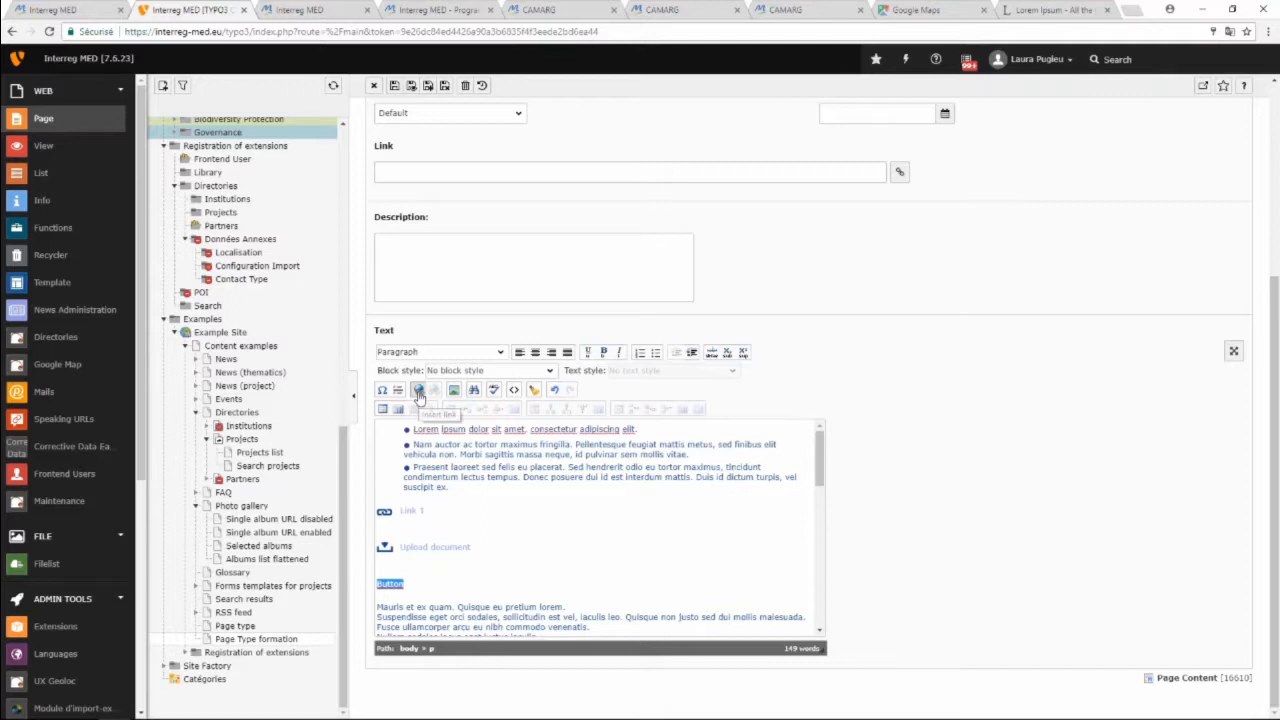
click(419, 391)
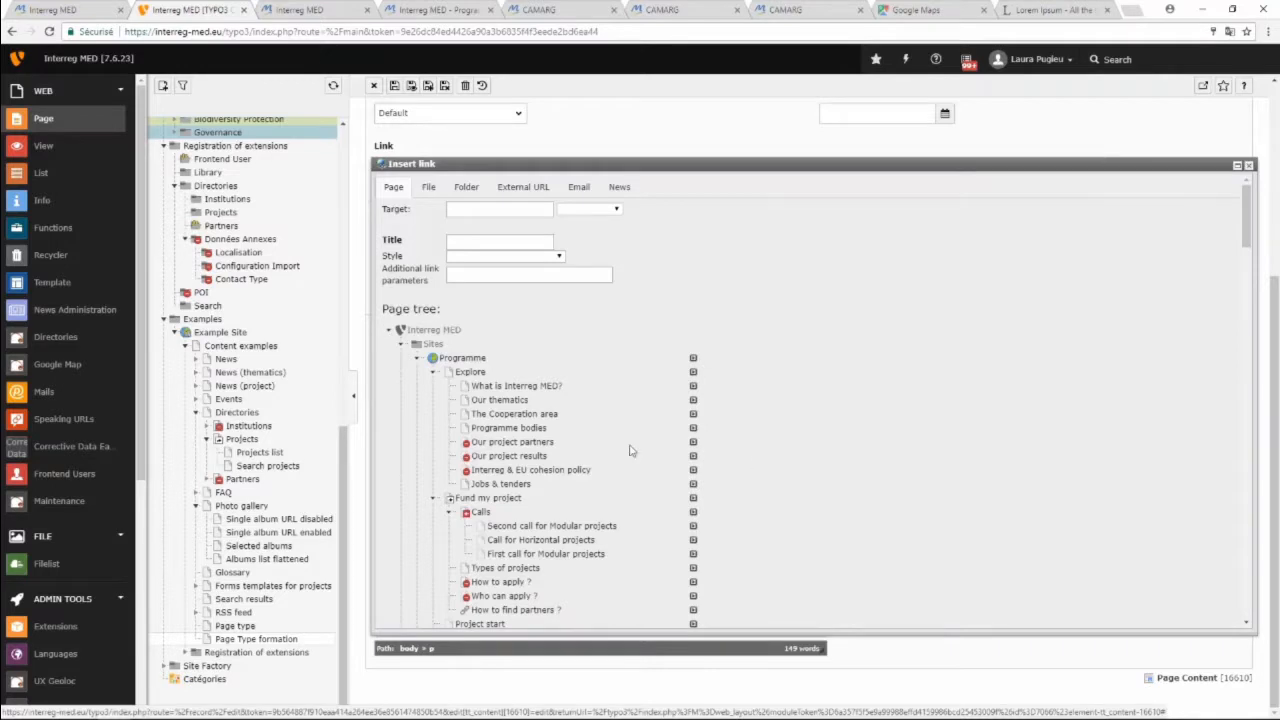
click(429, 189)
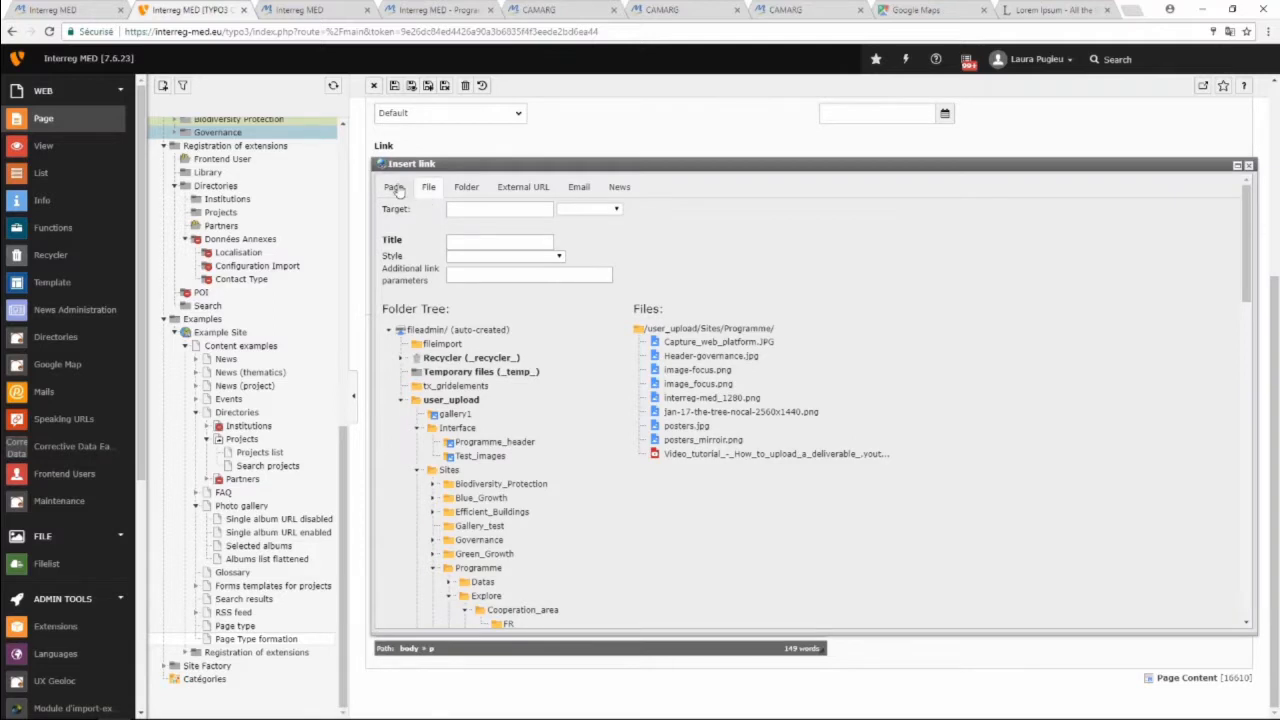
click(394, 189)
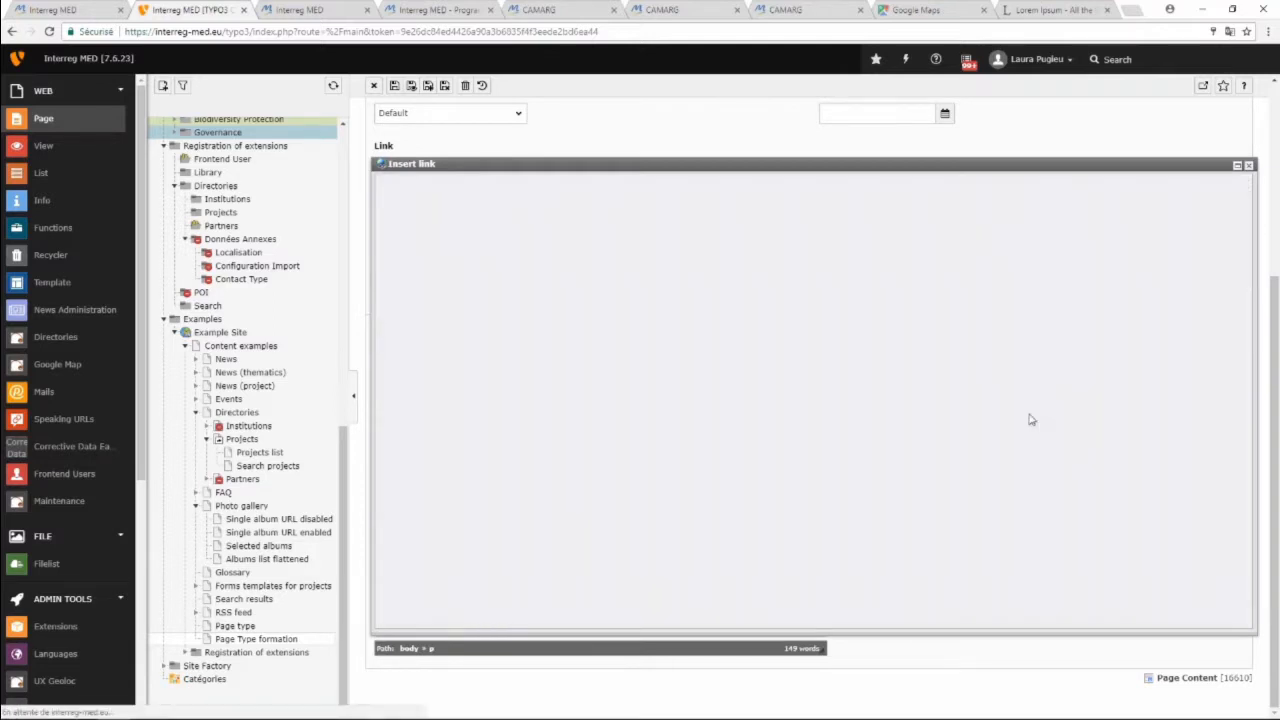
scroll(600, 425, down, 1)
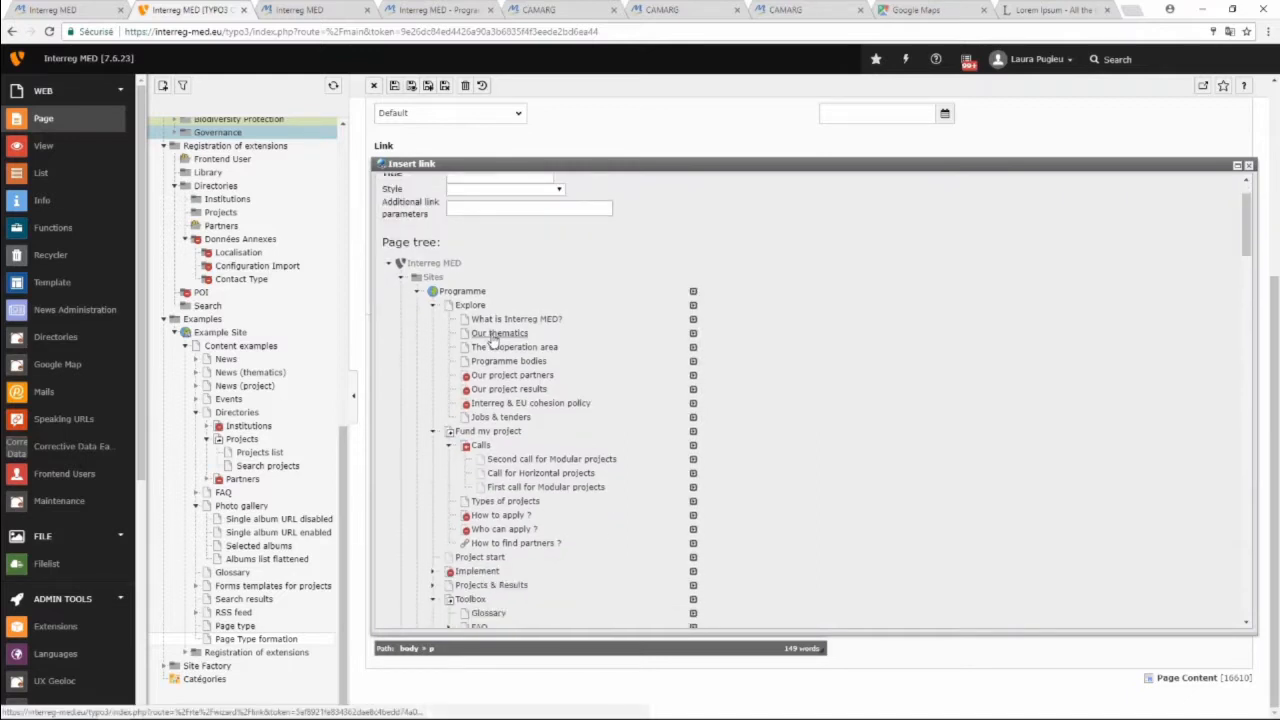
click(493, 335)
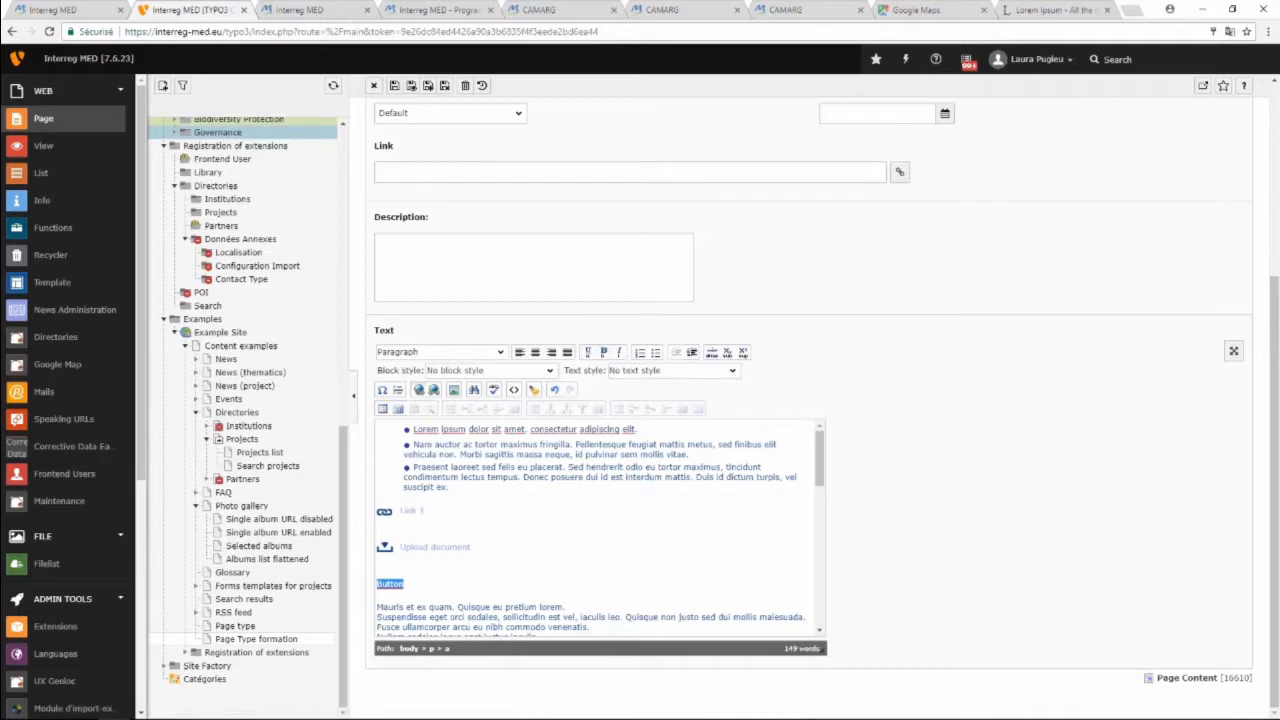
Apply the Button block style to the linked text "Button".
click(537, 373)
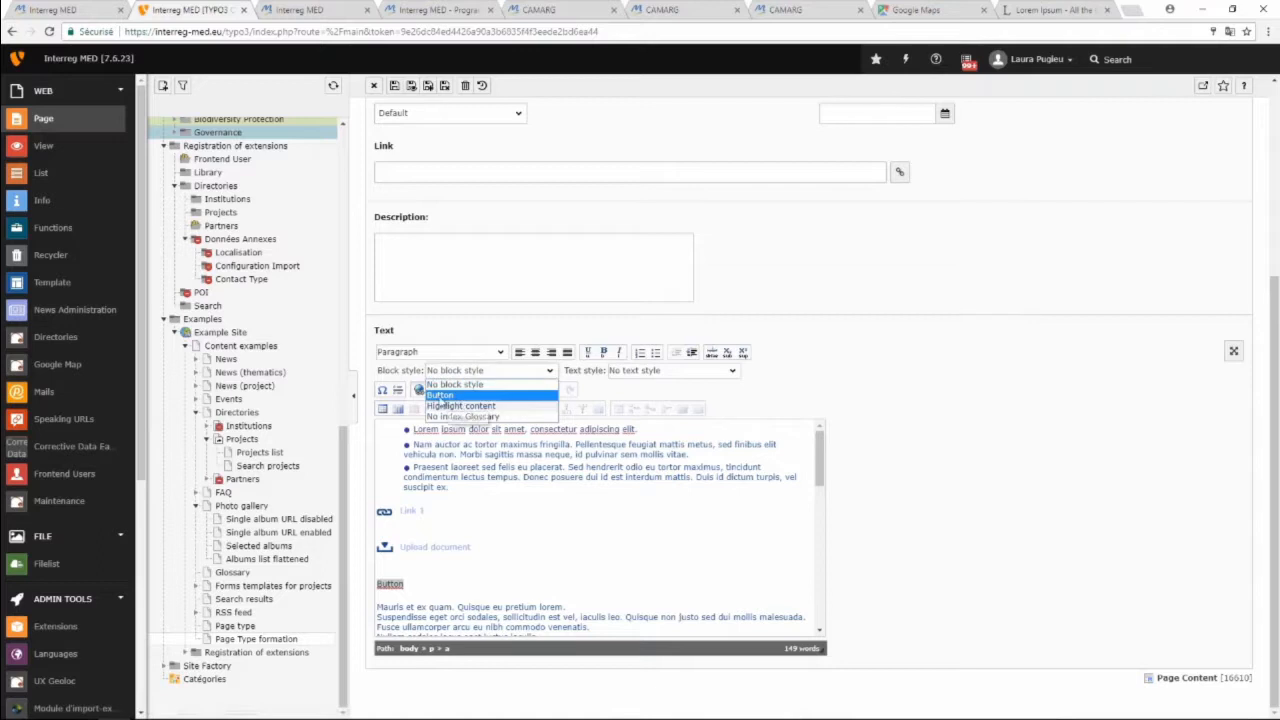
click(441, 396)
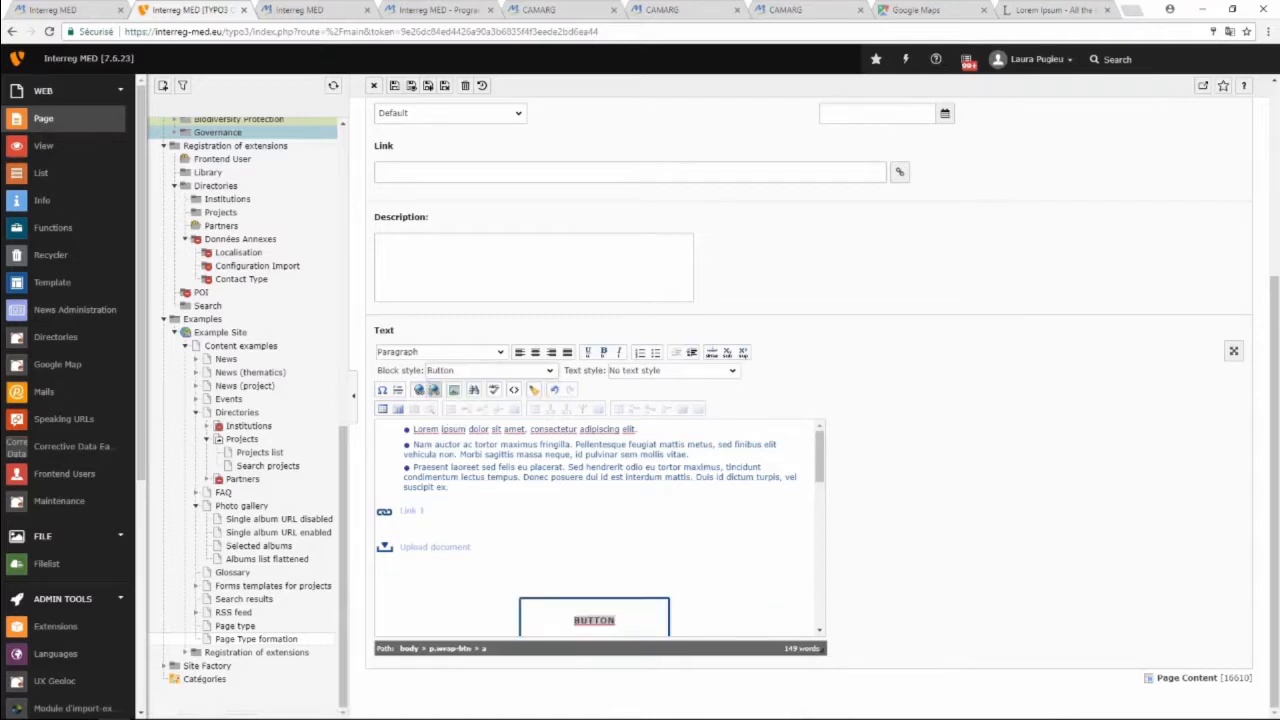
scroll(811, 454, down, 1)
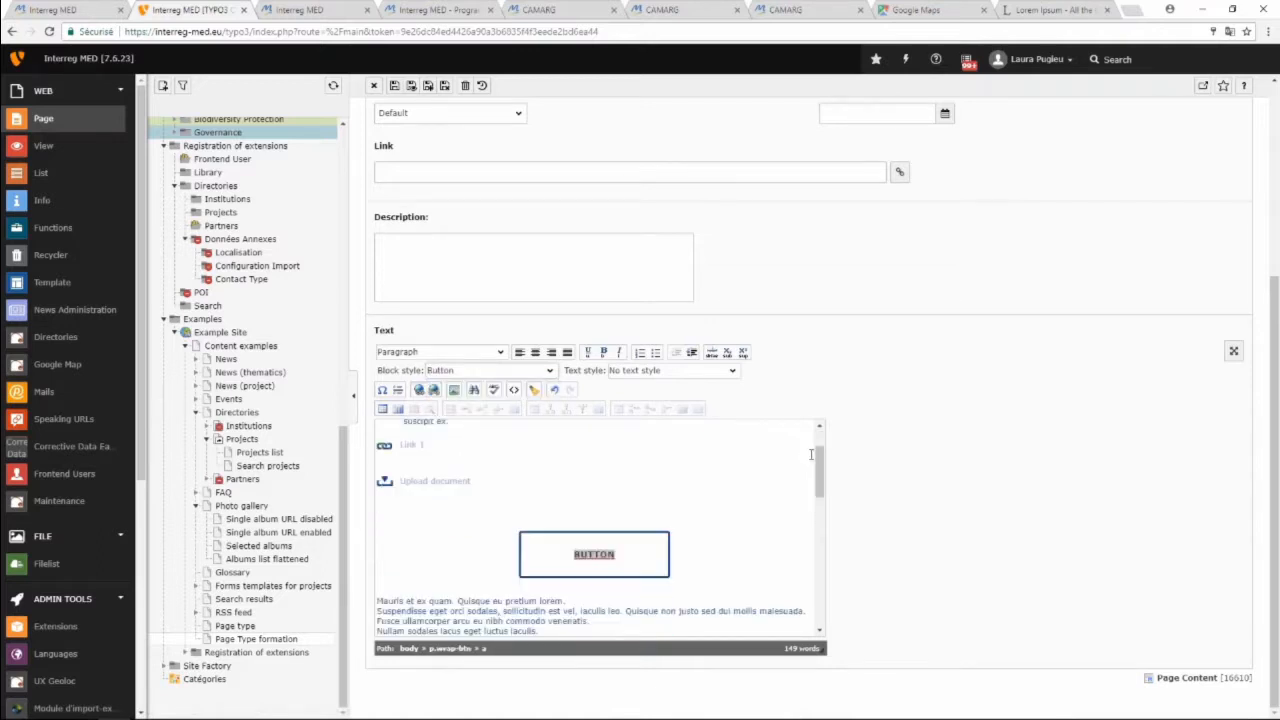
double_click(655, 558)
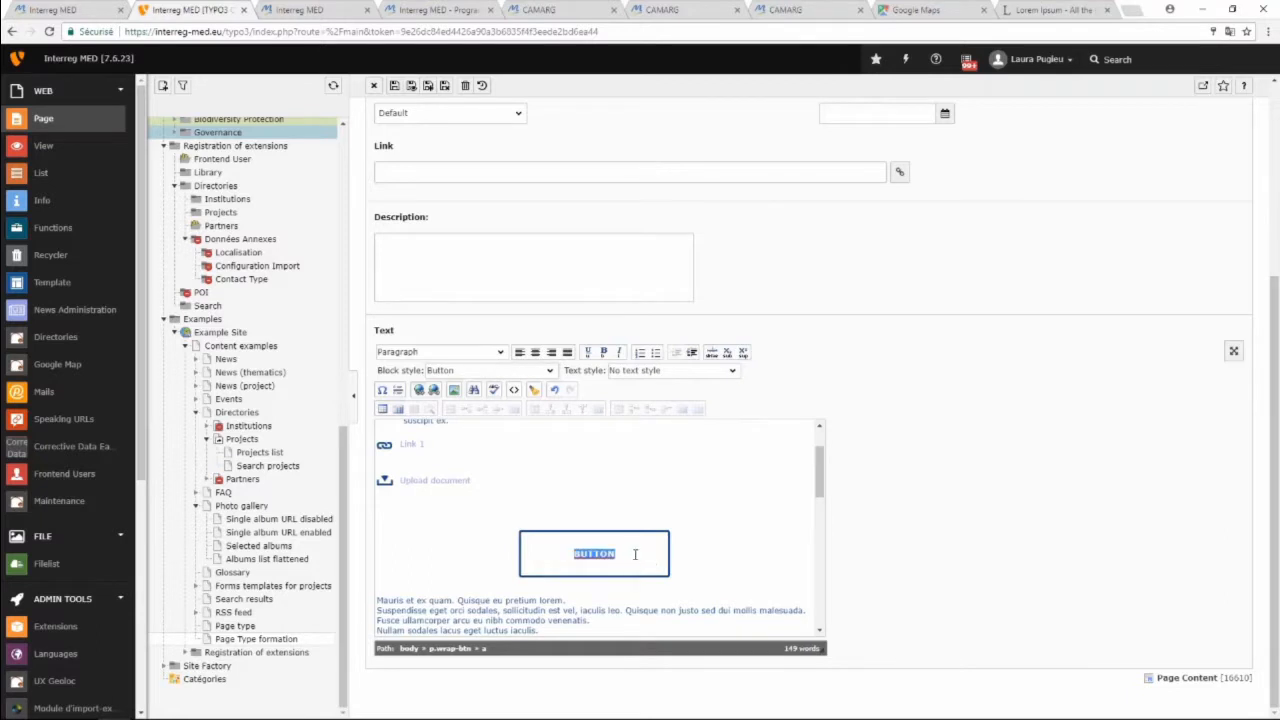
click(634, 554)
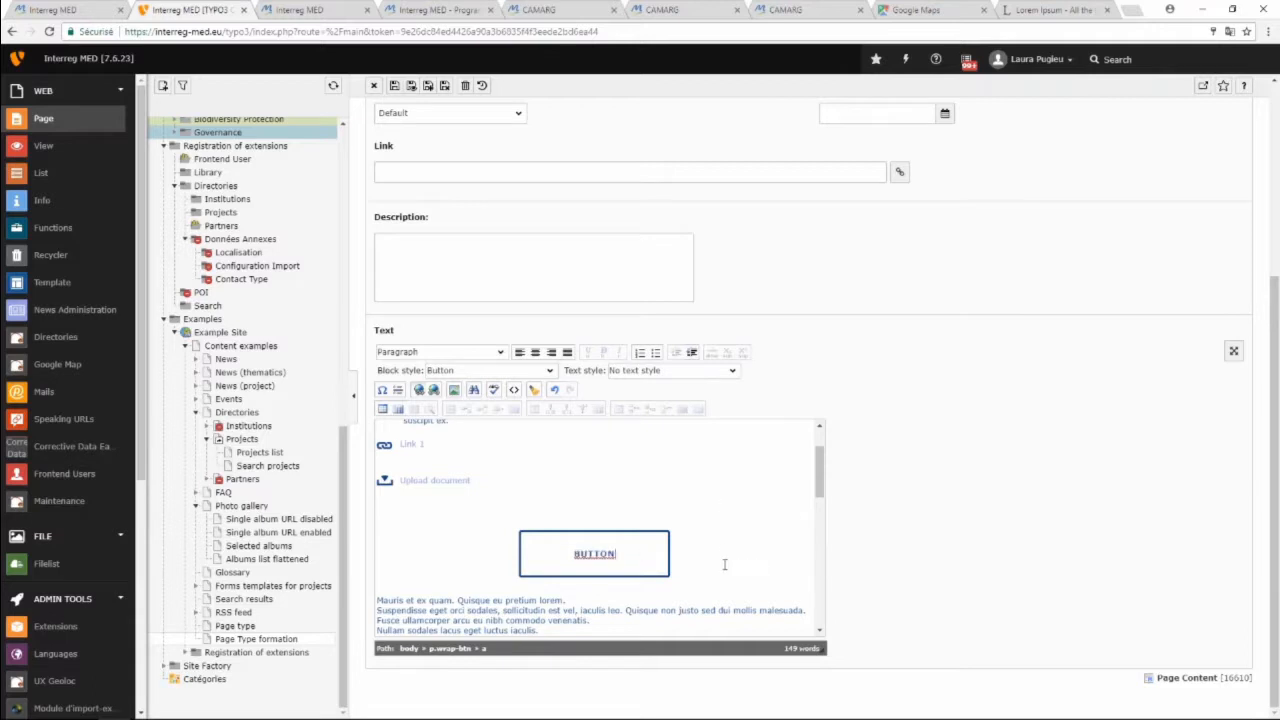
Save the content element and preview the Page Type formation page down to the new button.
click(411, 87)
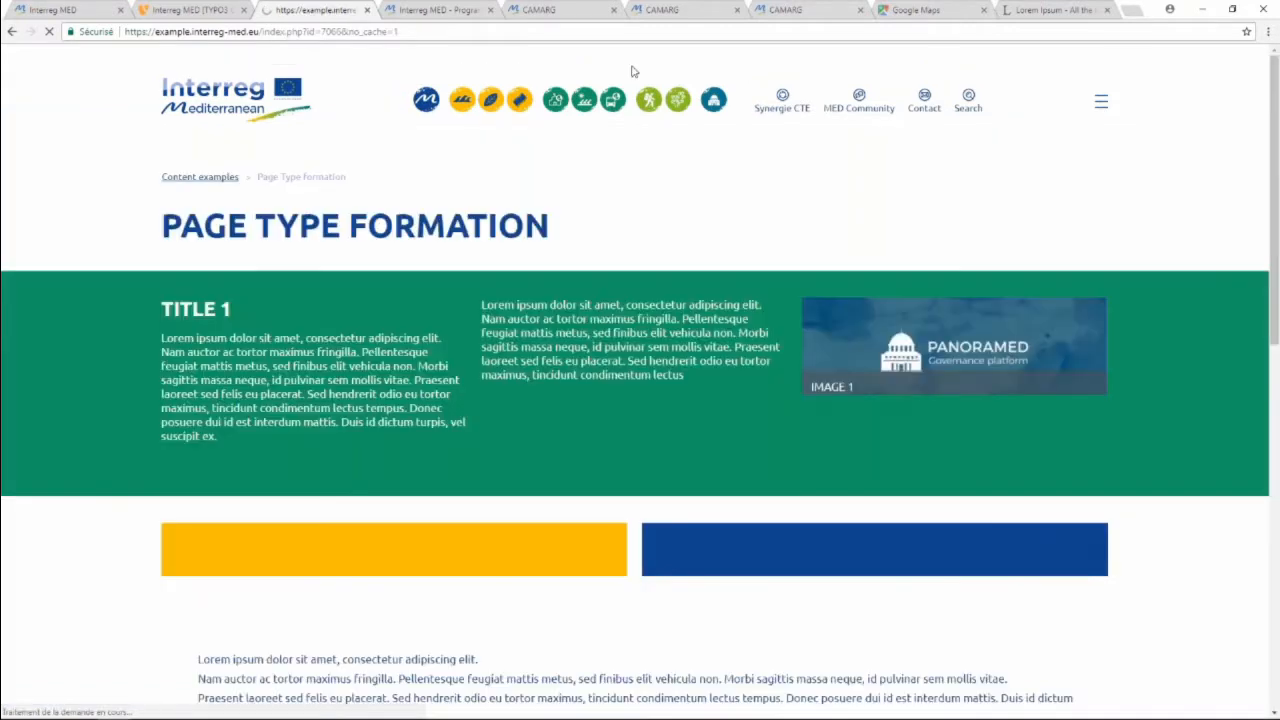
scroll(1024, 475, down, 3)
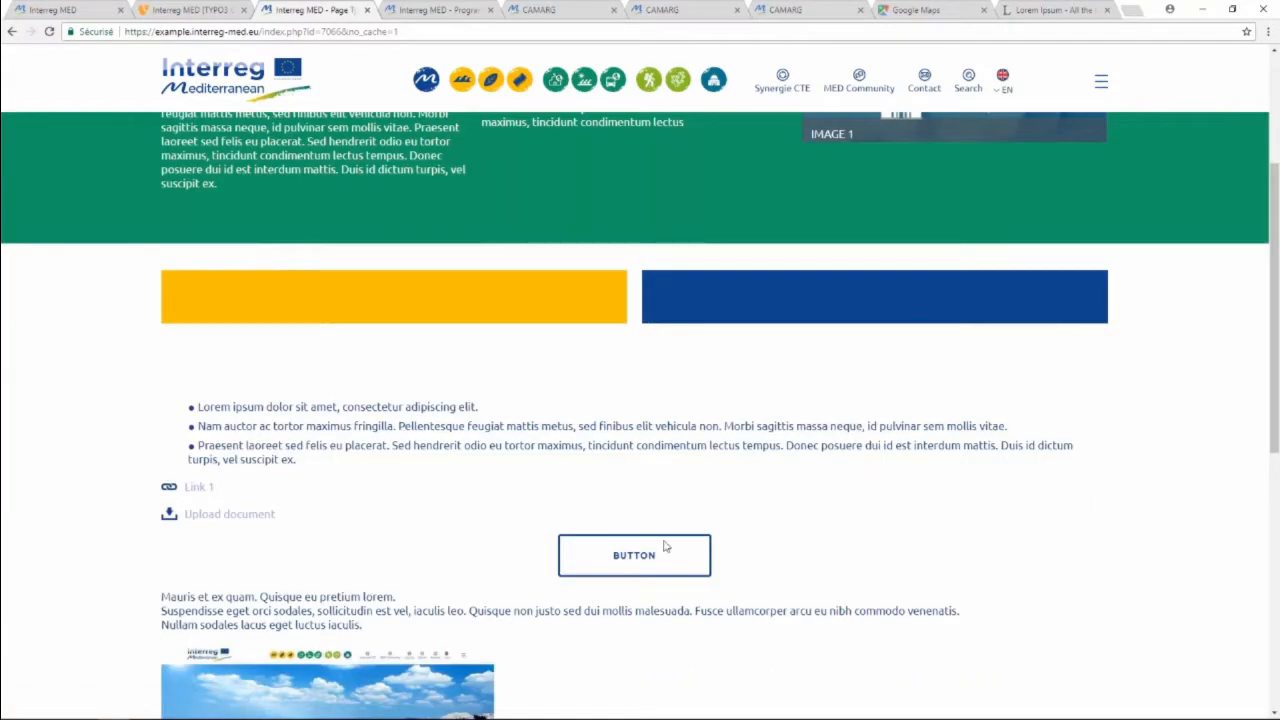
scroll(640, 575, down, 2)
scroll(640, 575, down, 1)
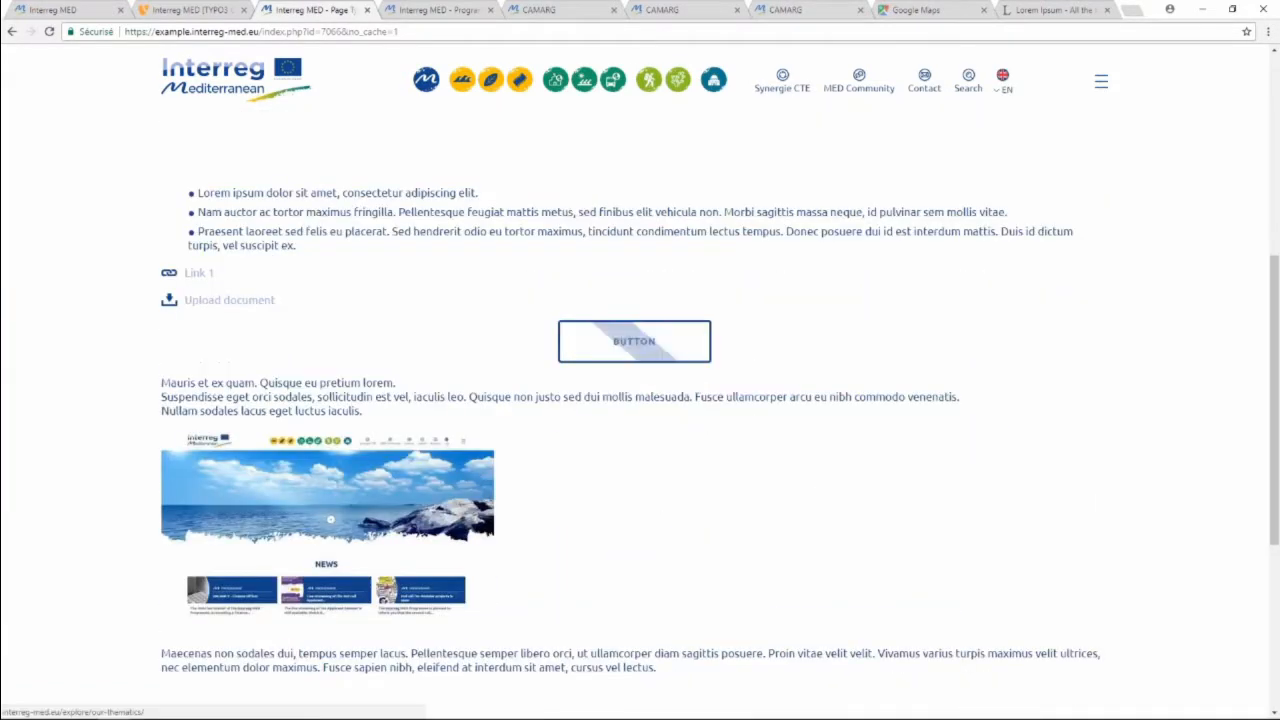
Test the button's link on the previewed page, look over the page it opens, and return to the preview.
click(636, 343)
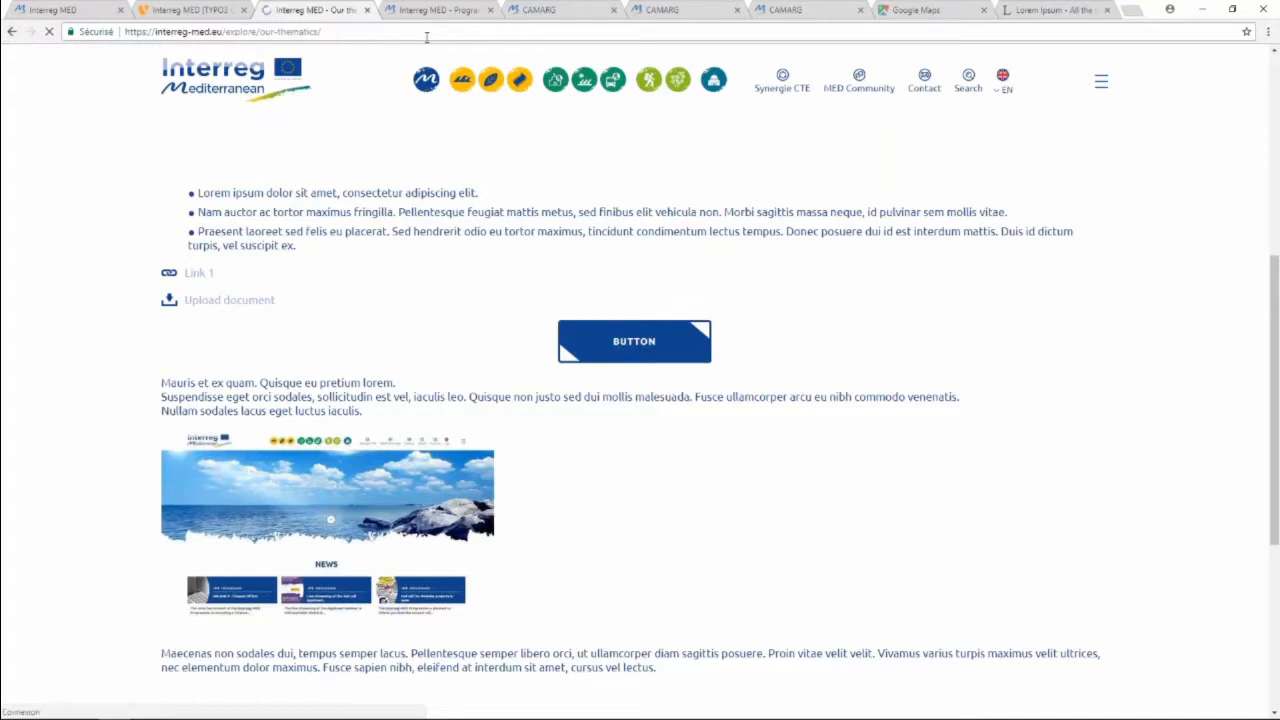
scroll(90, 94, down, 2)
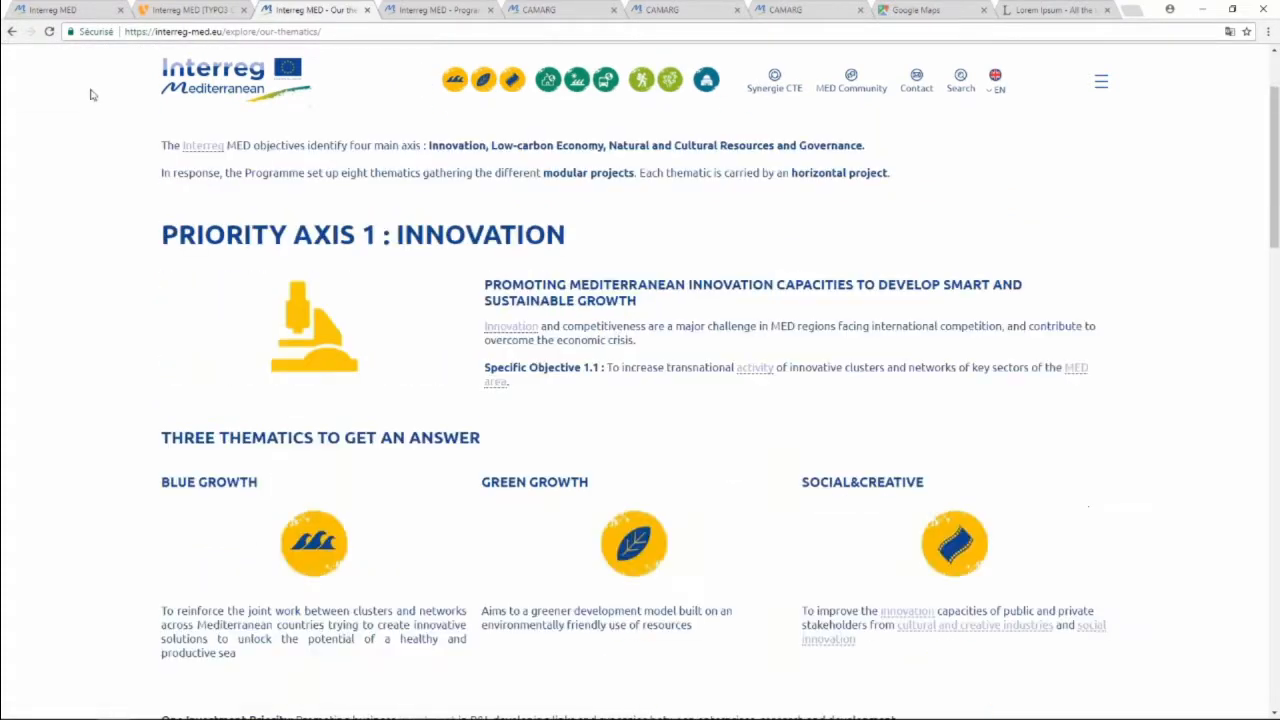
click(13, 32)
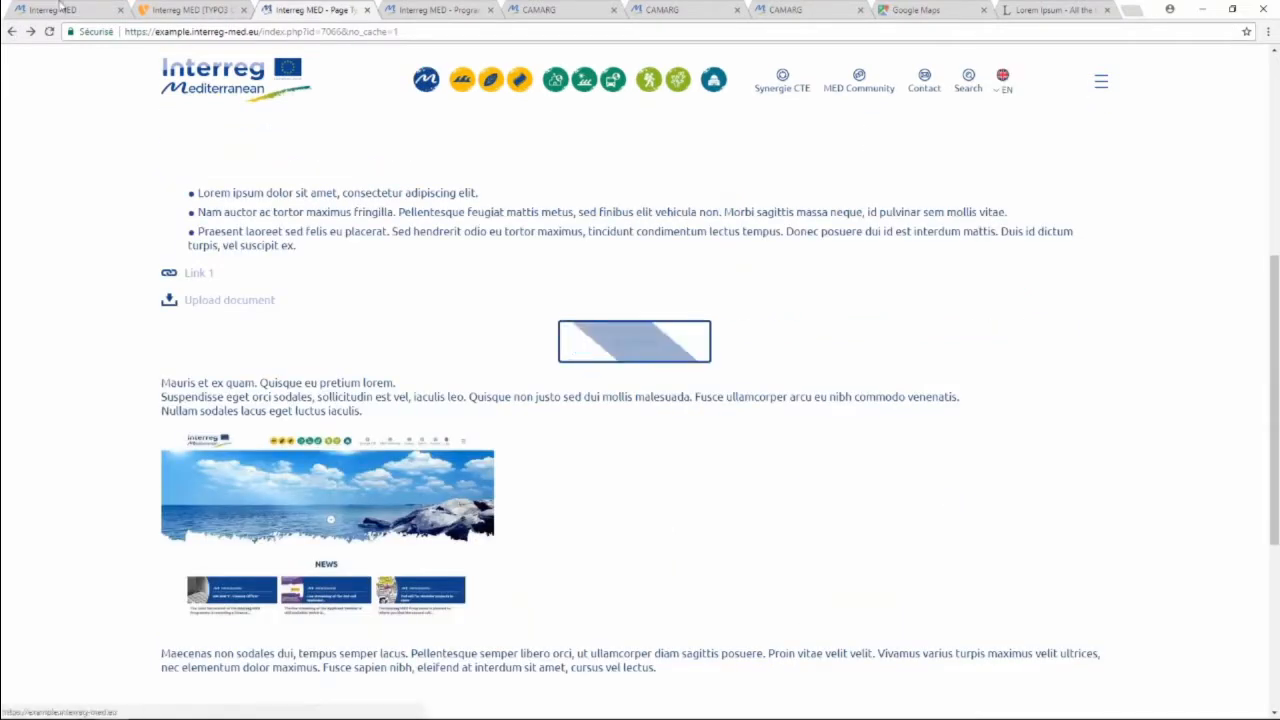
Back in the content element editor, apply the Highlight content block style to the line "Mauris et ex quam. Quisque eu pretium lorem.".
click(186, 12)
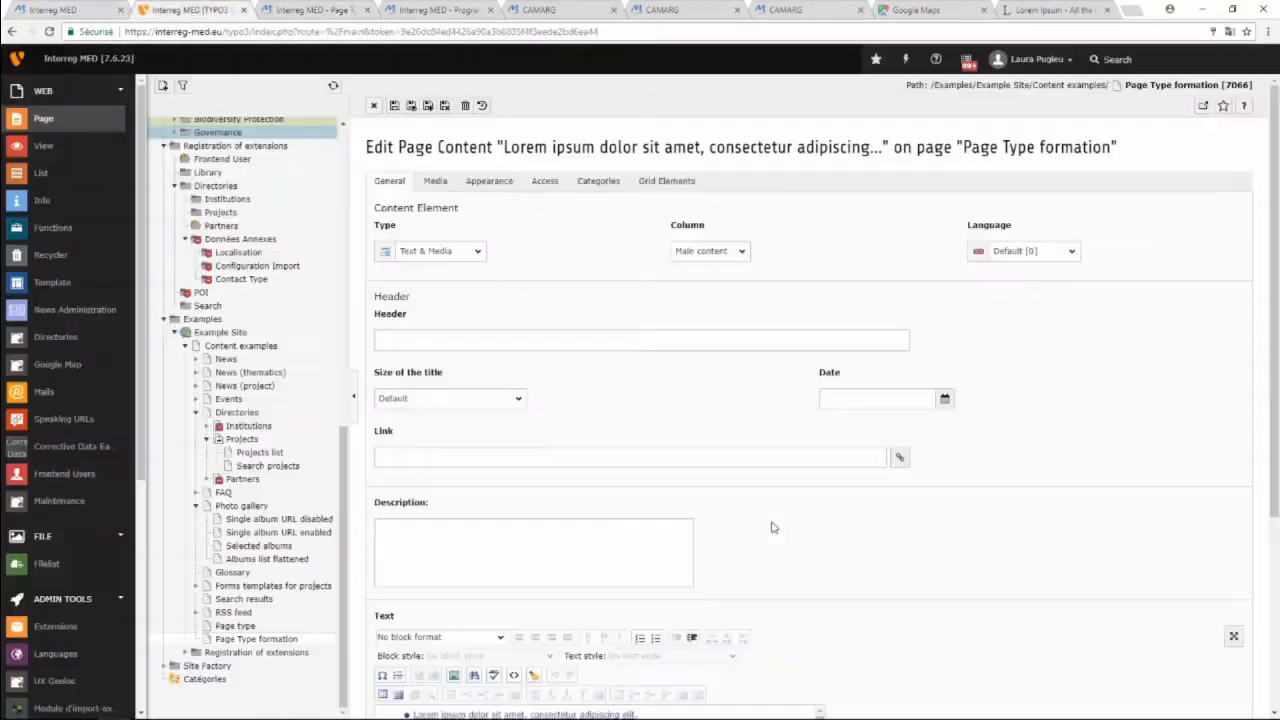
scroll(842, 582, down, 1)
scroll(840, 581, down, 5)
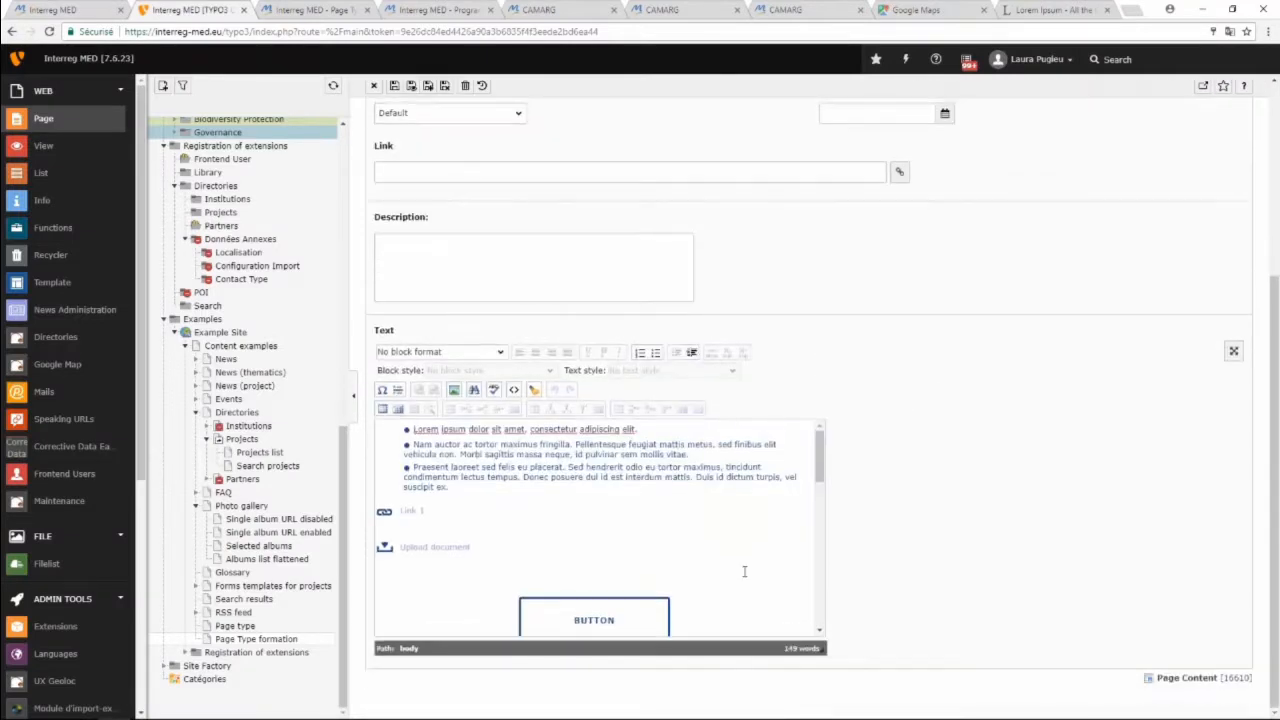
scroll(743, 569, down, 3)
click(722, 503)
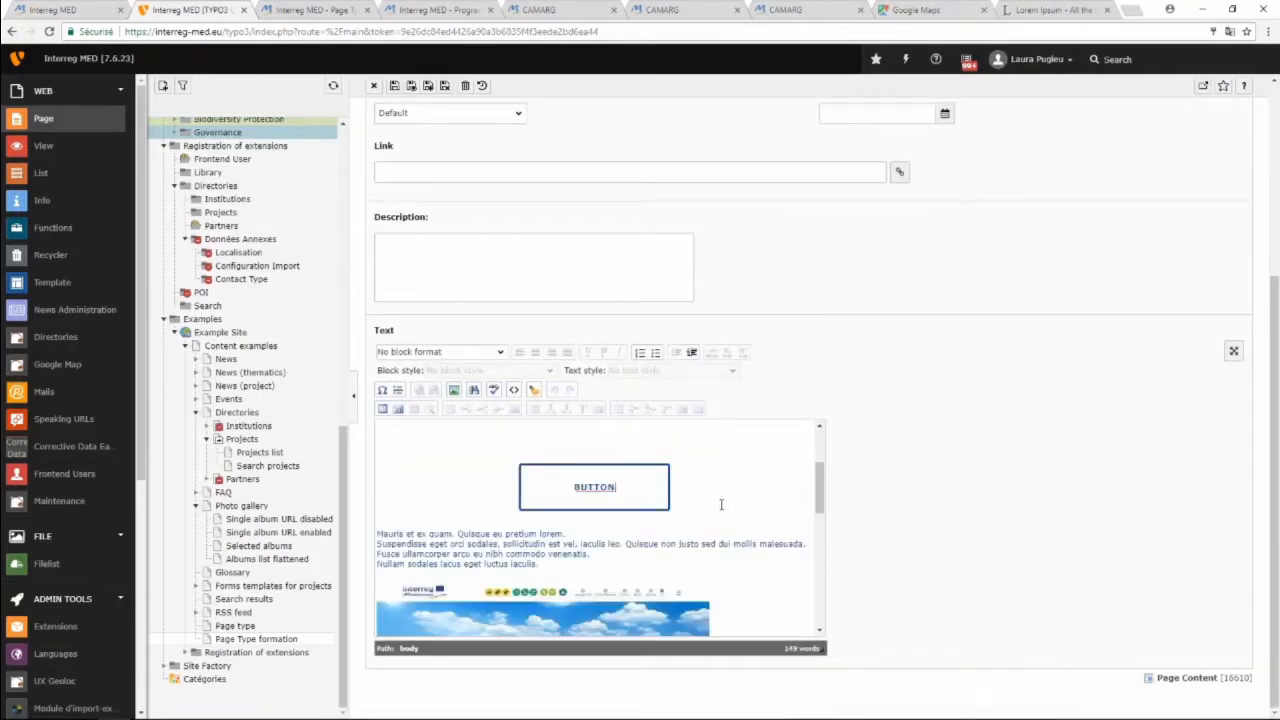
click(379, 533)
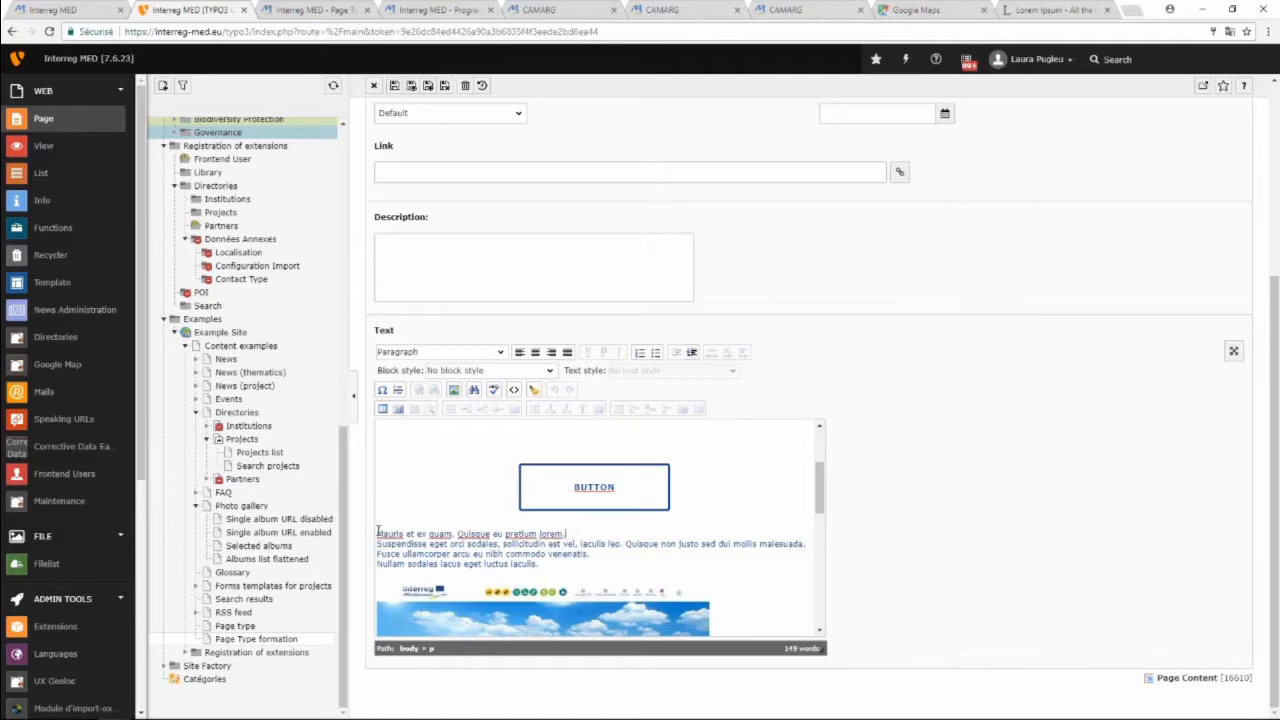
drag(378, 533, 567, 534)
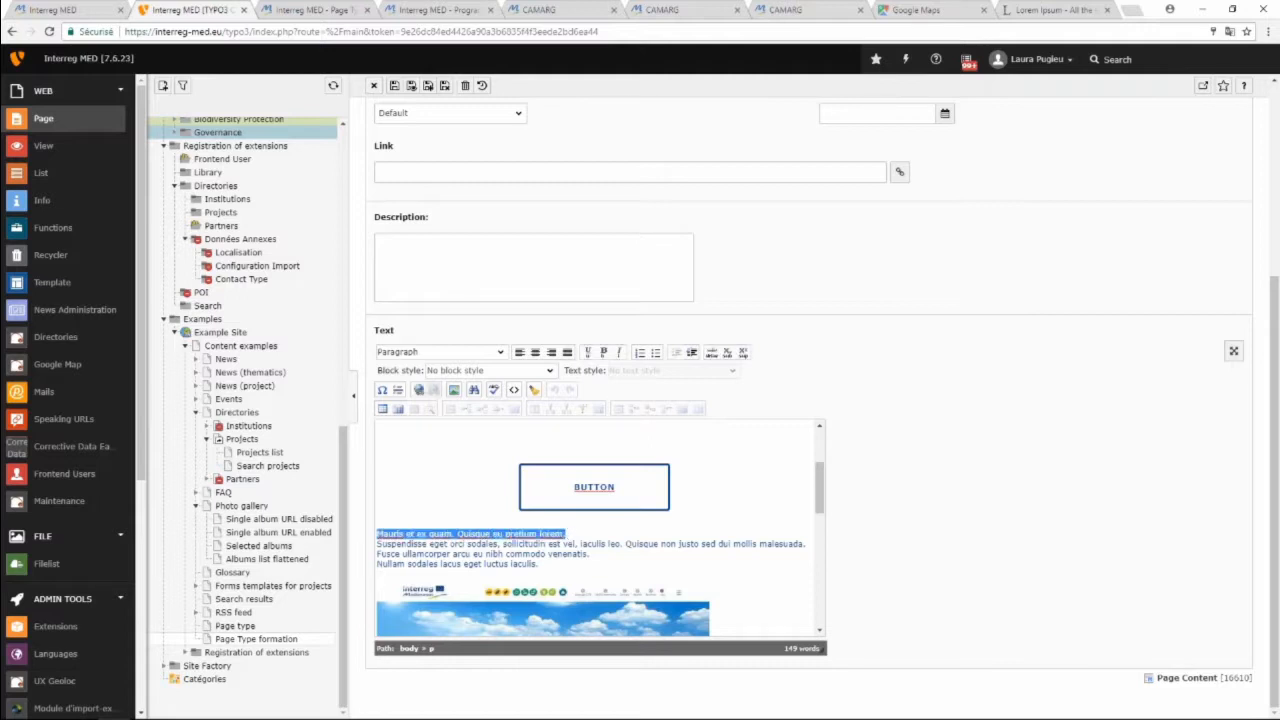
click(458, 371)
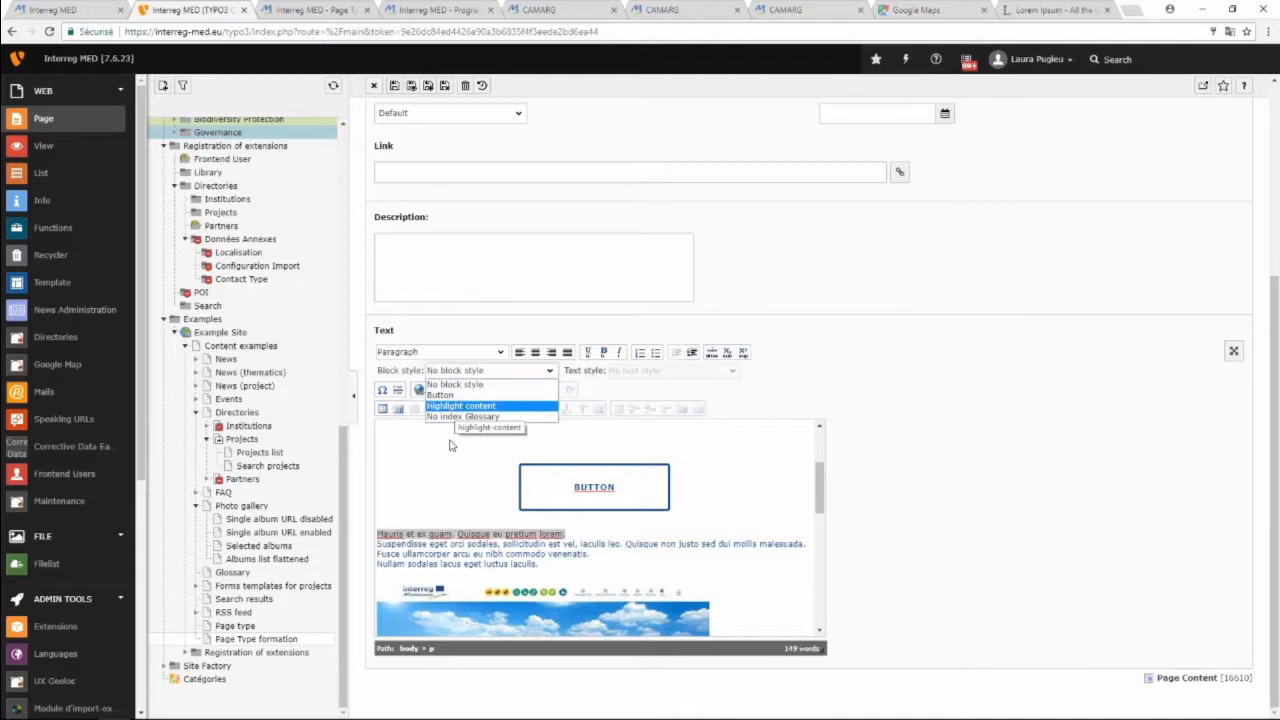
click(456, 407)
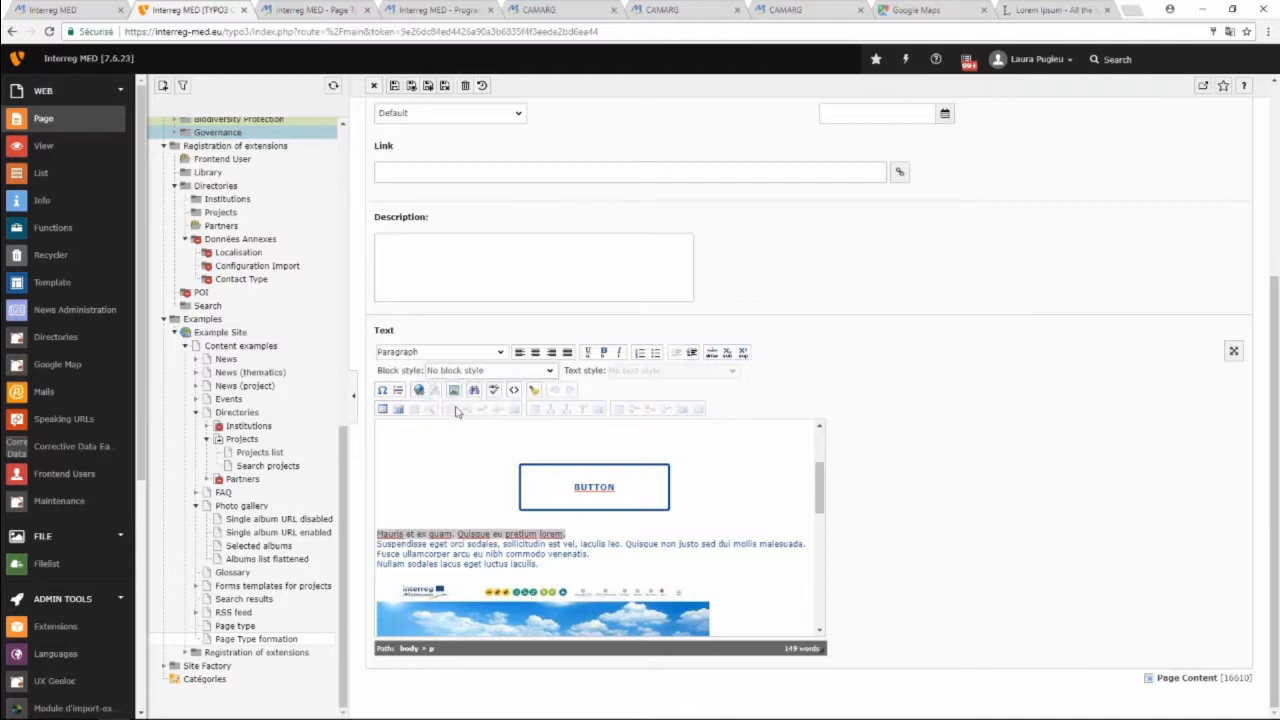
Select the highlighted paragraph starting with "Mauris et ex quam" and review the block styles offered for it.
click(572, 572)
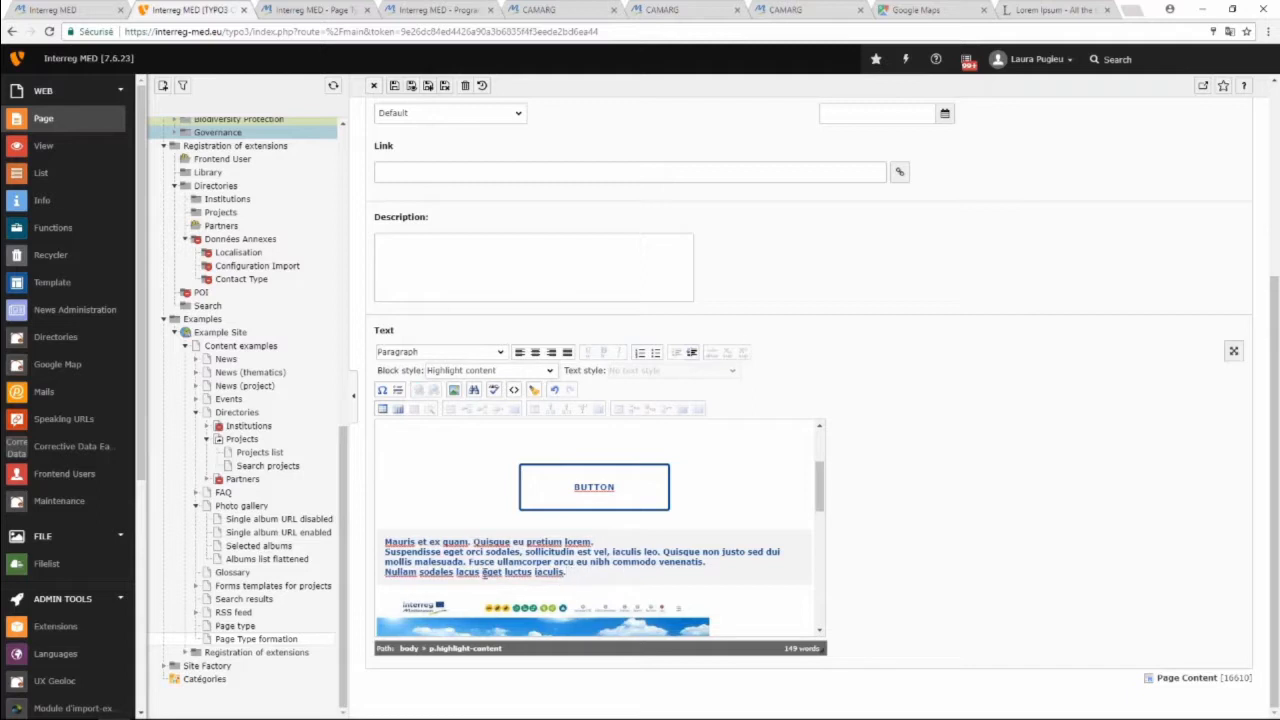
drag(566, 572, 386, 541)
click(391, 550)
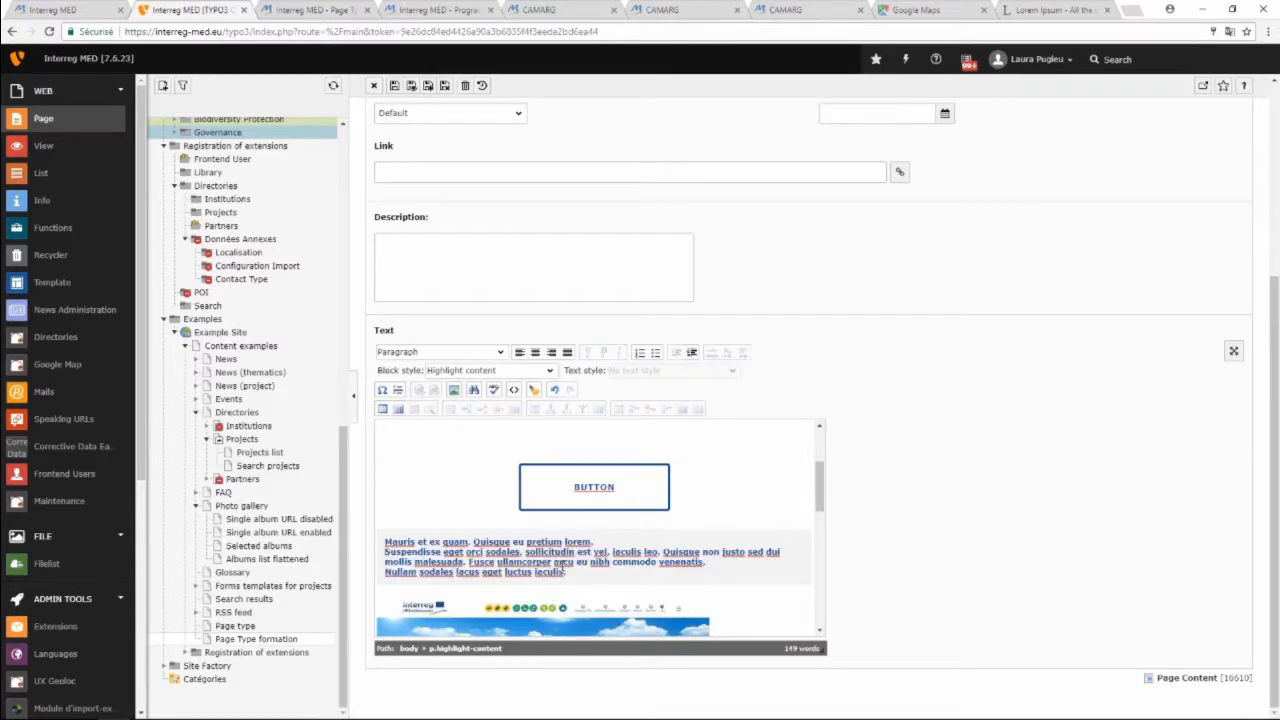
drag(568, 574, 381, 543)
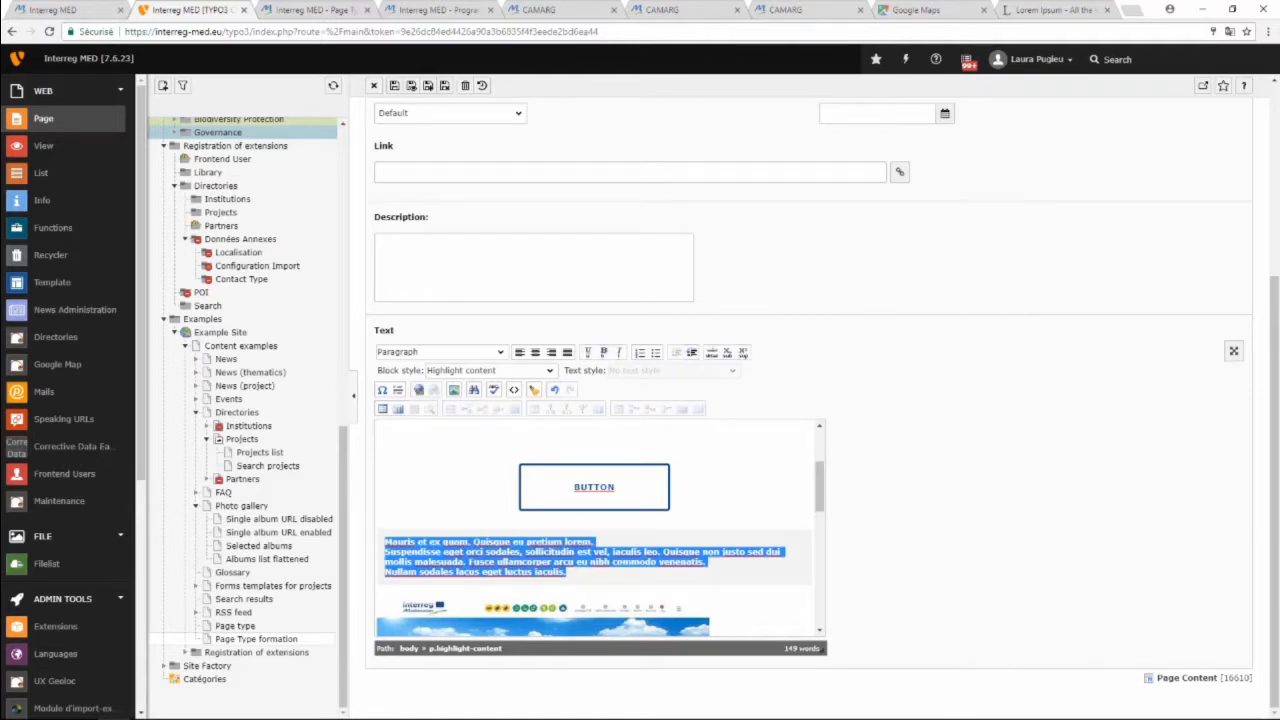
click(499, 371)
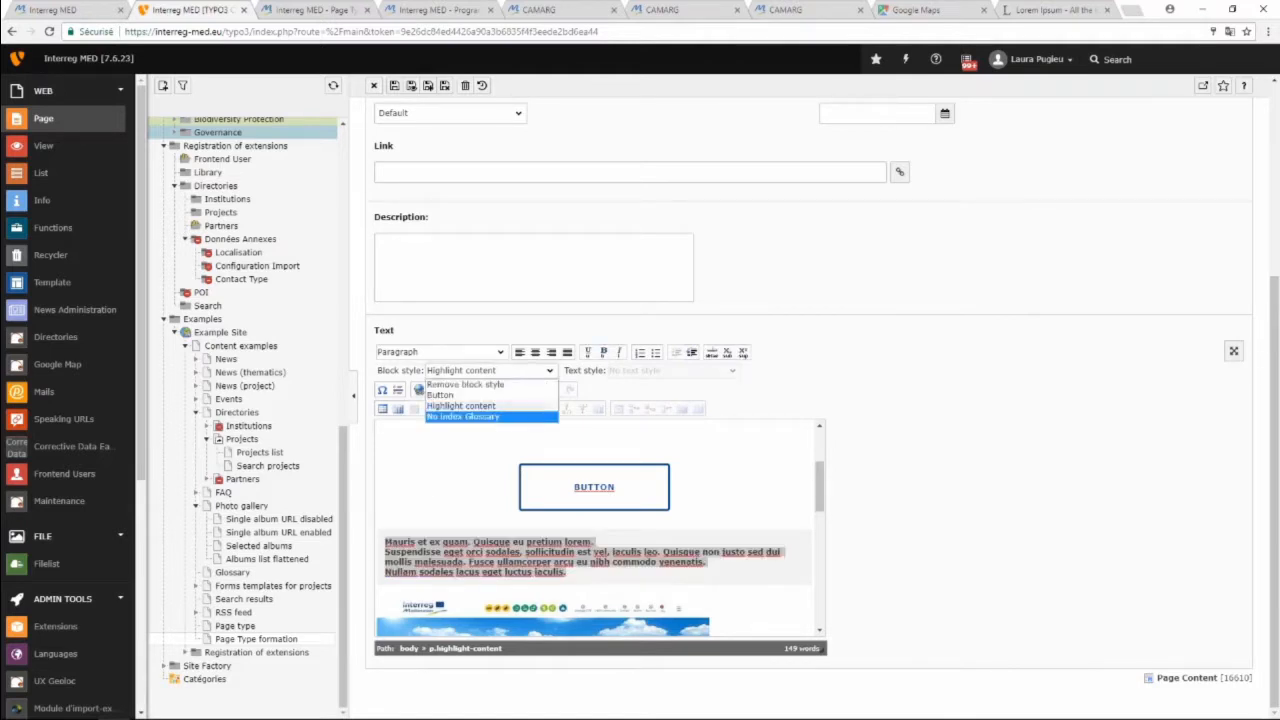
click(574, 575)
click(582, 575)
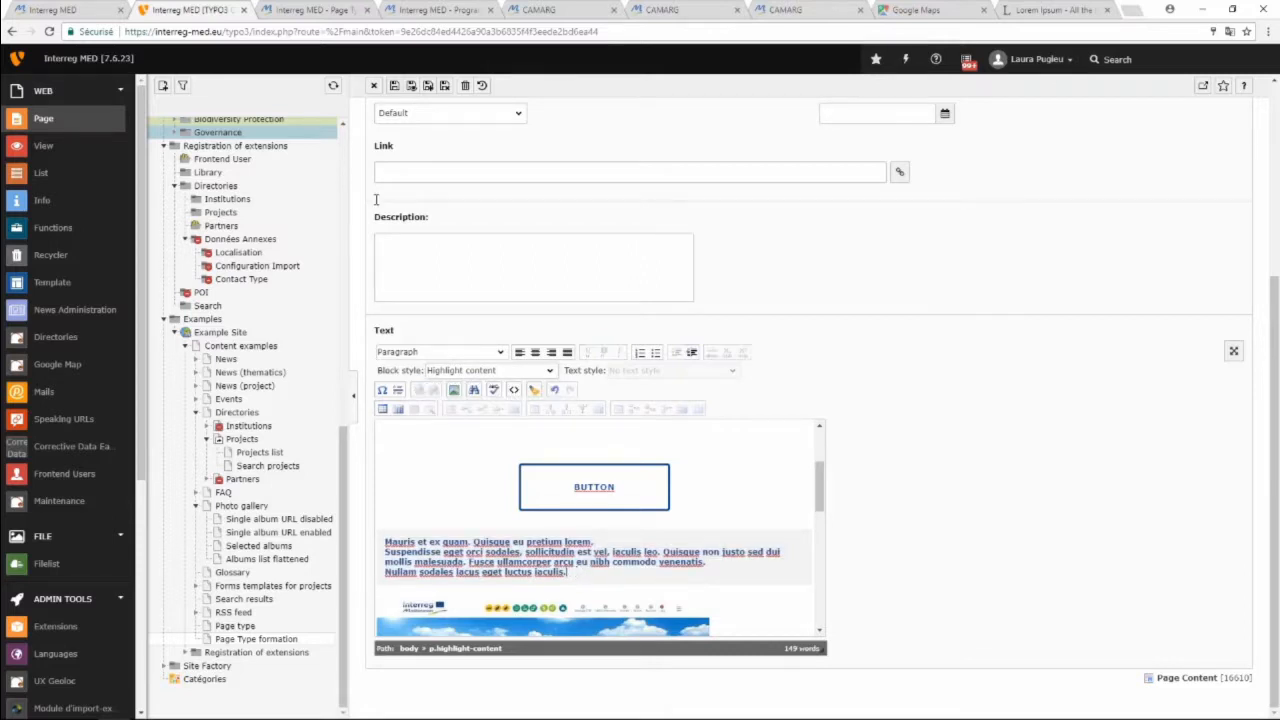
Save the content element and reload the preview of the Page Type formation page.
click(411, 85)
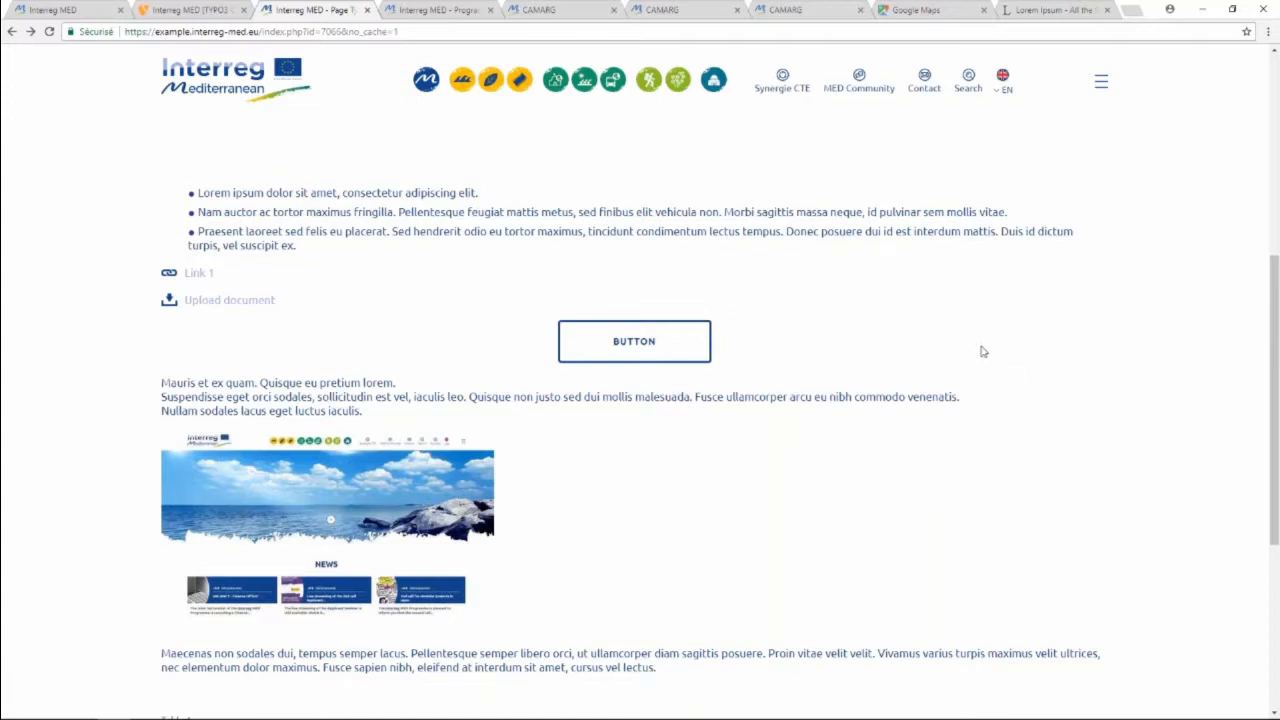
key(F5)
scroll(753, 424, down, 1)
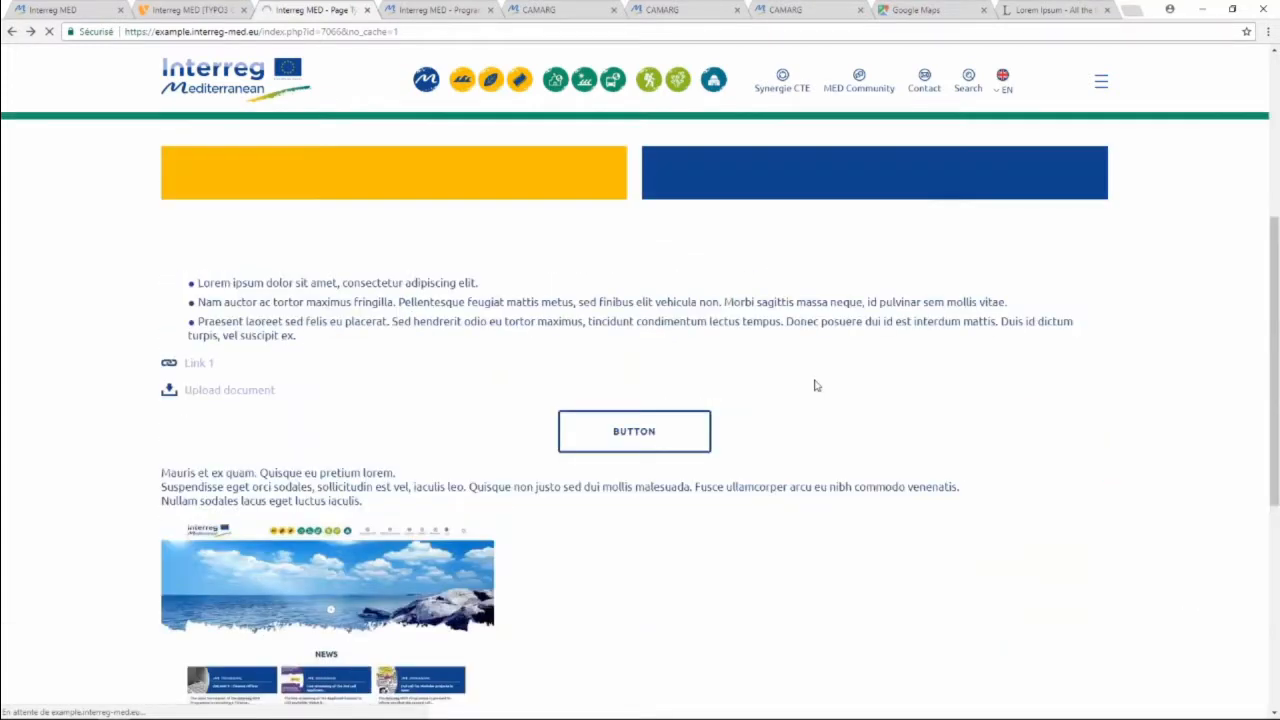
scroll(815, 385, up, 3)
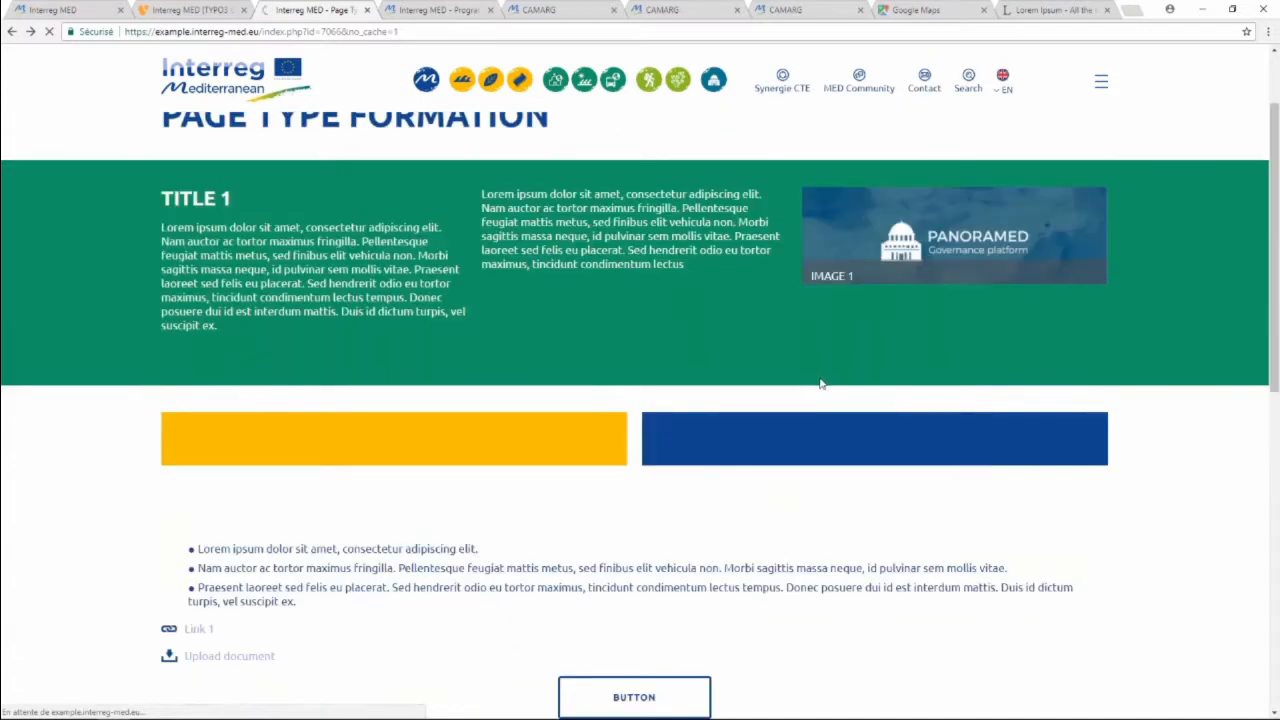
scroll(823, 382, up, 2)
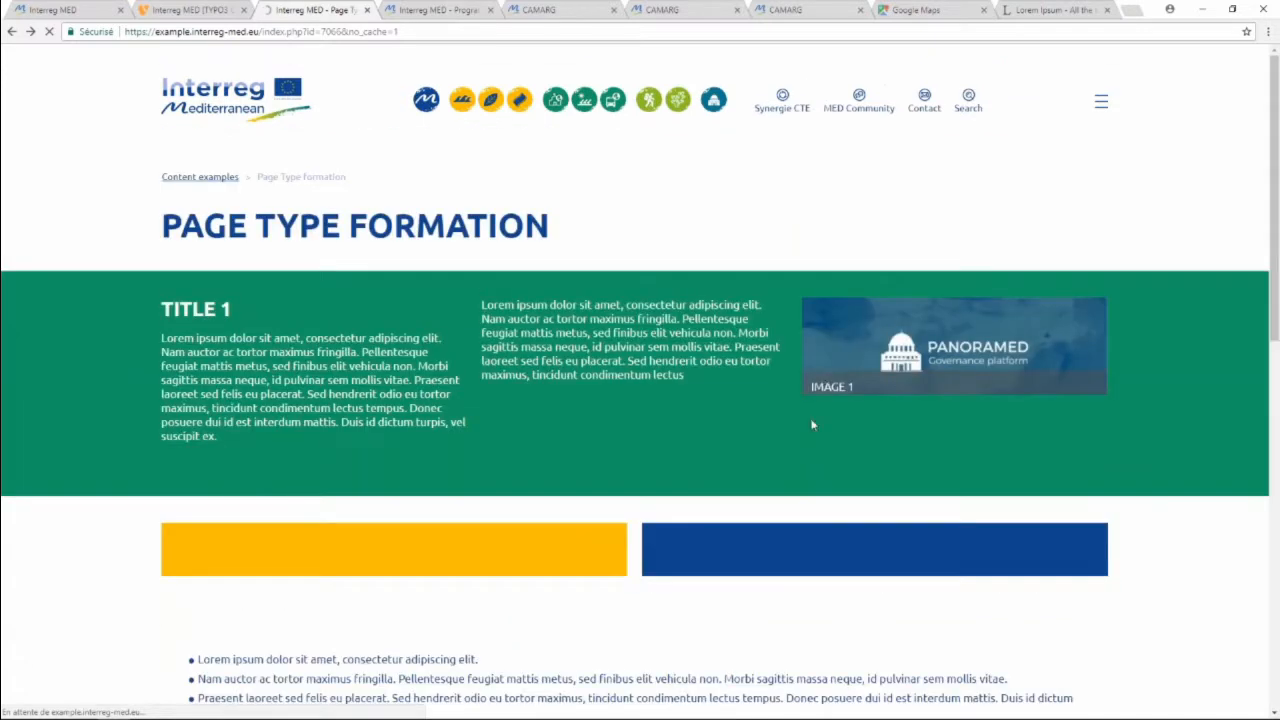
Look over the previewed page down to the table and examine the highlighted paragraph below the button.
scroll(820, 425, down, 2)
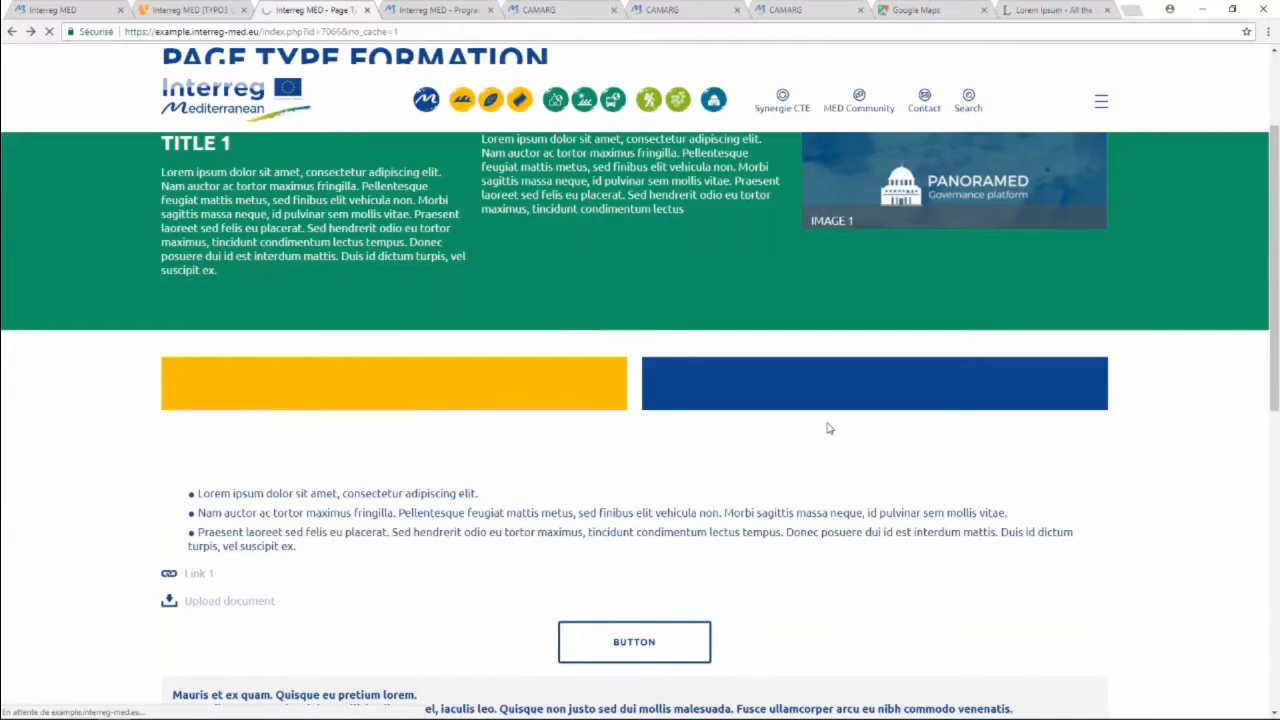
scroll(829, 431, down, 4)
scroll(777, 469, down, 2)
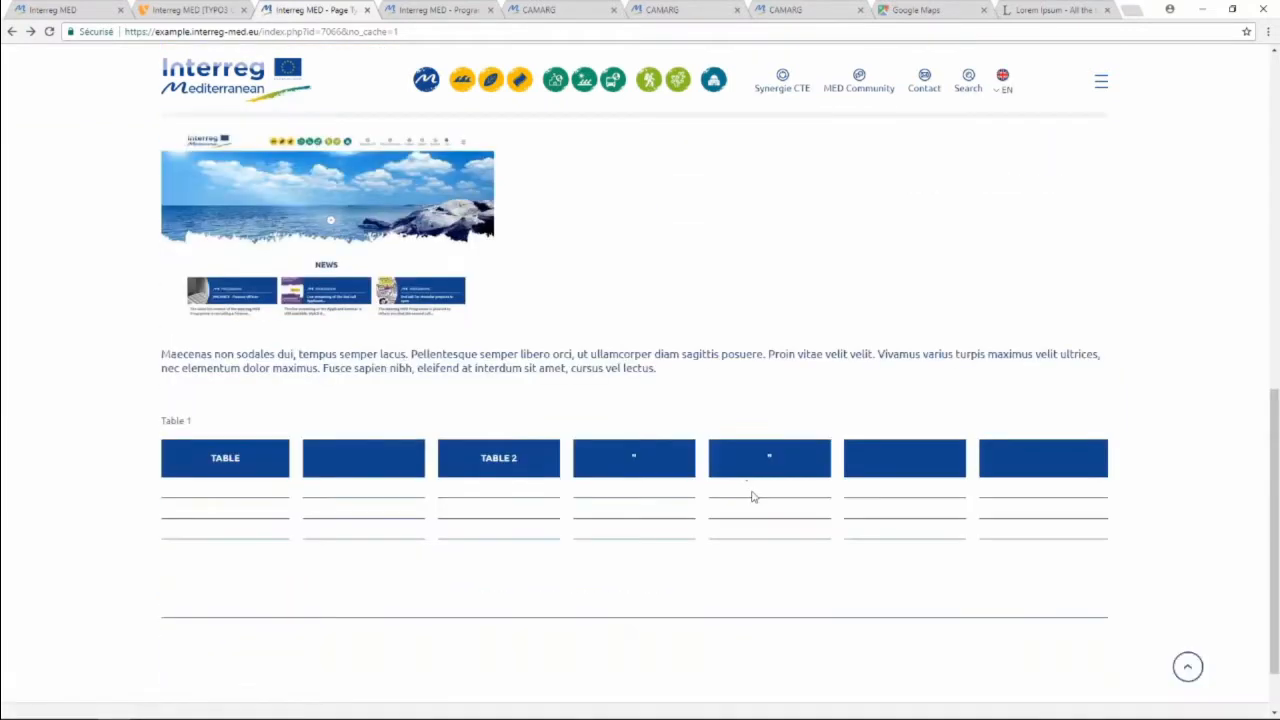
scroll(752, 492, down, 1)
scroll(752, 488, up, 4)
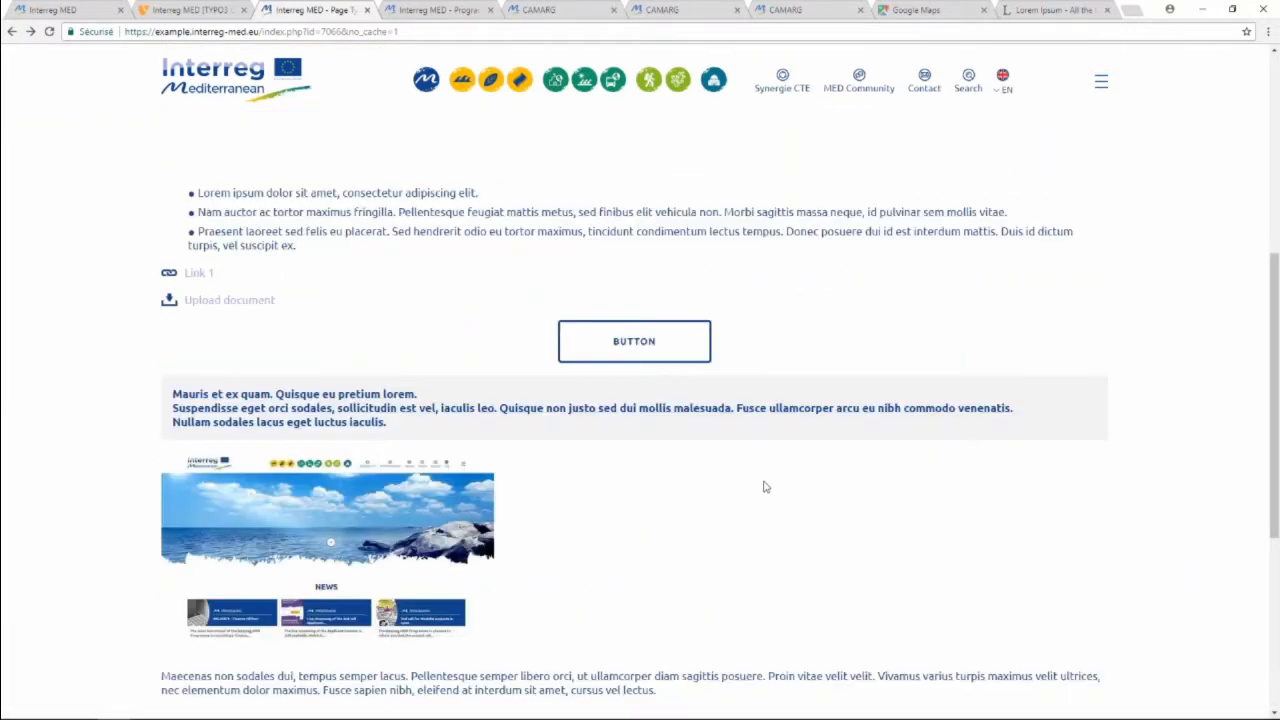
scroll(740, 486, up, 1)
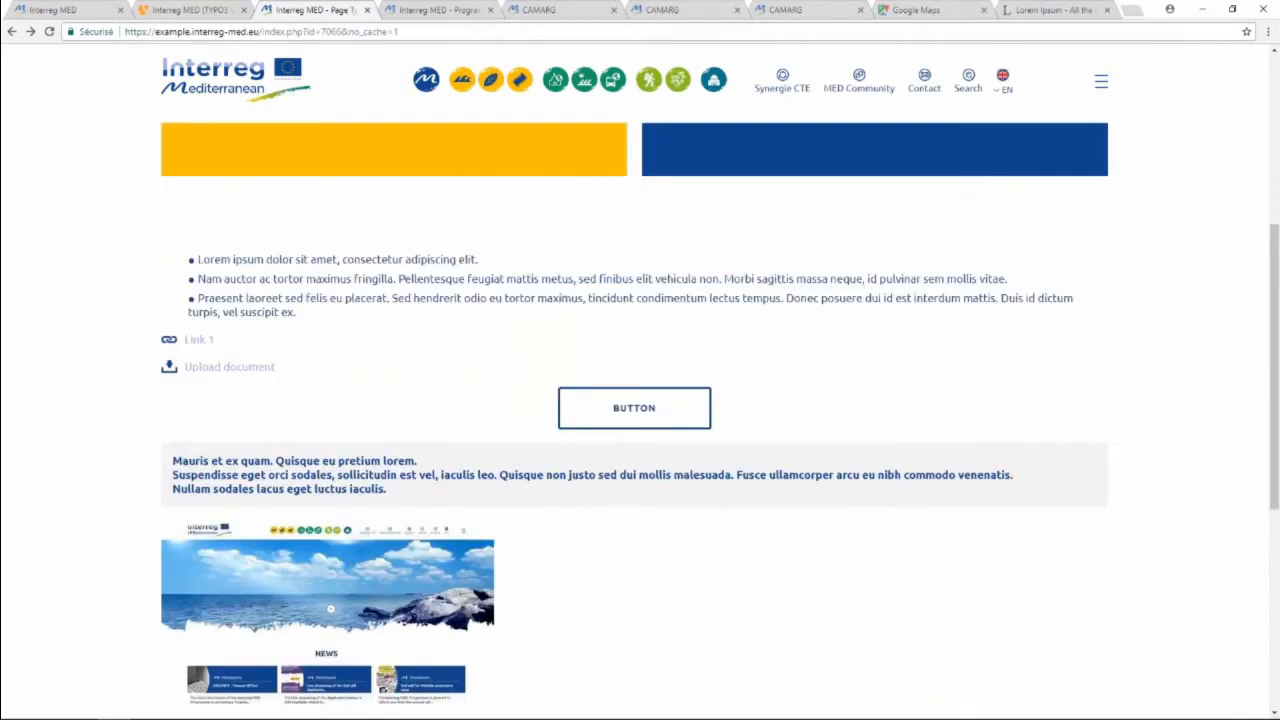
scroll(417, 480, down, 1)
drag(388, 424, 172, 394)
click(174, 394)
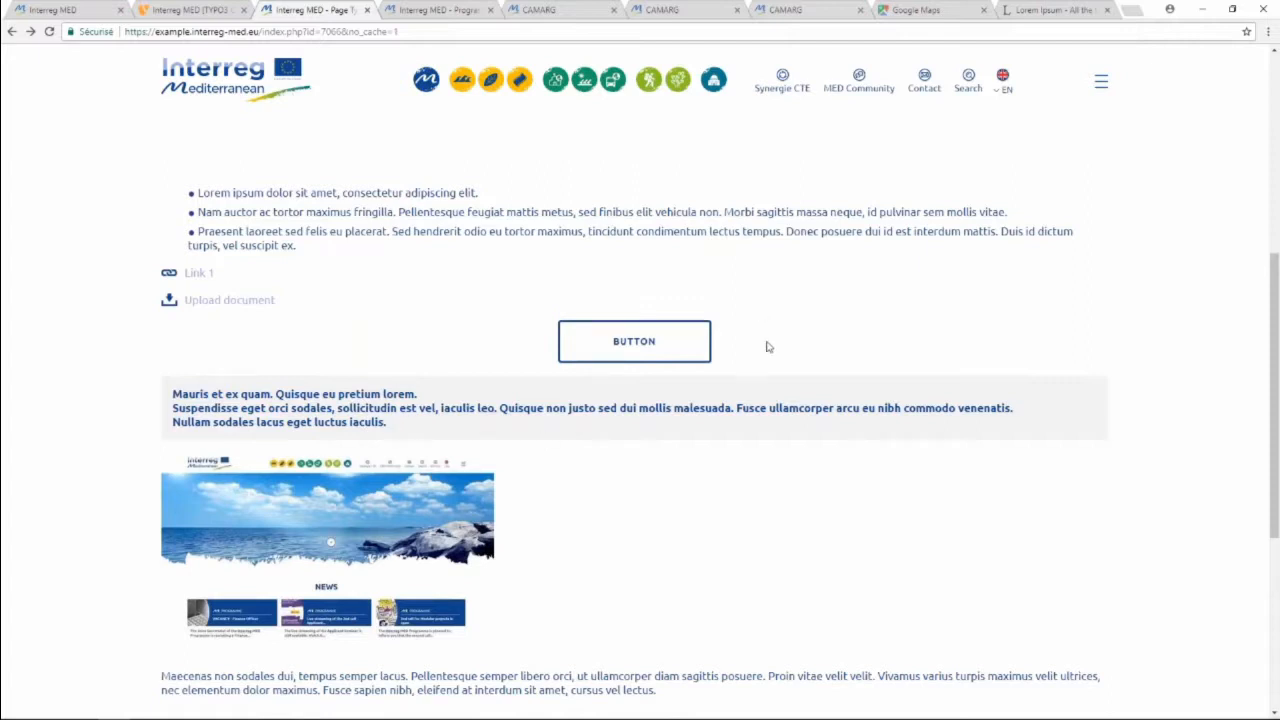
Return to the content element editor and check which block styles are offered for the last bulleted list item.
click(172, 12)
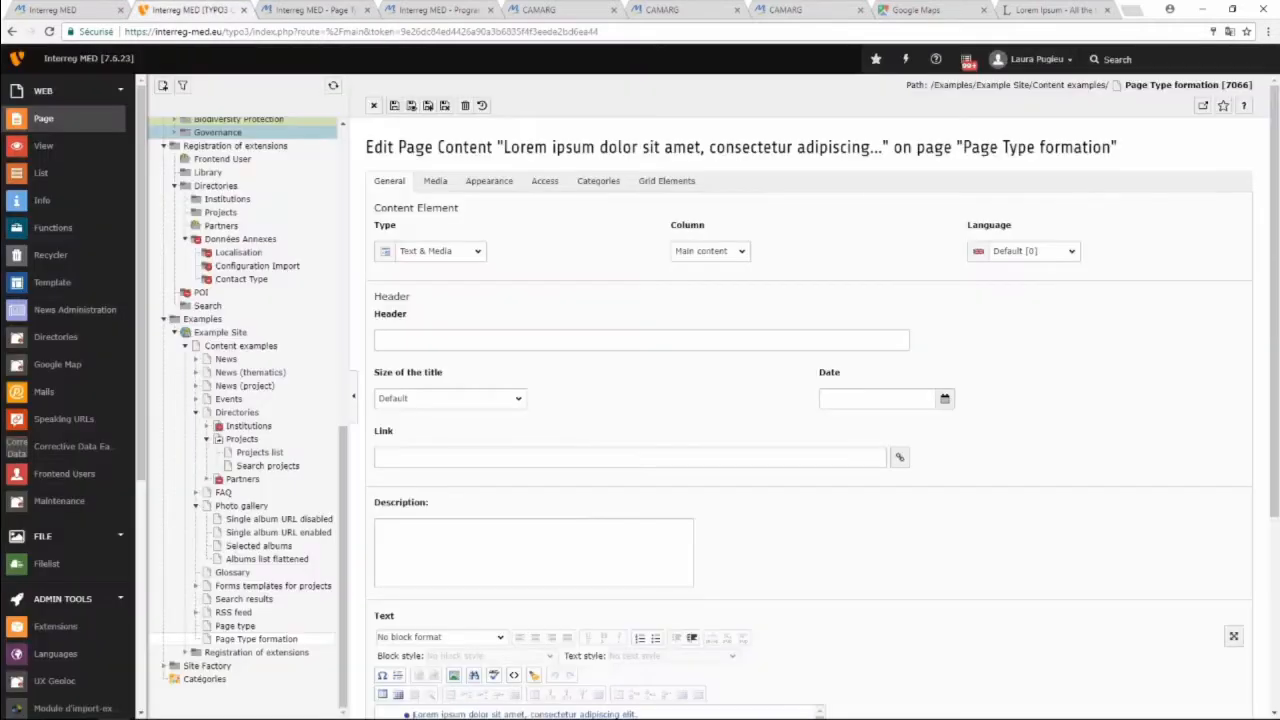
scroll(958, 529, down, 1)
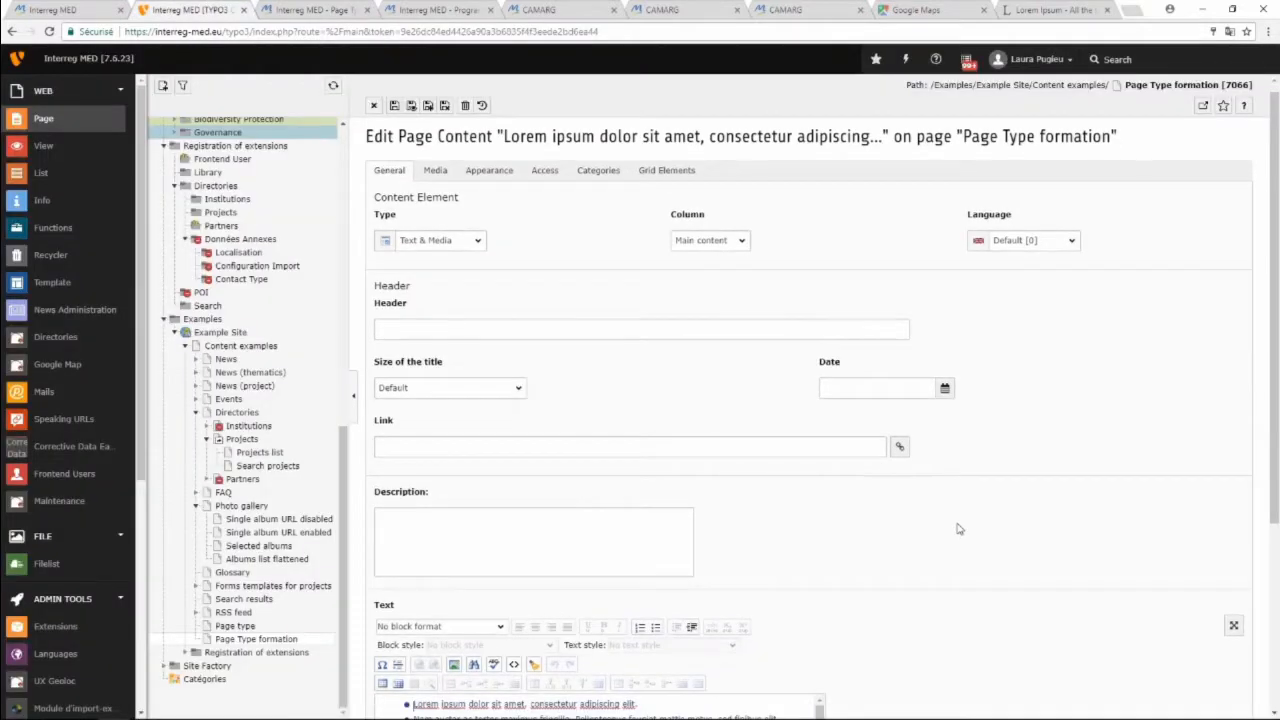
scroll(958, 529, down, 3)
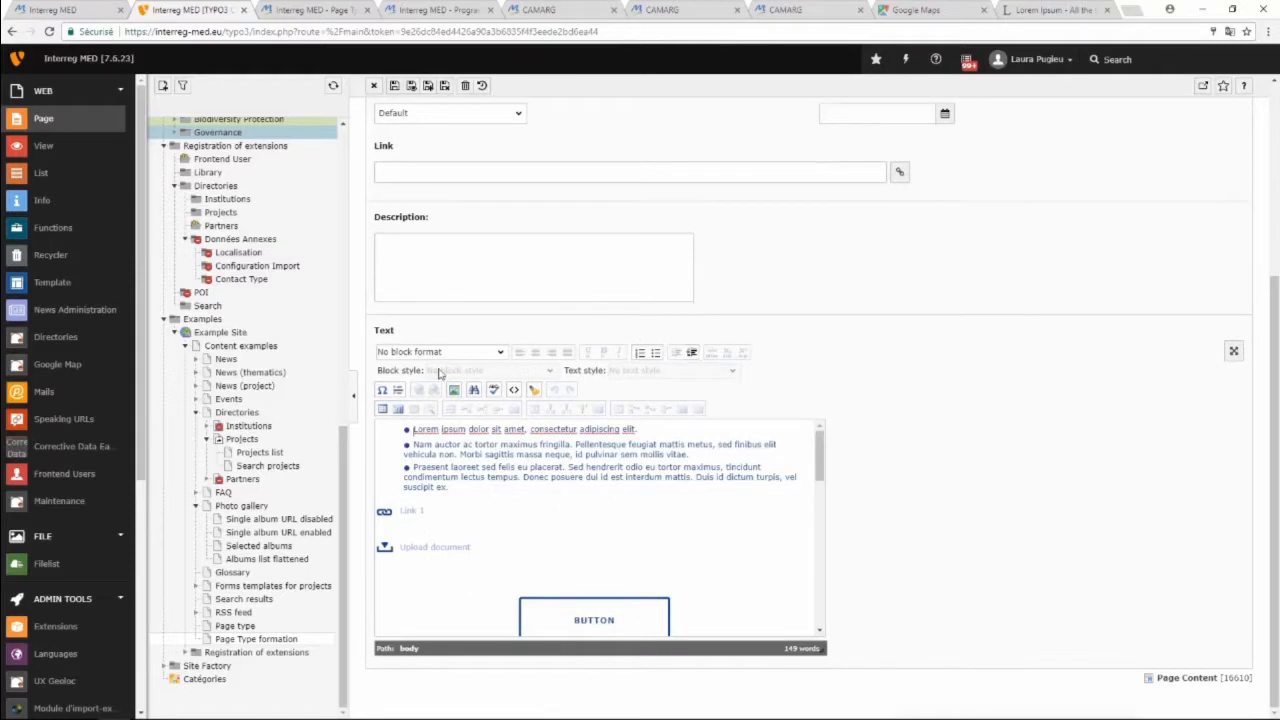
click(560, 467)
click(507, 371)
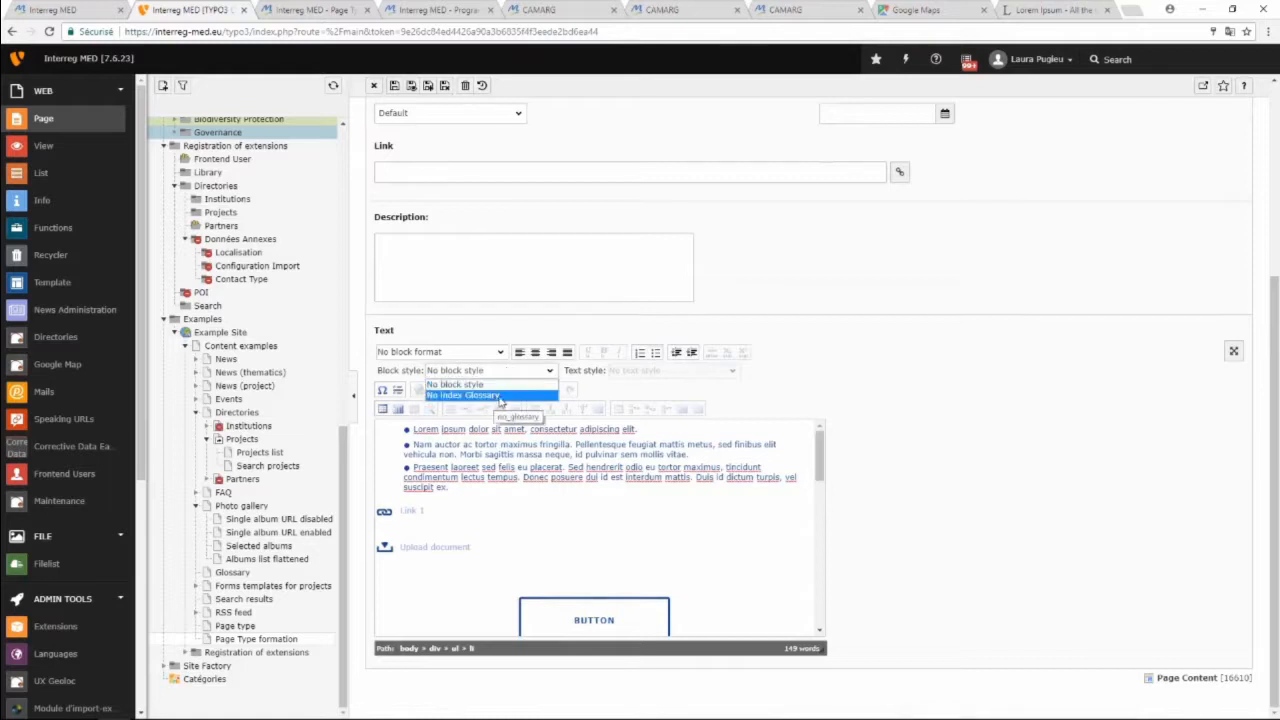
click(522, 487)
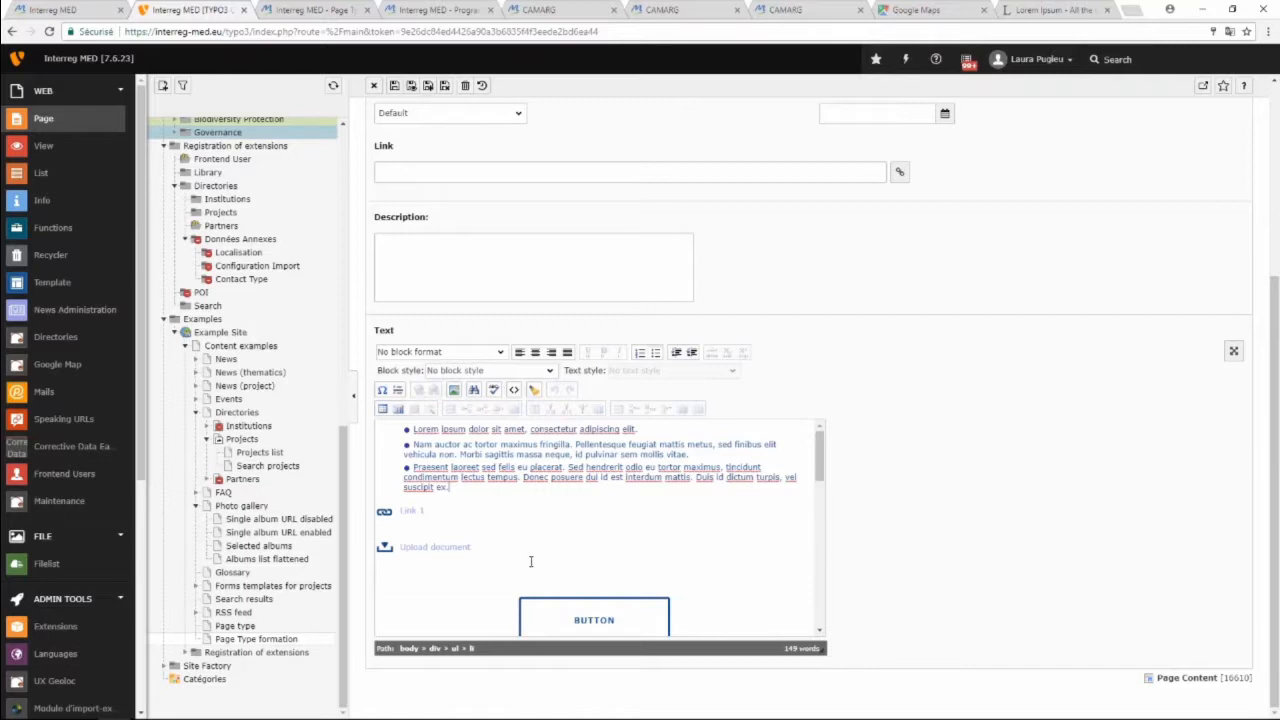
Review the block styles and block formats available for the highlighted paragraph below the button.
scroll(546, 553, down, 5)
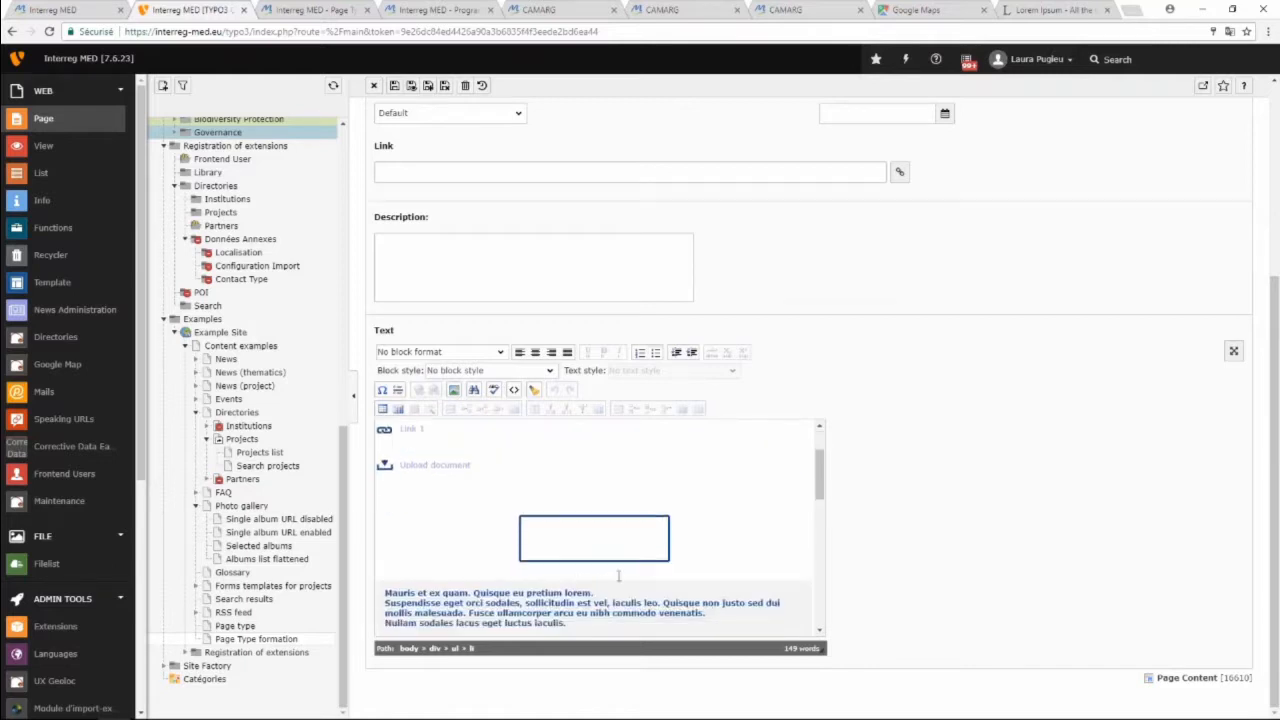
click(585, 572)
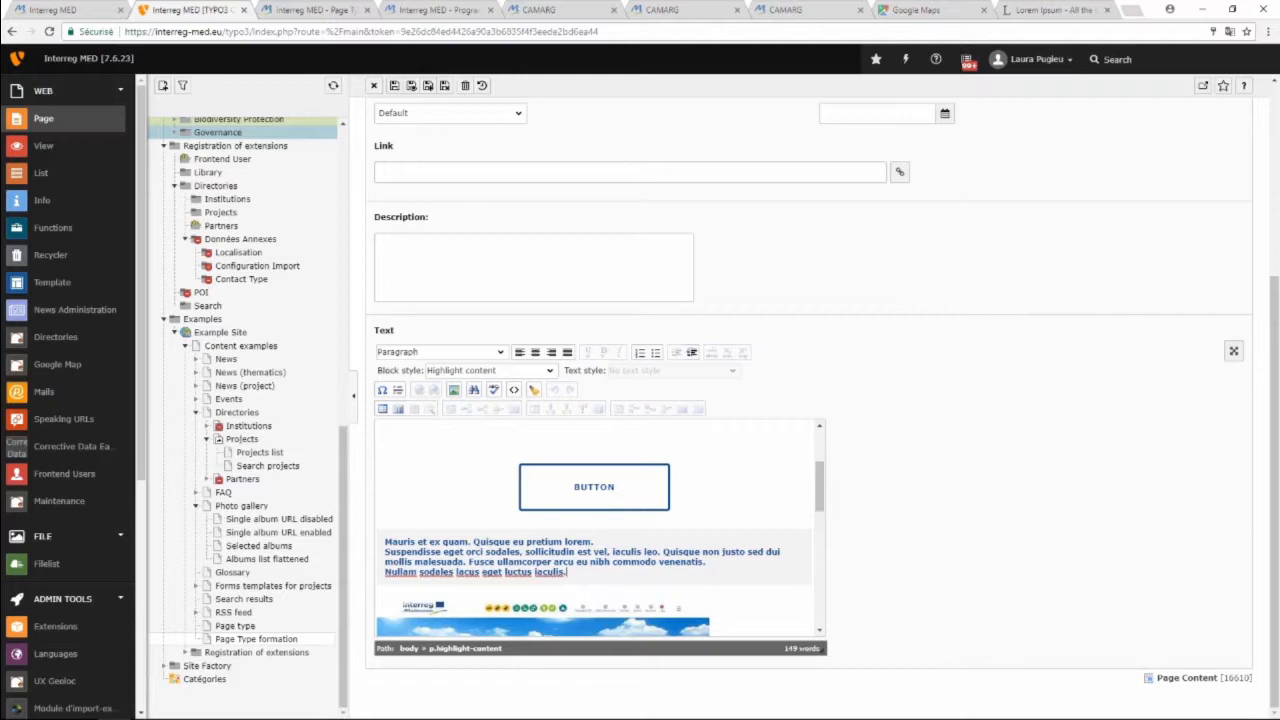
click(512, 372)
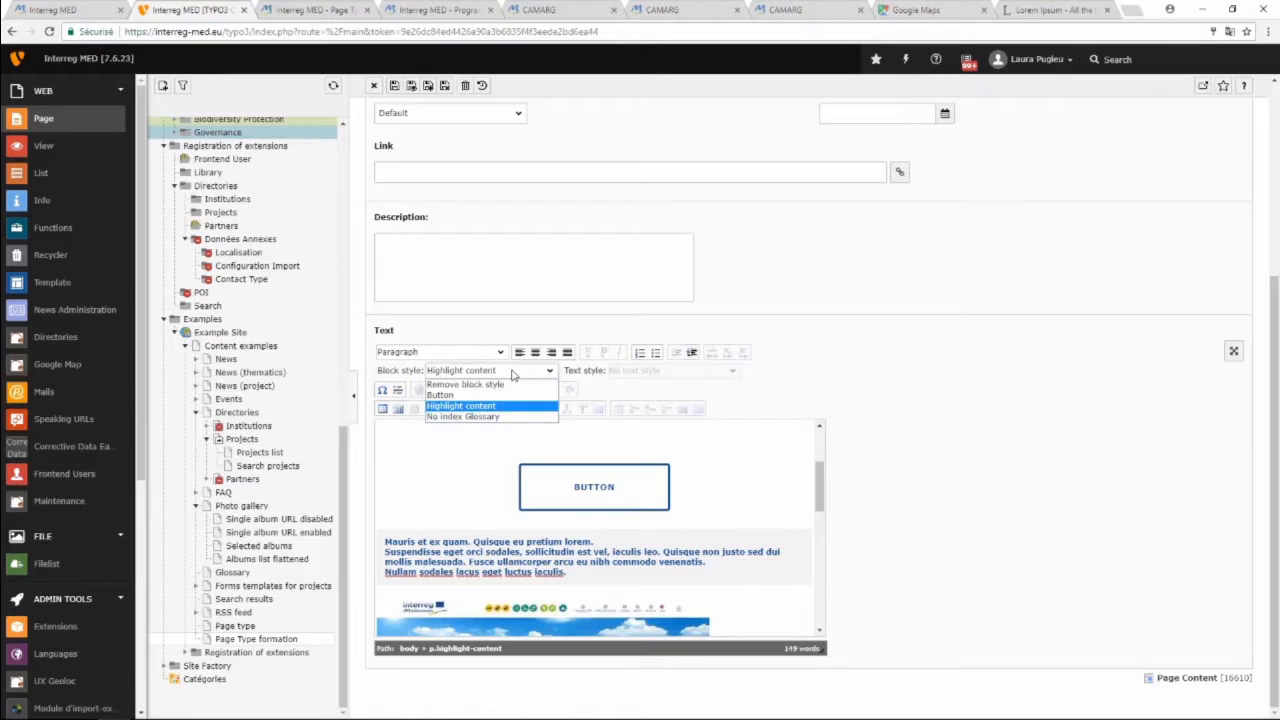
click(512, 372)
click(482, 355)
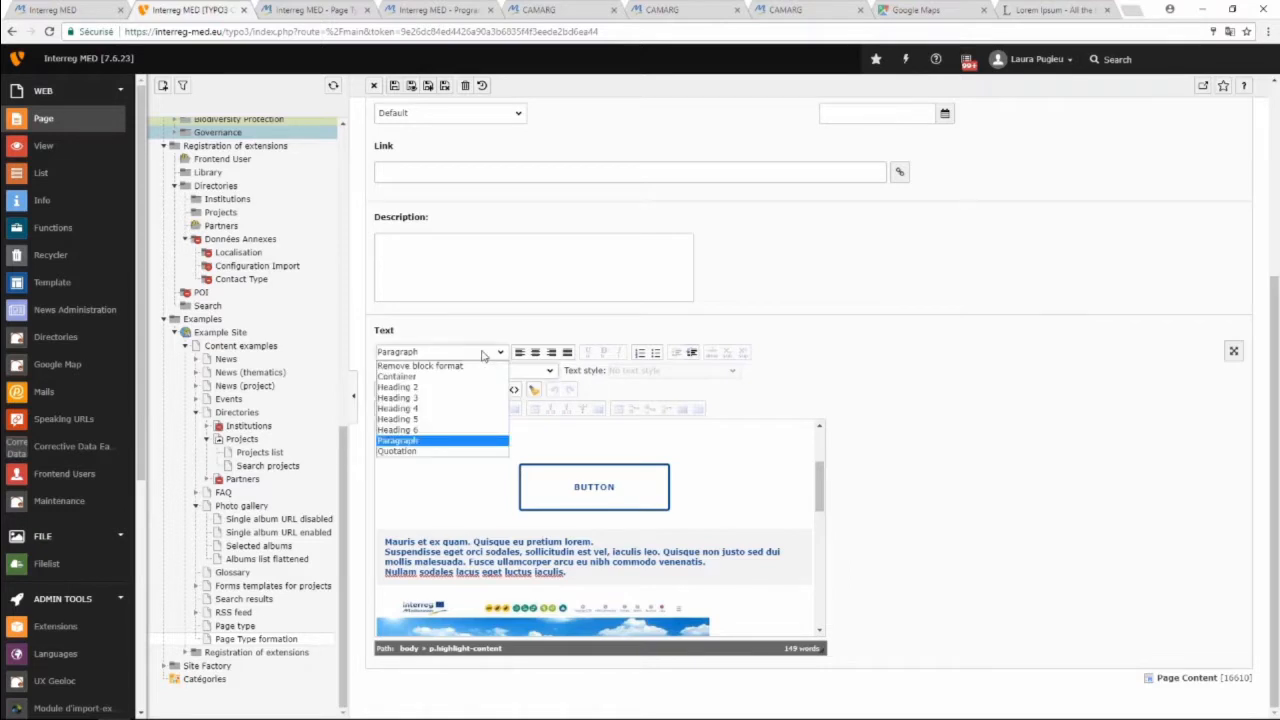
click(485, 355)
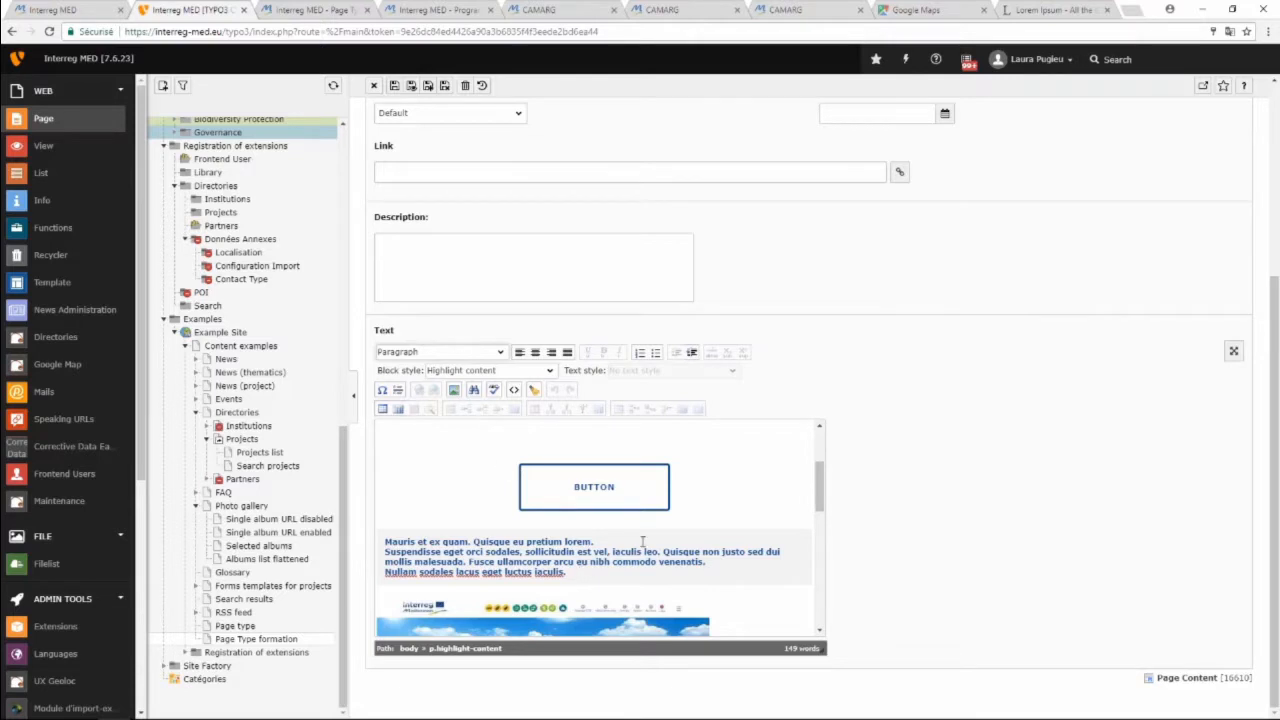
Take "Lorem ipsum dolor sit amet, consectetur adipiscing elit." out of the bulleted list and add a paragraph break after it.
scroll(640, 538, up, 3)
scroll(640, 538, up, 2)
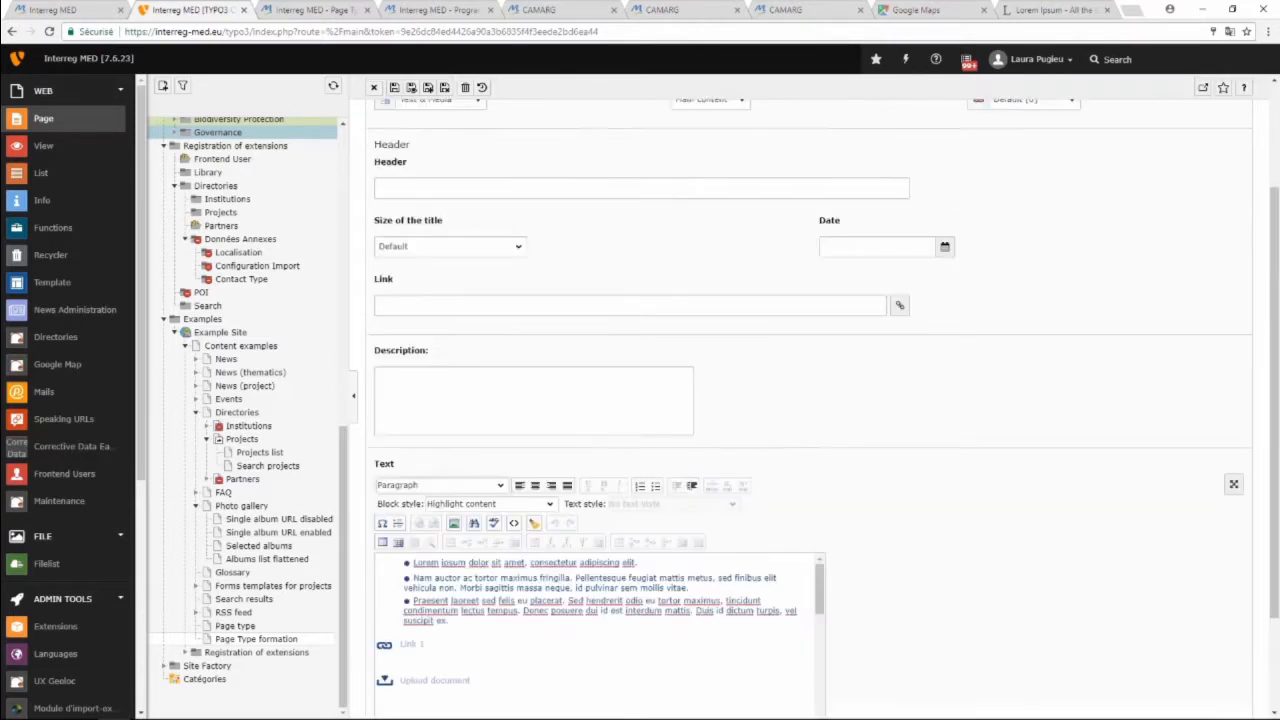
drag(637, 562, 402, 562)
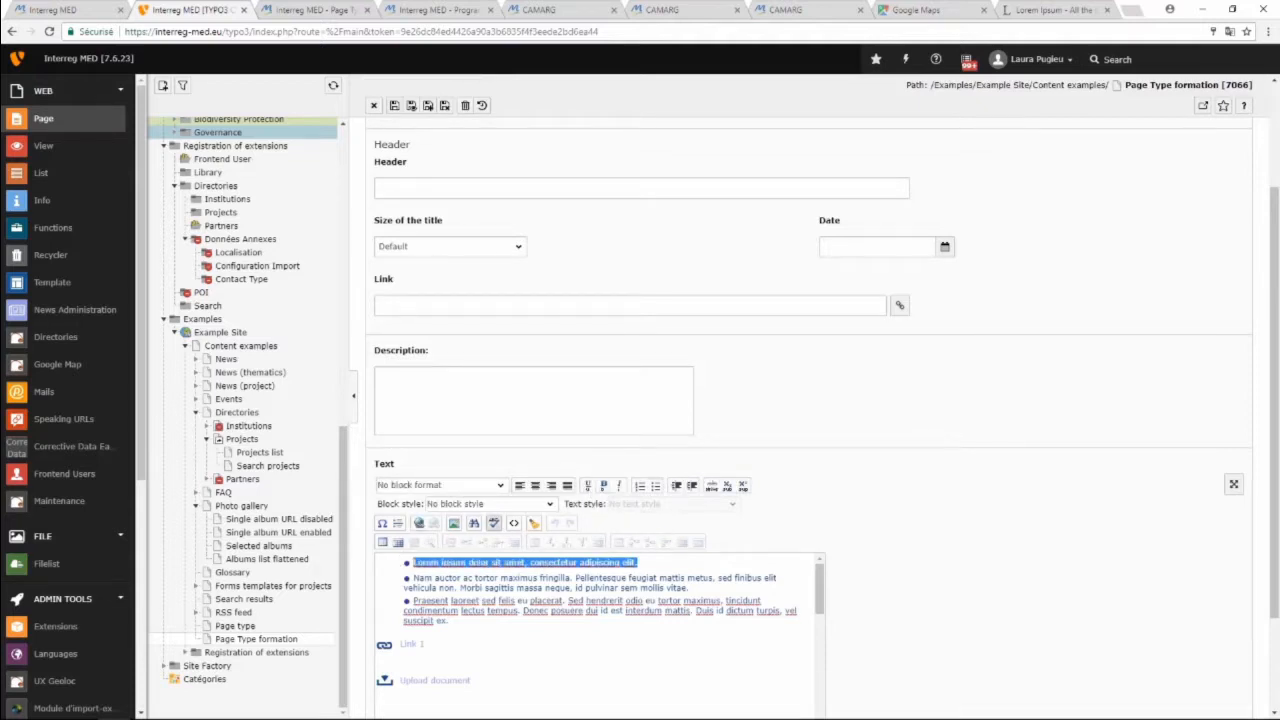
click(655, 487)
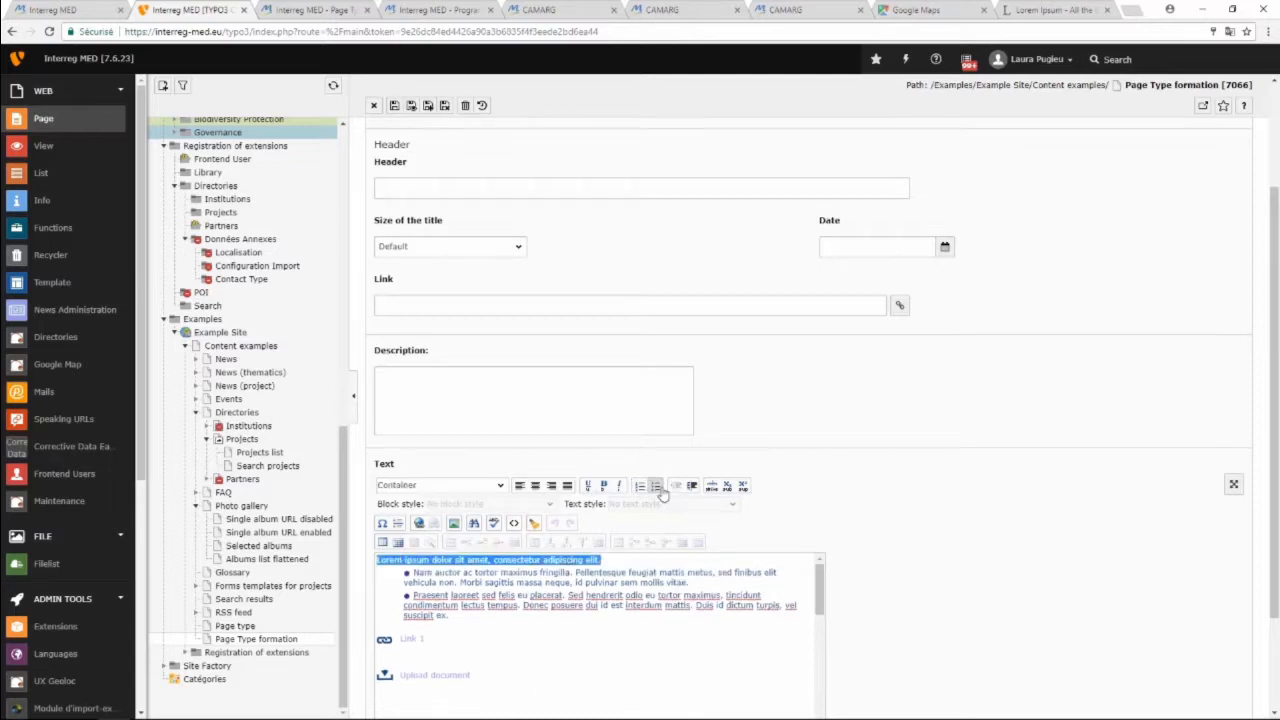
click(604, 560)
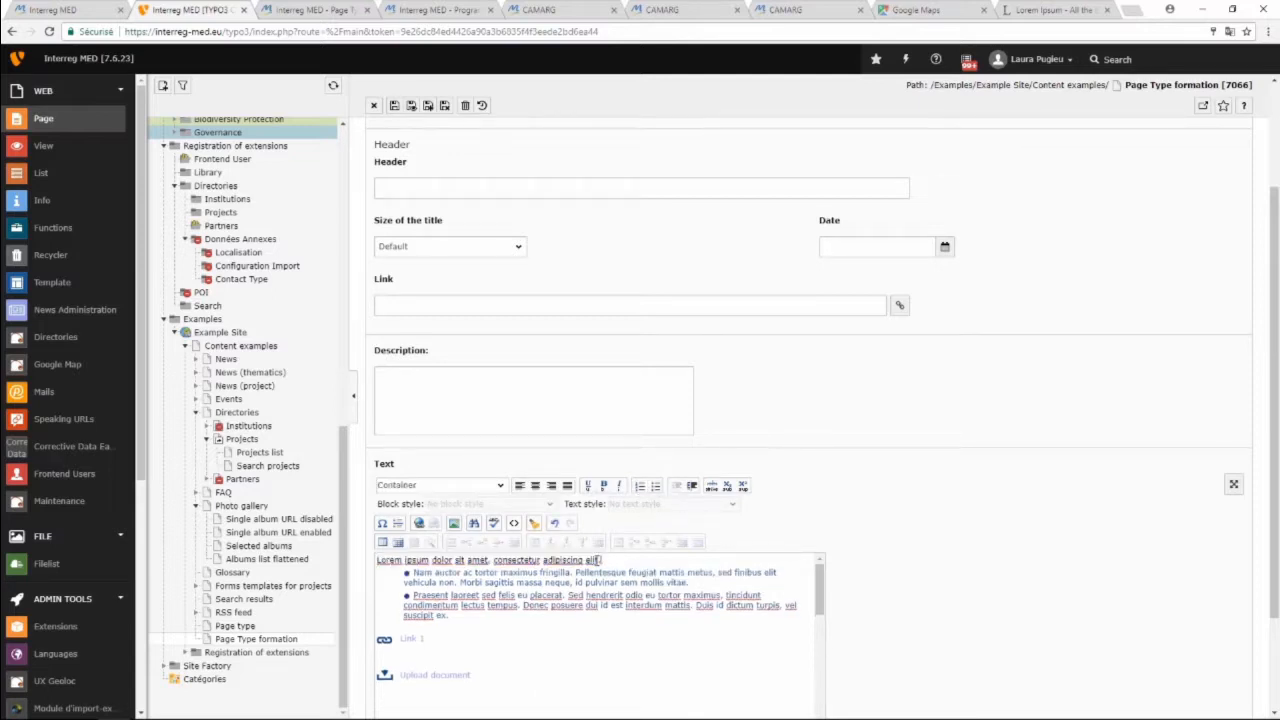
key(Return)
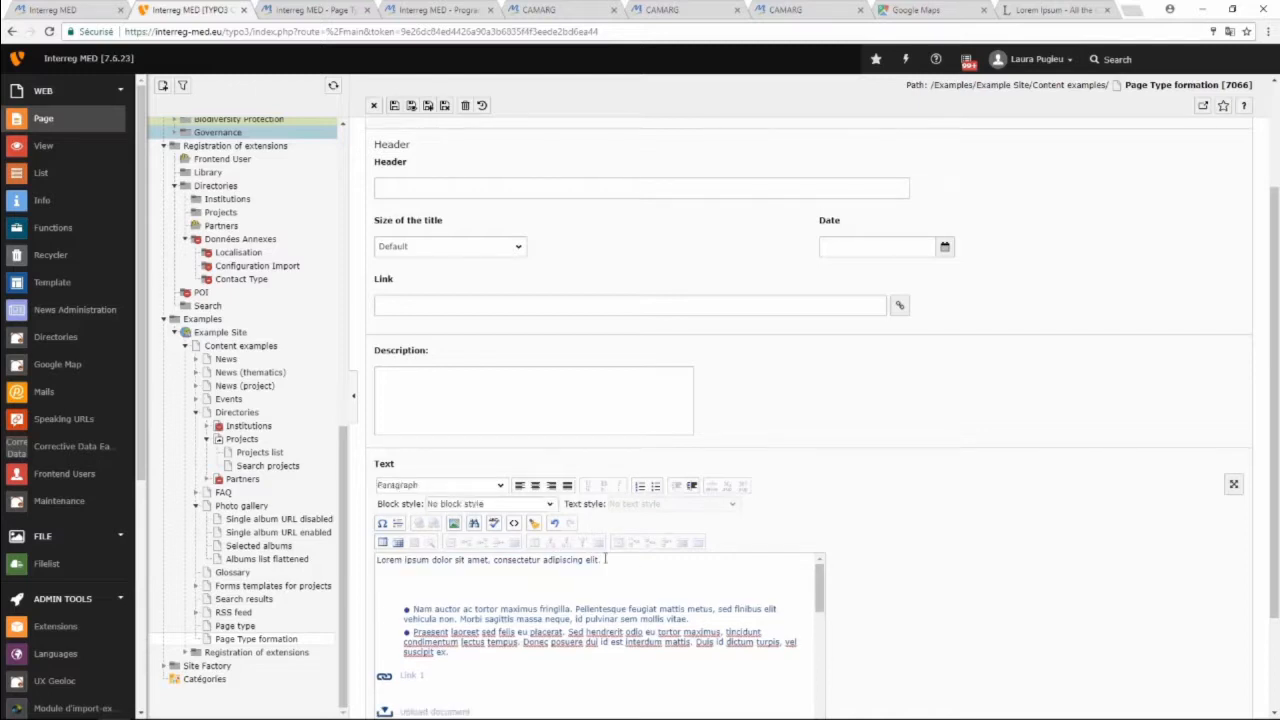
Apply the Quotation block format to the line "Lorem ipsum dolor sit amet, consectetur adipiscing elit." and save the content element with a page preview.
drag(604, 560, 356, 558)
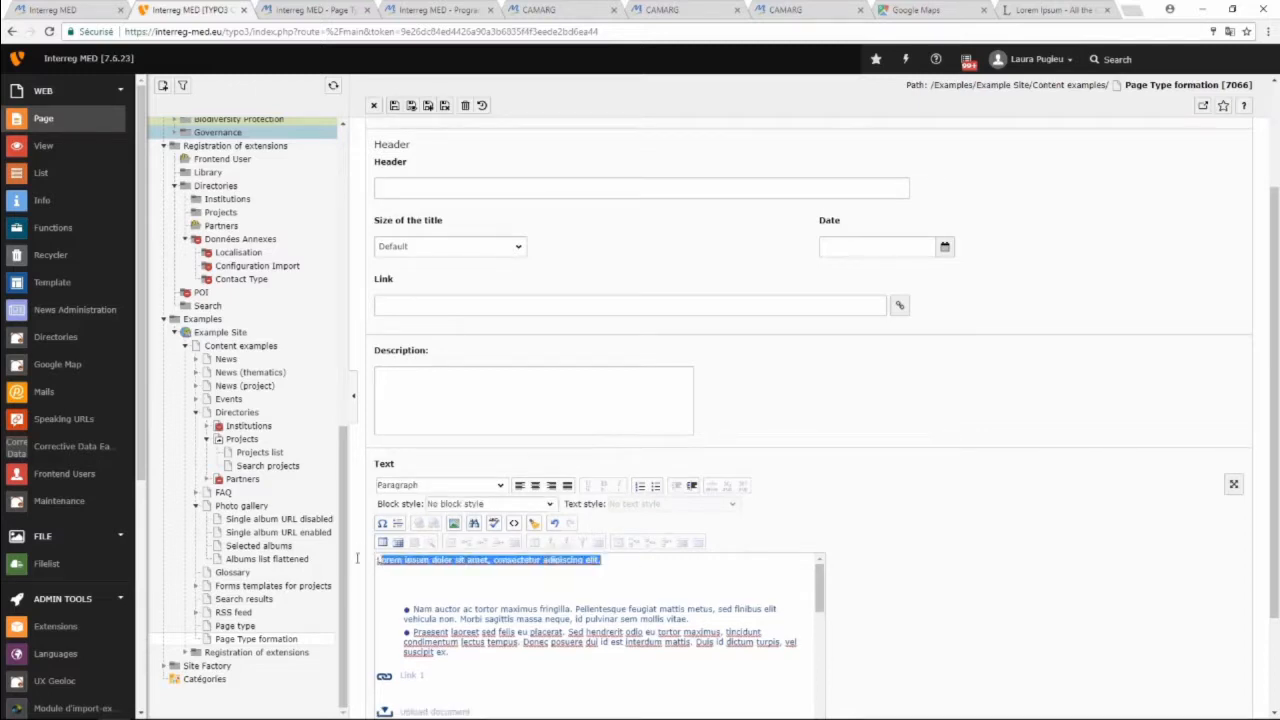
click(435, 486)
click(435, 487)
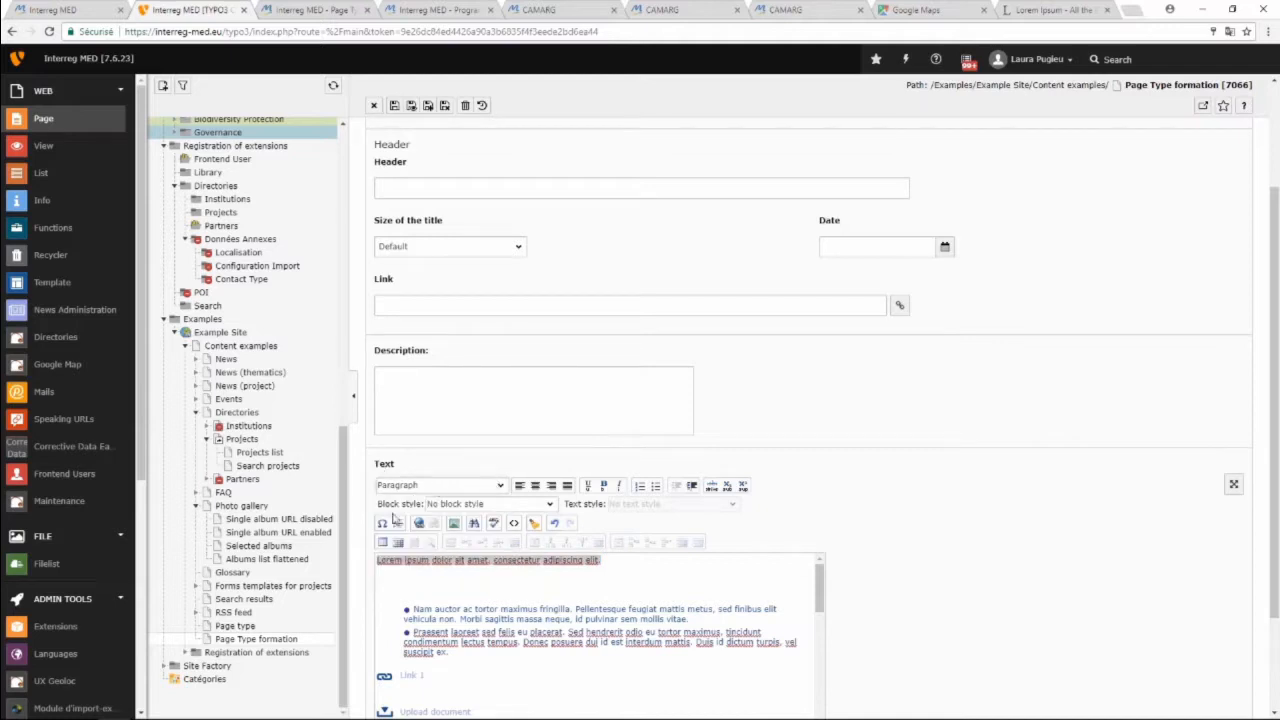
click(437, 488)
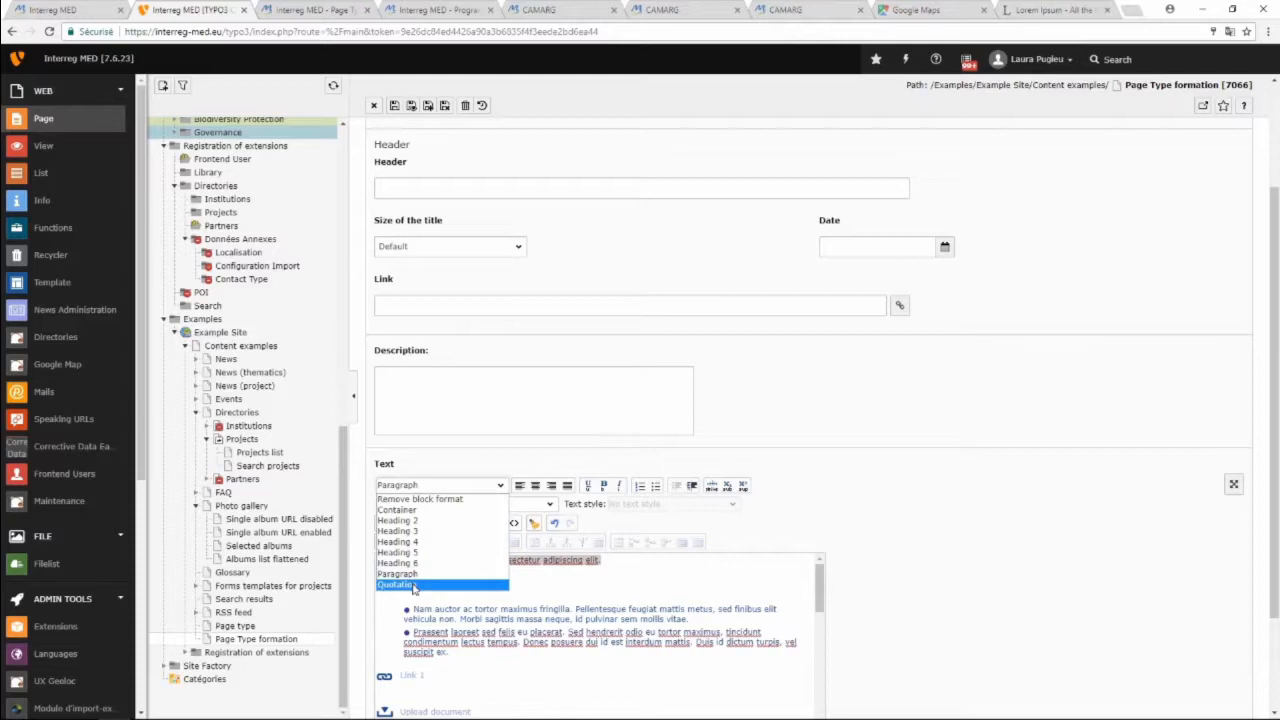
click(412, 586)
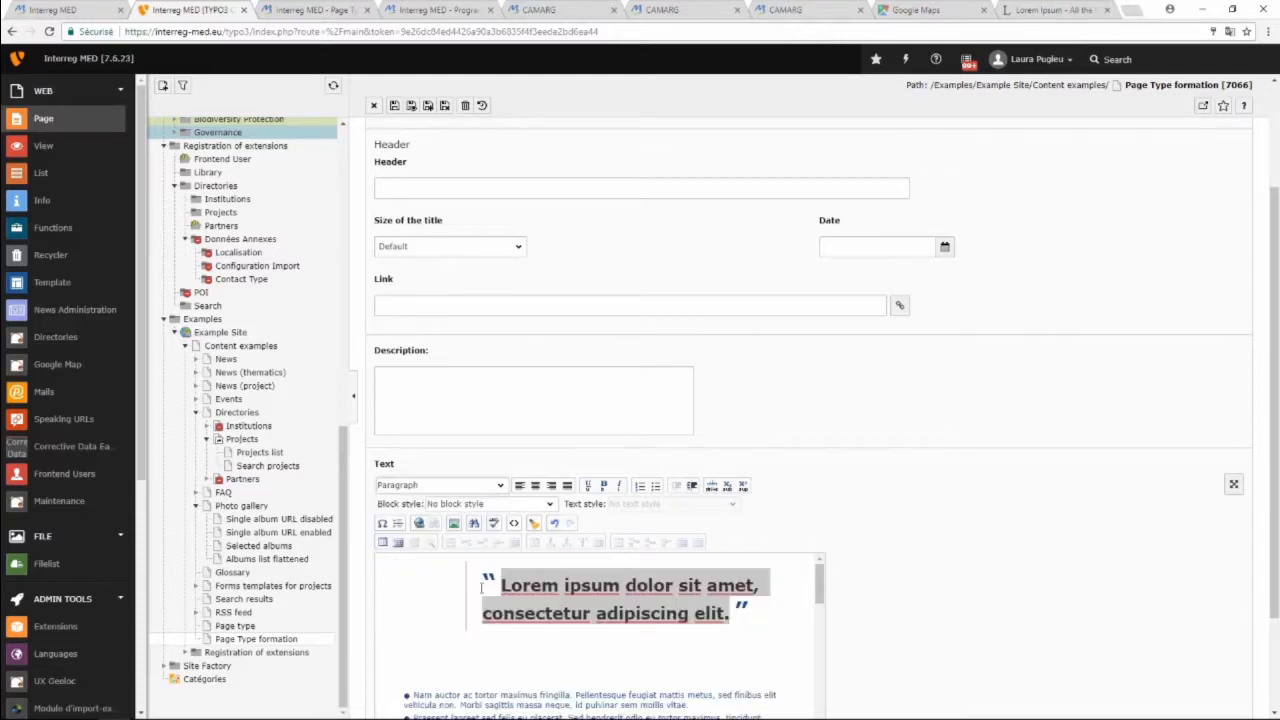
click(744, 623)
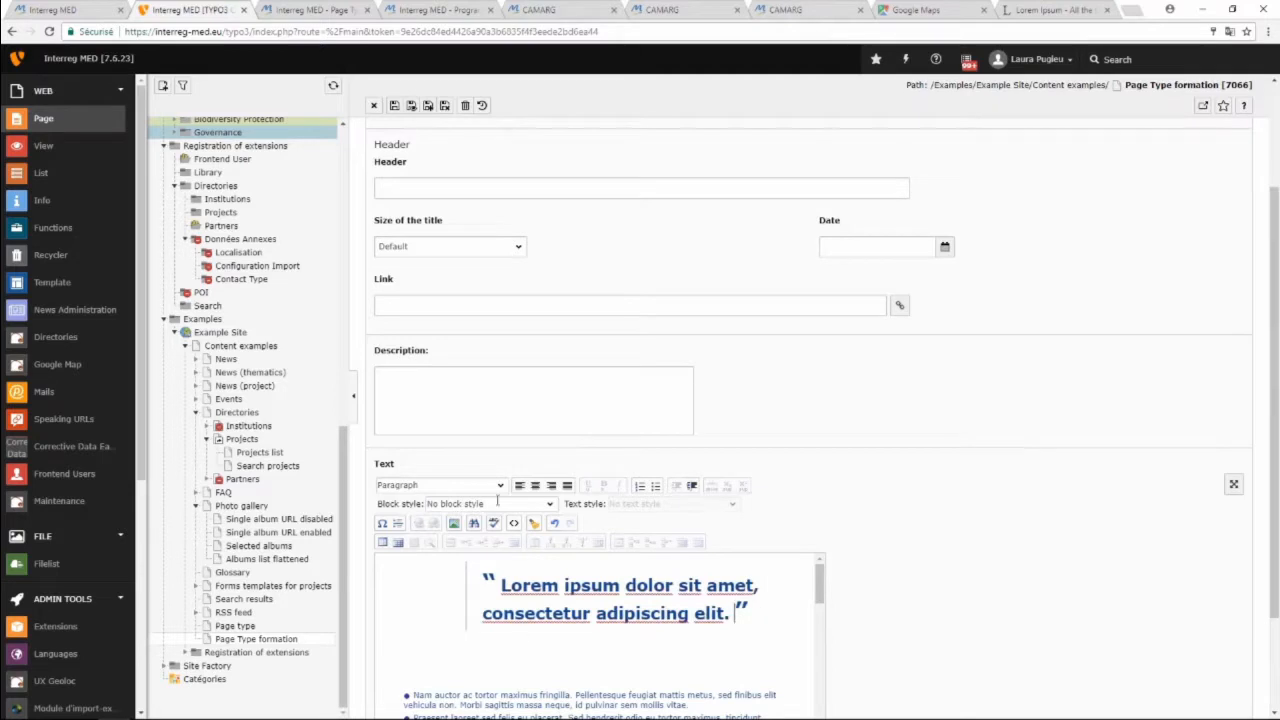
click(410, 108)
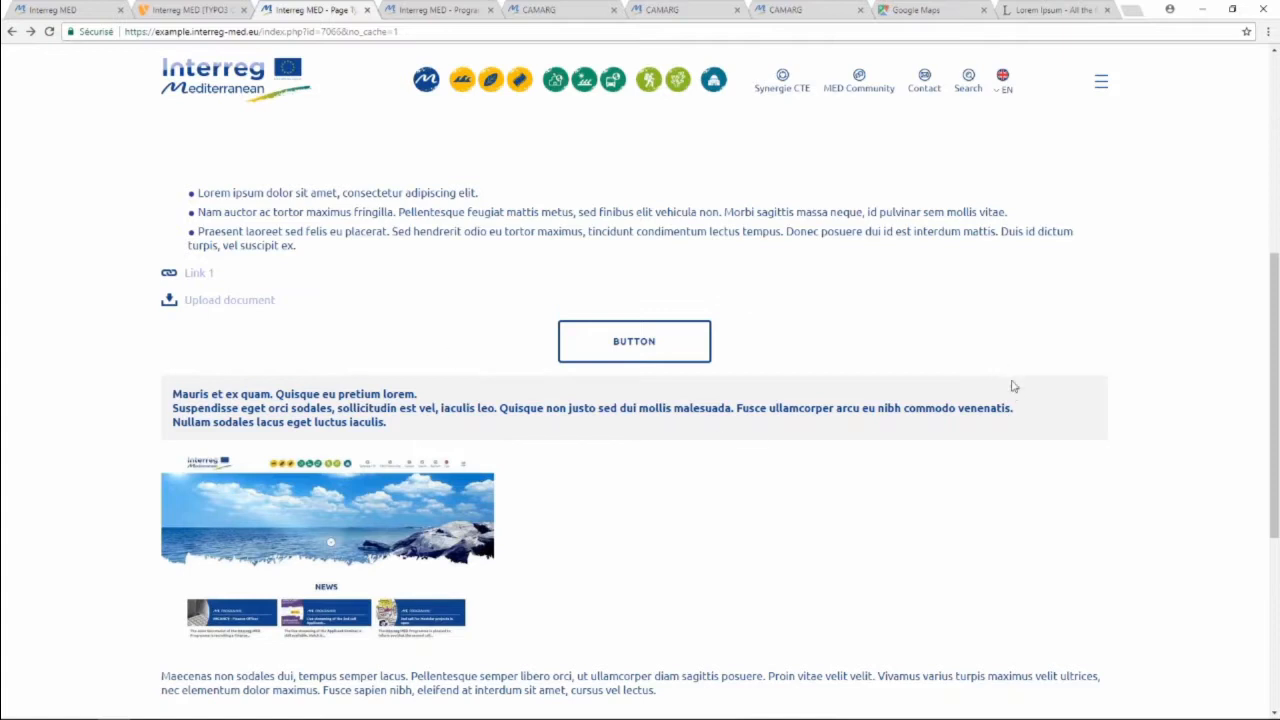
Reload the page preview and check how the quotation above the bulleted list is rendered.
key(F5)
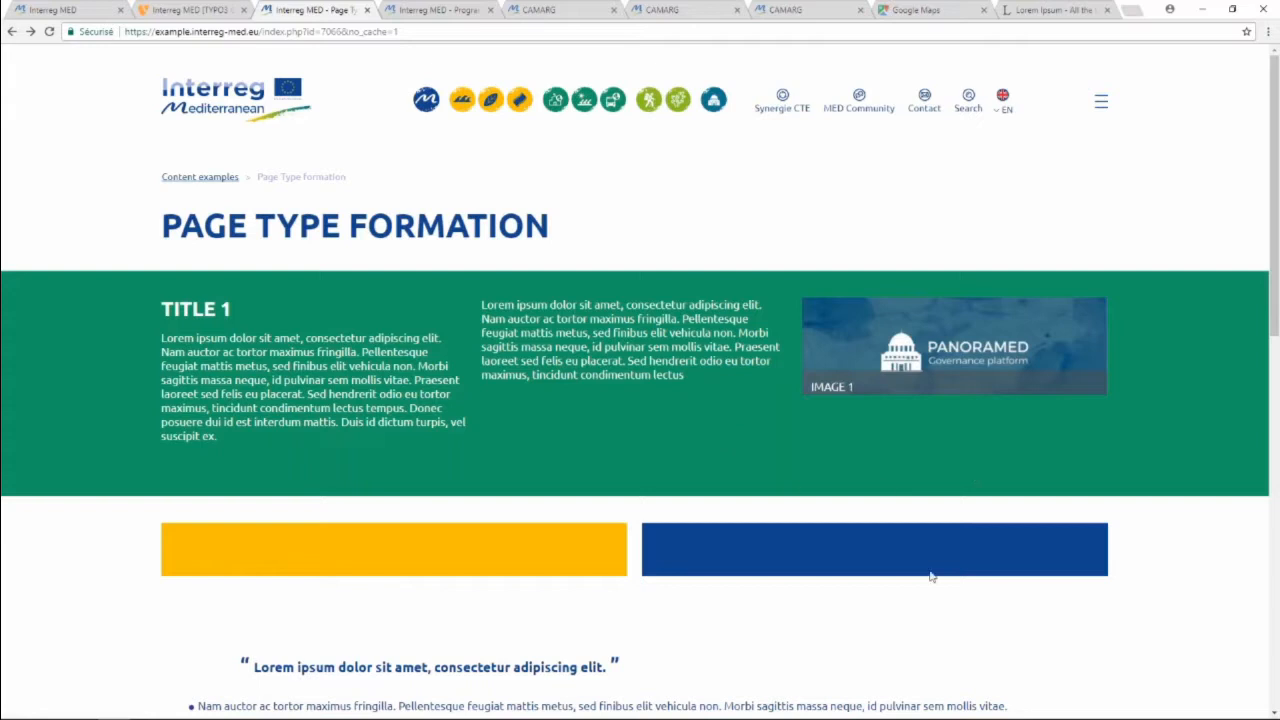
scroll(935, 600, down, 1)
scroll(936, 614, down, 3)
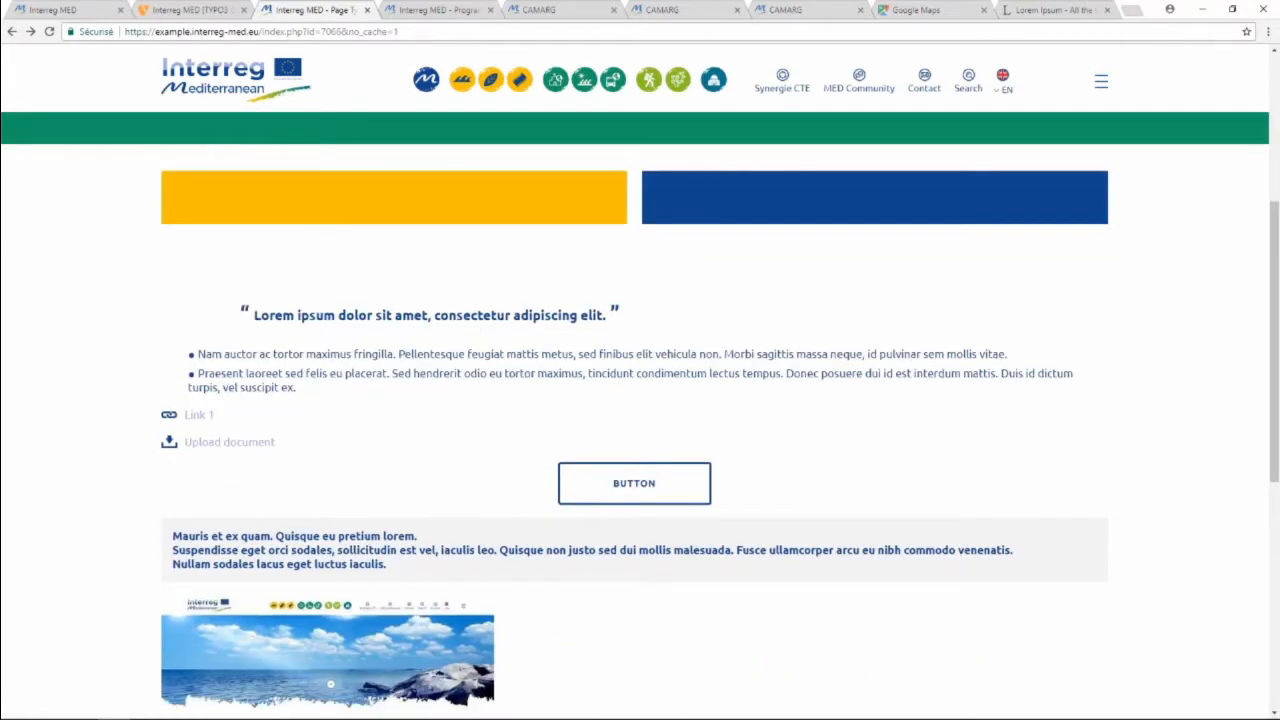
scroll(680, 273, down, 1)
drag(628, 274, 246, 262)
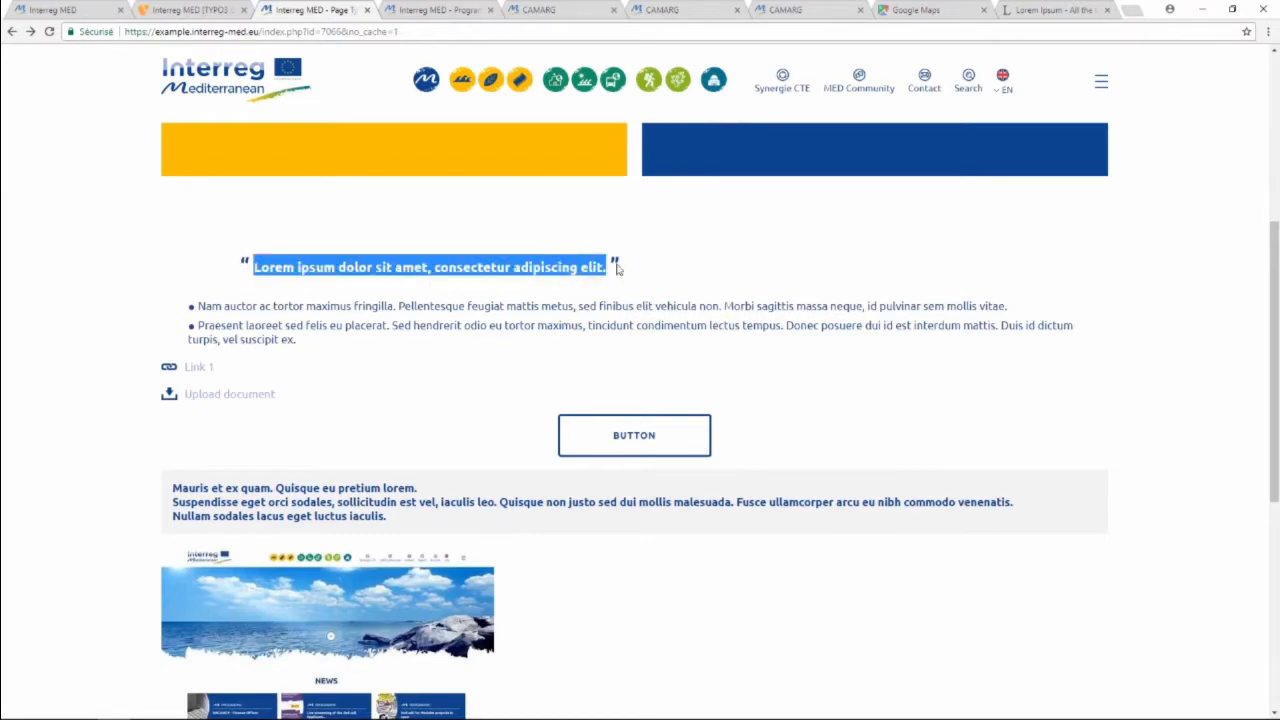
Return to the TYPO3 backend, open the Page Type formation page's content layout and examine its nested containers and columns.
click(185, 10)
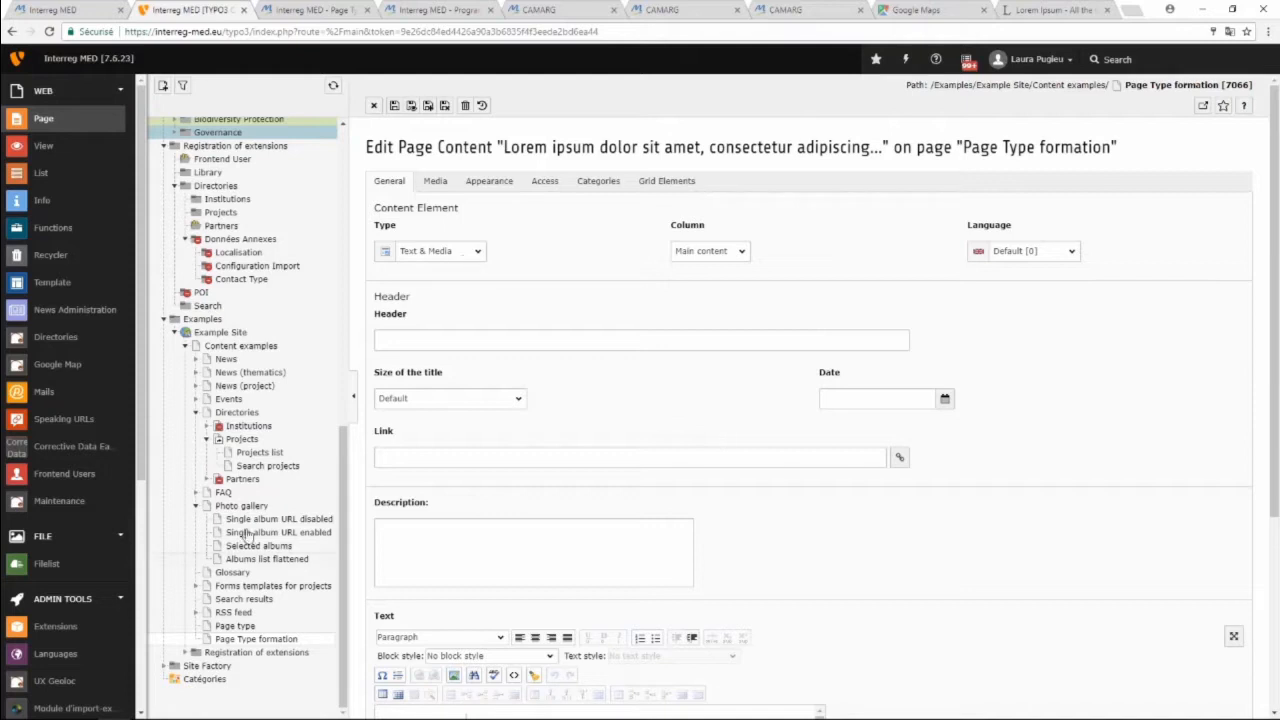
click(276, 642)
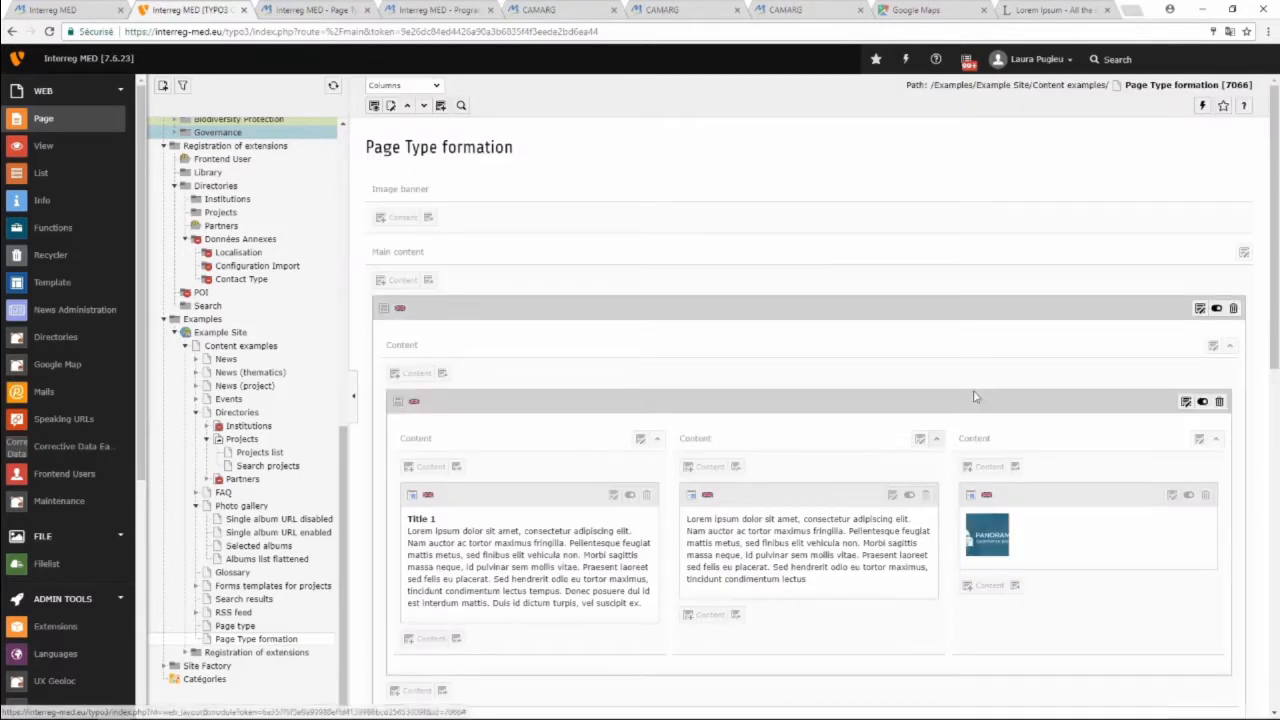
scroll(872, 462, down, 1)
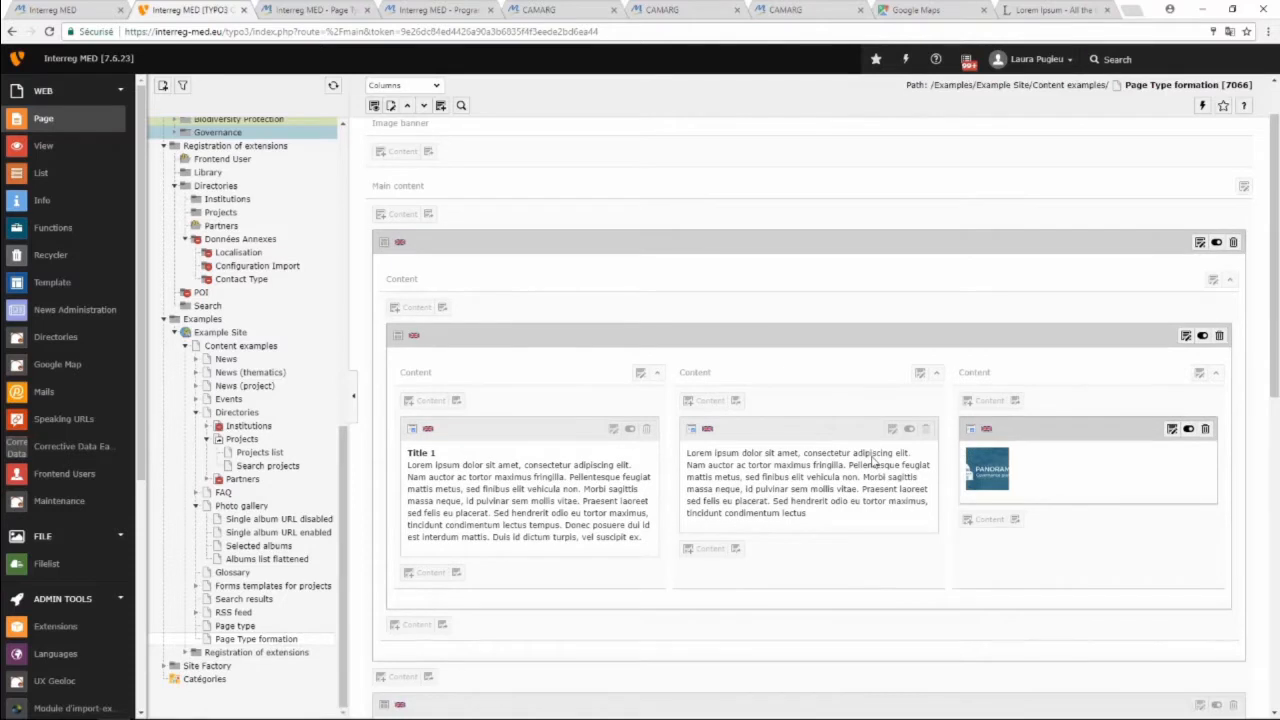
scroll(873, 462, down, 3)
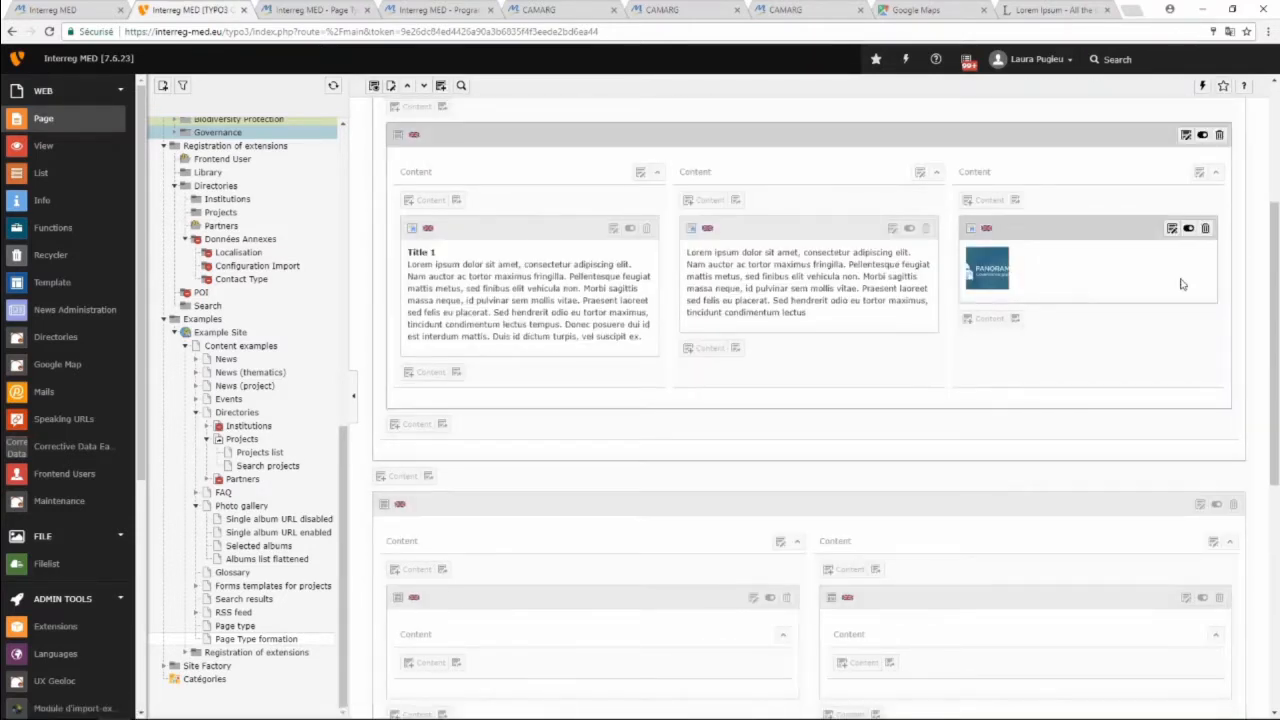
scroll(1177, 358, up, 1)
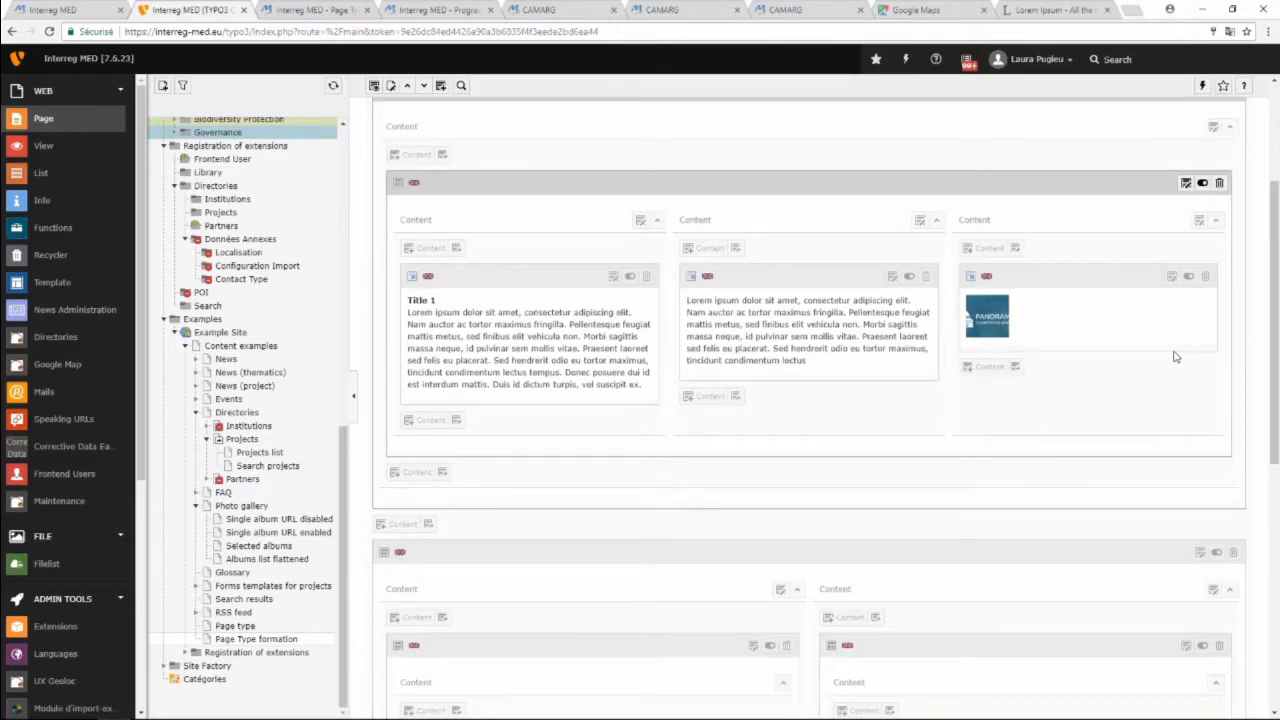
scroll(1177, 358, up, 1)
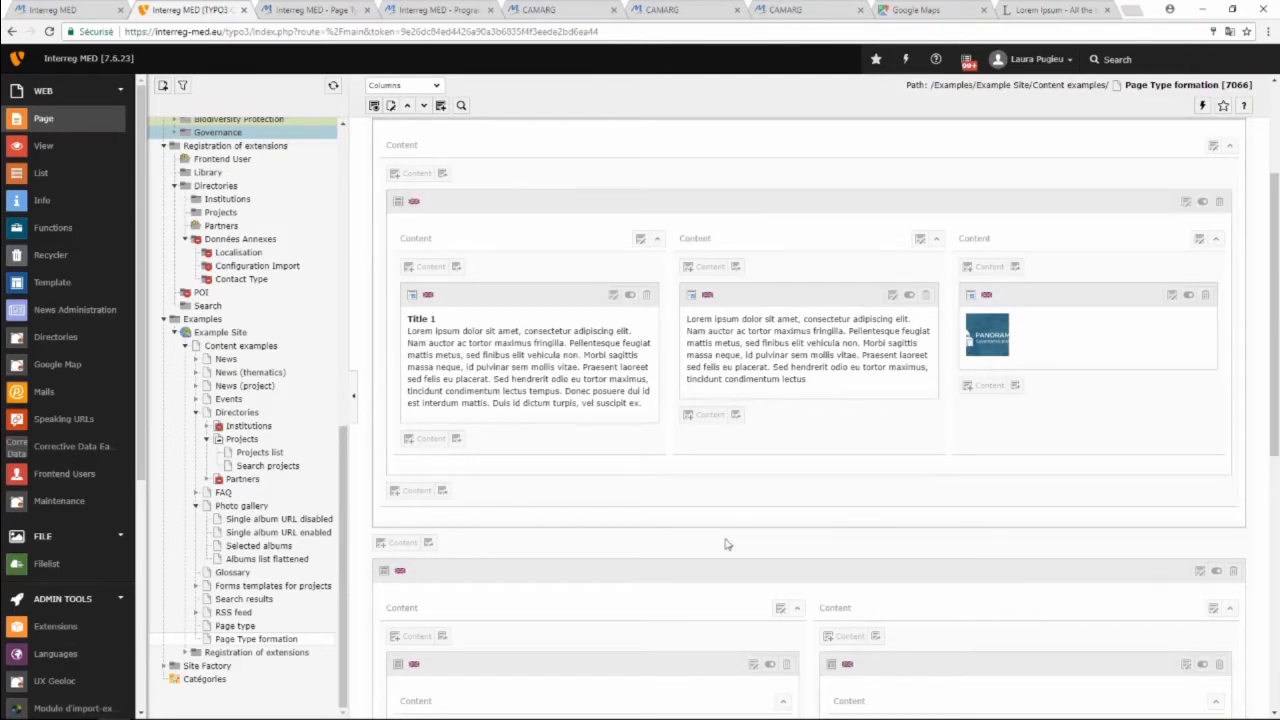
scroll(704, 478, up, 1)
scroll(509, 246, up, 1)
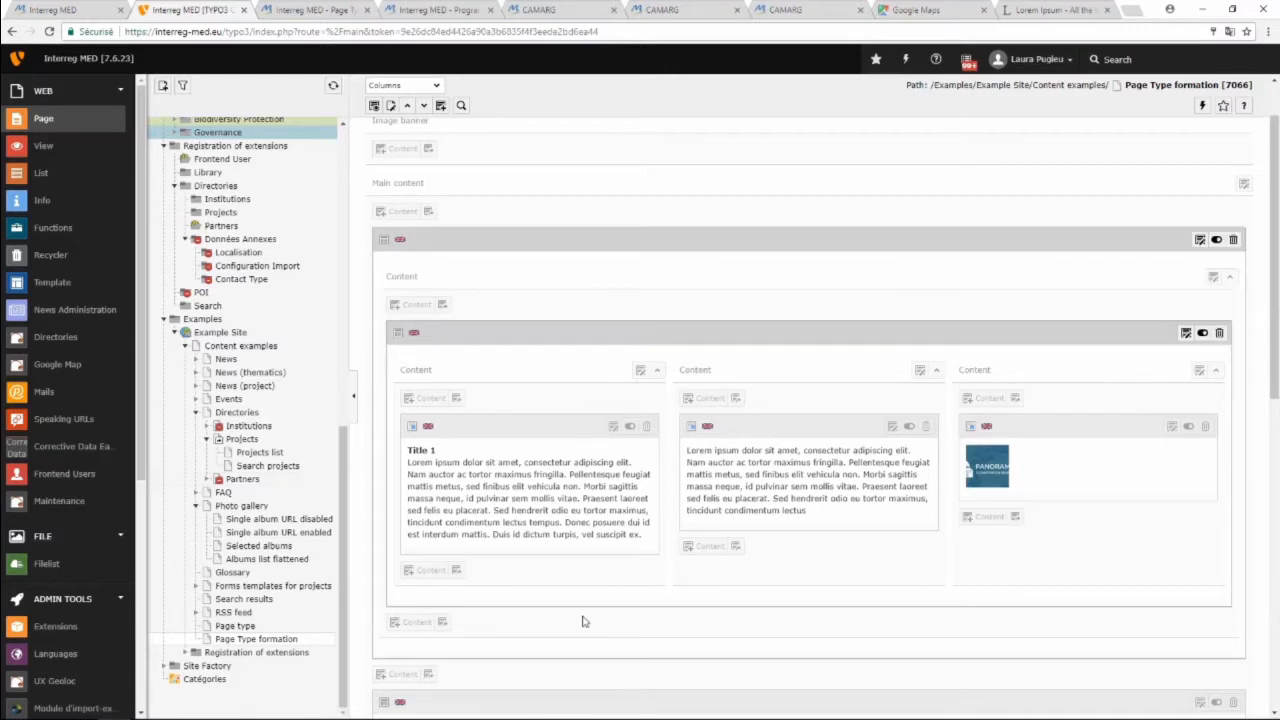
scroll(584, 617, down, 1)
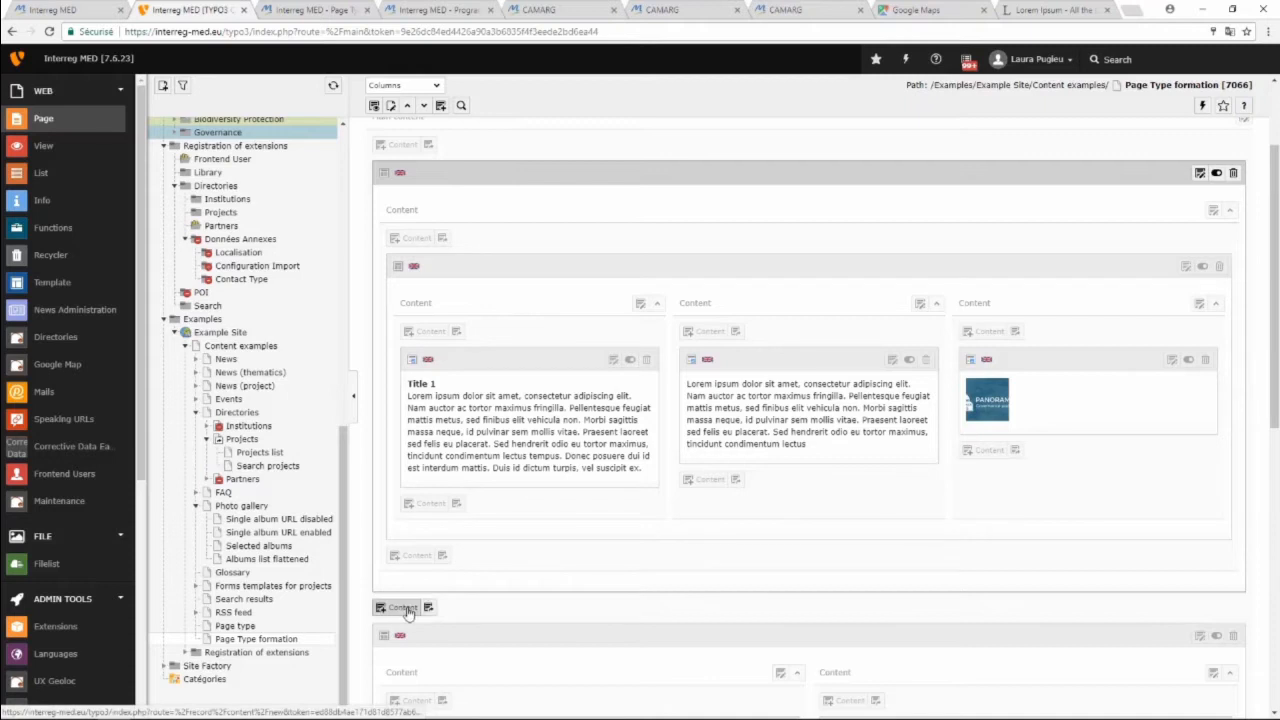
Create and save an empty Text & Media element below the three-column grid in the first container, and delete it again.
click(412, 555)
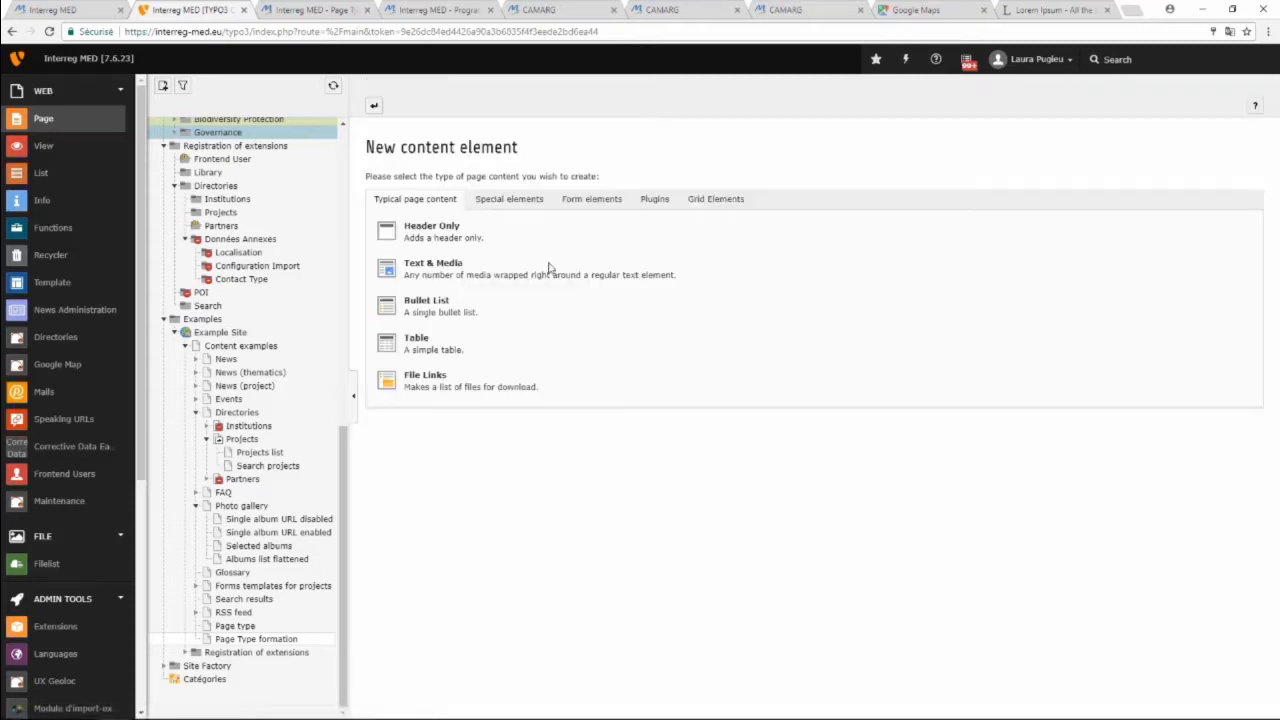
click(432, 283)
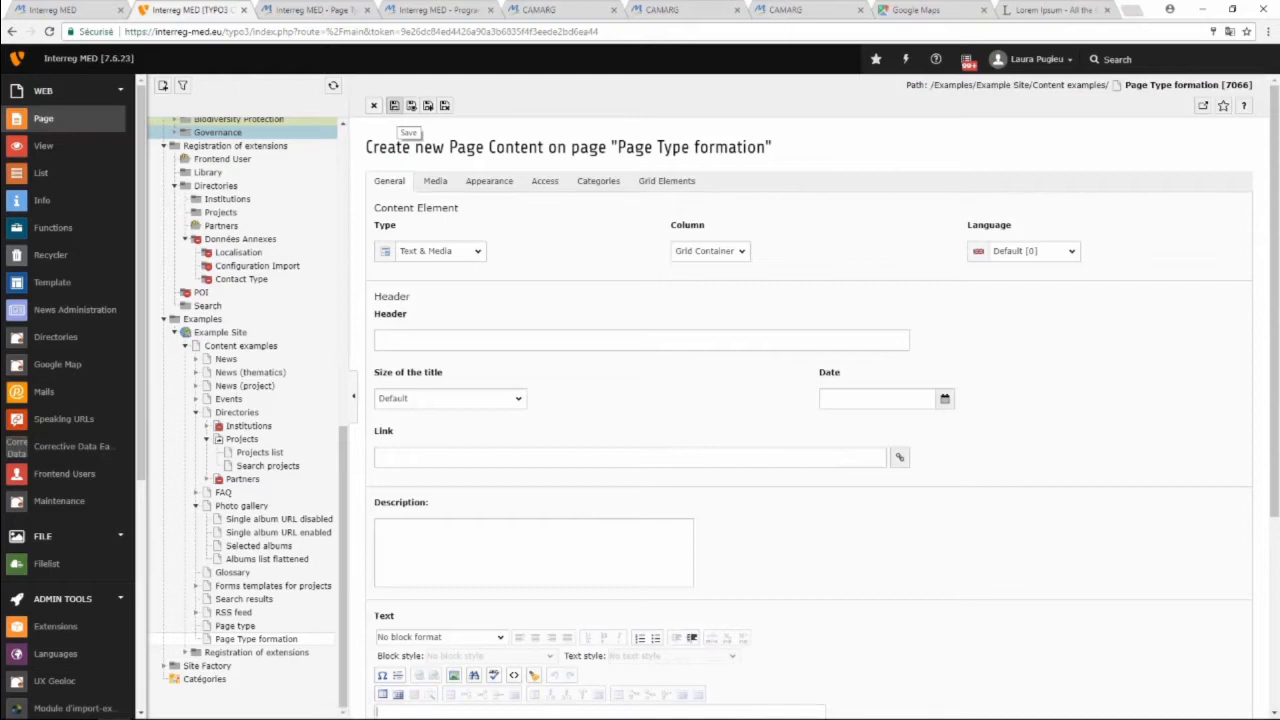
click(394, 105)
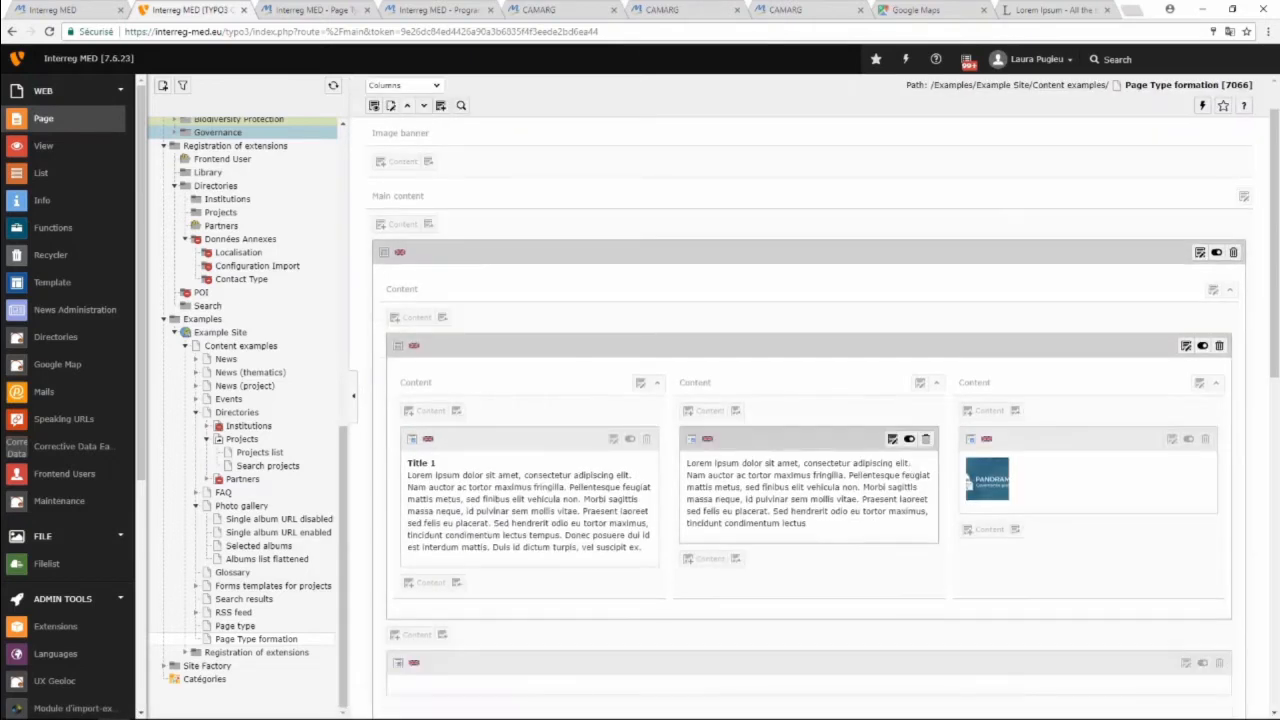
scroll(814, 509, down, 2)
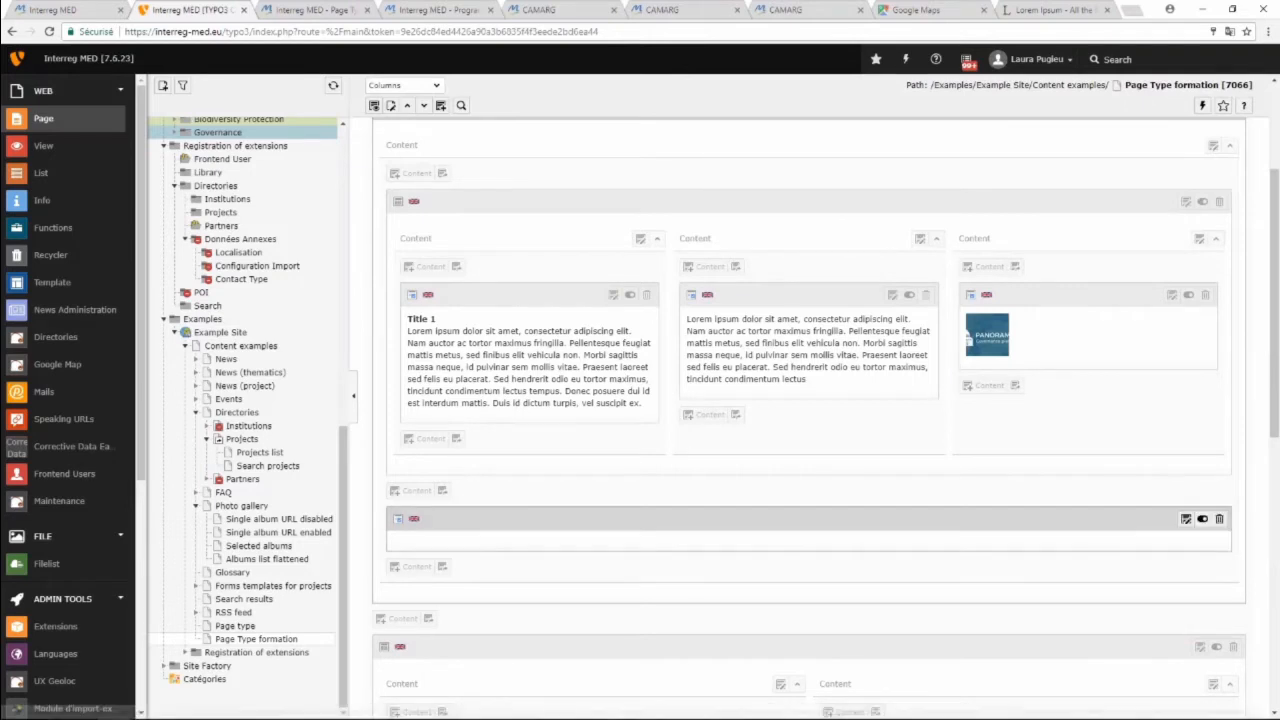
click(1219, 519)
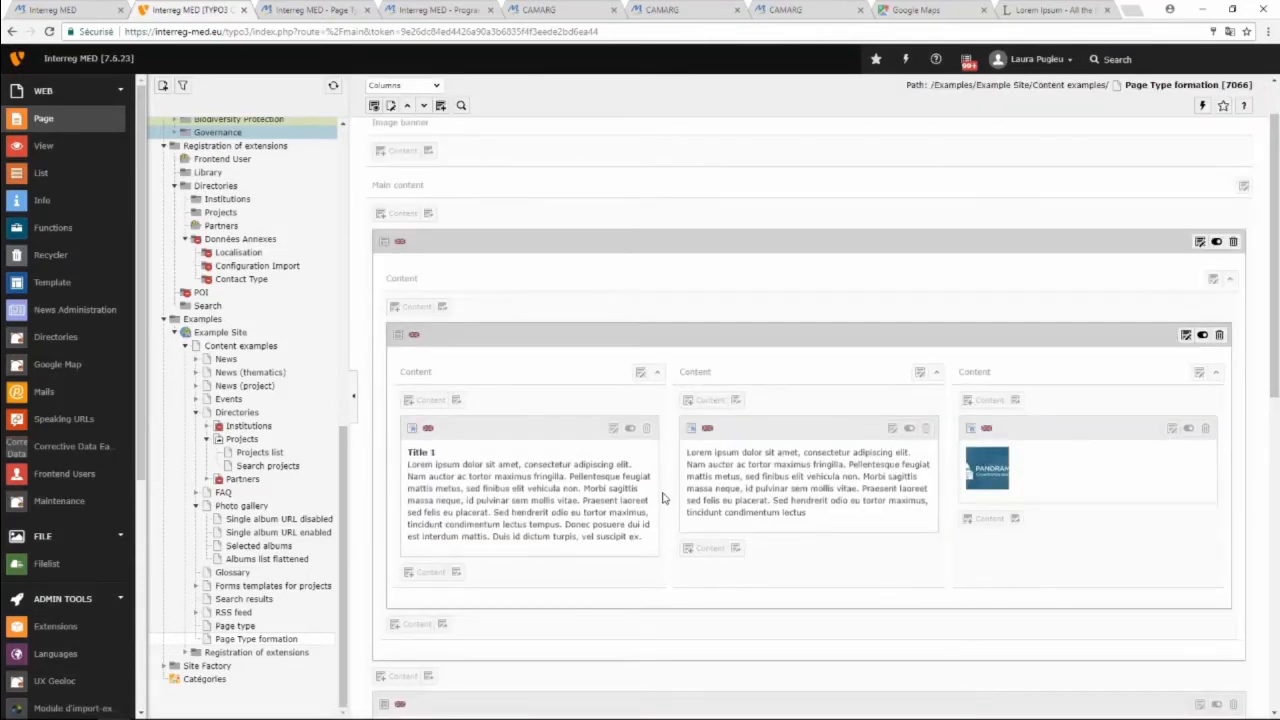
Move the image, Title 1 and second text elements out of the three-column grid into the surrounding container, stacked in that order.
scroll(662, 497, down, 2)
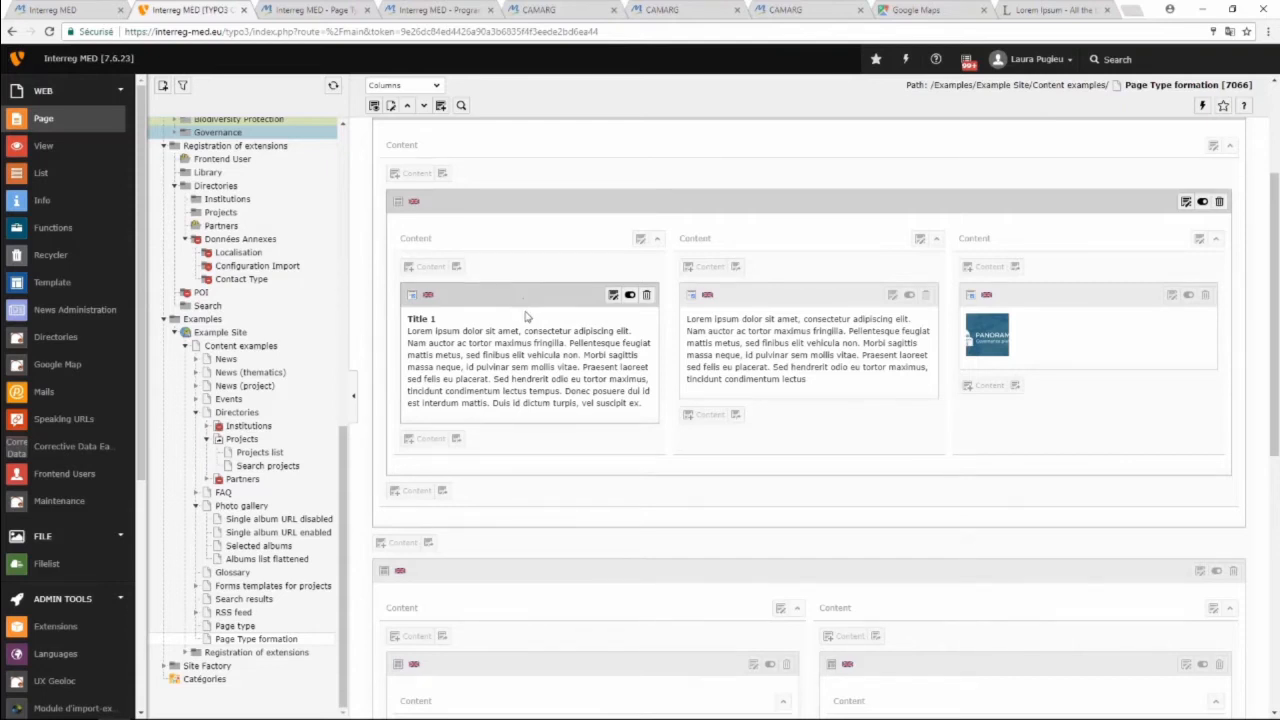
drag(530, 328, 587, 466)
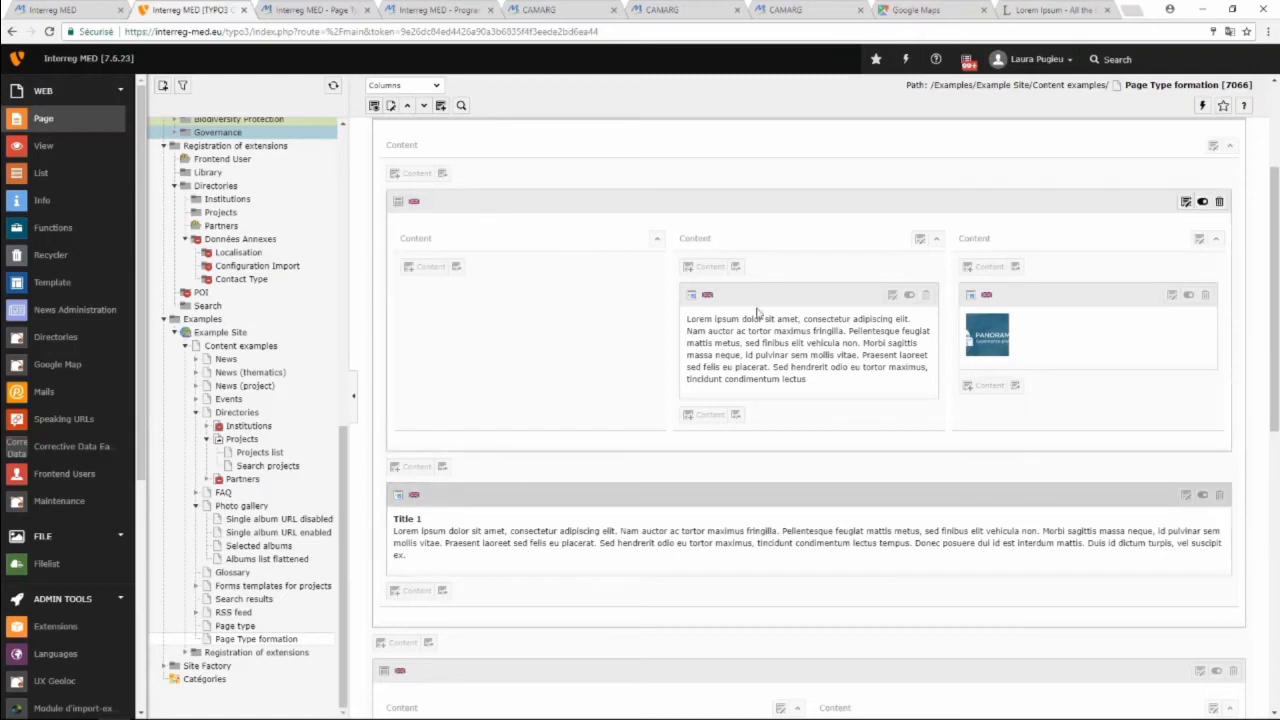
drag(752, 422, 586, 566)
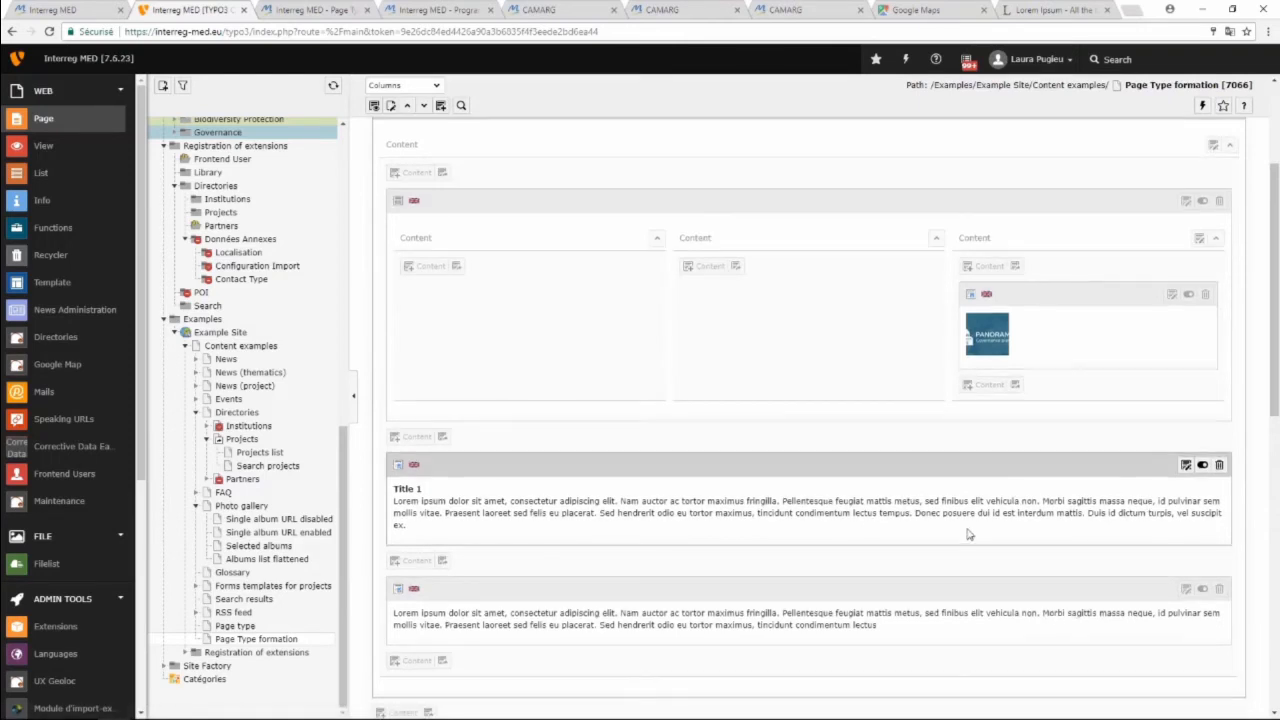
scroll(966, 530, down, 1)
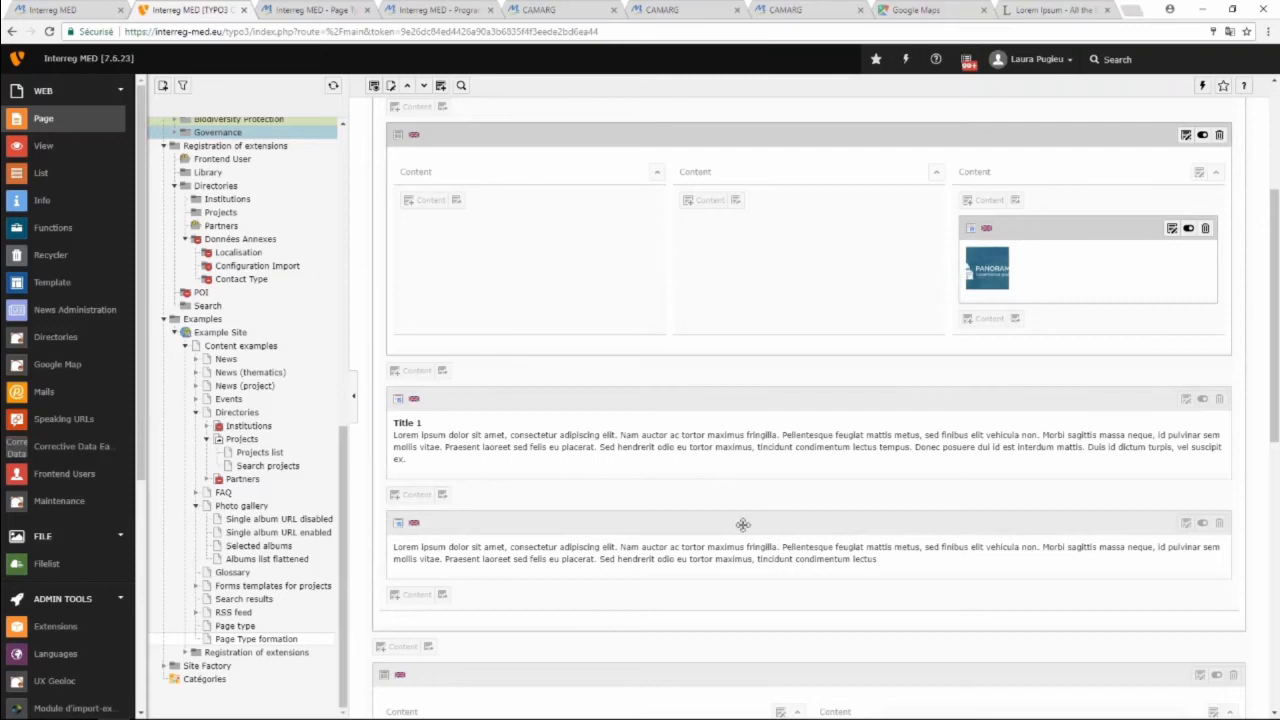
drag(743, 524, 711, 318)
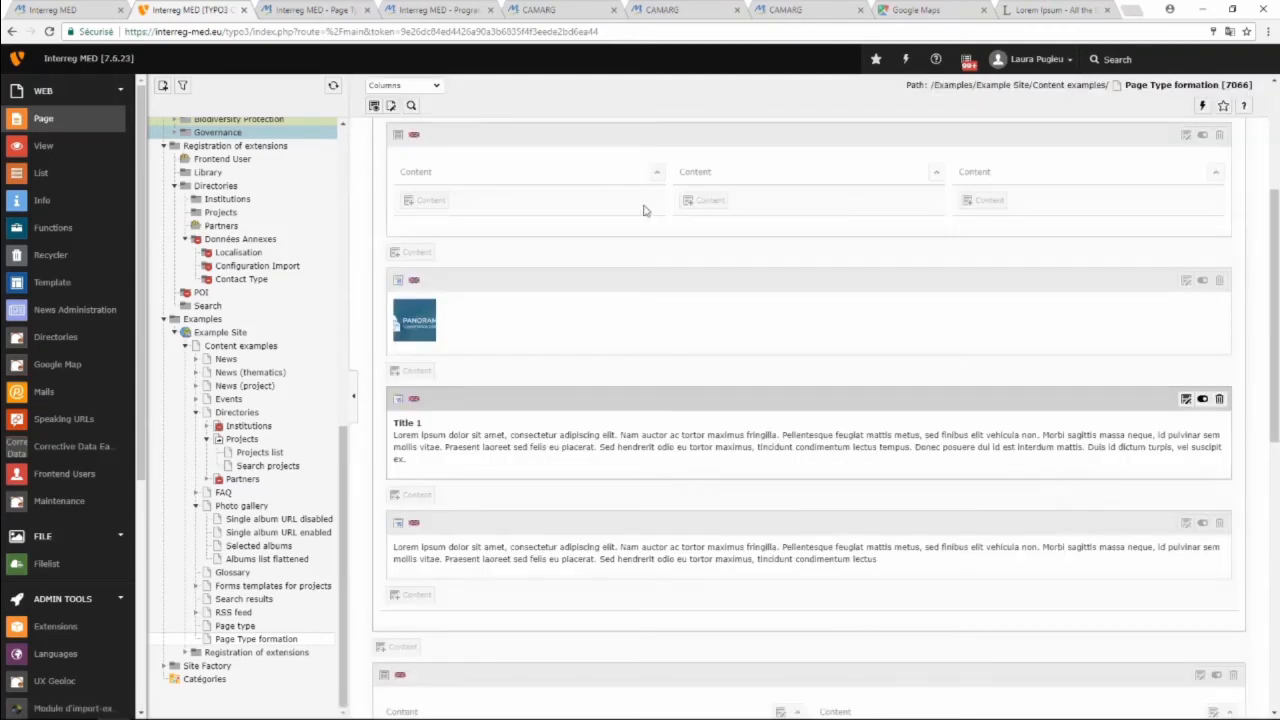
View the Page Type formation web page and check the full-width layout and image caption in the green section.
click(374, 105)
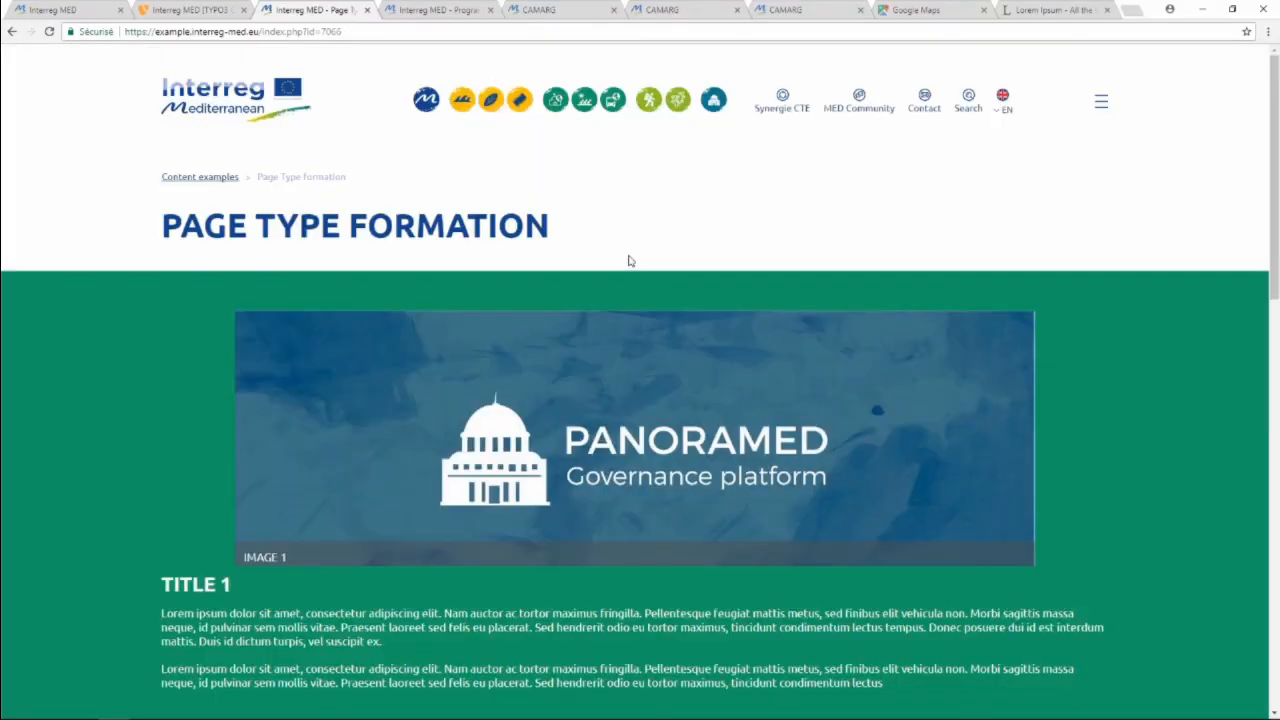
scroll(1034, 347, down, 1)
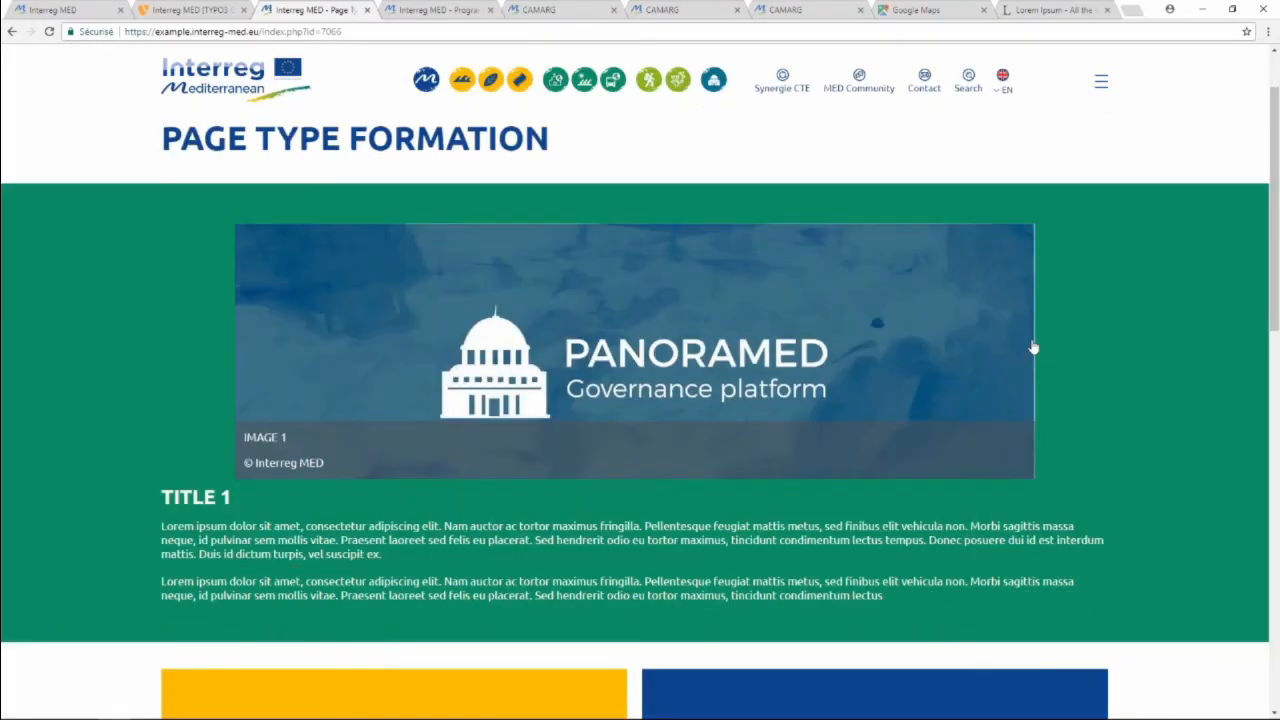
scroll(1034, 347, down, 1)
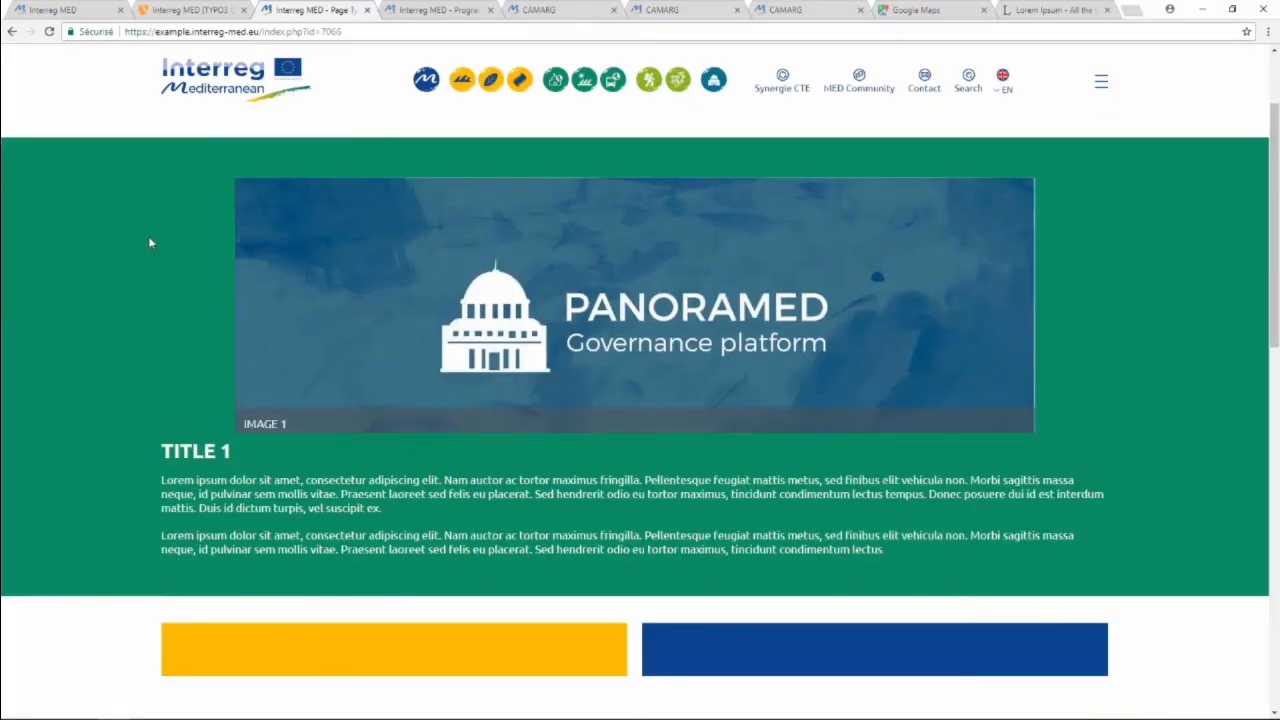
mouse_move(971, 276)
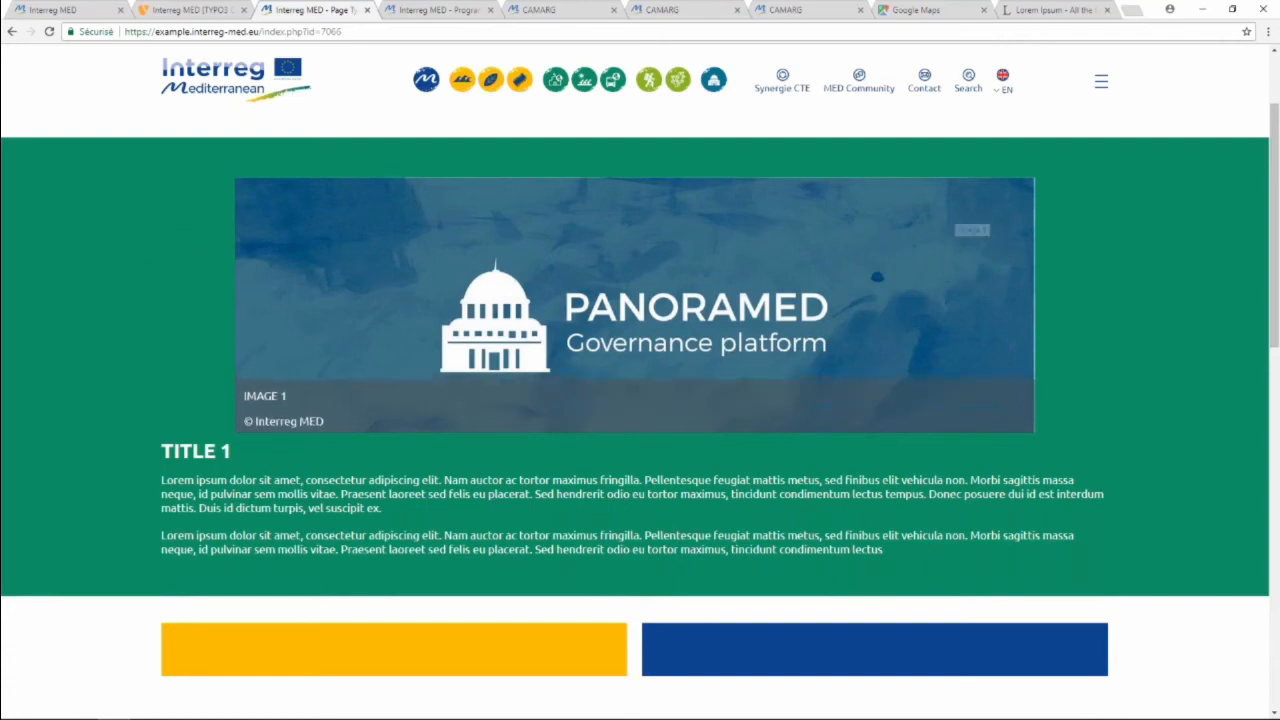